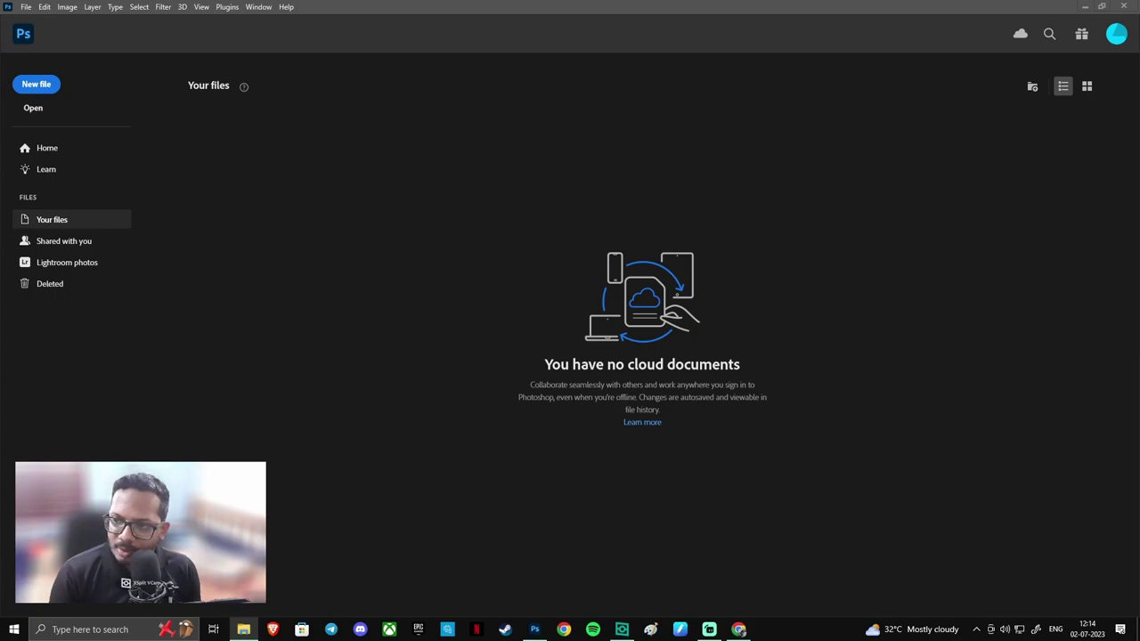
- Drag the PC case photo 20220422_145630.jpg from the Gamer Level 3 folder into Photoshop
{"action": "mouse_move", "coordinate": [1010, 248]}
{"action": "left_mouse_down"}
{"action": "mouse_move", "coordinate": [356, 160]}
{"action": "mouse_move", "coordinate": [535, 279]}
{"action": "left_mouse_up"}
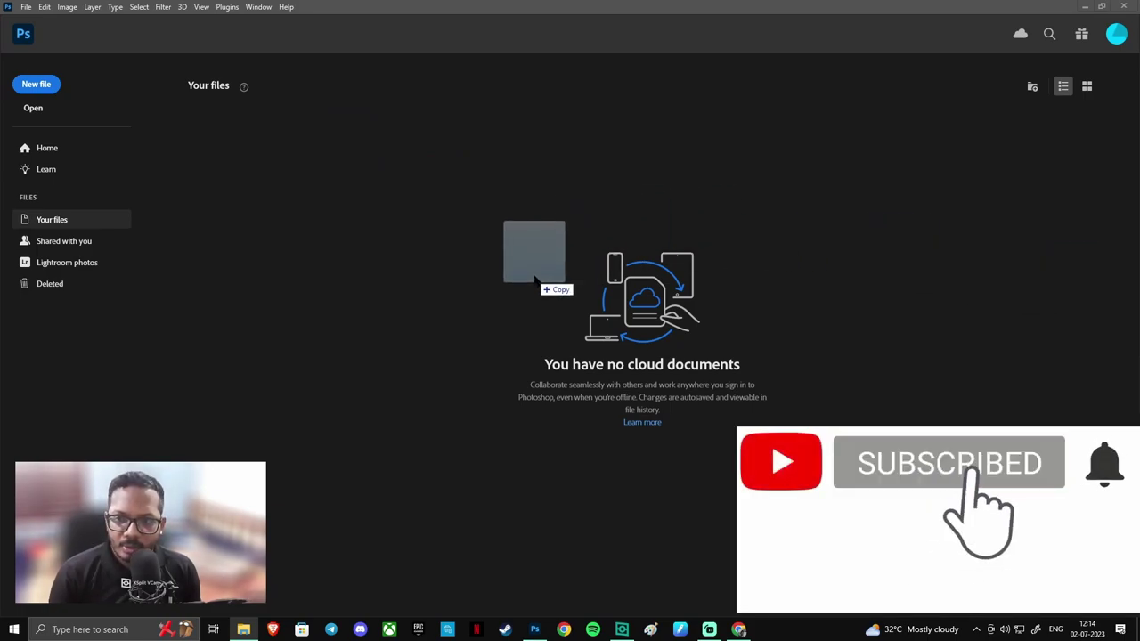
{"action": "left_click_drag", "start_coordinate": [535, 280], "coordinate": [710, 280]}
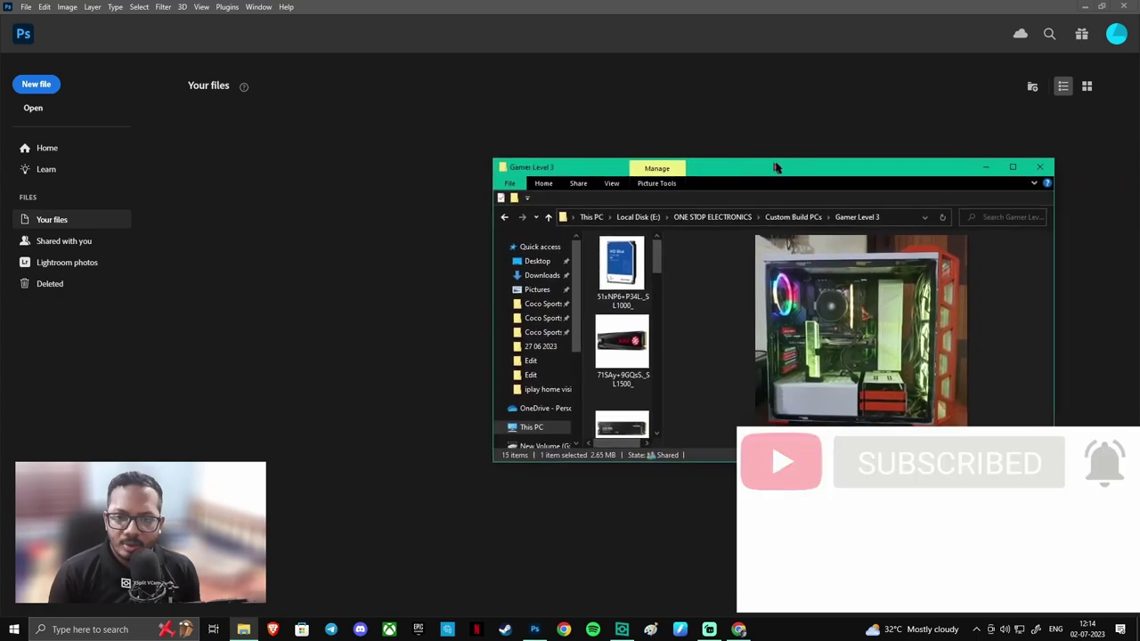
{"action": "left_click_drag", "start_coordinate": [776, 161], "coordinate": [800, 161]}
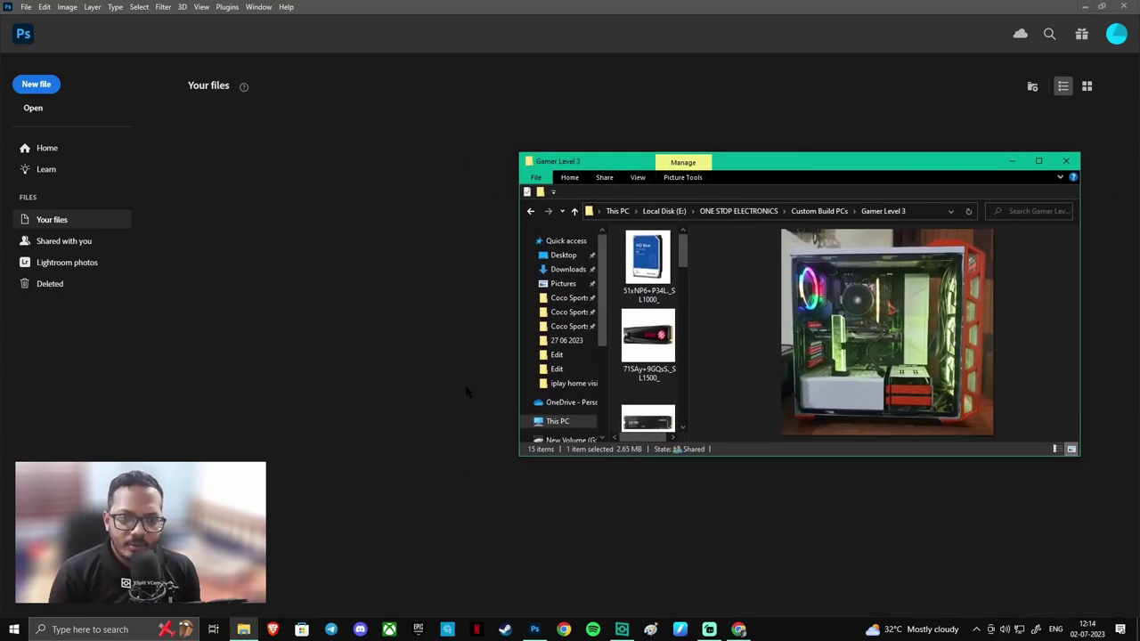
{"action": "mouse_move", "coordinate": [683, 256]}
{"action": "left_mouse_down"}
{"action": "mouse_move", "coordinate": [686, 406]}
{"action": "mouse_move", "coordinate": [684, 349]}
{"action": "left_mouse_up"}
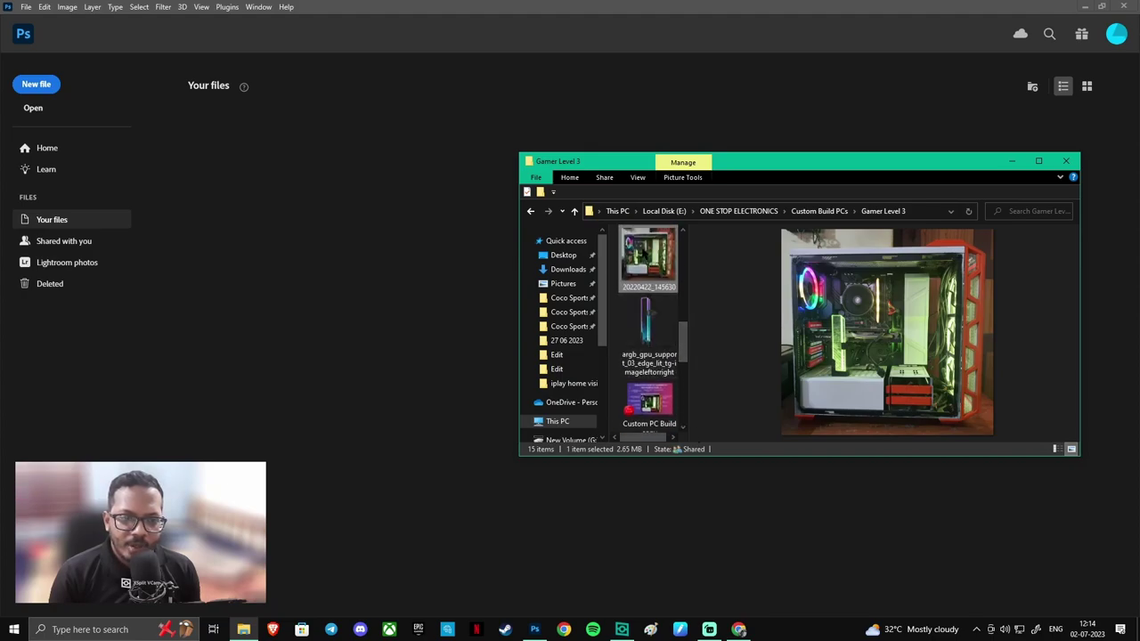
{"action": "left_click_drag", "start_coordinate": [643, 259], "coordinate": [398, 350]}
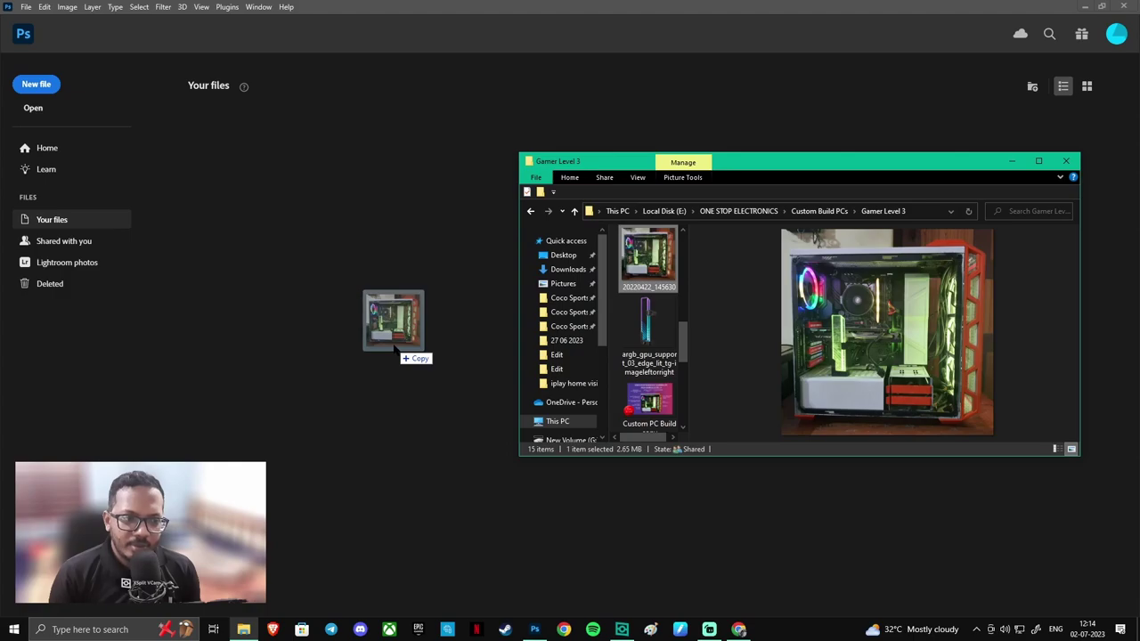
{"action": "left_click_drag", "start_coordinate": [394, 349], "coordinate": [395, 349]}
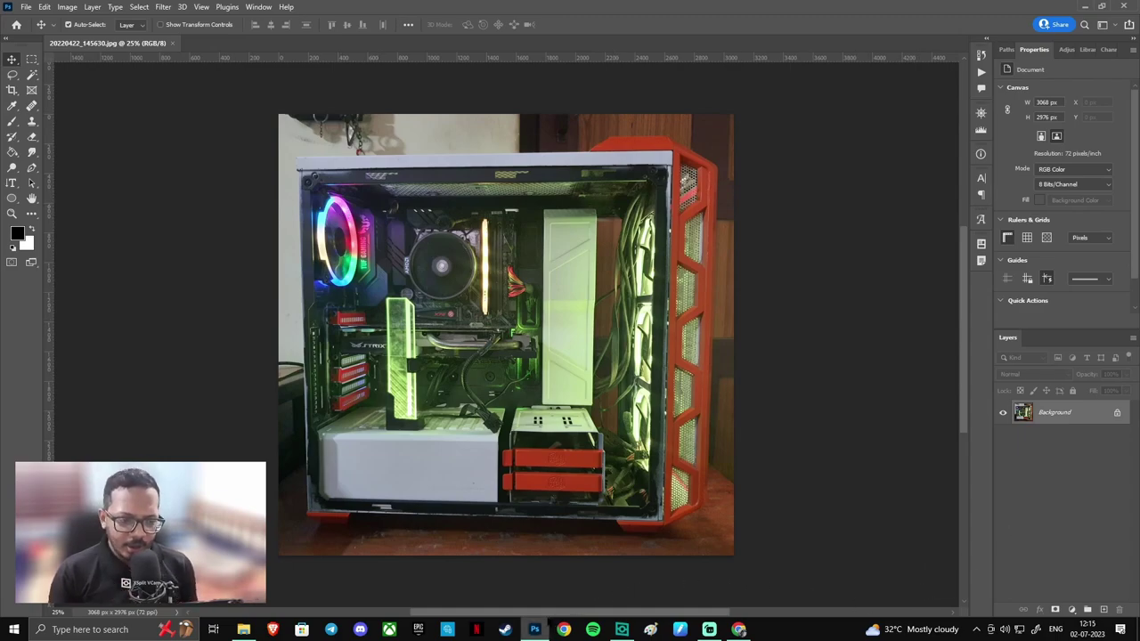
- From the maximized Custom Build PCs folder, drag Custom PC Build.psd to Photoshop
{"action": "left_click", "coordinate": [244, 630]}
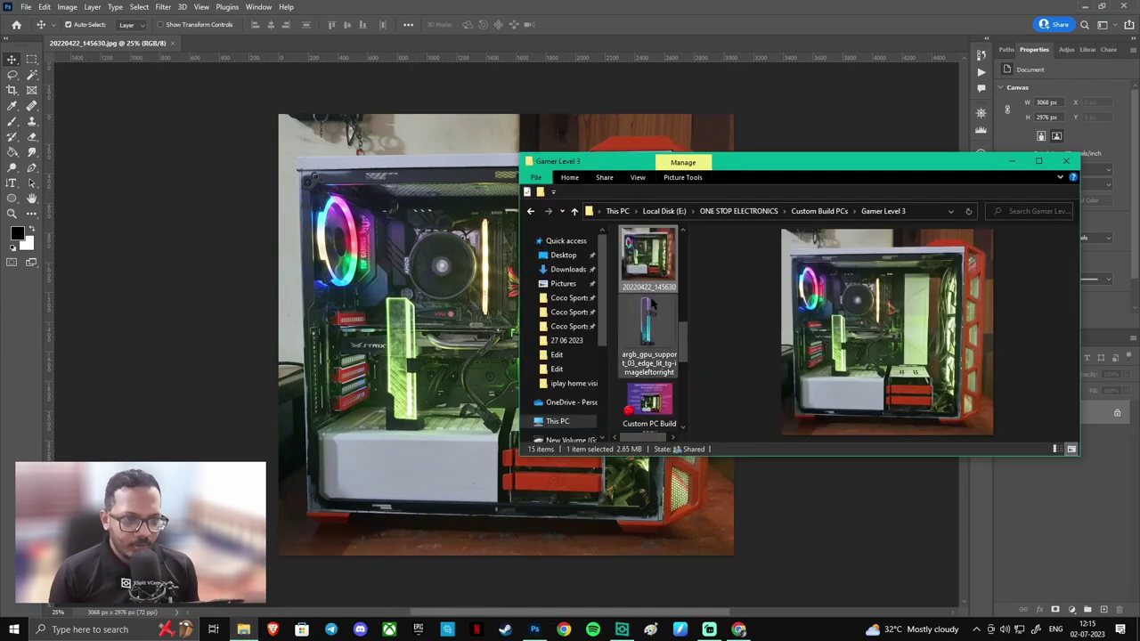
{"action": "double_click", "coordinate": [869, 160]}
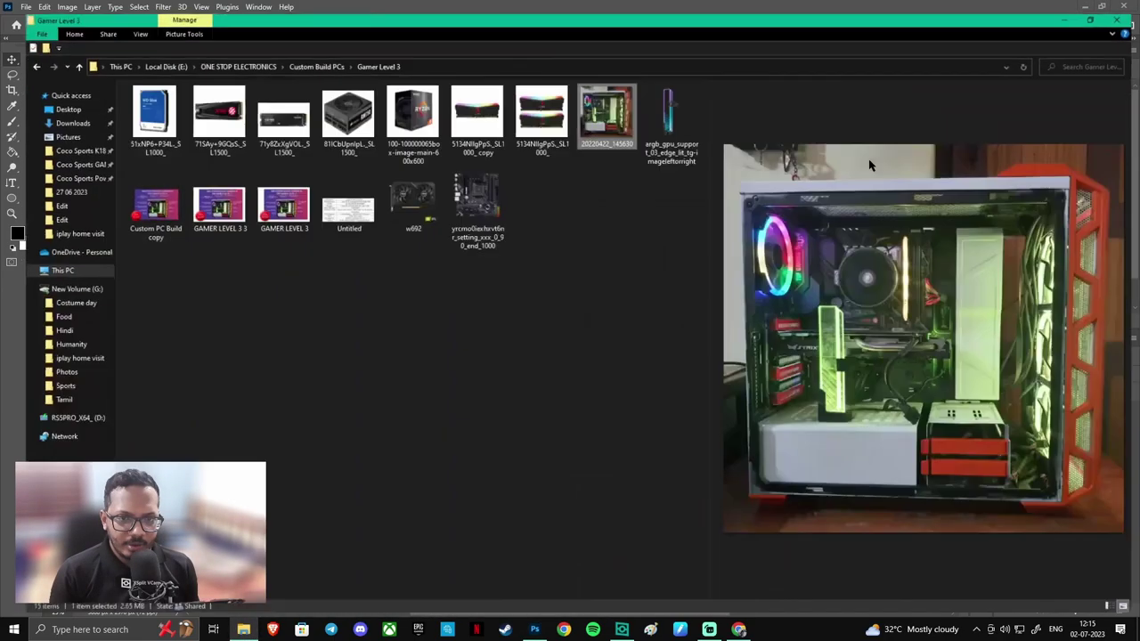
{"action": "left_click", "coordinate": [300, 54]}
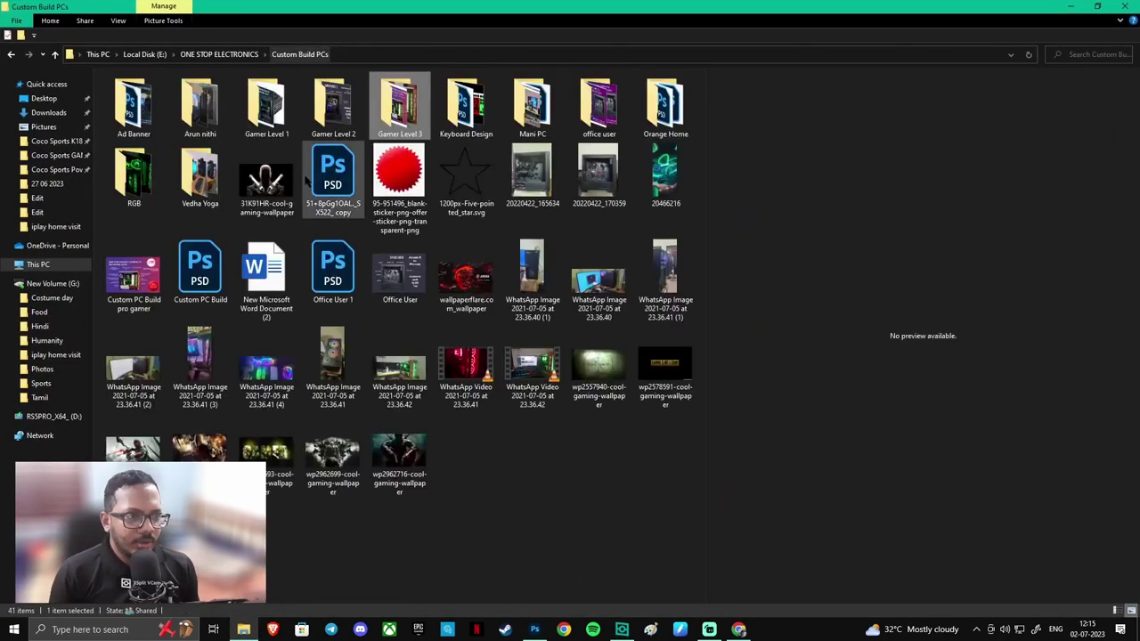
{"action": "left_click", "coordinate": [201, 271]}
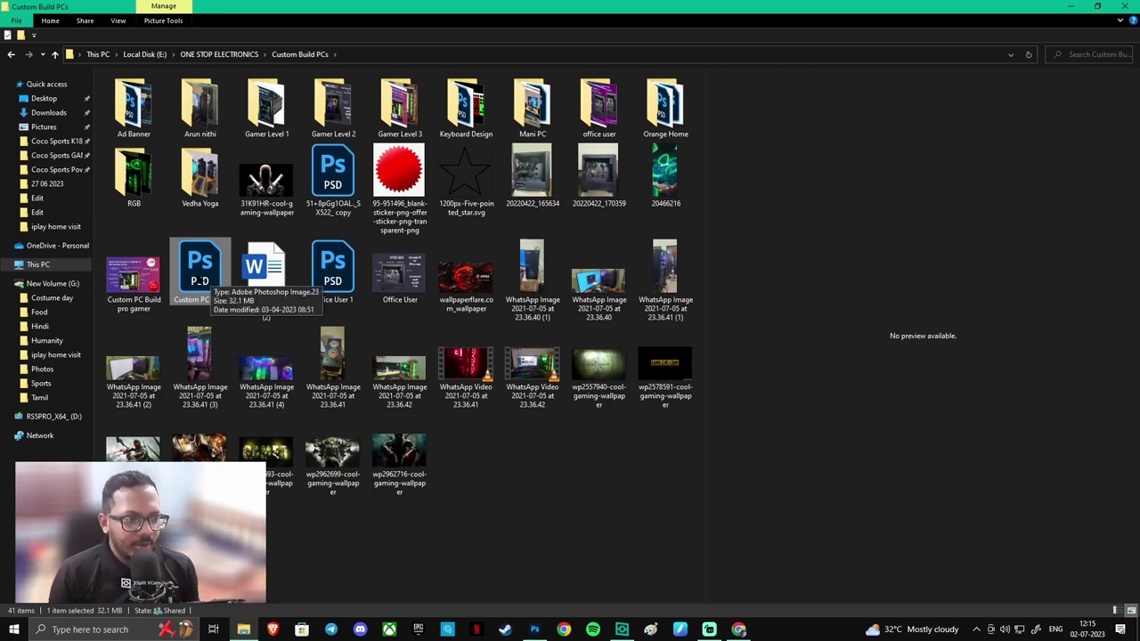
{"action": "mouse_move", "coordinate": [200, 284]}
{"action": "left_mouse_down"}
{"action": "mouse_move", "coordinate": [634, 628]}
{"action": "mouse_move", "coordinate": [402, 171]}
{"action": "mouse_move", "coordinate": [393, 46]}
{"action": "left_mouse_up"}
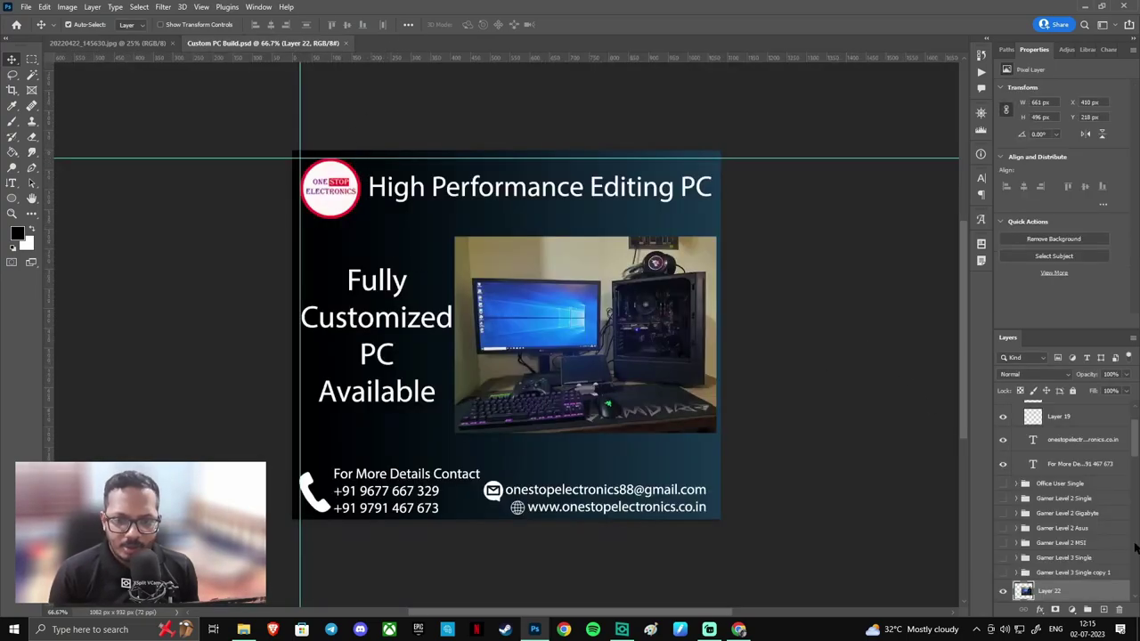
{"action": "scroll", "coordinate": [1070, 462], "scroll_direction": "down", "scroll_amount": 1}
{"action": "scroll", "coordinate": [1070, 461], "scroll_direction": "down", "scroll_amount": 2}
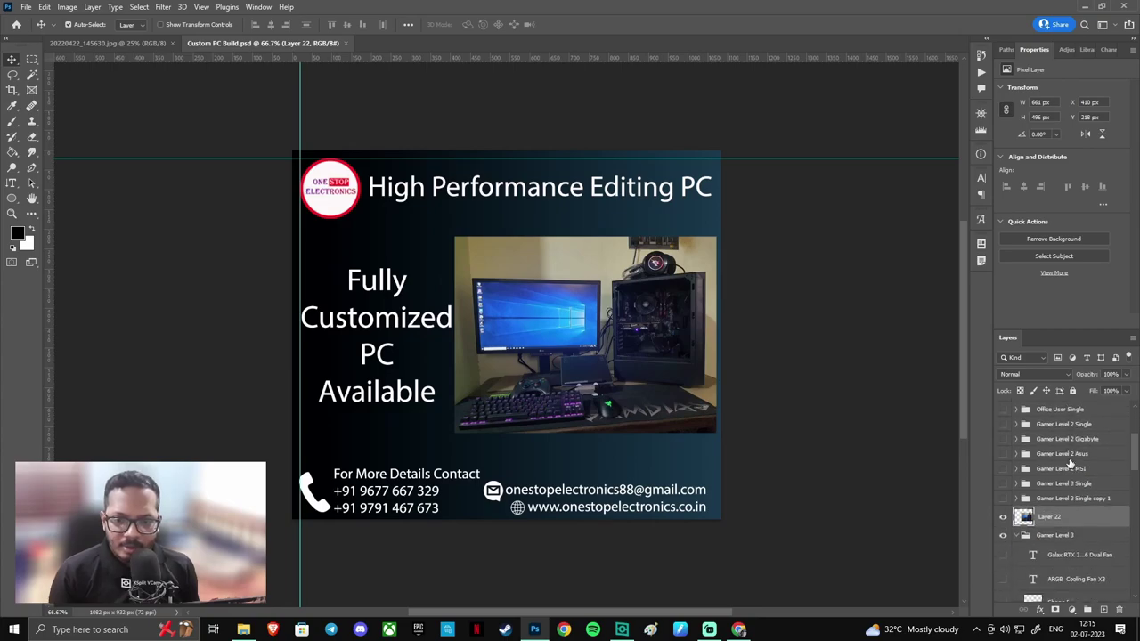
{"action": "scroll", "coordinate": [1069, 462], "scroll_direction": "up", "scroll_amount": 5}
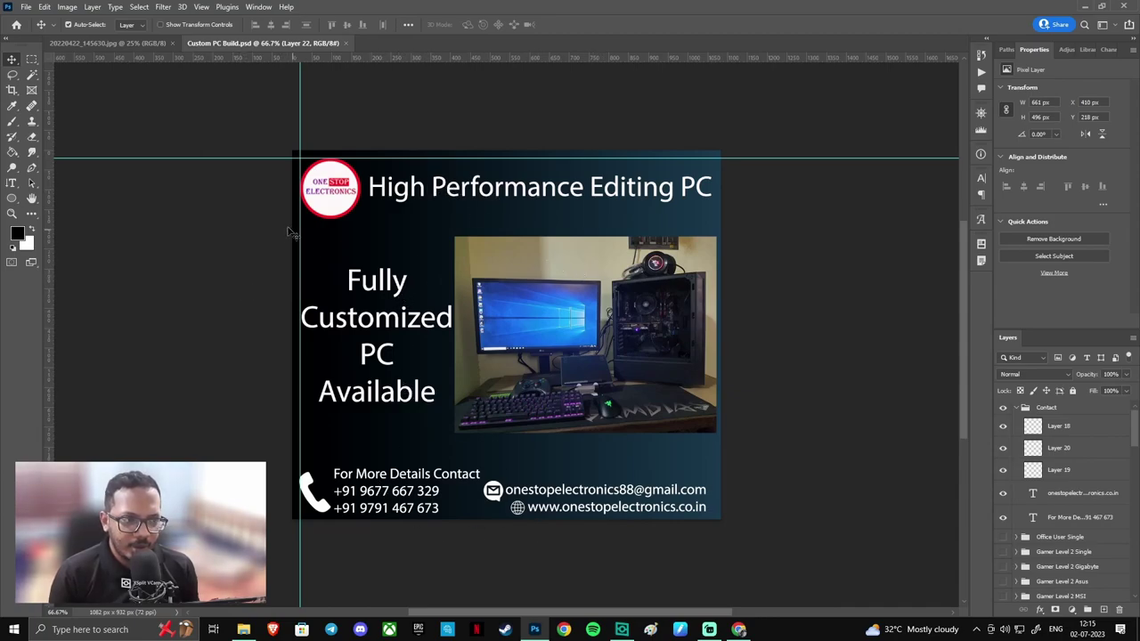
{"action": "left_click", "coordinate": [346, 43]}
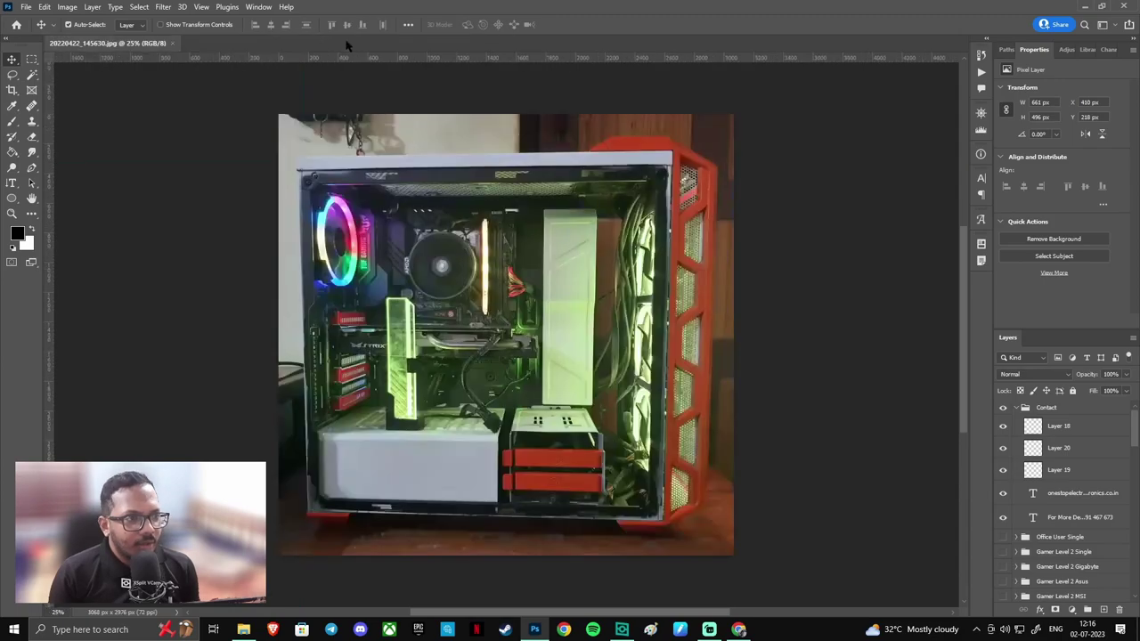
- Close the PC case photo and start a new document from the Home screen
{"action": "left_click", "coordinate": [174, 44]}
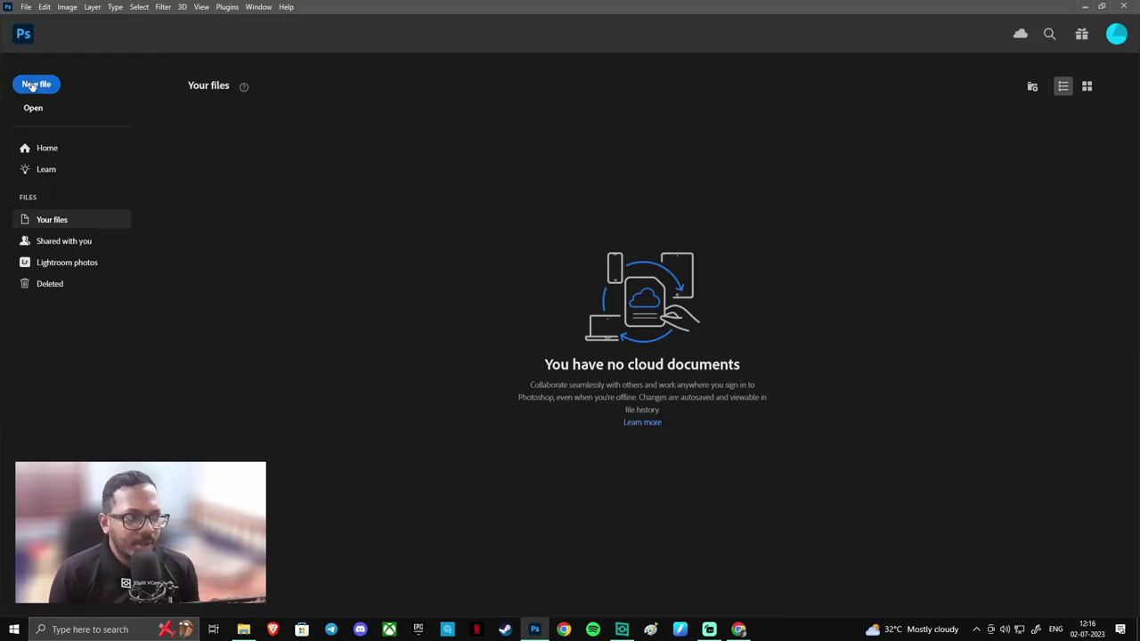
{"action": "left_click", "coordinate": [32, 85]}
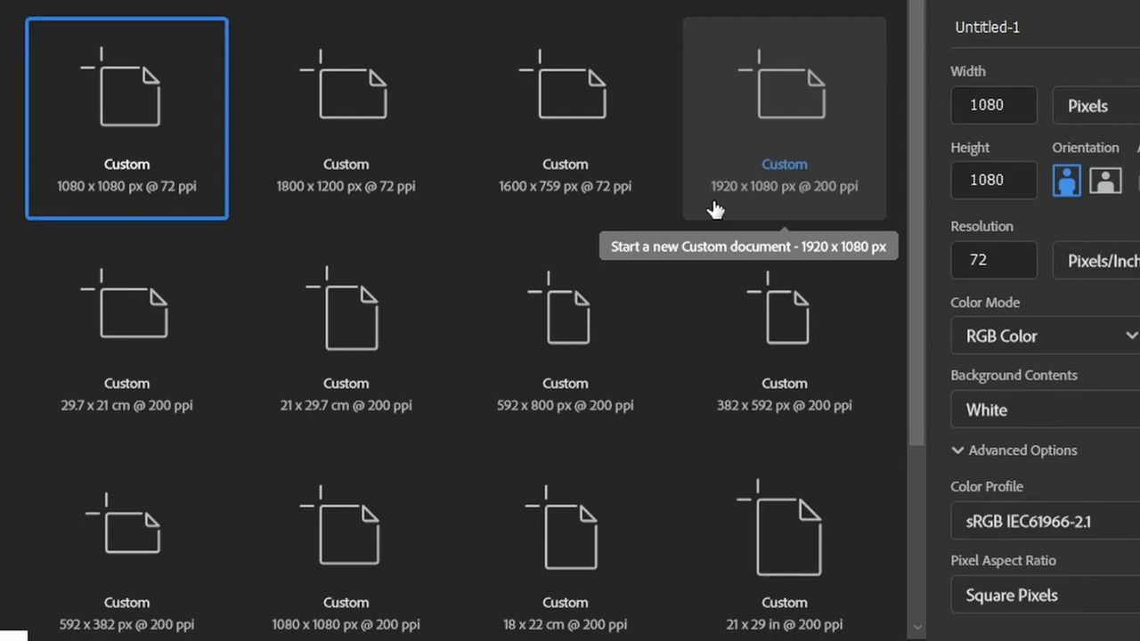
- Try the preset sizes and inch units, then measure the page in centimeters
{"action": "left_click", "coordinate": [715, 209]}
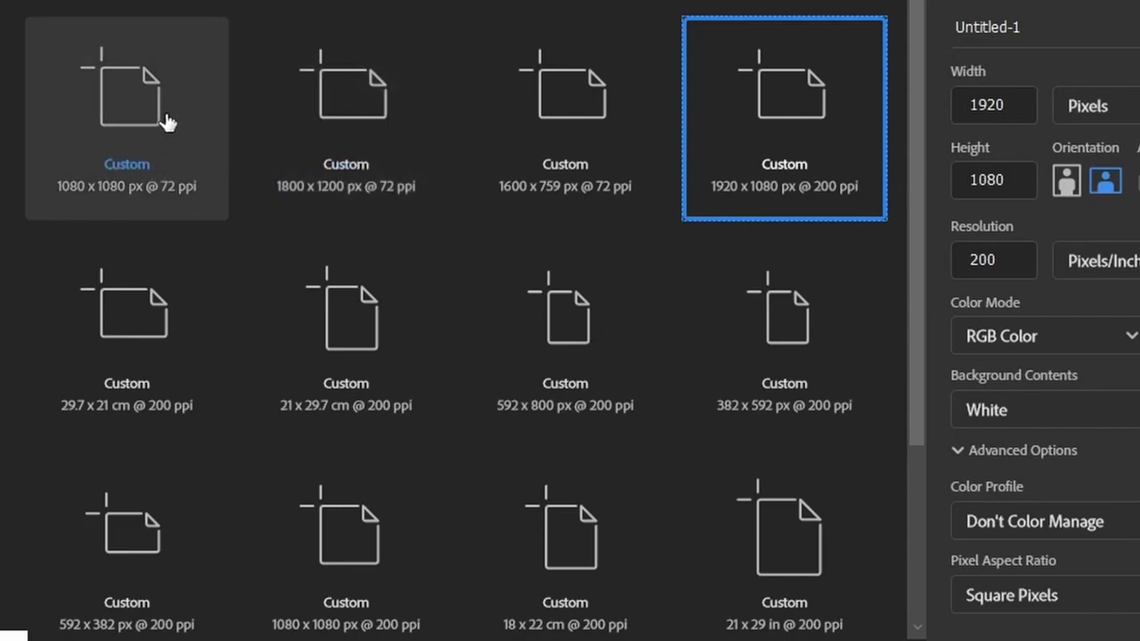
{"action": "left_click", "coordinate": [166, 120]}
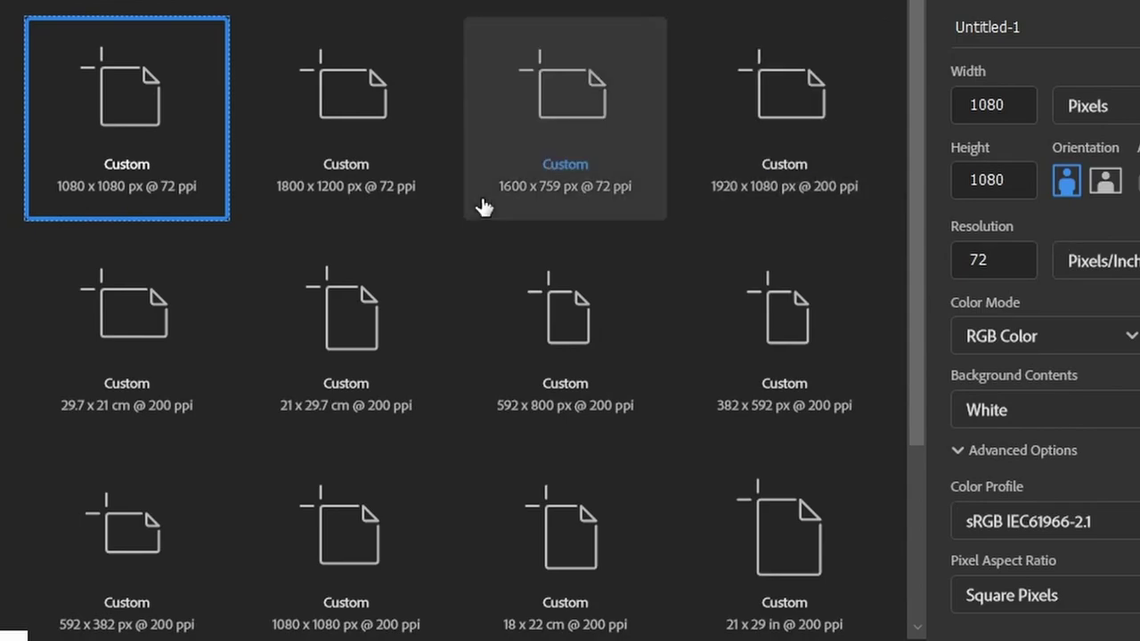
{"action": "left_click", "coordinate": [998, 104]}
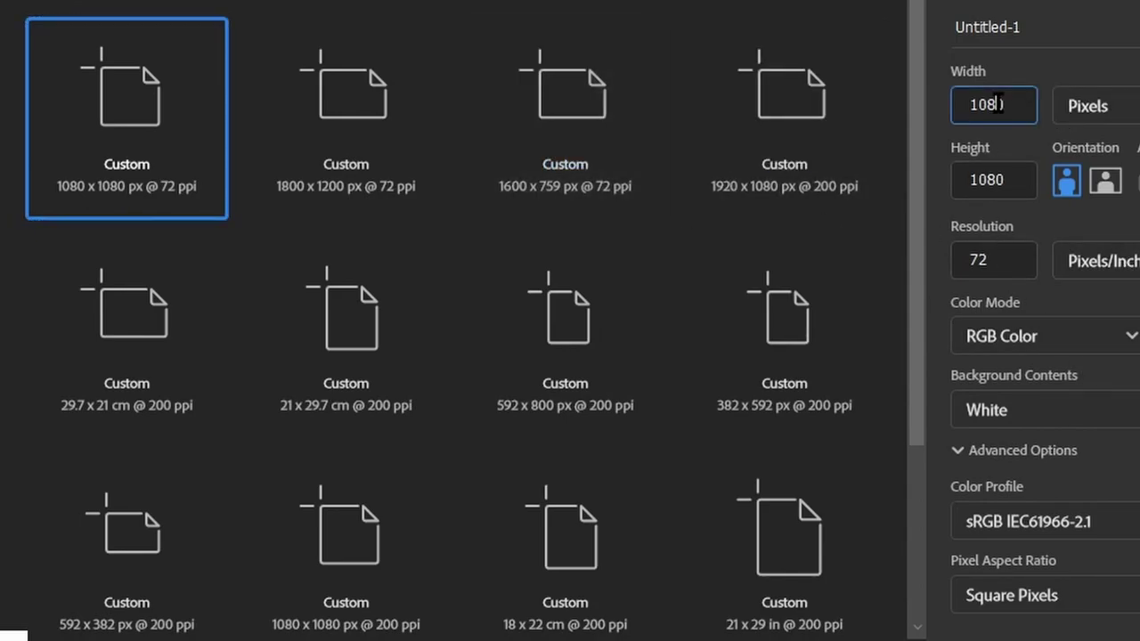
{"action": "left_click", "coordinate": [998, 179]}
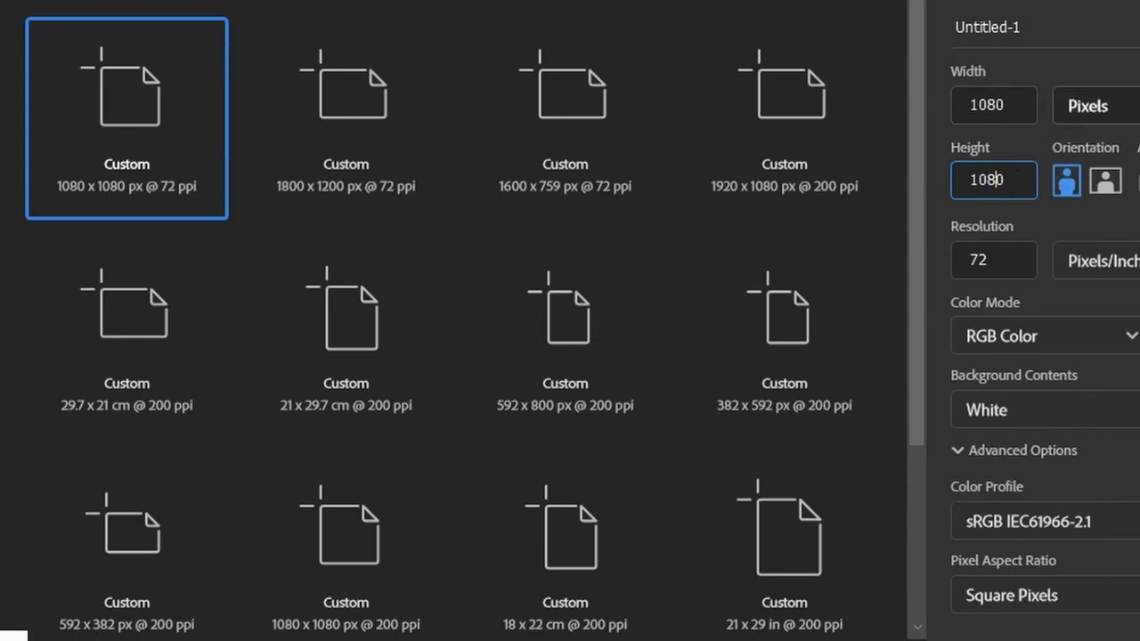
{"action": "left_click", "coordinate": [1121, 109]}
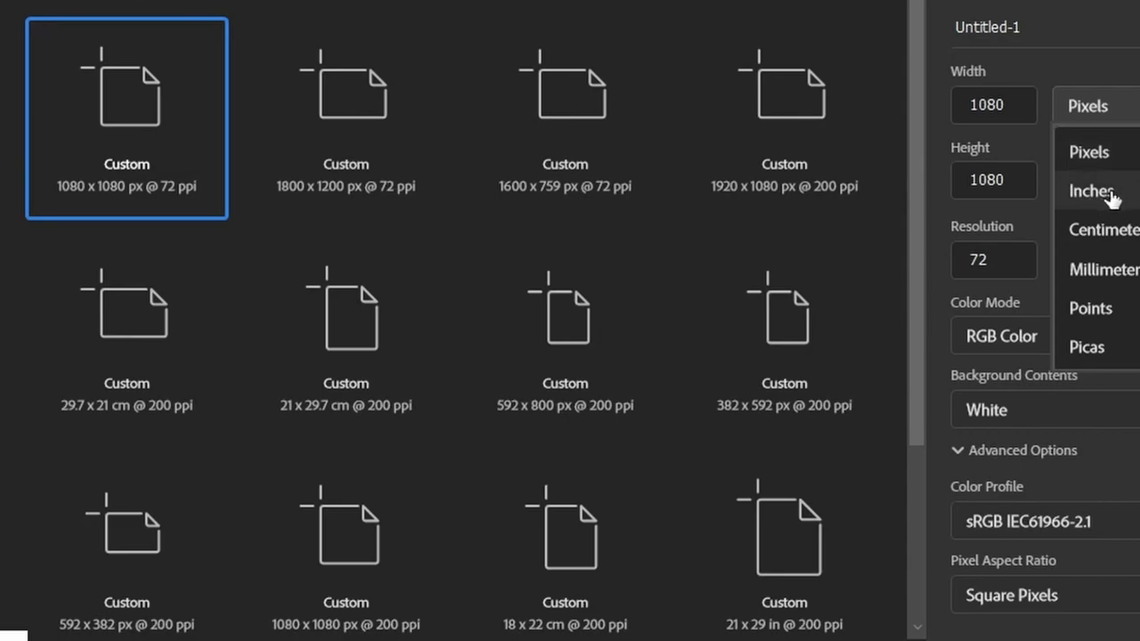
{"action": "left_click", "coordinate": [1111, 198]}
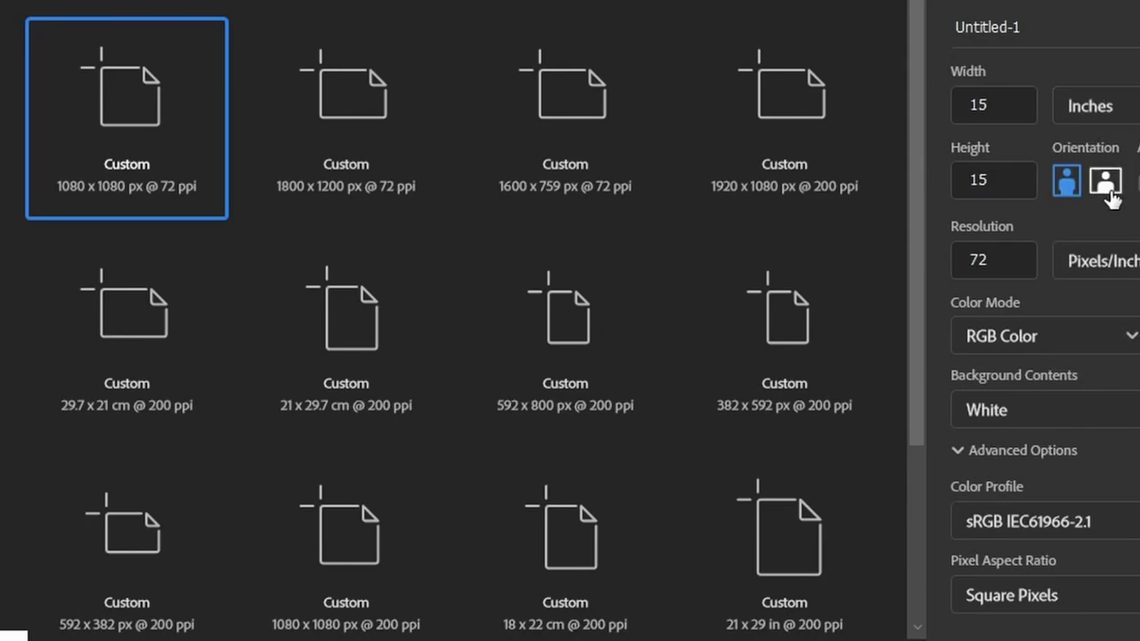
{"action": "left_click", "coordinate": [1013, 100]}
{"action": "double_click", "coordinate": [1014, 100]}
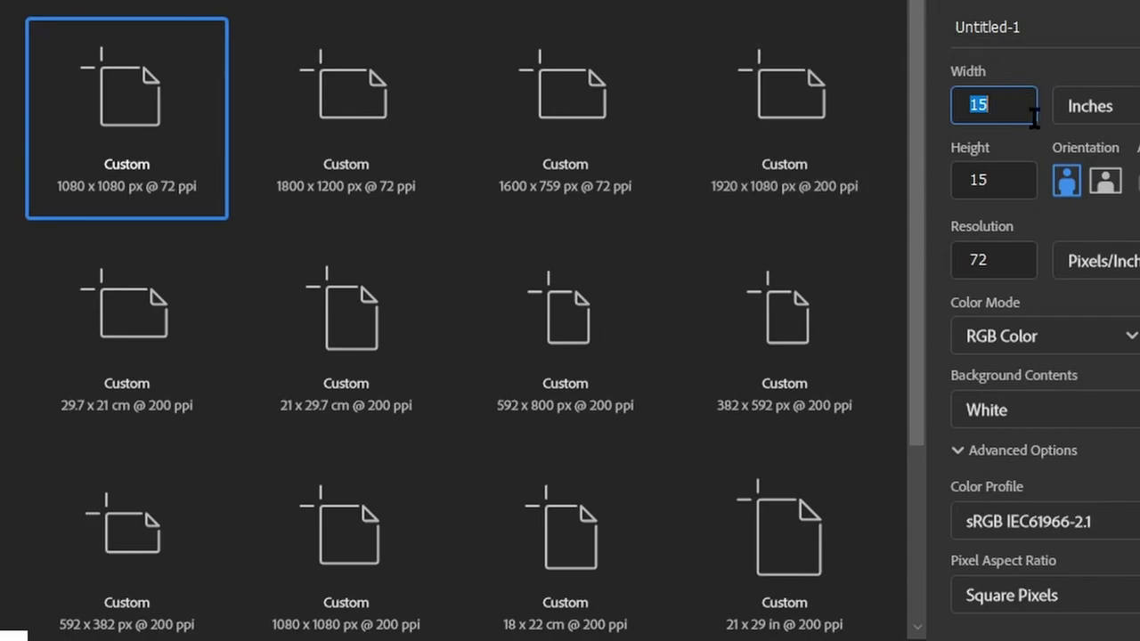
{"action": "left_click", "coordinate": [1087, 114]}
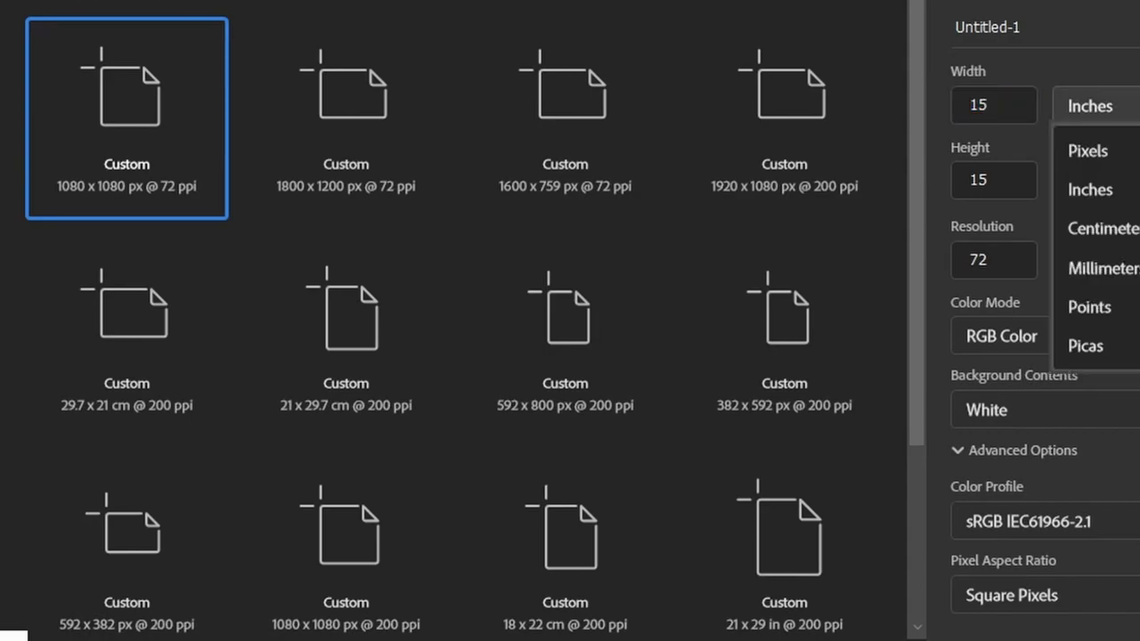
{"action": "left_click", "coordinate": [1129, 231]}
- Enter A4 size, 21 × 29.7 cm, then show it in inches
{"action": "left_click", "coordinate": [1012, 112]}
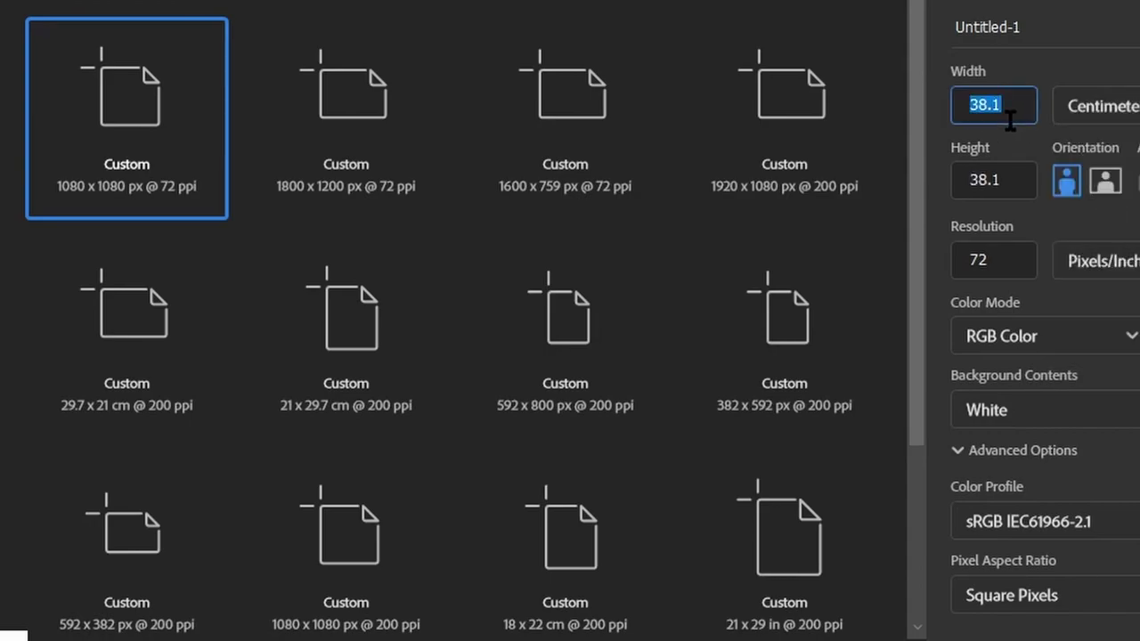
{"action": "type", "text": "2"}
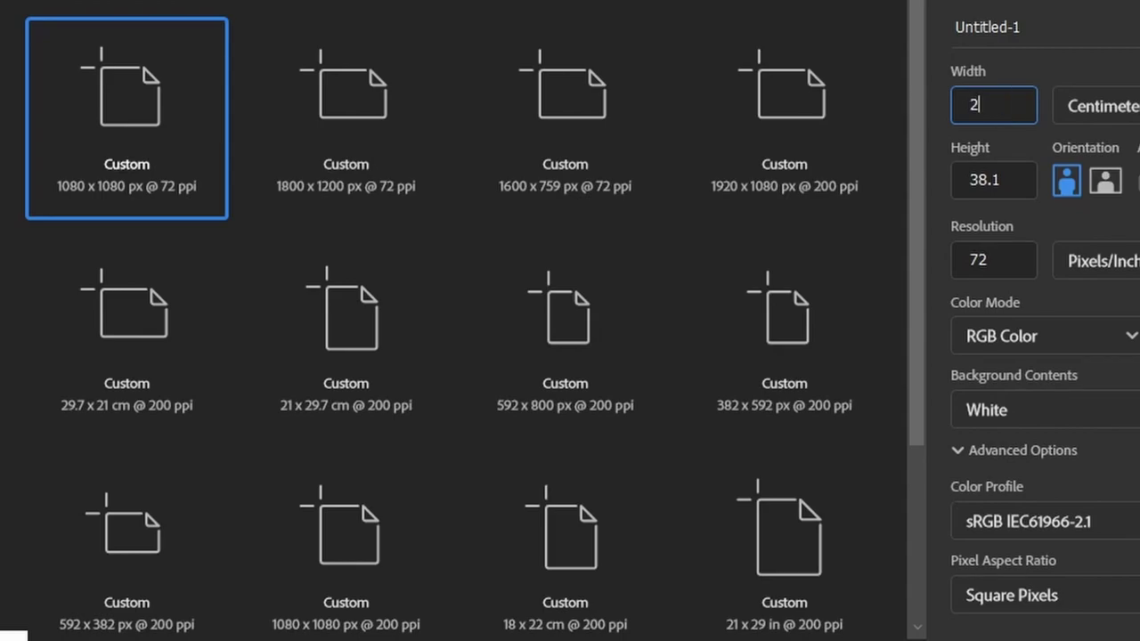
{"action": "type", "text": "1"}
{"action": "key", "text": "Tab"}
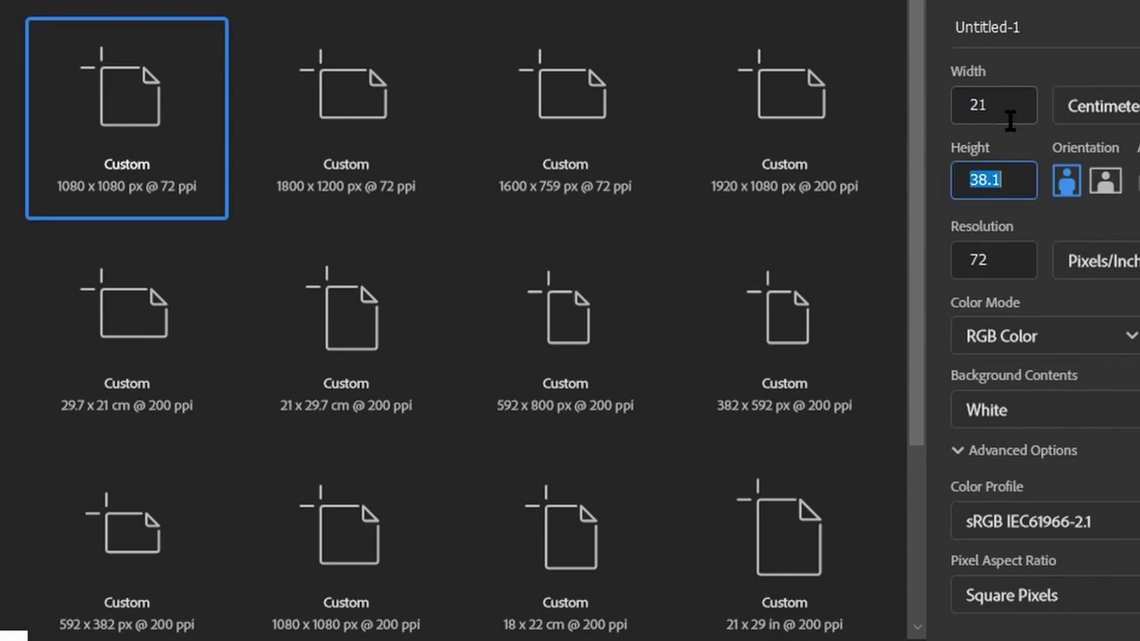
{"action": "type", "text": "29"}
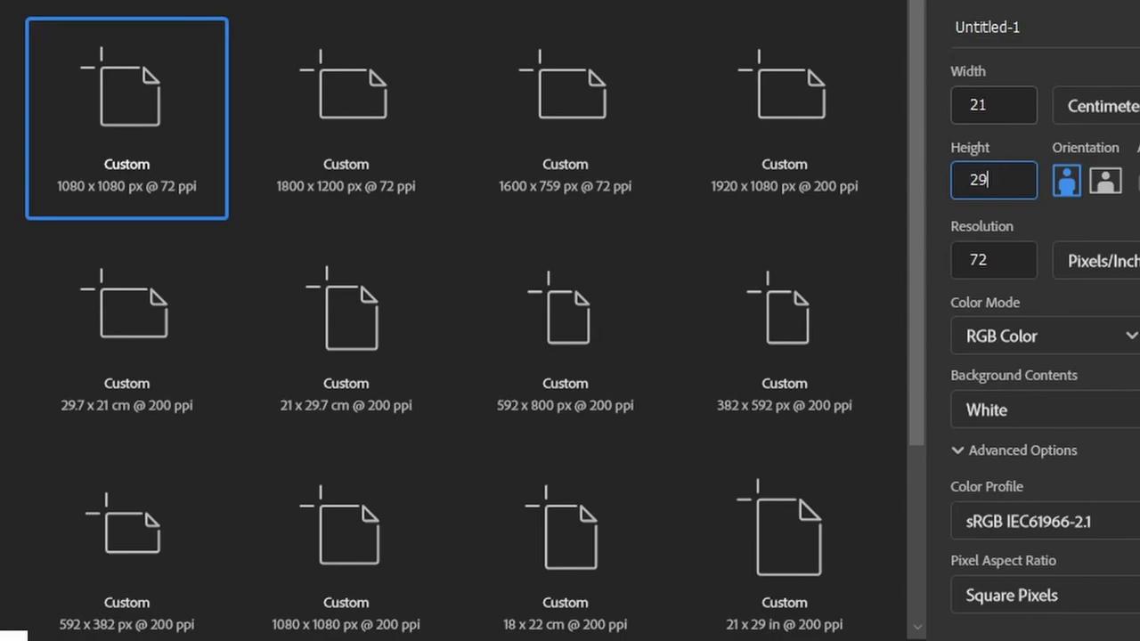
{"action": "type", "text": ".7"}
{"action": "left_click", "coordinate": [1096, 105]}
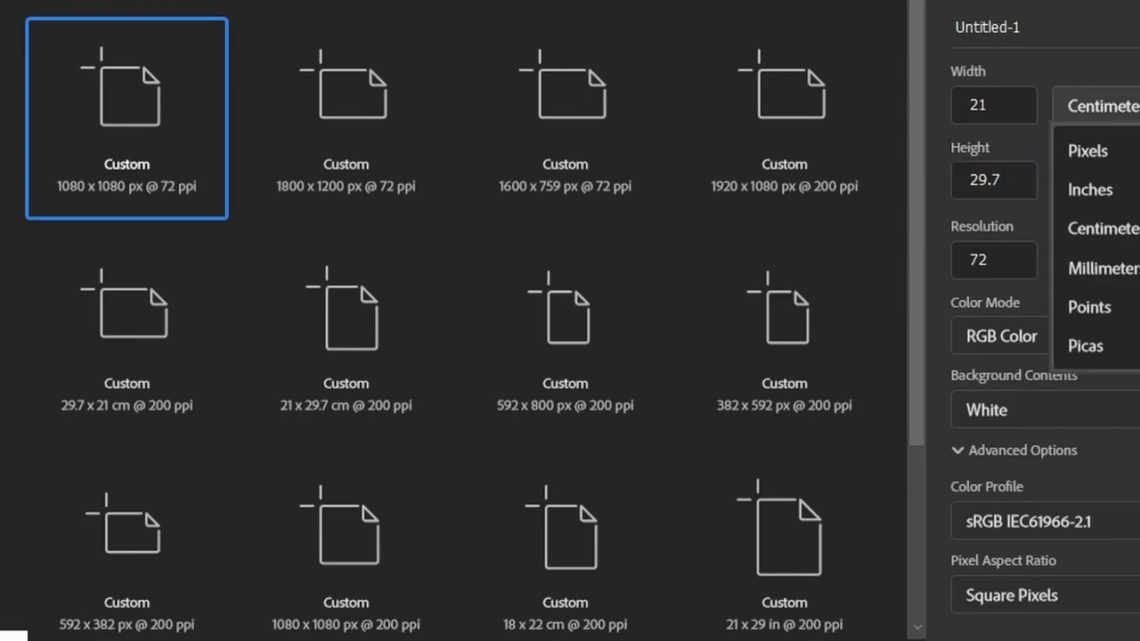
{"action": "left_click", "coordinate": [1112, 188]}
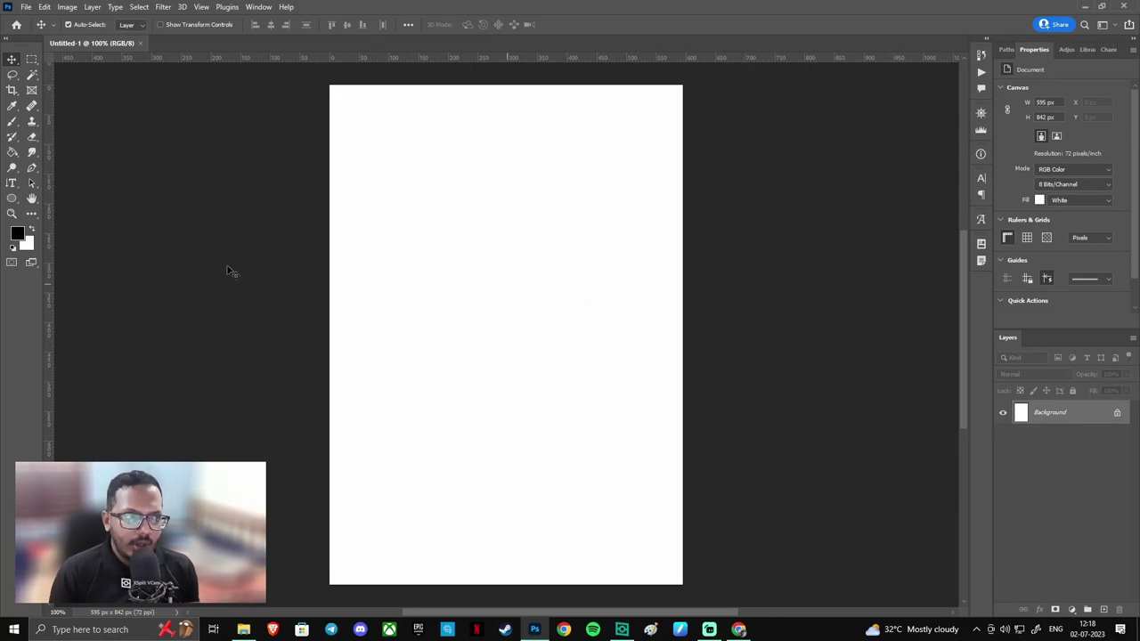
- Close the blank A4 document and start another new document
{"action": "left_click", "coordinate": [141, 43]}
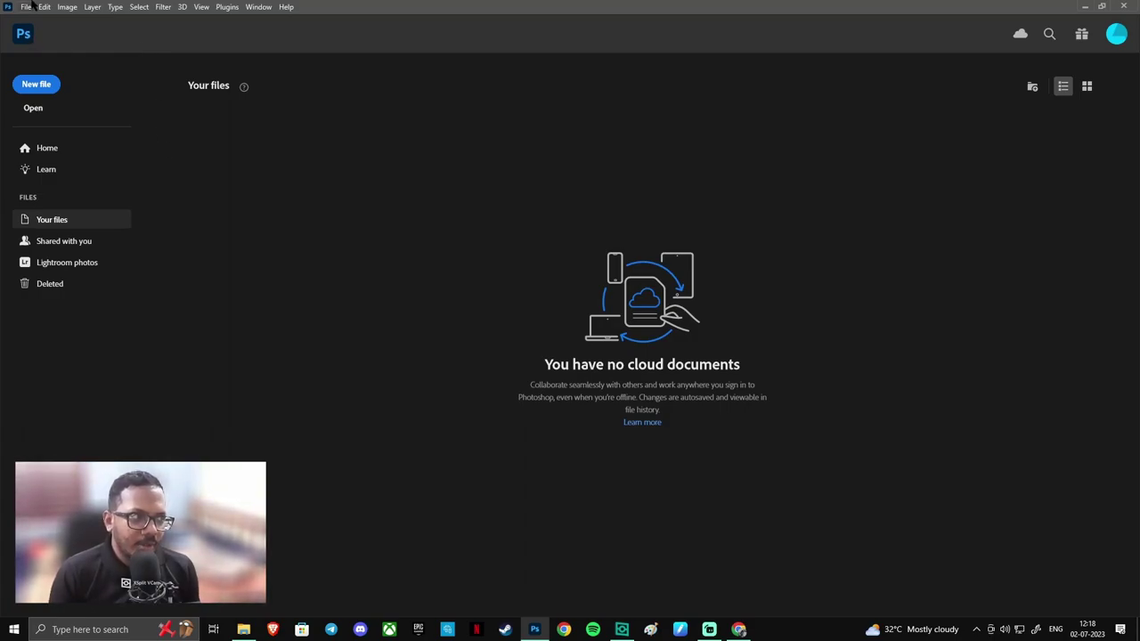
{"action": "left_click", "coordinate": [35, 83]}
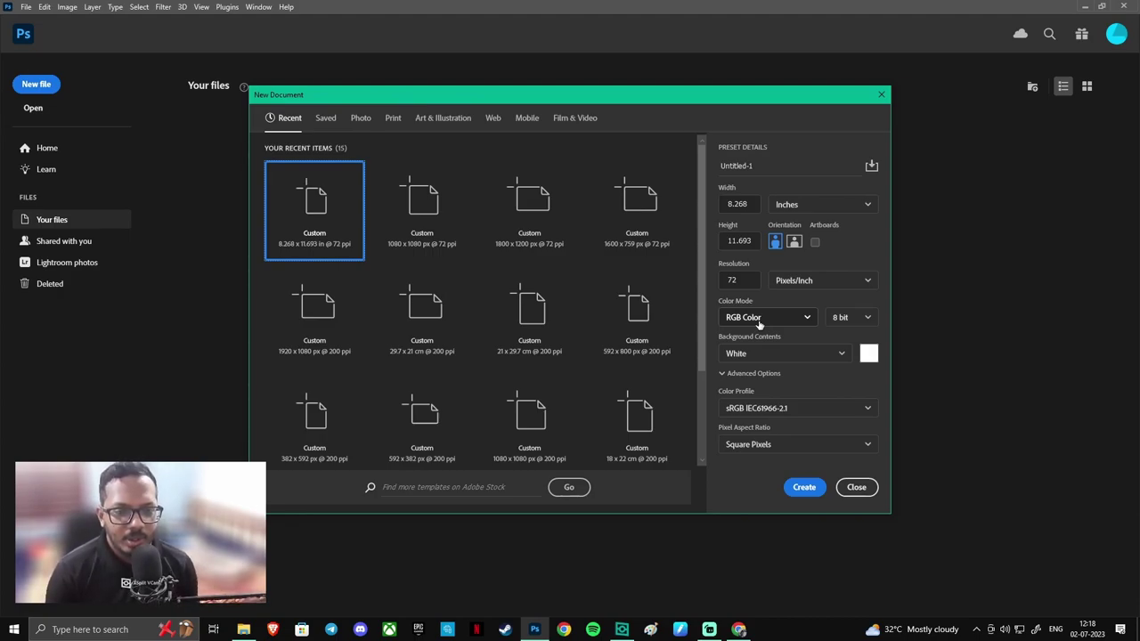
- Try CMYK, return to RGB Color with White background, and create the 595 × 842 px document
{"action": "left_click", "coordinate": [758, 320]}
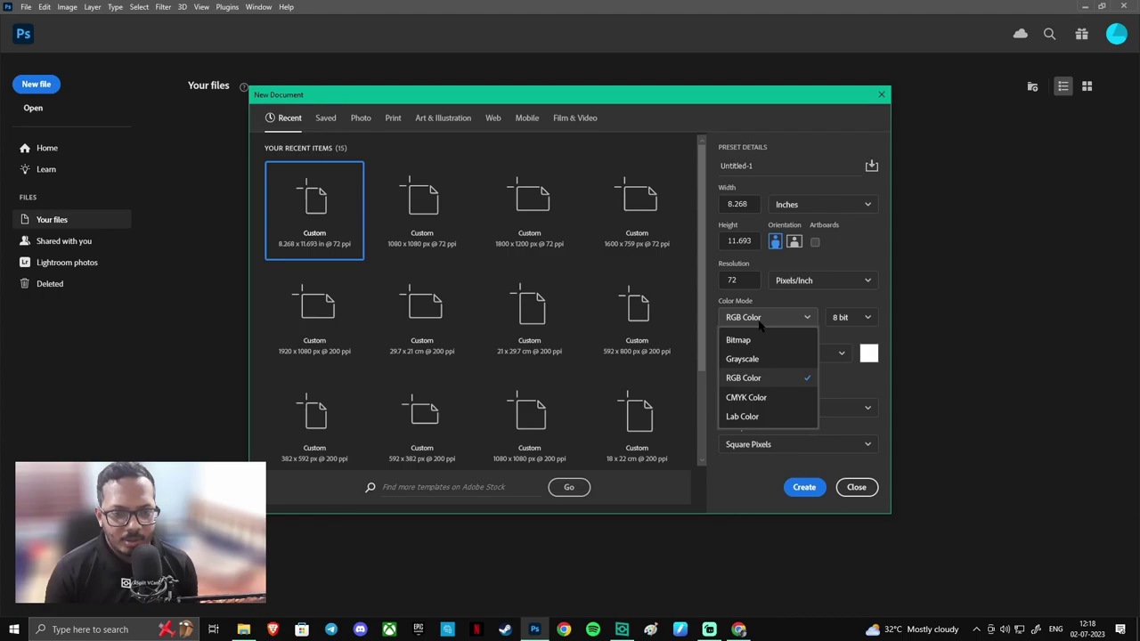
{"action": "left_click", "coordinate": [777, 399]}
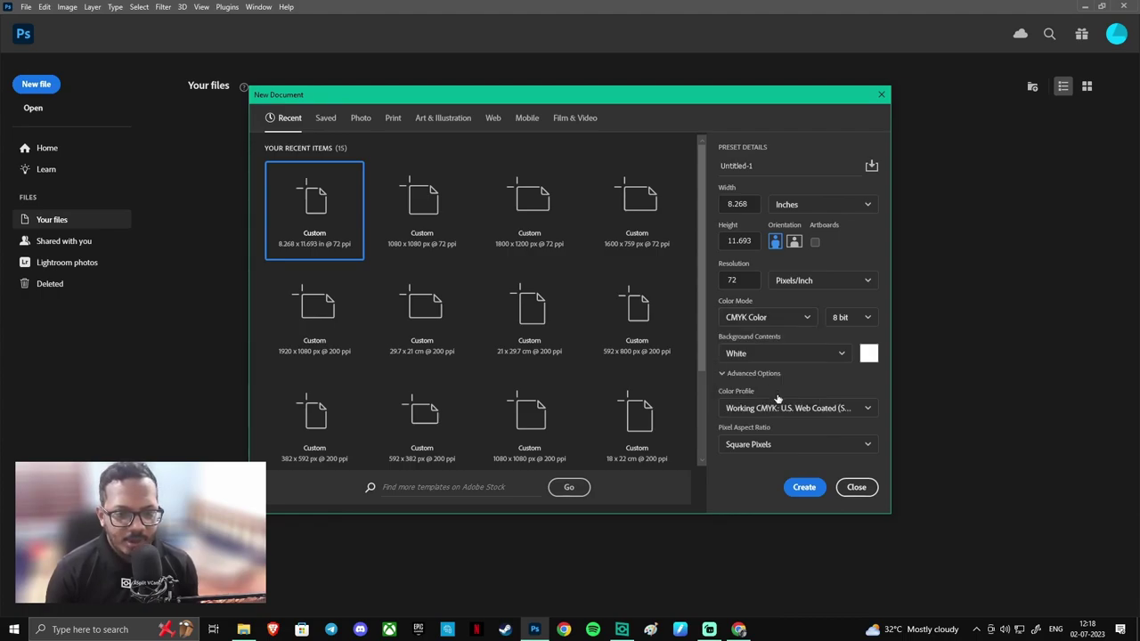
{"action": "left_click", "coordinate": [761, 326]}
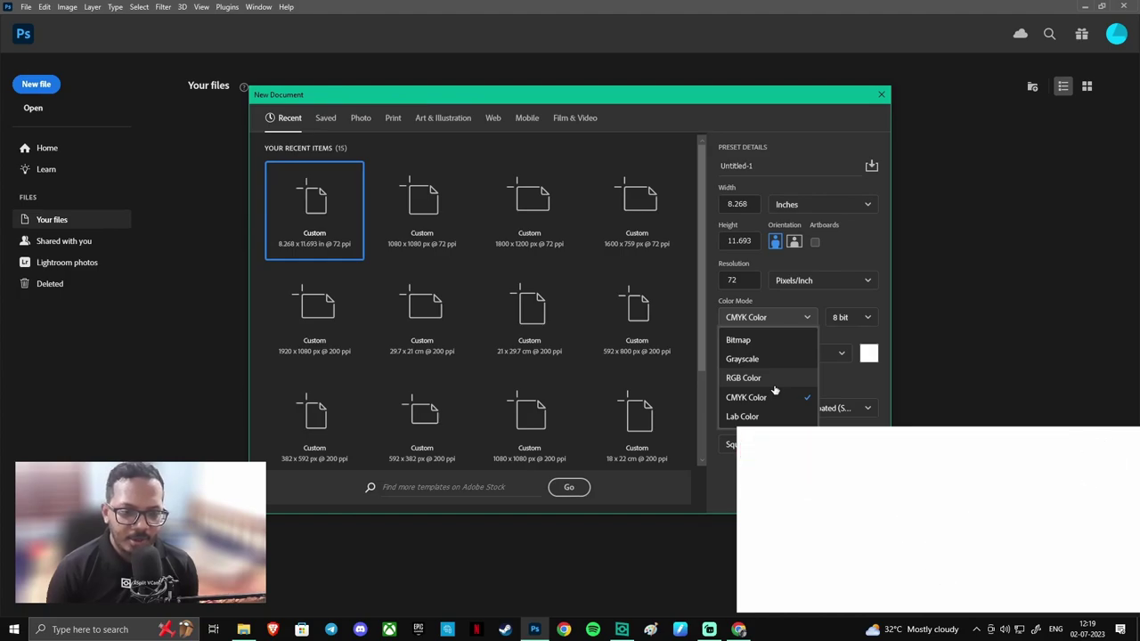
{"action": "left_click", "coordinate": [772, 381]}
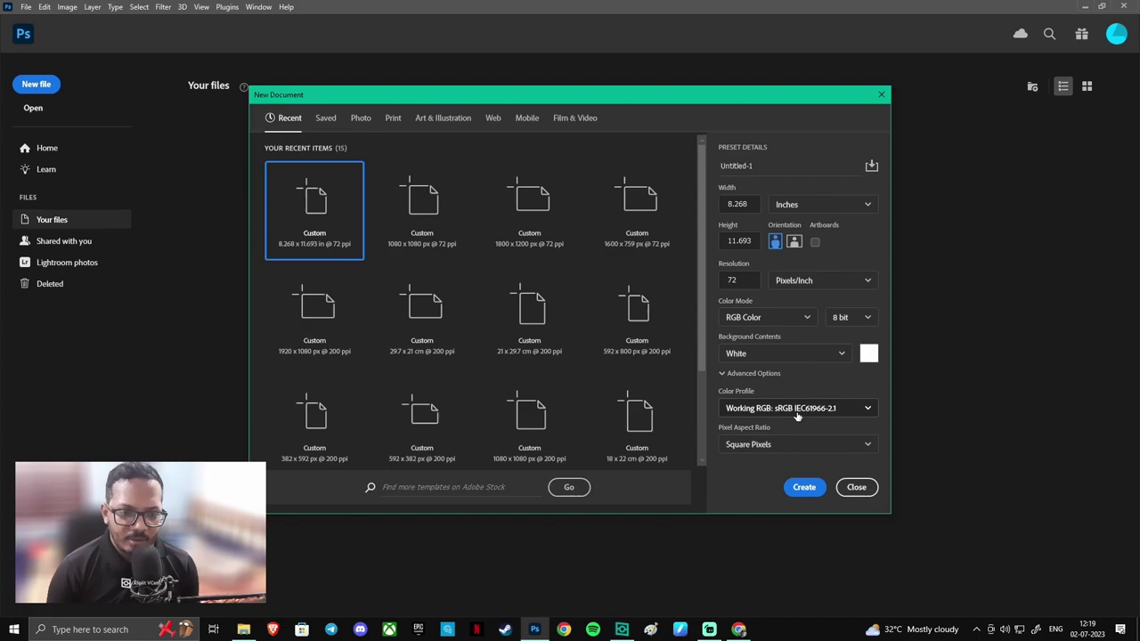
{"action": "left_click", "coordinate": [809, 356]}
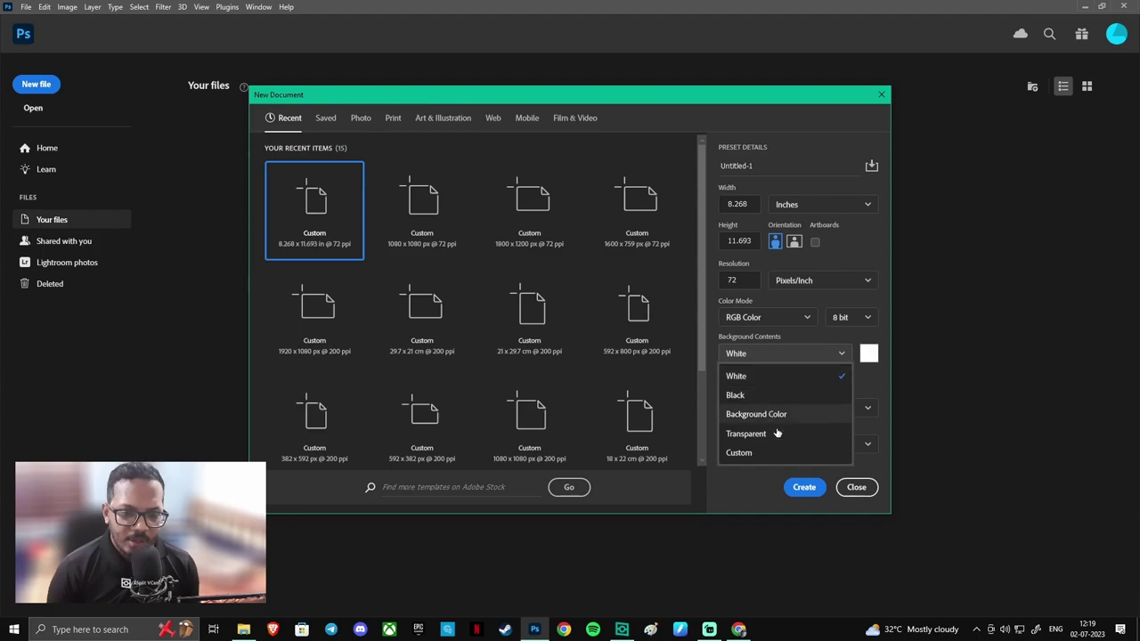
{"action": "left_click", "coordinate": [866, 381]}
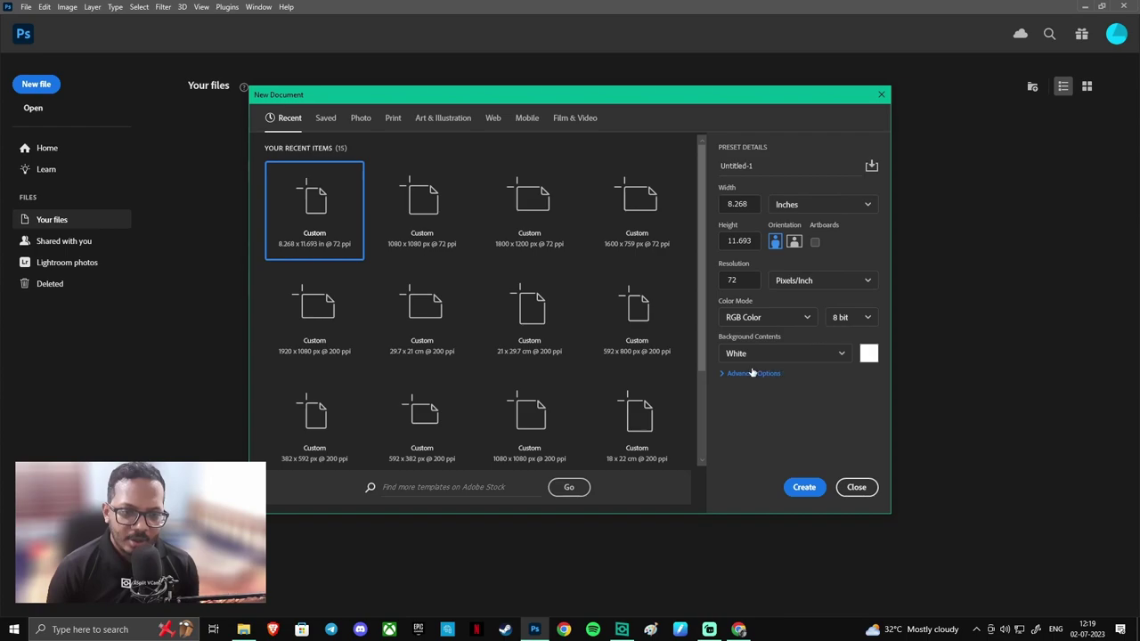
{"action": "left_click", "coordinate": [802, 489]}
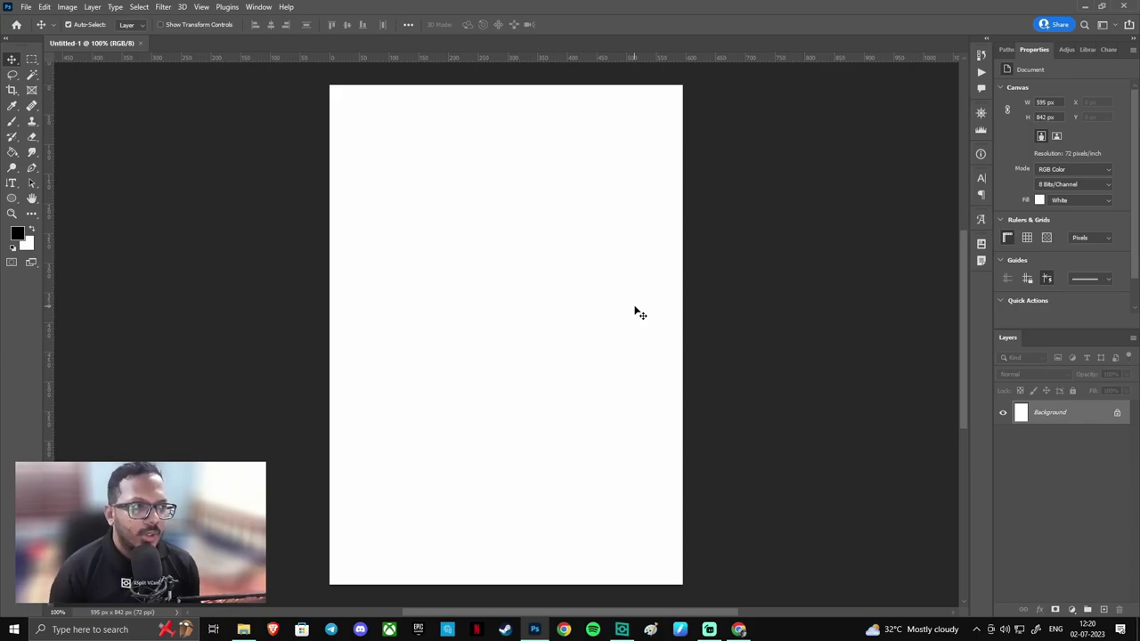
- Browse the Window menu's panels and workspaces, then bring File Explorer forward
{"action": "left_click", "coordinate": [257, 7]}
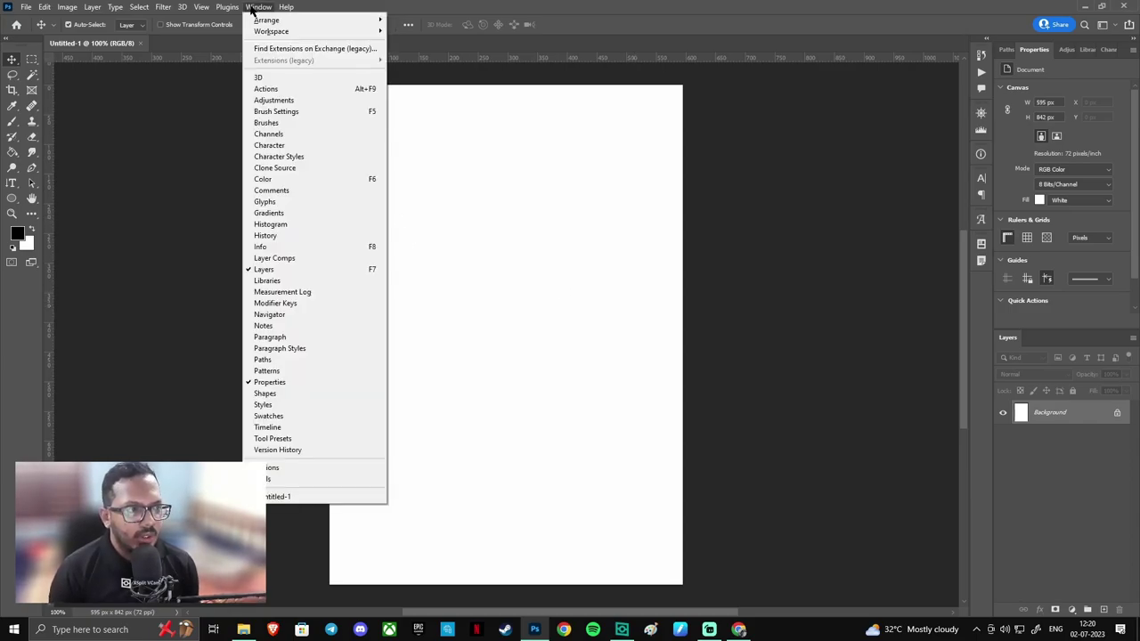
{"action": "mouse_move", "coordinate": [272, 31]}
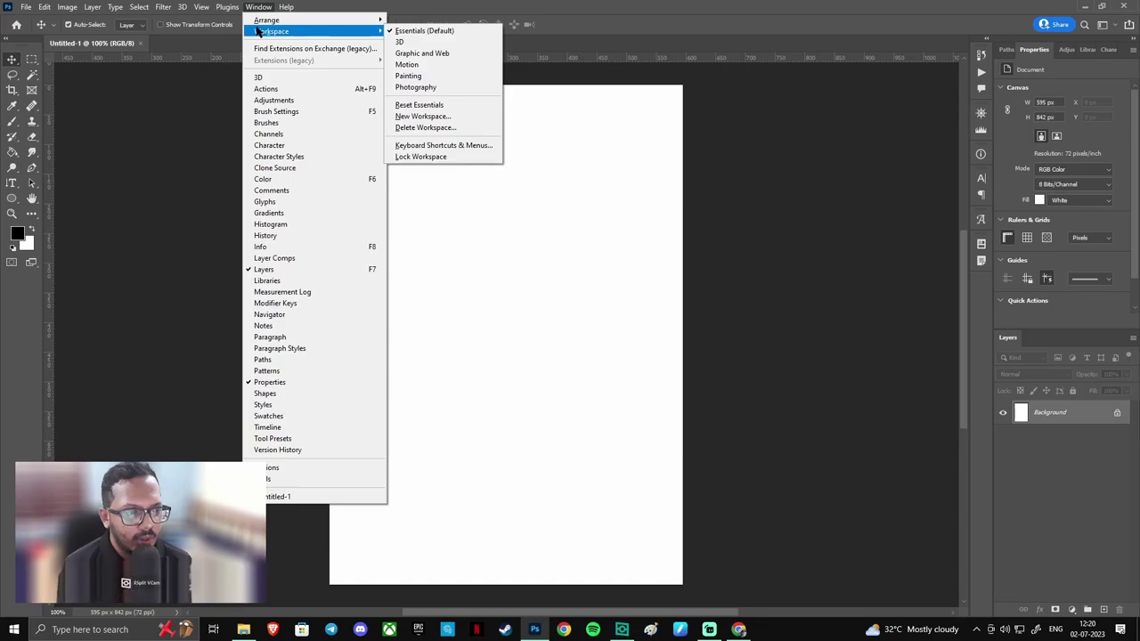
{"action": "left_click", "coordinate": [175, 116]}
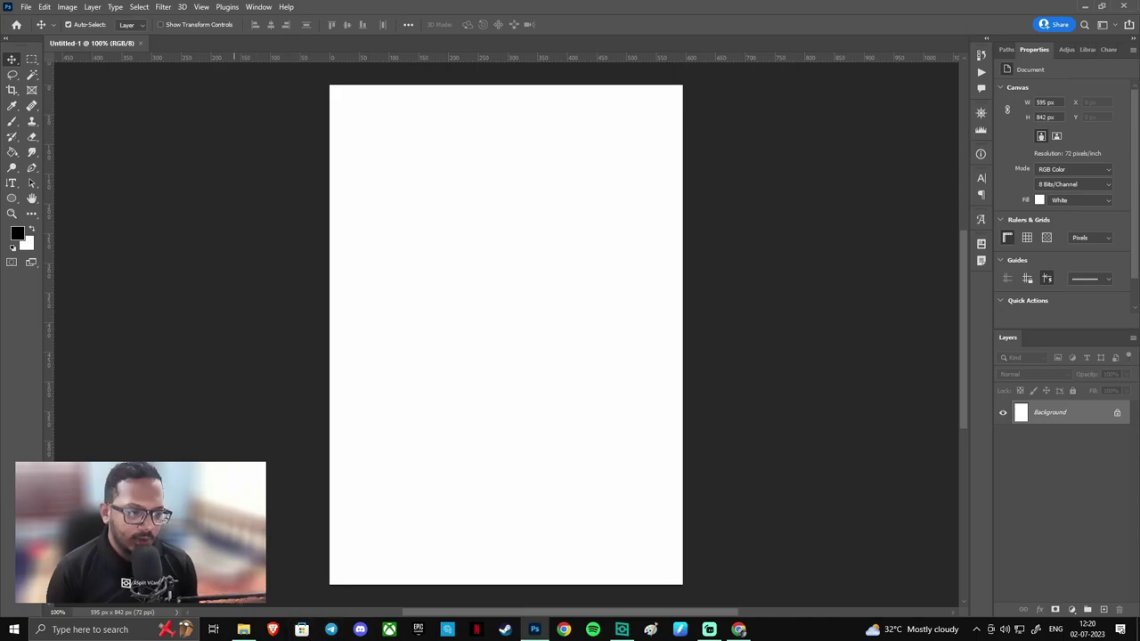
{"action": "left_click", "coordinate": [243, 630]}
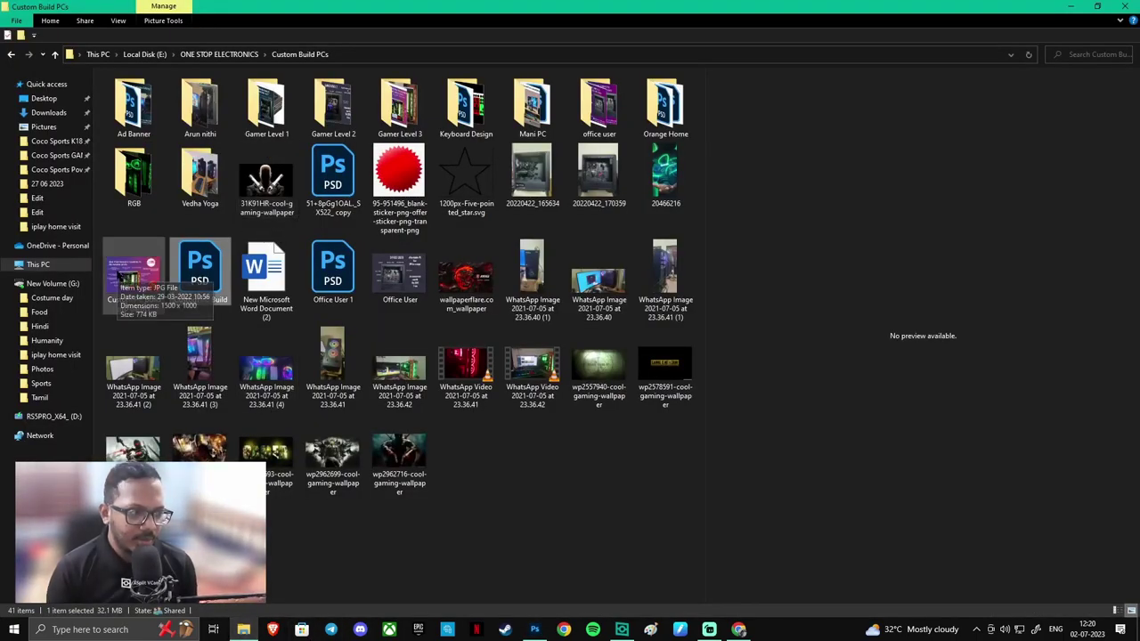
{"action": "mouse_move", "coordinate": [134, 274]}
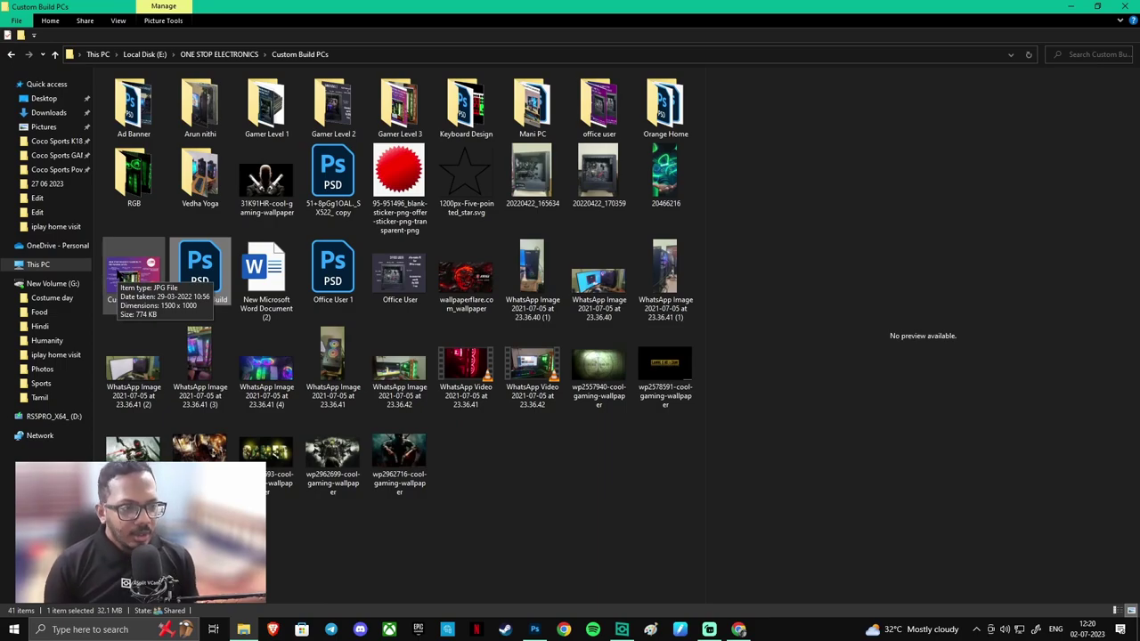
- Drag Custom PC Build pro games.jpg onto Photoshop's taskbar icon to open it
{"action": "left_click", "coordinate": [131, 283]}
{"action": "left_click_drag", "start_coordinate": [131, 283], "coordinate": [583, 521]}
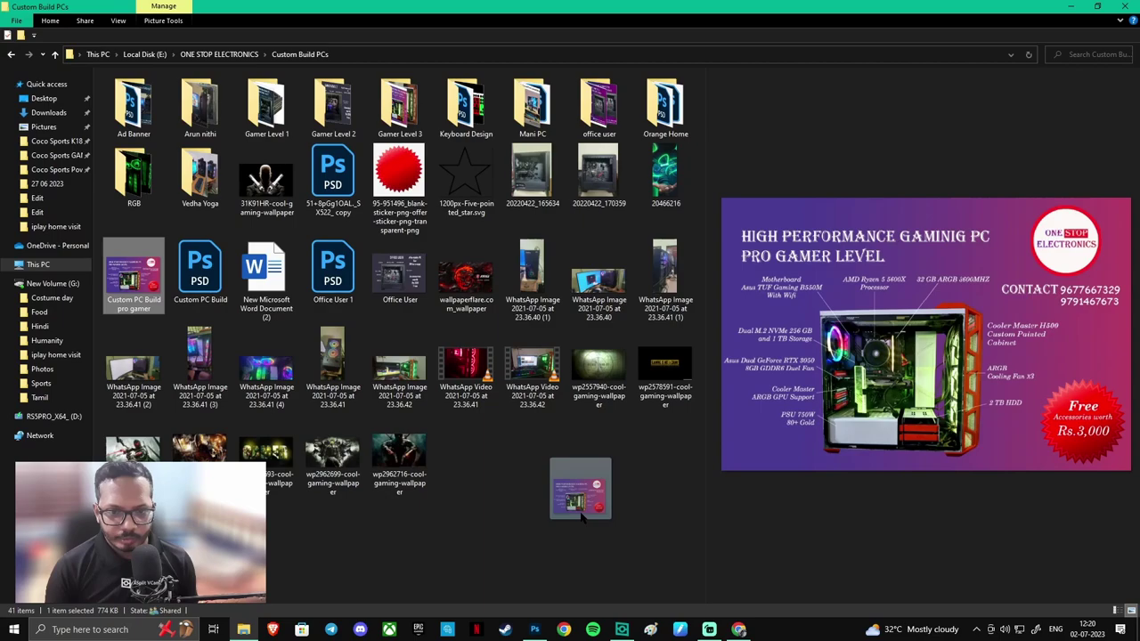
{"action": "left_click_drag", "start_coordinate": [580, 516], "coordinate": [545, 631]}
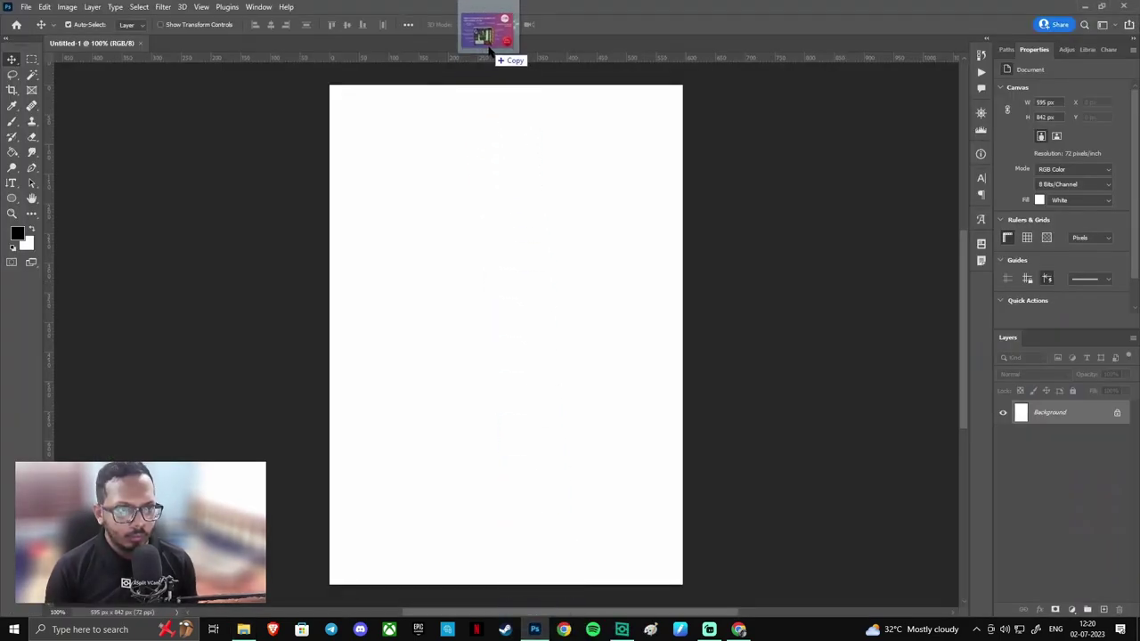
{"action": "left_click_drag", "start_coordinate": [545, 632], "coordinate": [488, 51]}
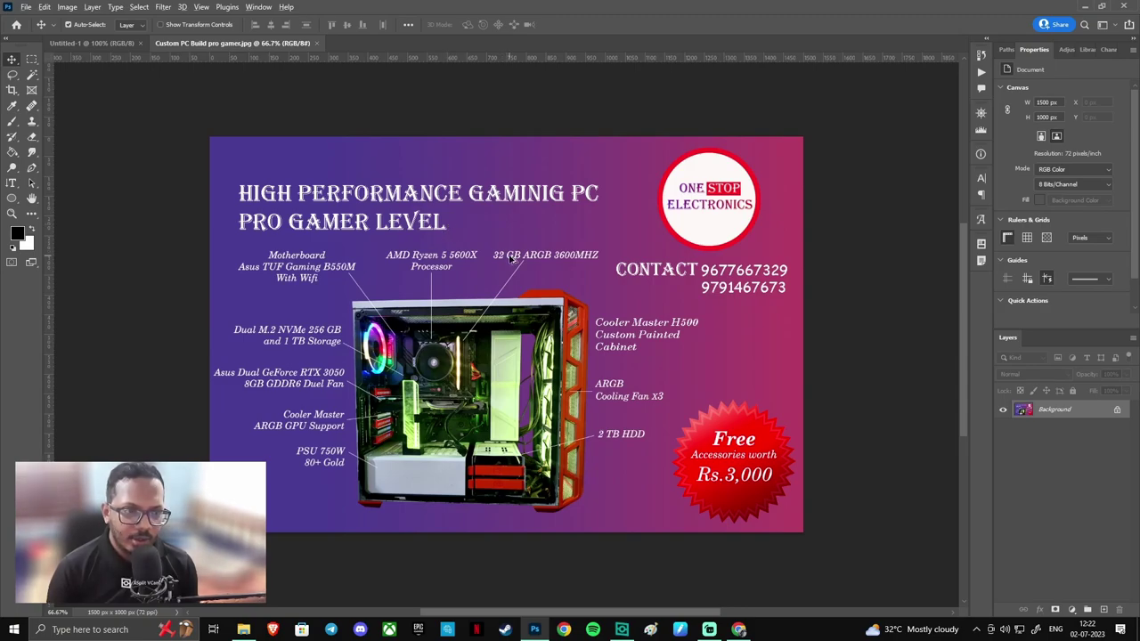
{"action": "scroll", "coordinate": [512, 257], "scroll_direction": "up", "scroll_amount": 3}
{"action": "scroll", "coordinate": [512, 257], "scroll_direction": "up", "scroll_amount": 1}
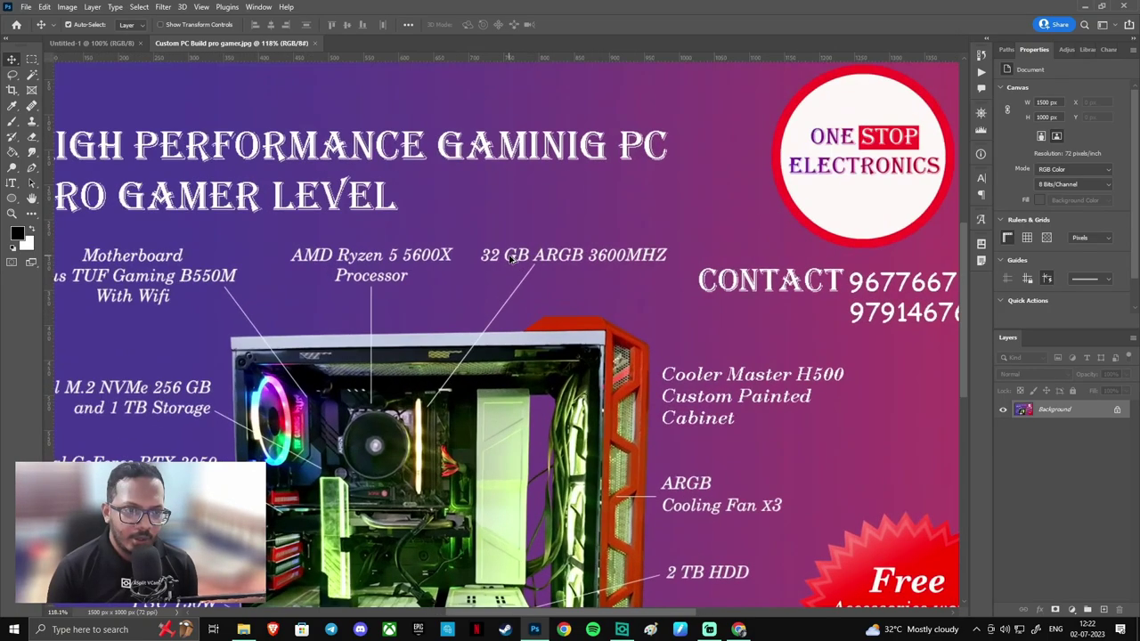
{"action": "scroll", "coordinate": [512, 258], "scroll_direction": "up", "scroll_amount": 3}
{"action": "scroll", "coordinate": [512, 257], "scroll_direction": "up", "scroll_amount": 1}
{"action": "scroll", "coordinate": [512, 257], "scroll_direction": "up", "scroll_amount": 1}
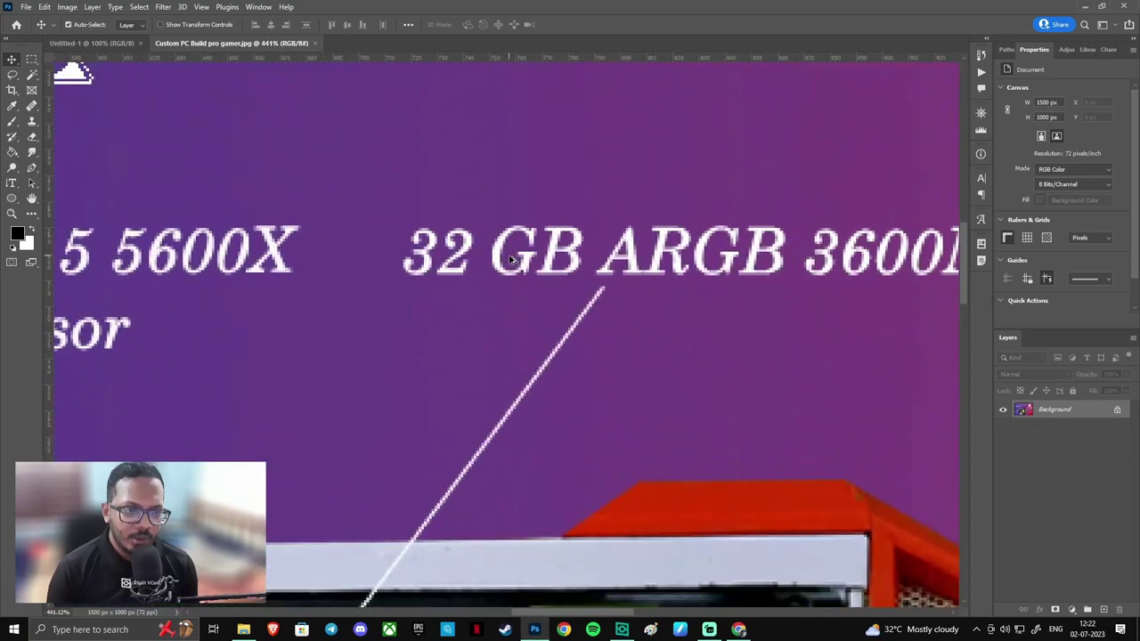
{"action": "scroll", "coordinate": [512, 257], "scroll_direction": "up", "scroll_amount": 1}
{"action": "scroll", "coordinate": [510, 259], "scroll_direction": "up", "scroll_amount": 5}
{"action": "scroll", "coordinate": [510, 260], "scroll_direction": "up", "scroll_amount": 2}
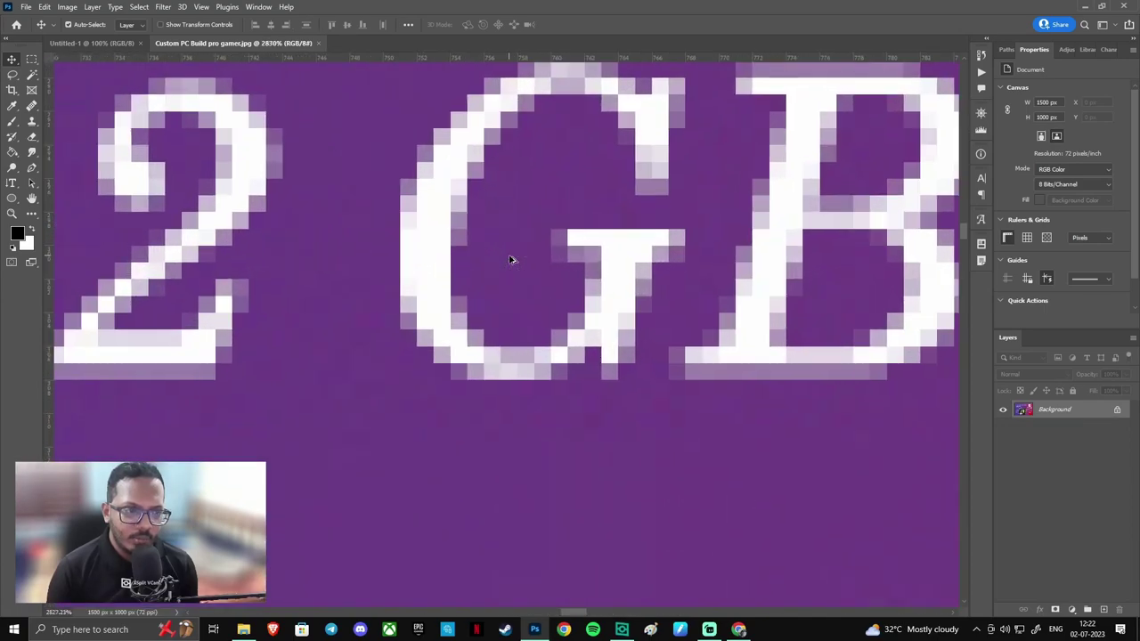
{"action": "scroll", "coordinate": [510, 260], "scroll_direction": "up", "scroll_amount": 1}
{"action": "scroll", "coordinate": [510, 259], "scroll_direction": "up", "scroll_amount": 1}
{"action": "scroll", "coordinate": [511, 259], "scroll_direction": "up", "scroll_amount": 3}
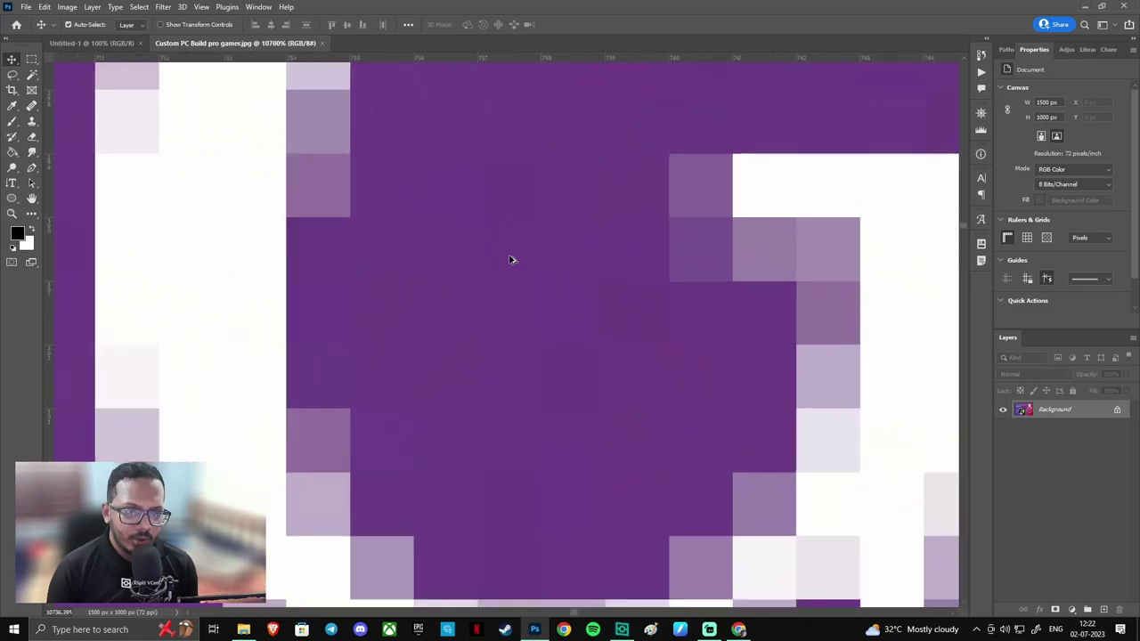
{"action": "scroll", "coordinate": [511, 259], "scroll_direction": "up", "scroll_amount": 1}
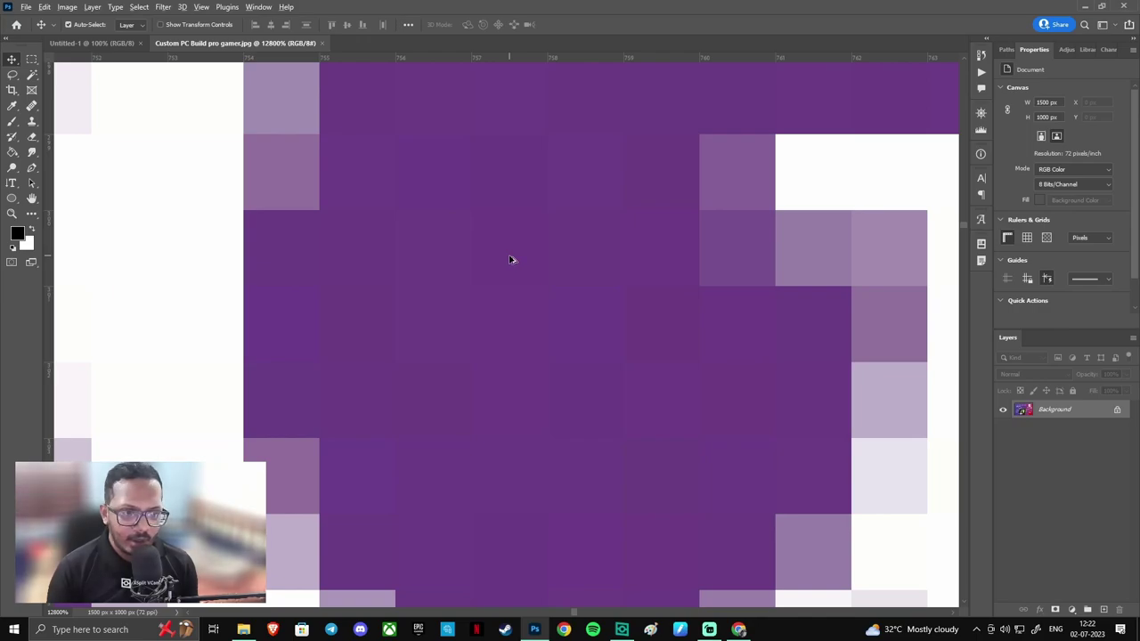
{"action": "scroll", "coordinate": [510, 259], "scroll_direction": "down", "scroll_amount": 2}
{"action": "scroll", "coordinate": [511, 259], "scroll_direction": "down", "scroll_amount": 2}
{"action": "scroll", "coordinate": [510, 260], "scroll_direction": "down", "scroll_amount": 1}
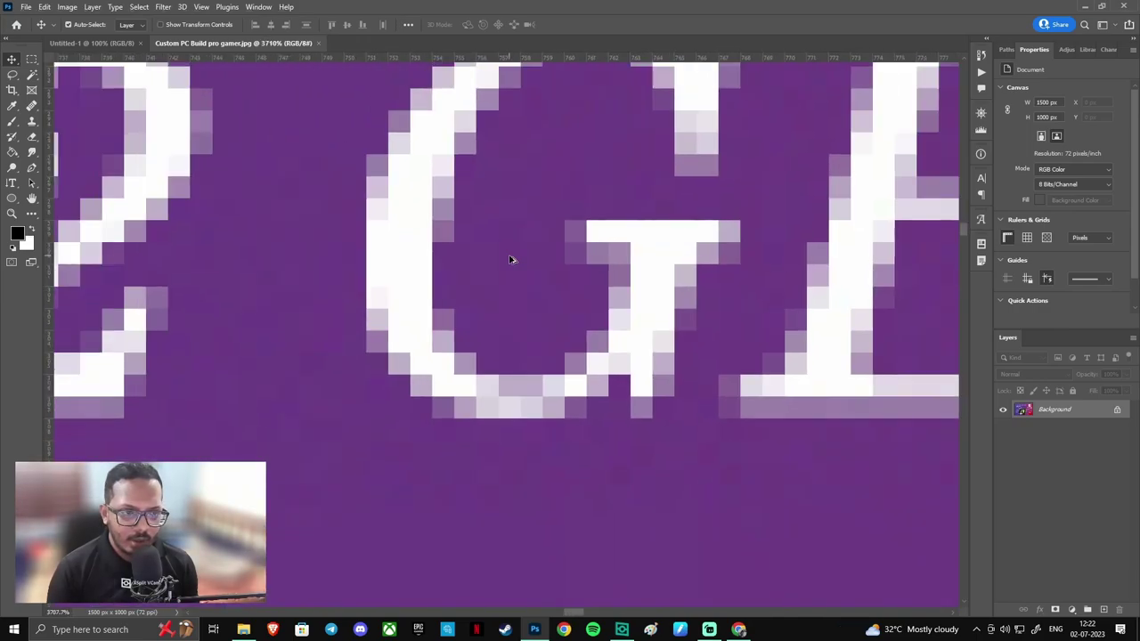
{"action": "scroll", "coordinate": [511, 260], "scroll_direction": "down", "scroll_amount": 2}
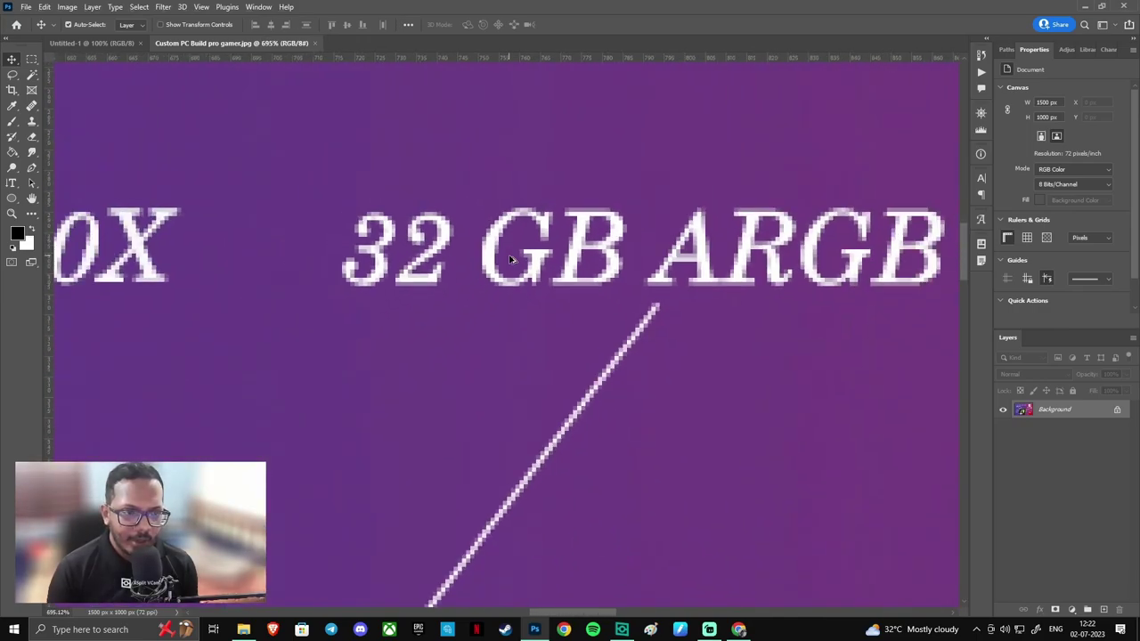
{"action": "scroll", "coordinate": [511, 258], "scroll_direction": "down", "scroll_amount": 5, "text": "alt"}
{"action": "scroll", "coordinate": [511, 258], "scroll_direction": "down", "scroll_amount": 3, "text": "alt"}
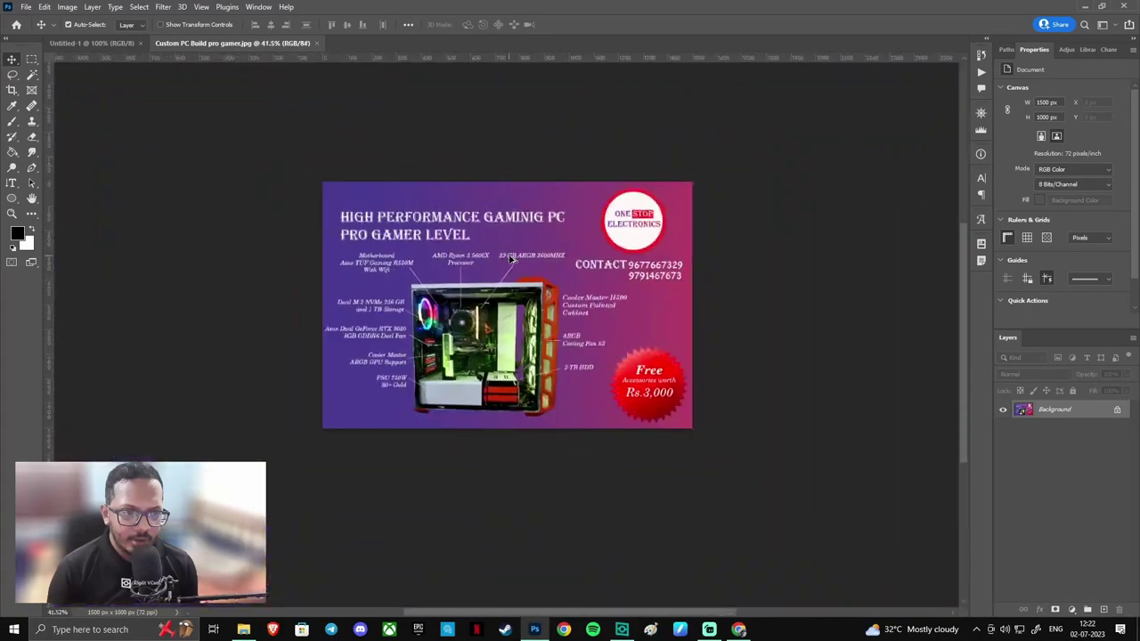
{"action": "scroll", "coordinate": [511, 258], "scroll_direction": "up", "scroll_amount": 1, "text": "alt"}
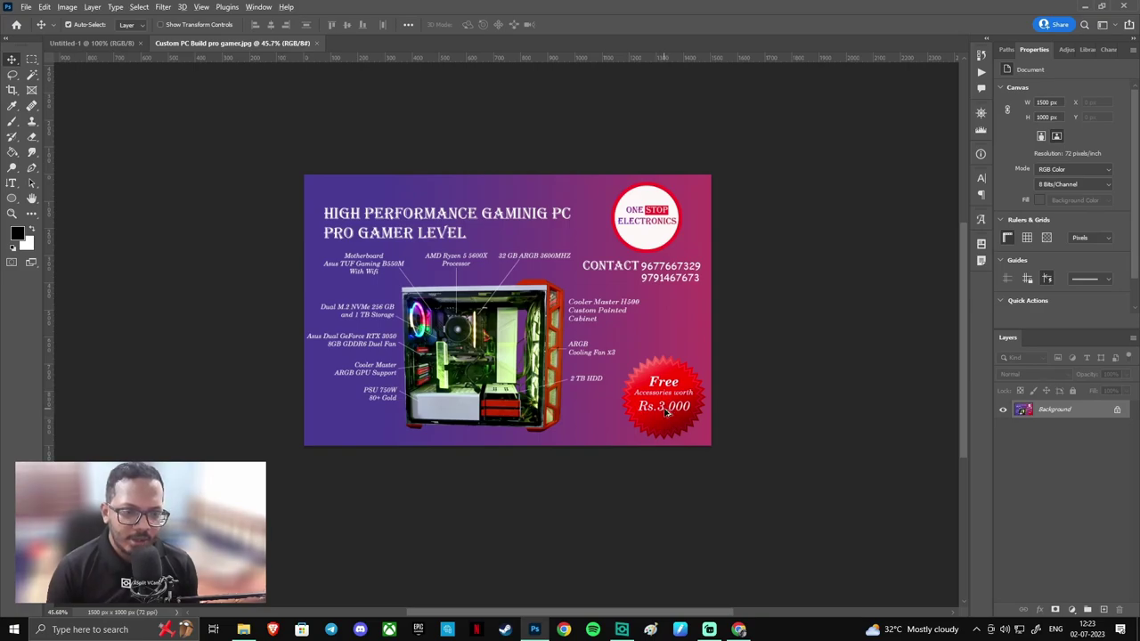
{"action": "scroll", "coordinate": [666, 411], "scroll_direction": "up", "scroll_amount": 1}
{"action": "scroll", "coordinate": [665, 411], "scroll_direction": "up", "scroll_amount": 1}
{"action": "scroll", "coordinate": [665, 412], "scroll_direction": "up", "scroll_amount": 3}
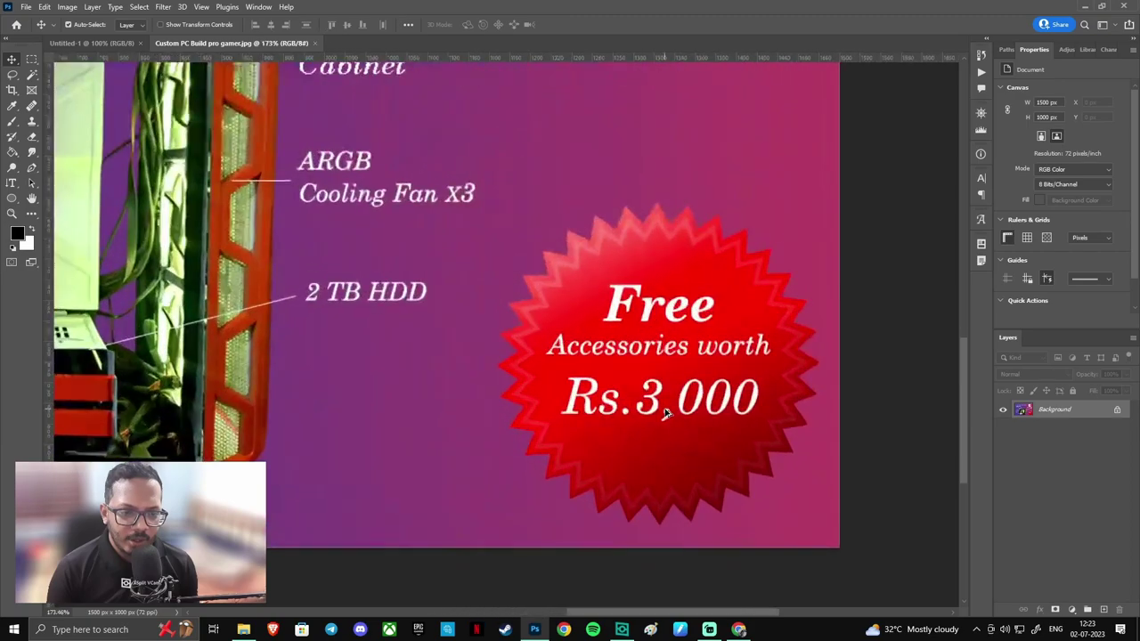
{"action": "scroll", "coordinate": [665, 411], "scroll_direction": "up", "scroll_amount": 1}
{"action": "scroll", "coordinate": [666, 411], "scroll_direction": "up", "scroll_amount": 1}
{"action": "scroll", "coordinate": [665, 412], "scroll_direction": "up", "scroll_amount": 1}
{"action": "scroll", "coordinate": [665, 411], "scroll_direction": "down", "scroll_amount": 1}
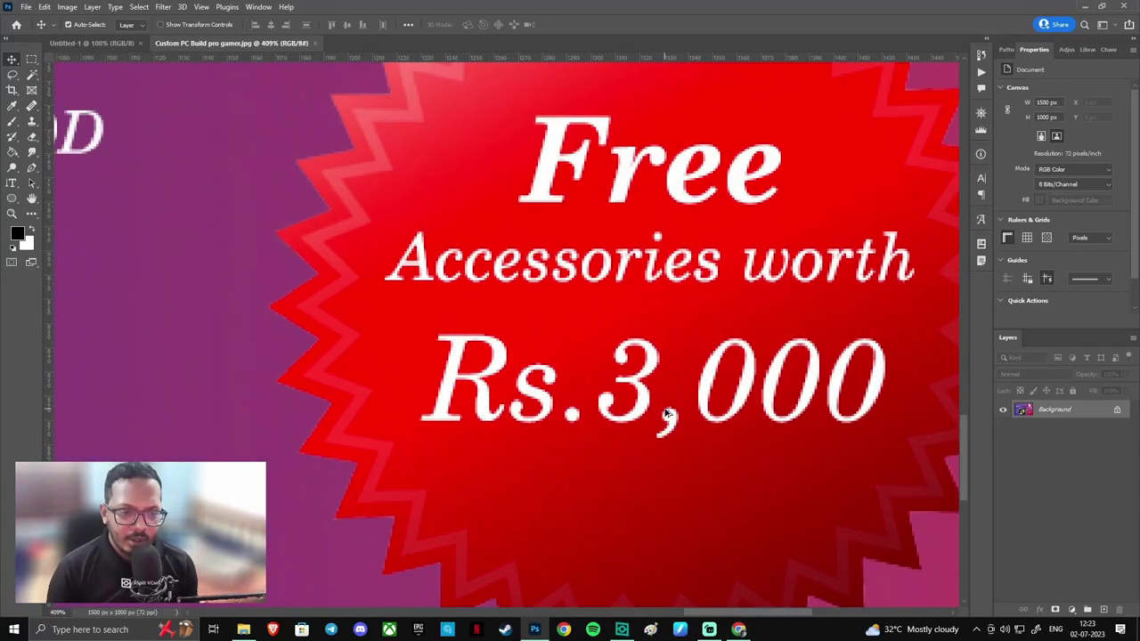
{"action": "scroll", "coordinate": [666, 411], "scroll_direction": "down", "scroll_amount": 1}
{"action": "scroll", "coordinate": [665, 411], "scroll_direction": "down", "scroll_amount": 2}
{"action": "scroll", "coordinate": [666, 412], "scroll_direction": "down", "scroll_amount": 1}
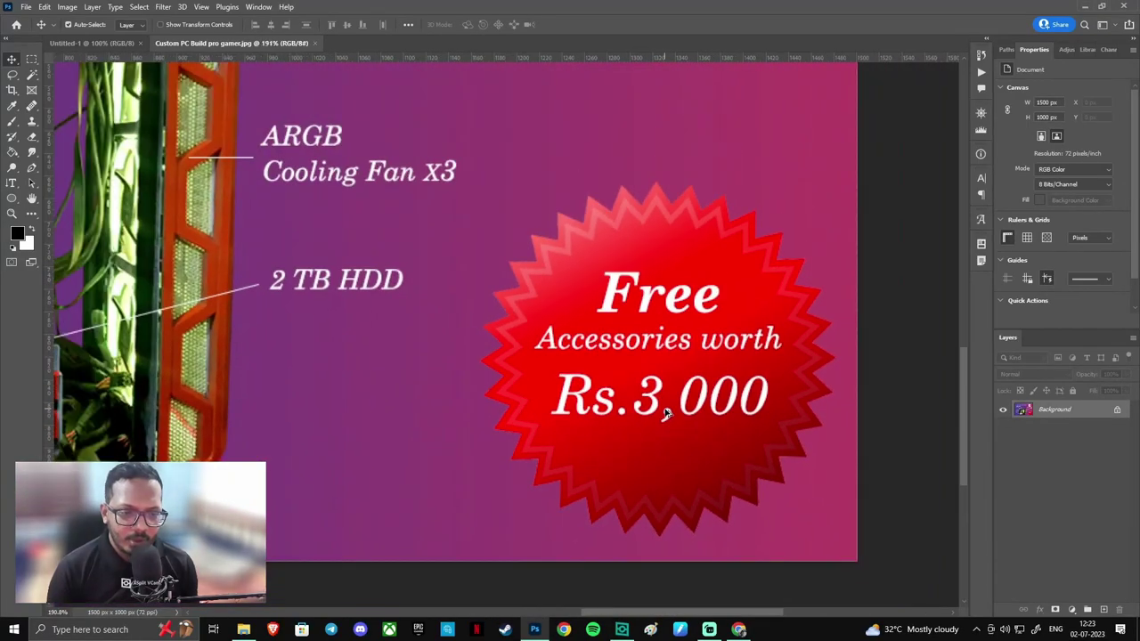
{"action": "scroll", "coordinate": [665, 411], "scroll_direction": "down", "scroll_amount": 3}
{"action": "scroll", "coordinate": [665, 412], "scroll_direction": "down", "scroll_amount": 1}
{"action": "scroll", "coordinate": [665, 411], "scroll_direction": "down", "scroll_amount": 2}
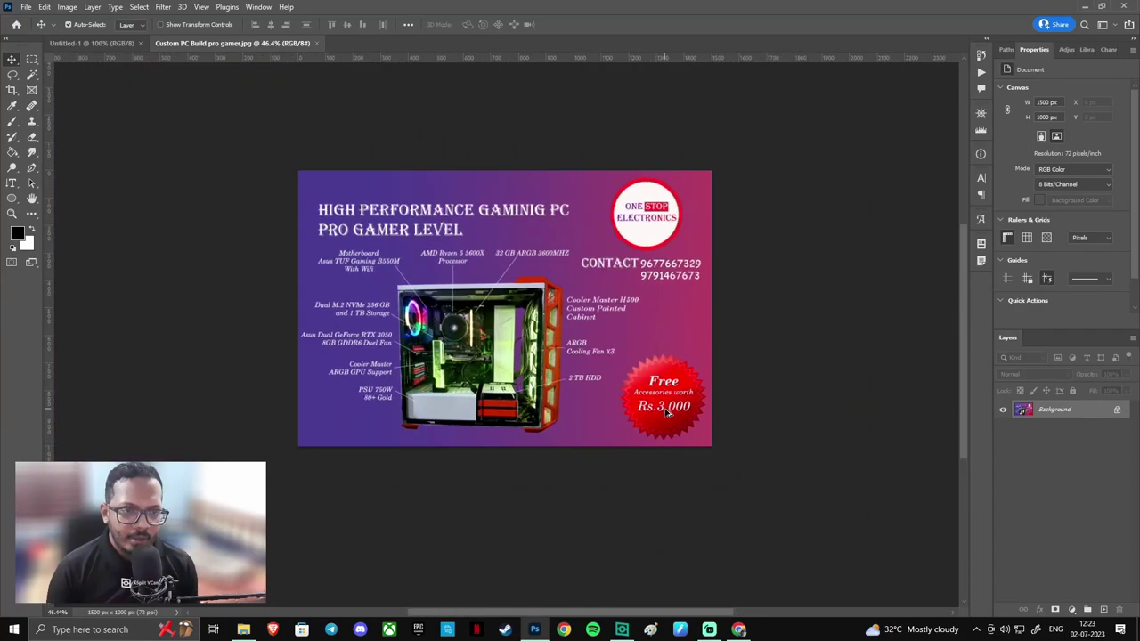
{"action": "scroll", "coordinate": [666, 411], "scroll_direction": "up", "scroll_amount": 1}
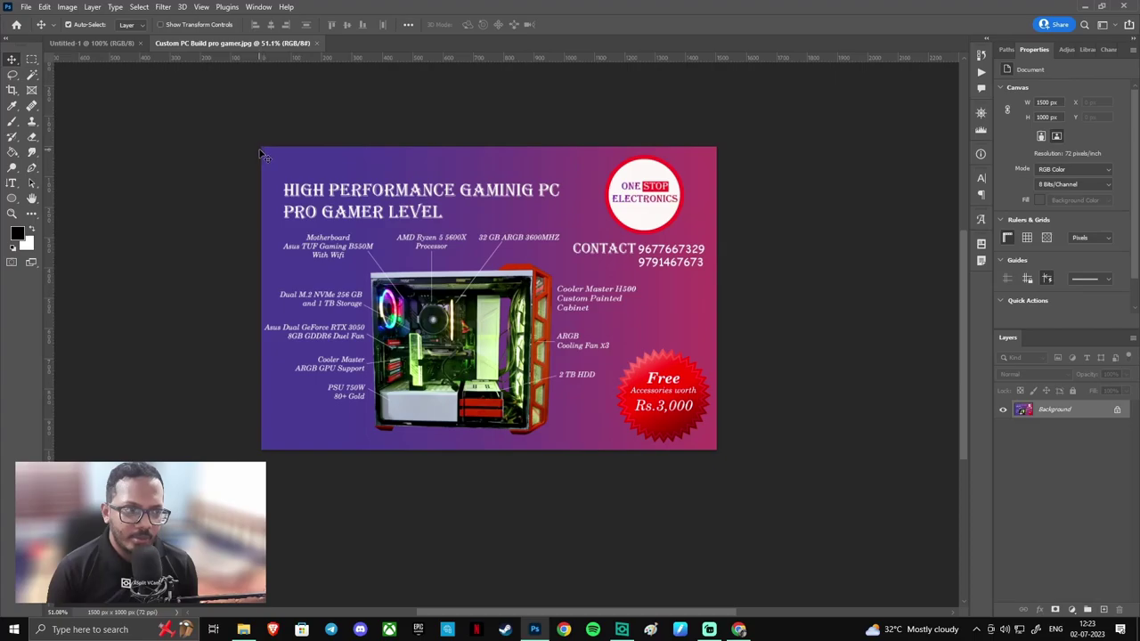
{"action": "scroll", "coordinate": [261, 153], "scroll_direction": "up", "scroll_amount": 5}
{"action": "scroll", "coordinate": [261, 153], "scroll_direction": "up", "scroll_amount": 3}
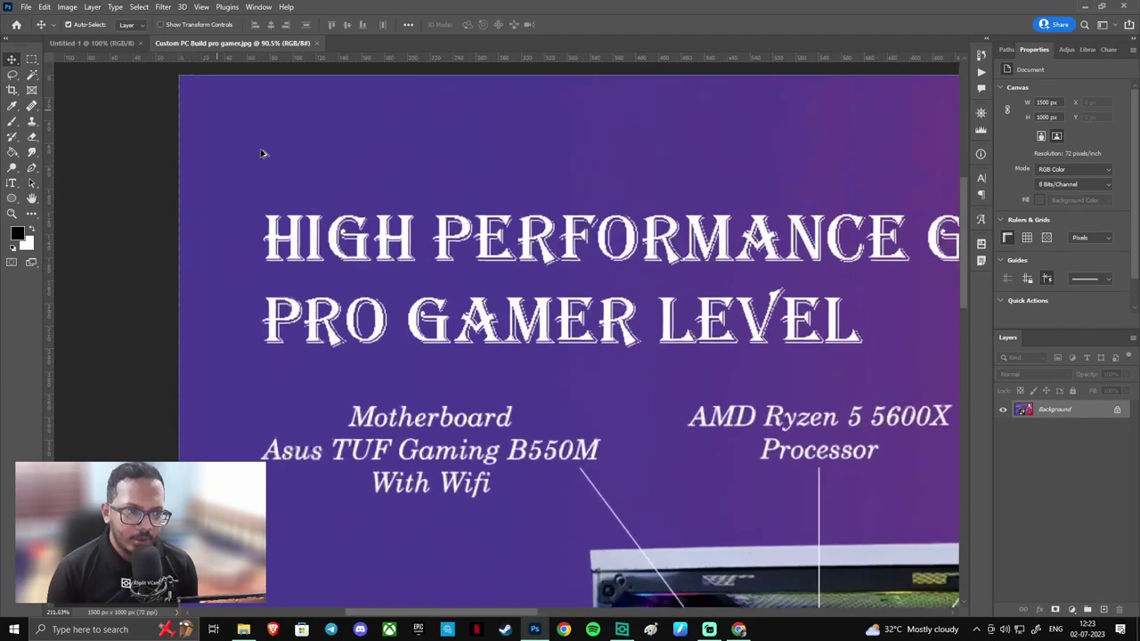
{"action": "scroll", "coordinate": [261, 153], "scroll_direction": "up", "scroll_amount": 3}
{"action": "scroll", "coordinate": [261, 153], "scroll_direction": "down", "scroll_amount": 2}
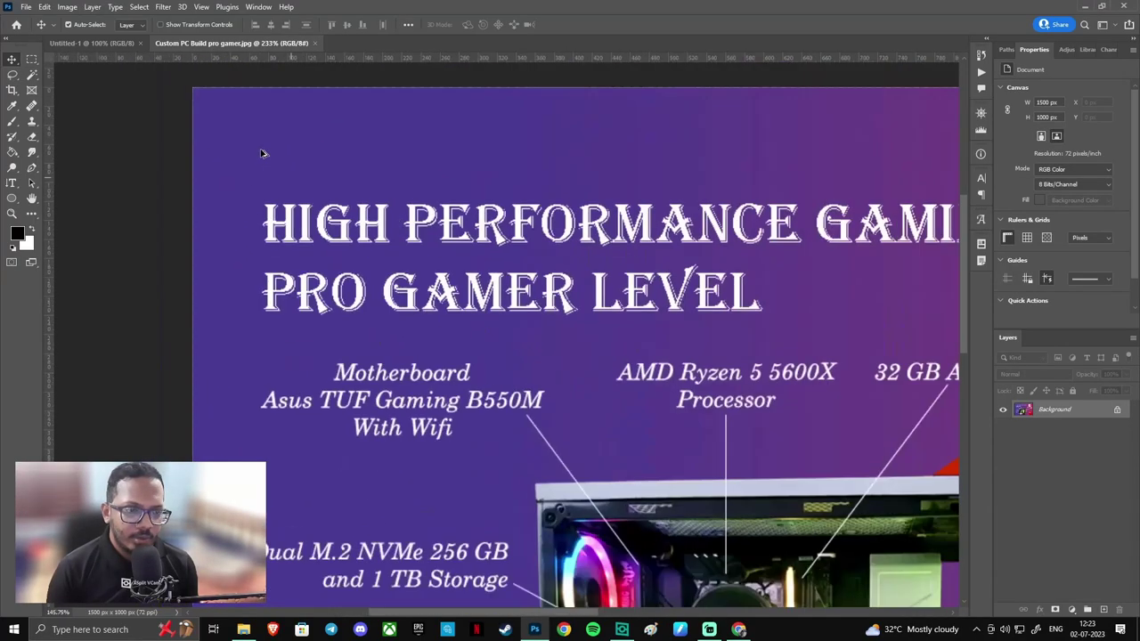
{"action": "scroll", "coordinate": [261, 153], "scroll_direction": "down", "scroll_amount": 5}
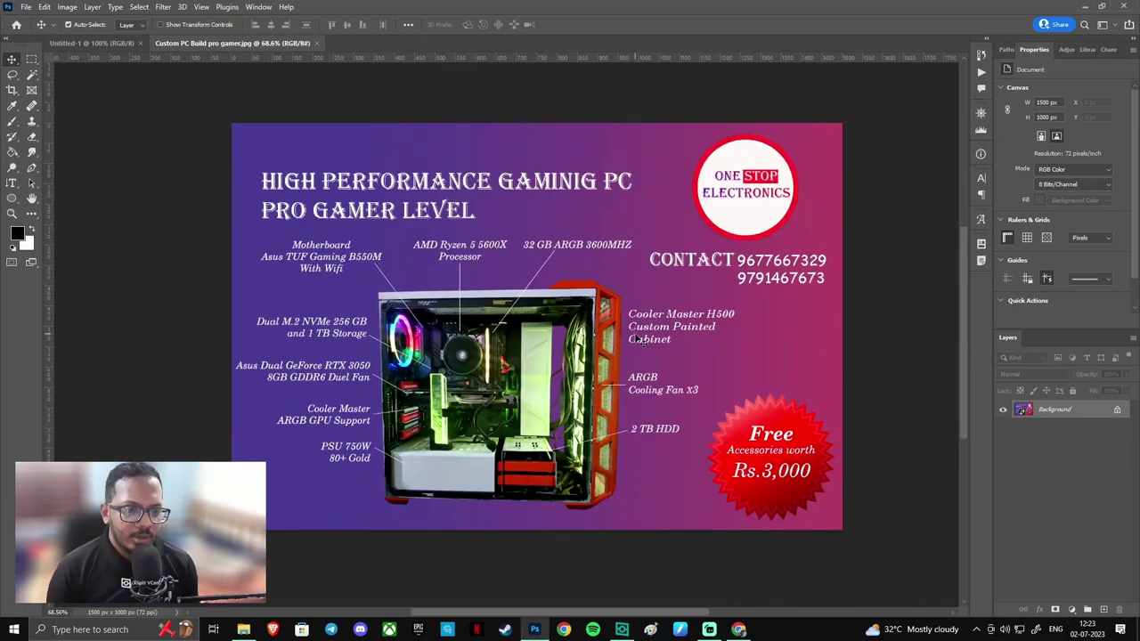
{"action": "scroll", "coordinate": [629, 337], "scroll_direction": "up", "scroll_amount": 3}
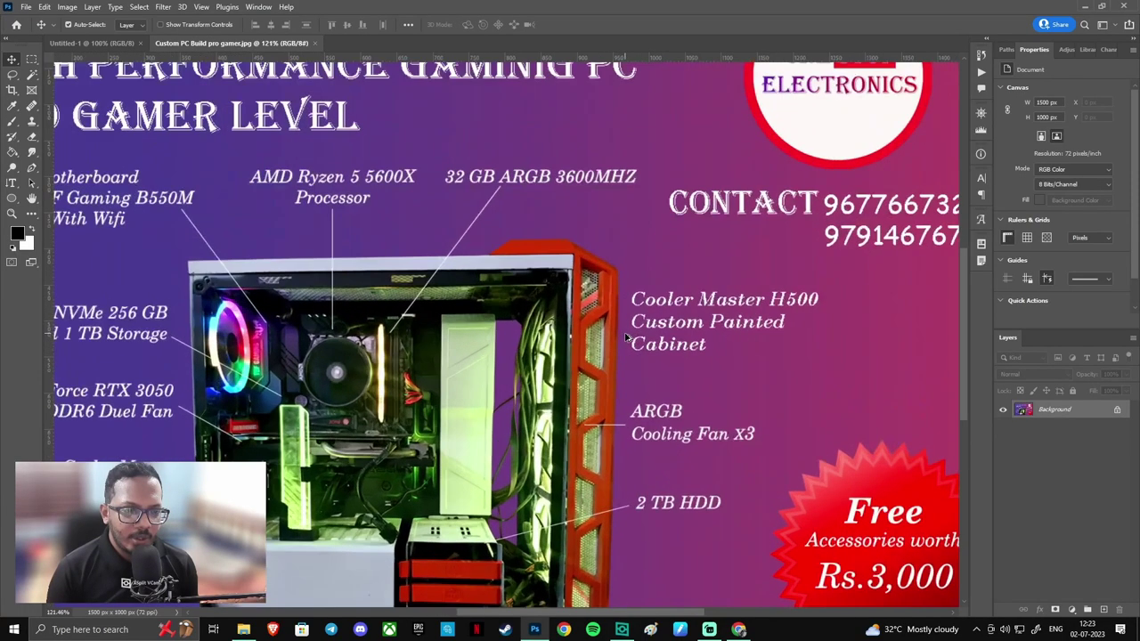
{"action": "scroll", "coordinate": [626, 337], "scroll_direction": "up", "scroll_amount": 2}
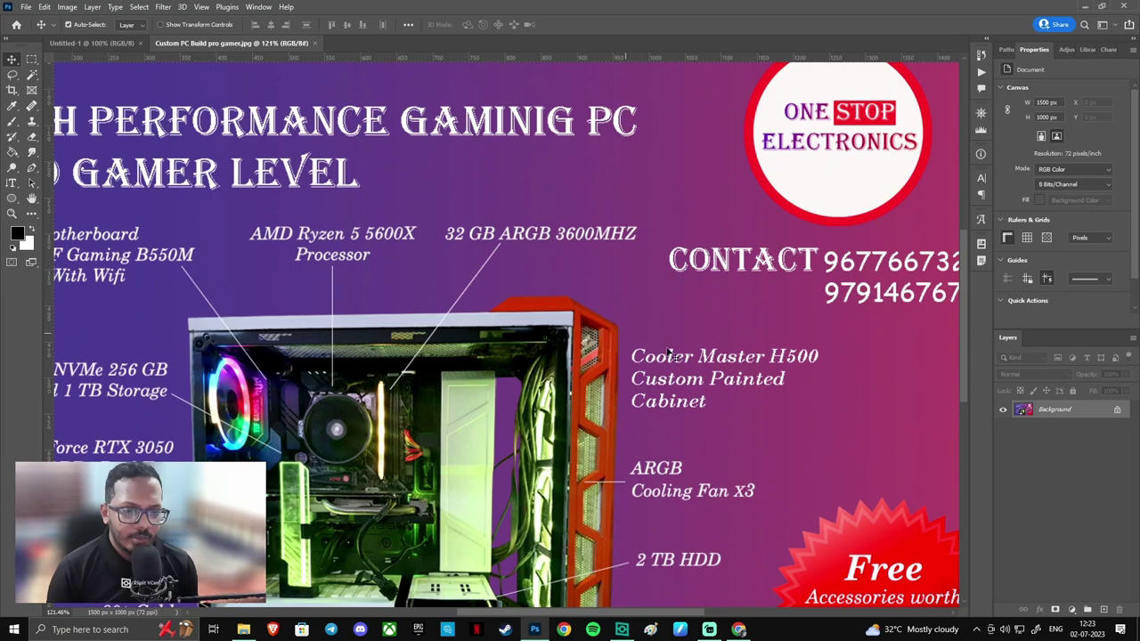
{"action": "scroll", "coordinate": [414, 189], "scroll_direction": "up", "scroll_amount": 2}
{"action": "scroll", "coordinate": [412, 196], "scroll_direction": "down", "scroll_amount": 1}
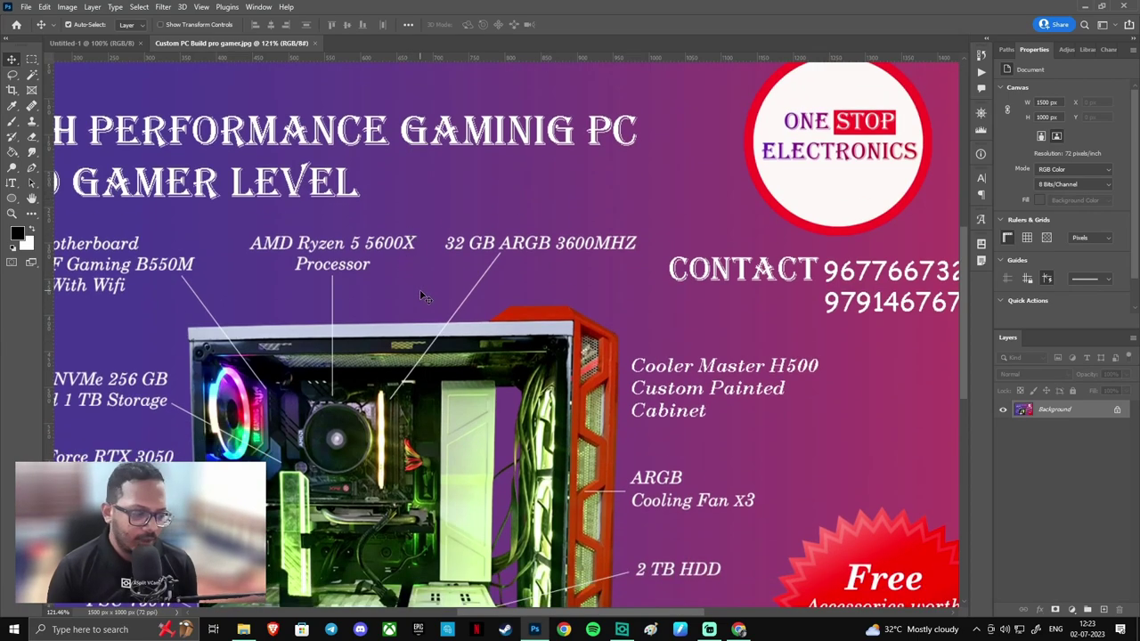
{"action": "scroll", "coordinate": [424, 297], "scroll_direction": "up", "scroll_amount": 2}
{"action": "scroll", "coordinate": [424, 296], "scroll_direction": "down", "scroll_amount": 3}
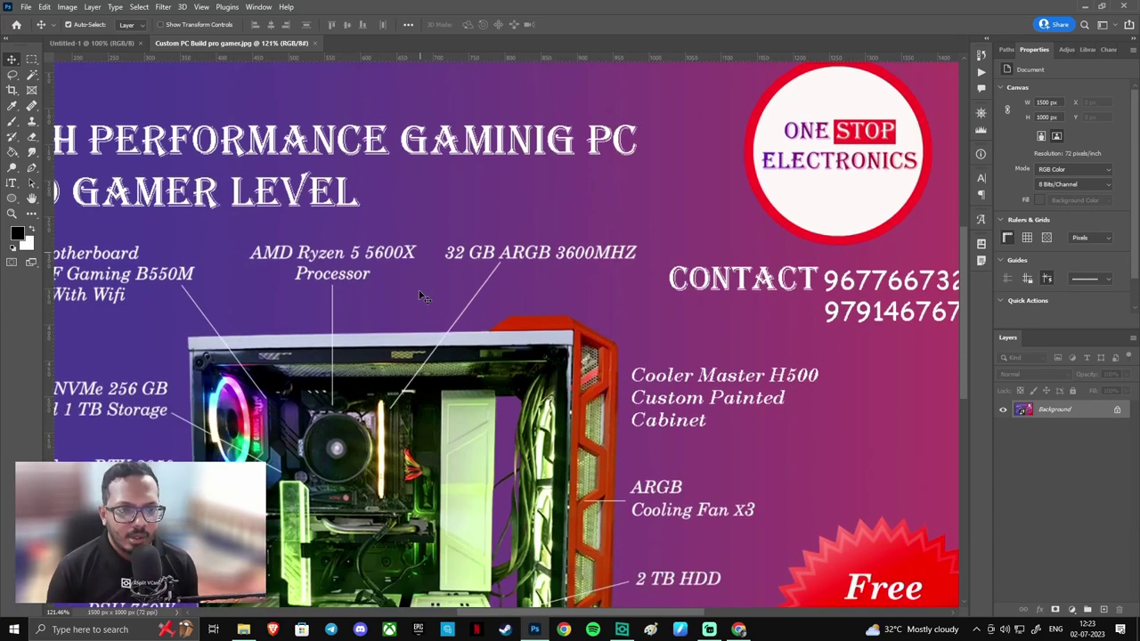
{"action": "scroll", "coordinate": [424, 297], "scroll_direction": "down", "scroll_amount": 3}
{"action": "scroll", "coordinate": [422, 295], "scroll_direction": "down", "scroll_amount": 2}
{"action": "scroll", "coordinate": [423, 295], "scroll_direction": "down", "scroll_amount": 4}
{"action": "scroll", "coordinate": [418, 300], "scroll_direction": "up", "scroll_amount": 5}
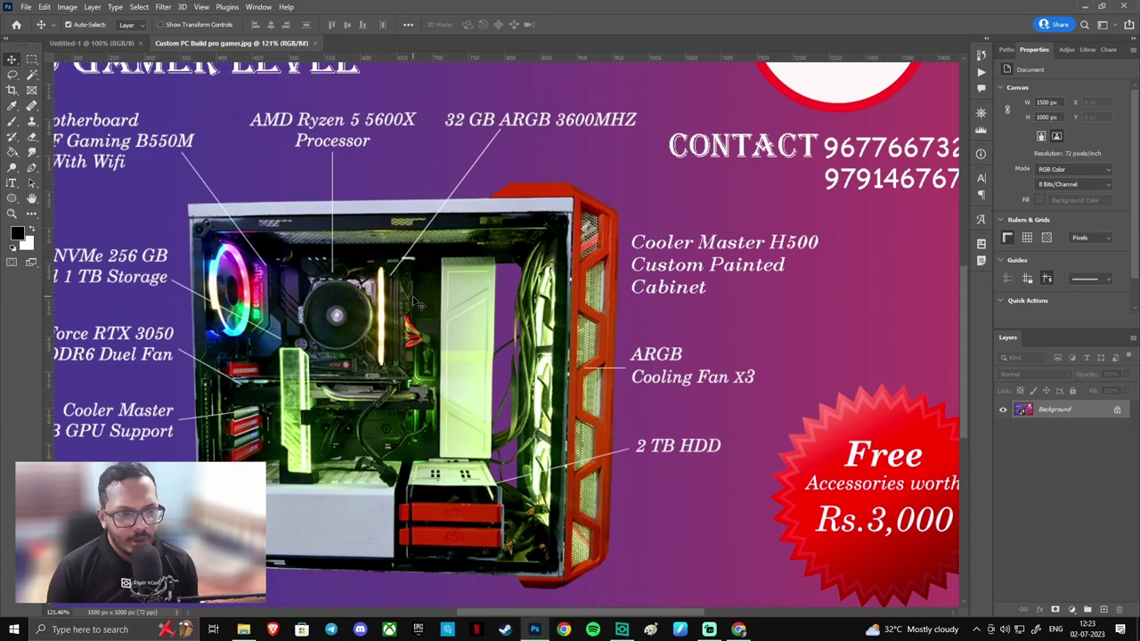
{"action": "scroll", "coordinate": [417, 303], "scroll_direction": "left", "scroll_amount": 3}
{"action": "scroll", "coordinate": [417, 303], "scroll_direction": "left", "scroll_amount": 2}
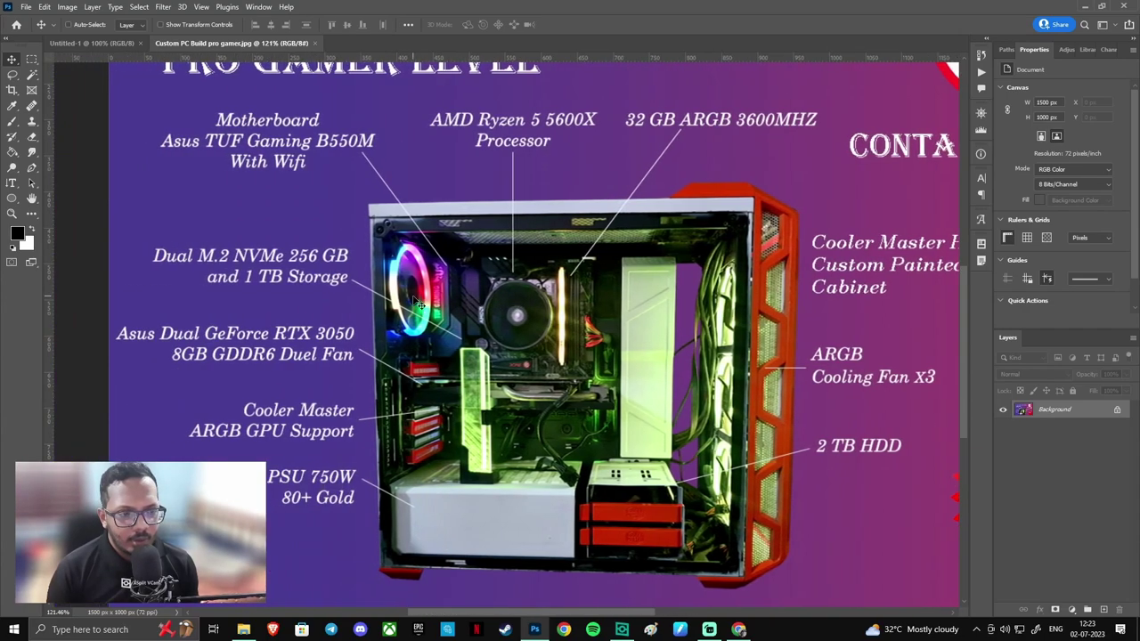
{"action": "scroll", "coordinate": [417, 303], "scroll_direction": "left", "scroll_amount": 1}
{"action": "scroll", "coordinate": [417, 302], "scroll_direction": "right", "scroll_amount": 2}
{"action": "scroll", "coordinate": [412, 301], "scroll_direction": "right", "scroll_amount": 2}
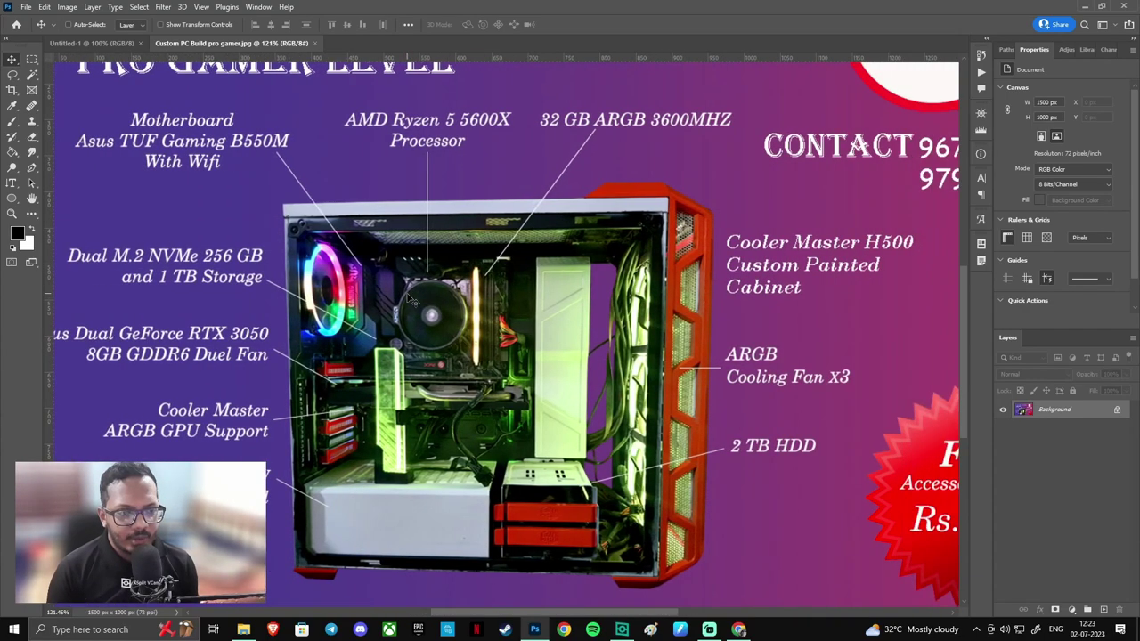
{"action": "scroll", "coordinate": [412, 300], "scroll_direction": "right", "scroll_amount": 1}
{"action": "scroll", "coordinate": [412, 300], "scroll_direction": "right", "scroll_amount": 2}
{"action": "scroll", "coordinate": [413, 303], "scroll_direction": "left", "scroll_amount": 1}
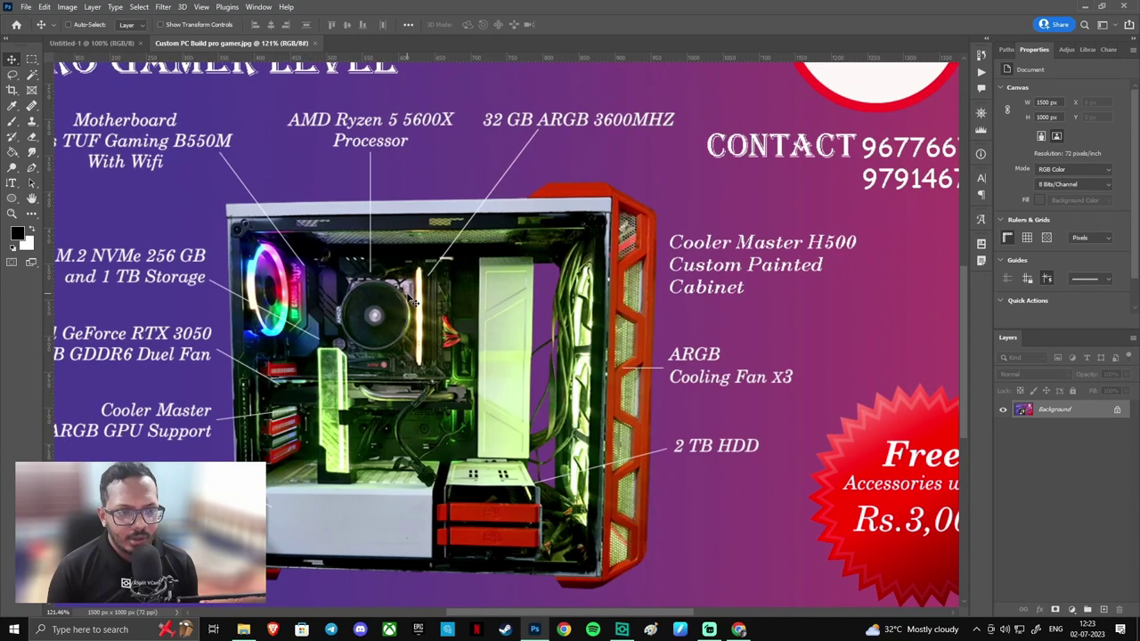
{"action": "scroll", "coordinate": [413, 303], "scroll_direction": "left", "scroll_amount": 3}
{"action": "scroll", "coordinate": [413, 303], "scroll_direction": "right", "scroll_amount": 3}
{"action": "scroll", "coordinate": [411, 301], "scroll_direction": "left", "scroll_amount": 2}
{"action": "scroll", "coordinate": [409, 300], "scroll_direction": "left", "scroll_amount": 1}
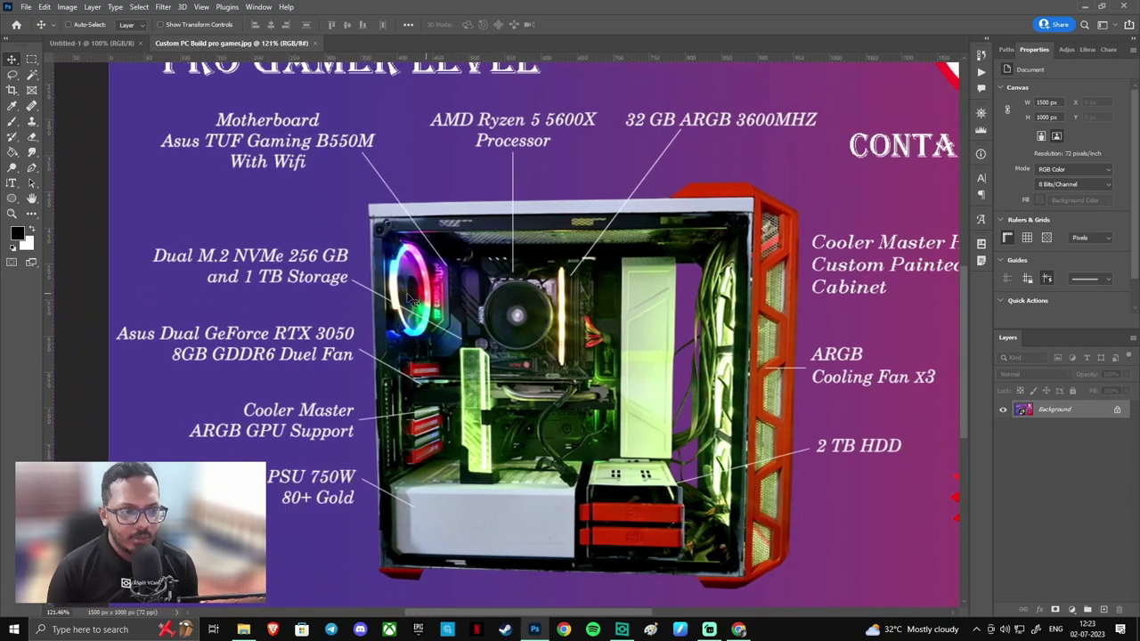
{"action": "scroll", "coordinate": [412, 301], "scroll_direction": "left", "scroll_amount": 3}
{"action": "scroll", "coordinate": [412, 301], "scroll_direction": "right", "scroll_amount": 3}
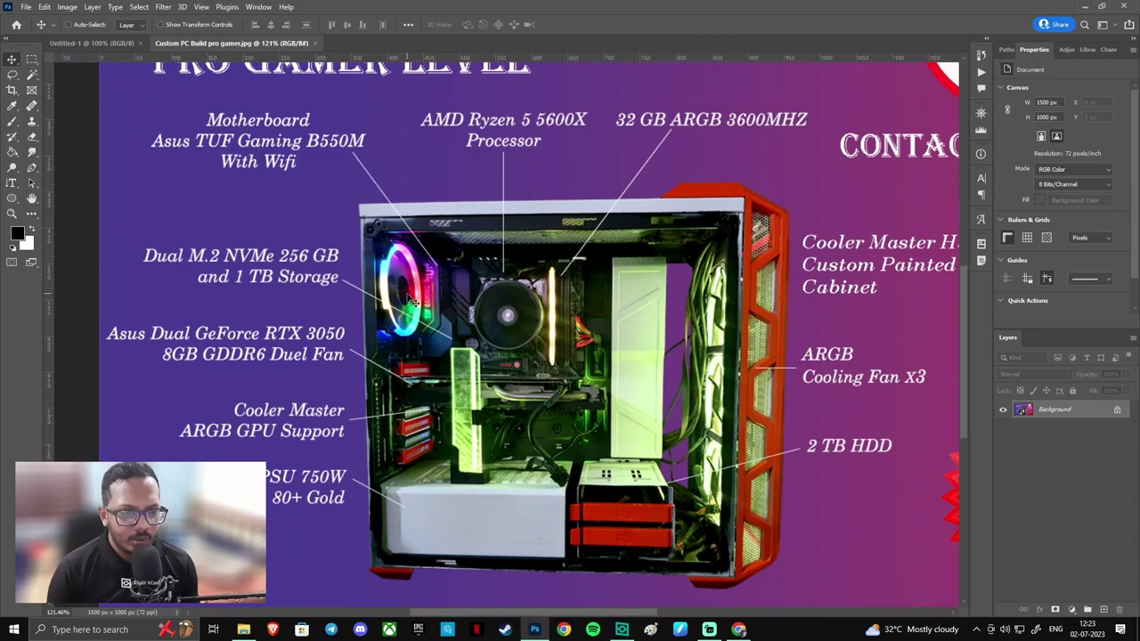
{"action": "scroll", "coordinate": [413, 301], "scroll_direction": "right", "scroll_amount": 3}
{"action": "scroll", "coordinate": [412, 301], "scroll_direction": "right", "scroll_amount": 3}
{"action": "scroll", "coordinate": [412, 299], "scroll_direction": "right", "scroll_amount": 1}
{"action": "scroll", "coordinate": [412, 296], "scroll_direction": "right", "scroll_amount": 3}
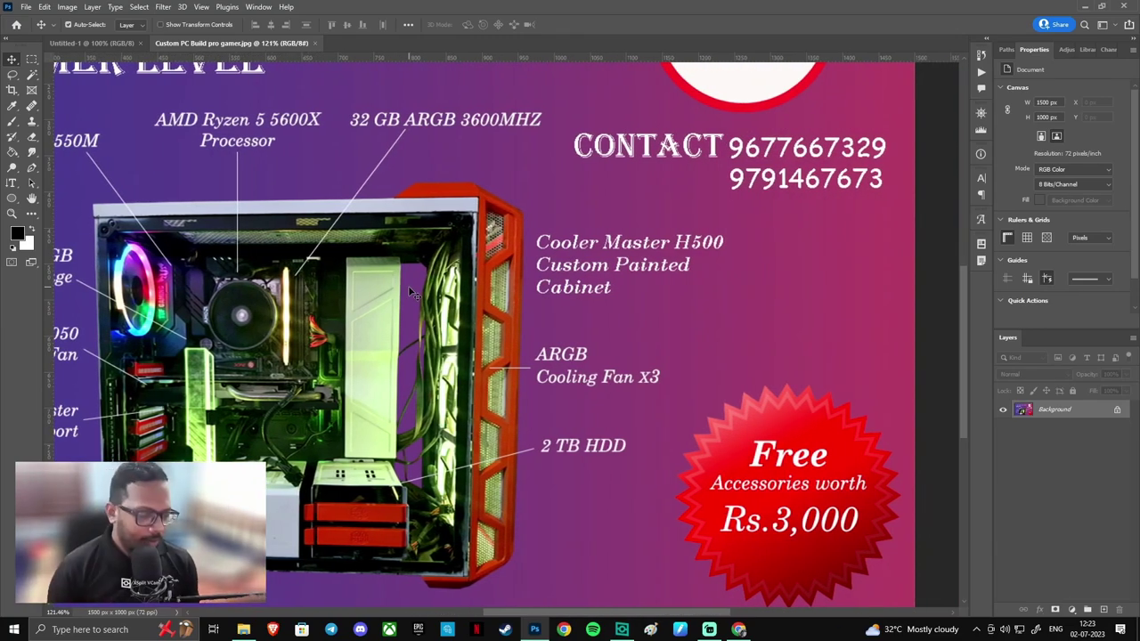
{"action": "scroll", "coordinate": [412, 294], "scroll_direction": "left", "scroll_amount": 1}
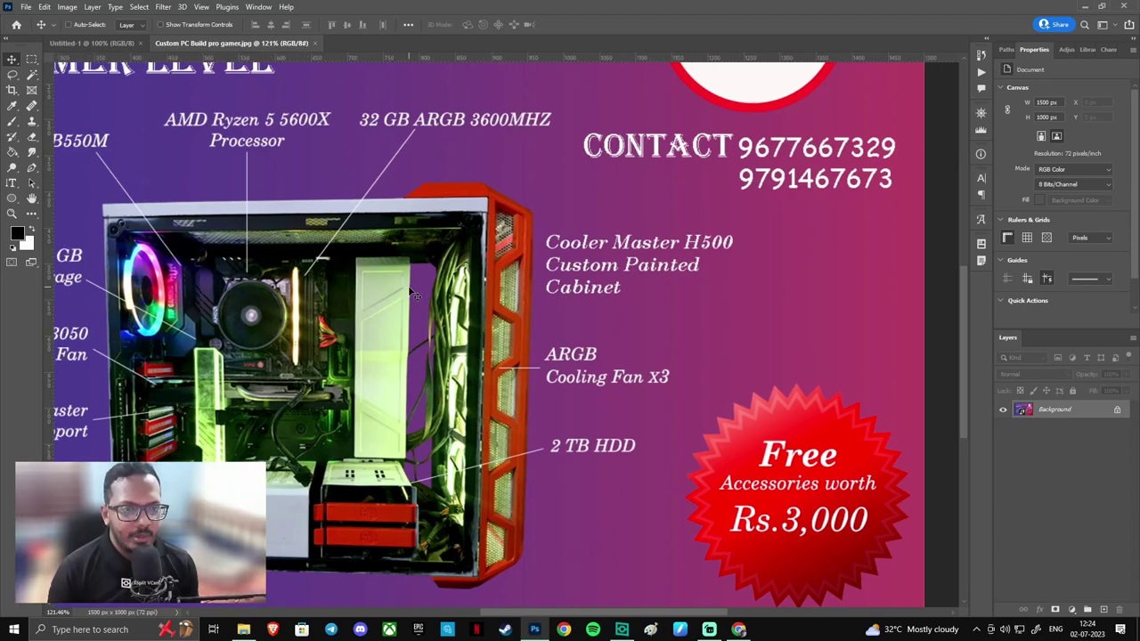
{"action": "scroll", "coordinate": [664, 276], "scroll_direction": "up", "scroll_amount": 2}
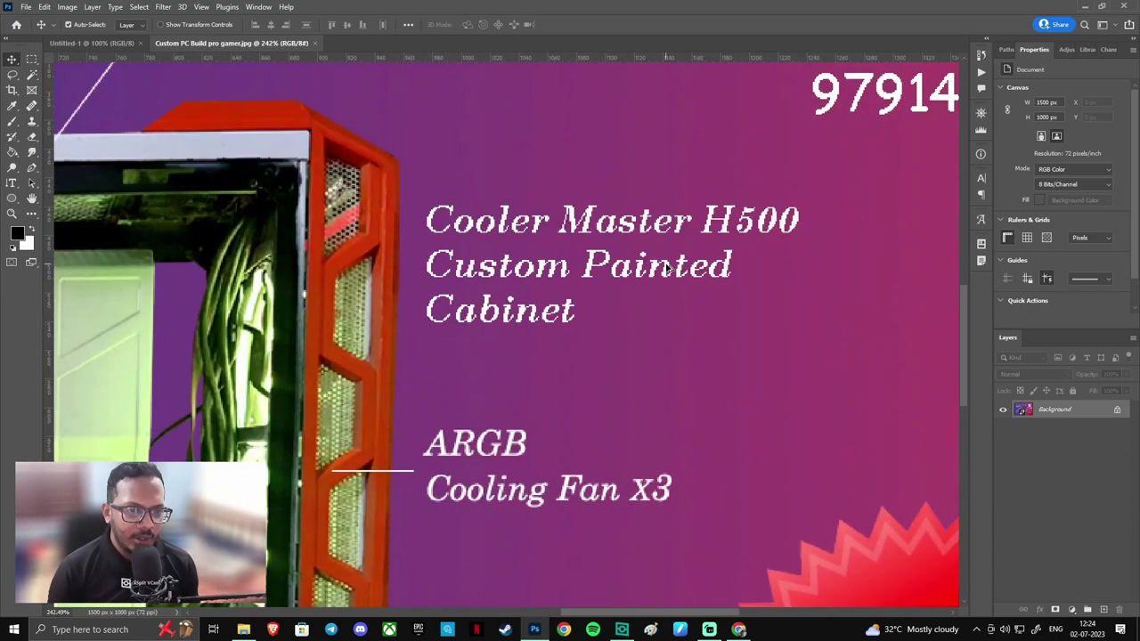
{"action": "scroll", "coordinate": [462, 169], "scroll_direction": "up", "scroll_amount": 5}
{"action": "scroll", "coordinate": [461, 169], "scroll_direction": "left", "scroll_amount": 5}
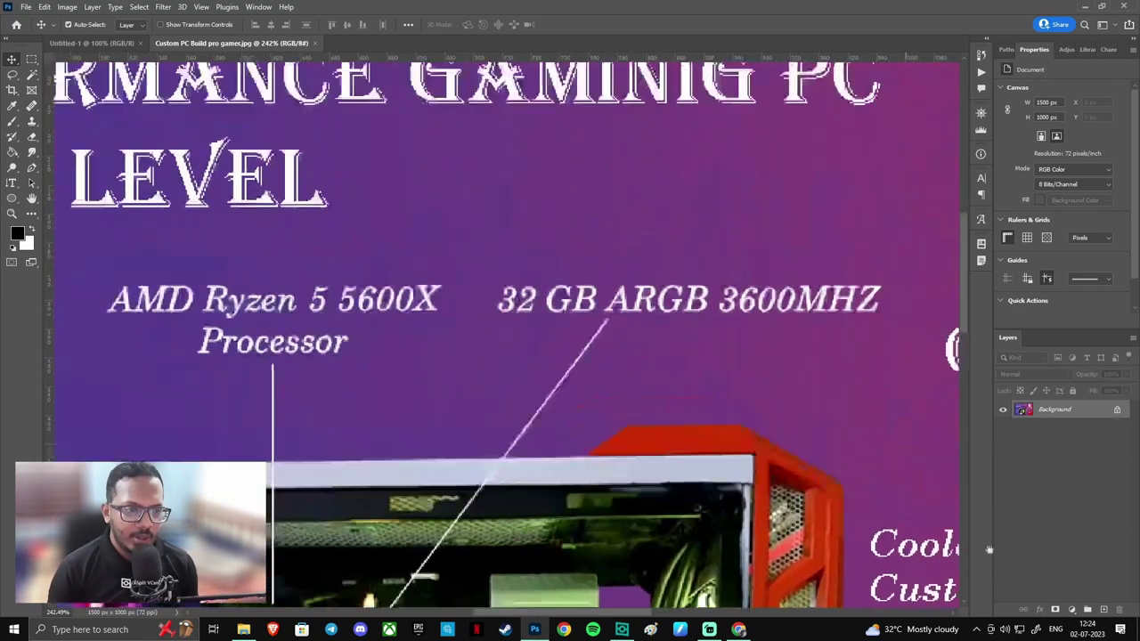
{"action": "scroll", "coordinate": [407, 326], "scroll_direction": "up", "scroll_amount": 2}
{"action": "scroll", "coordinate": [407, 326], "scroll_direction": "left", "scroll_amount": 5}
{"action": "scroll", "coordinate": [624, 357], "scroll_direction": "left", "scroll_amount": 3}
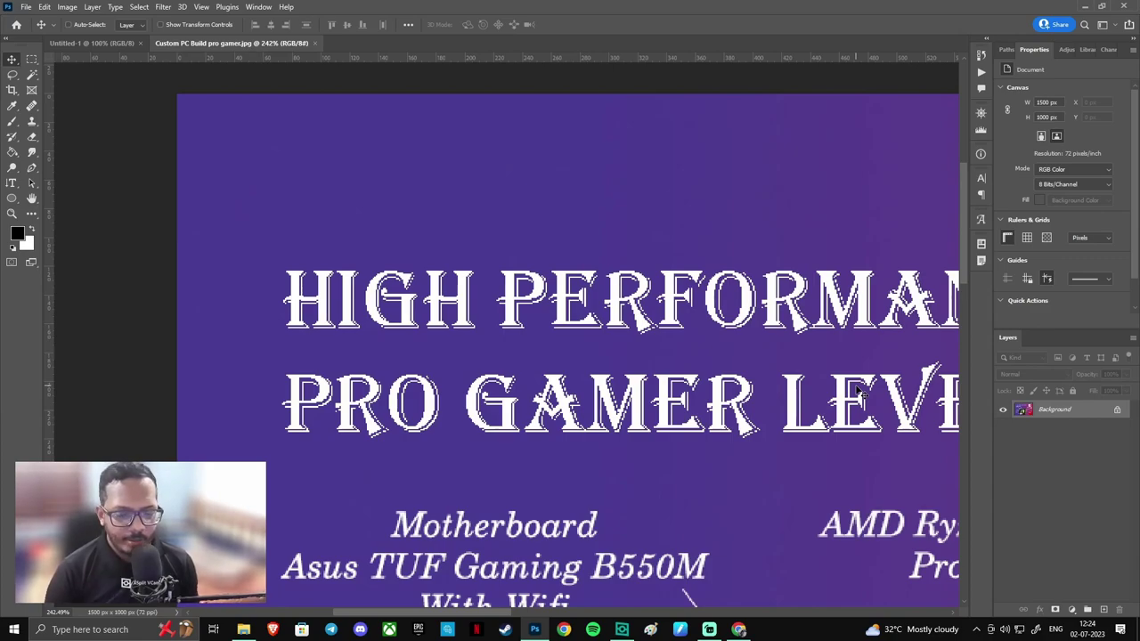
{"action": "key", "text": "ctrl+1"}
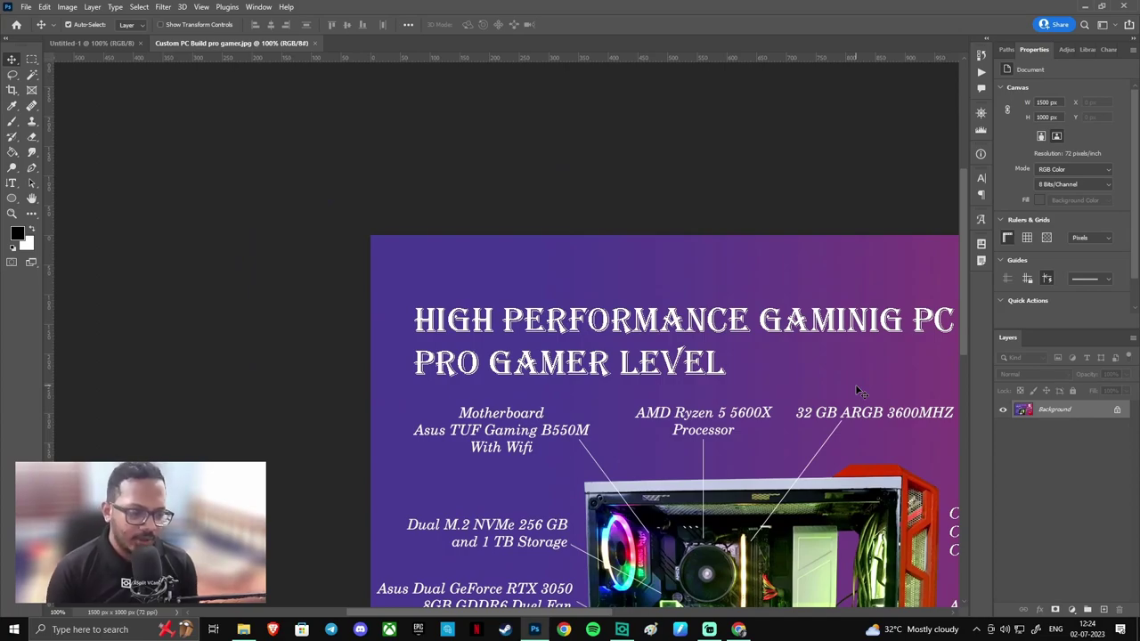
{"action": "left_click_drag", "start_coordinate": [857, 392], "coordinate": [555, 213]}
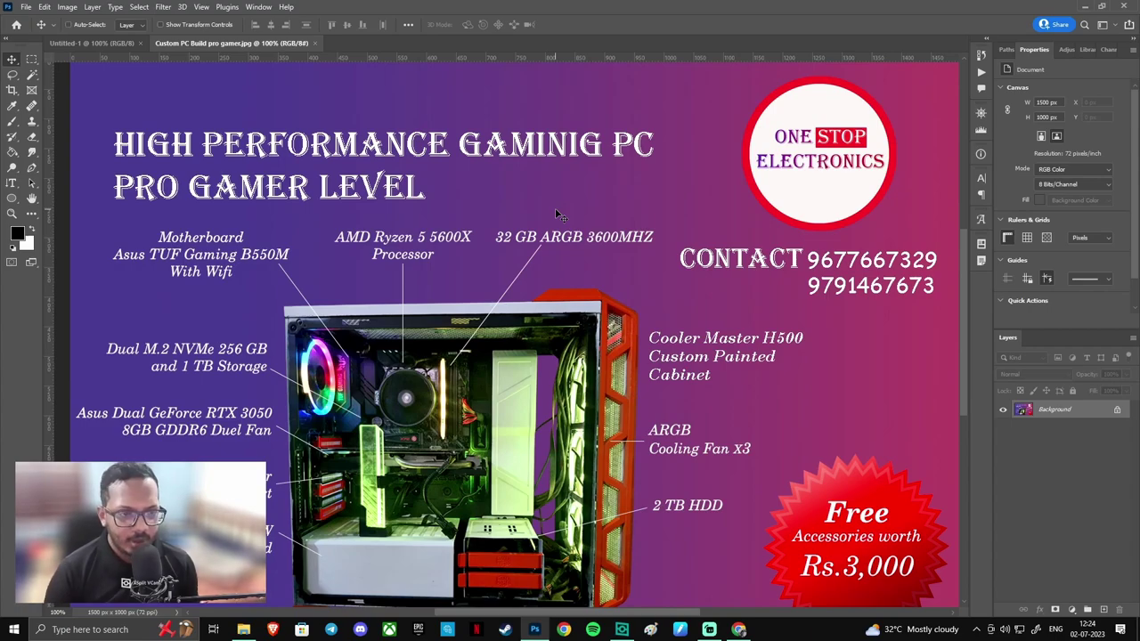
{"action": "scroll", "coordinate": [556, 213], "scroll_direction": "down", "scroll_amount": 1}
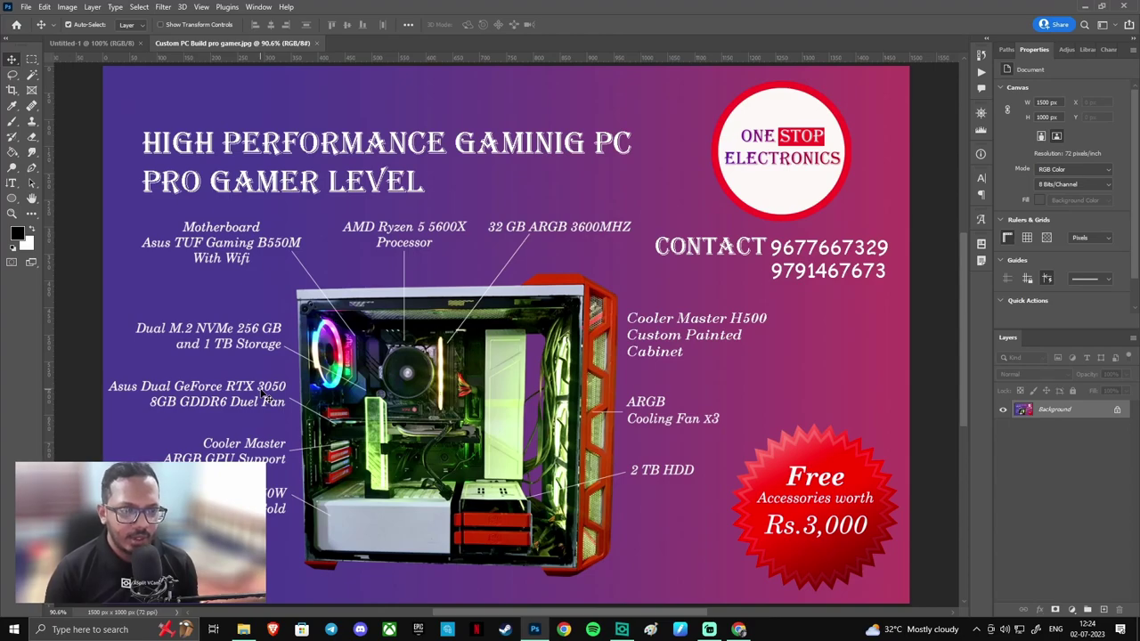
{"action": "scroll", "coordinate": [263, 393], "scroll_direction": "up", "scroll_amount": 1}
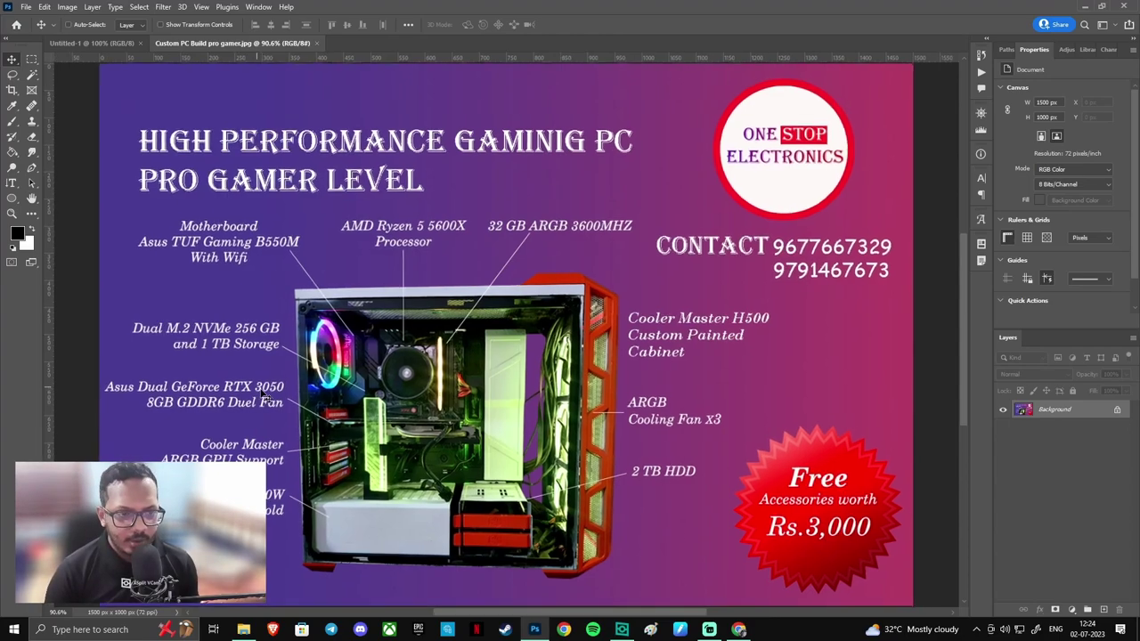
{"action": "scroll", "coordinate": [264, 395], "scroll_direction": "down", "scroll_amount": 1}
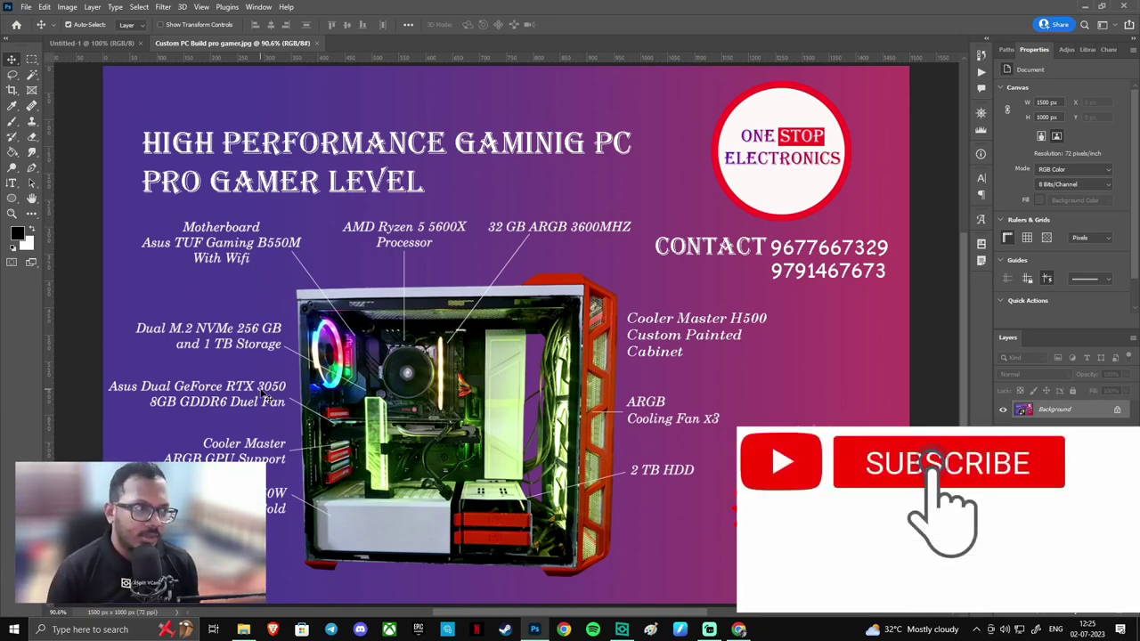
{"action": "left_click", "coordinate": [94, 43]}
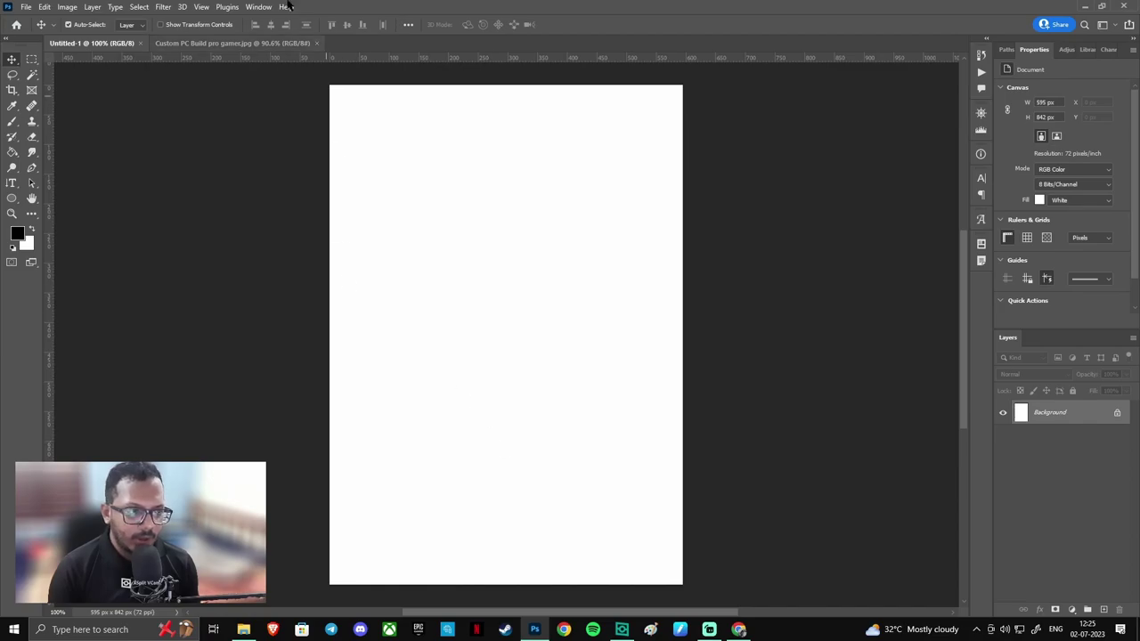
{"action": "left_click", "coordinate": [260, 44]}
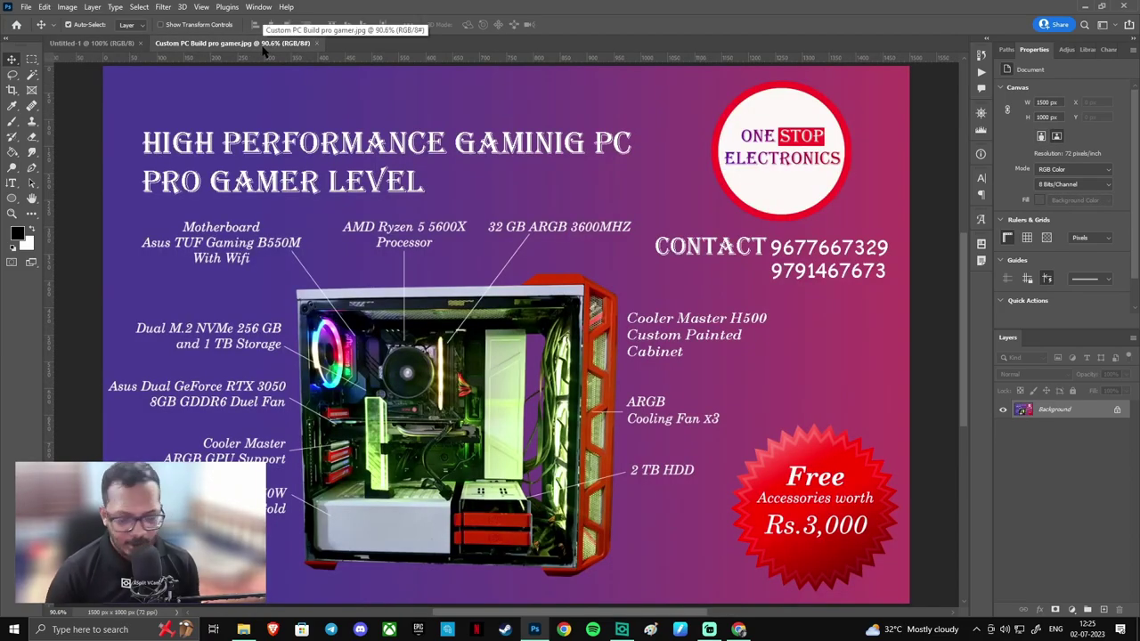
- View the poster at 100%, then drag 31K91HR-cool-gaming-wallpaper from Explorer into Photoshop
{"action": "key", "text": "ctrl+1"}
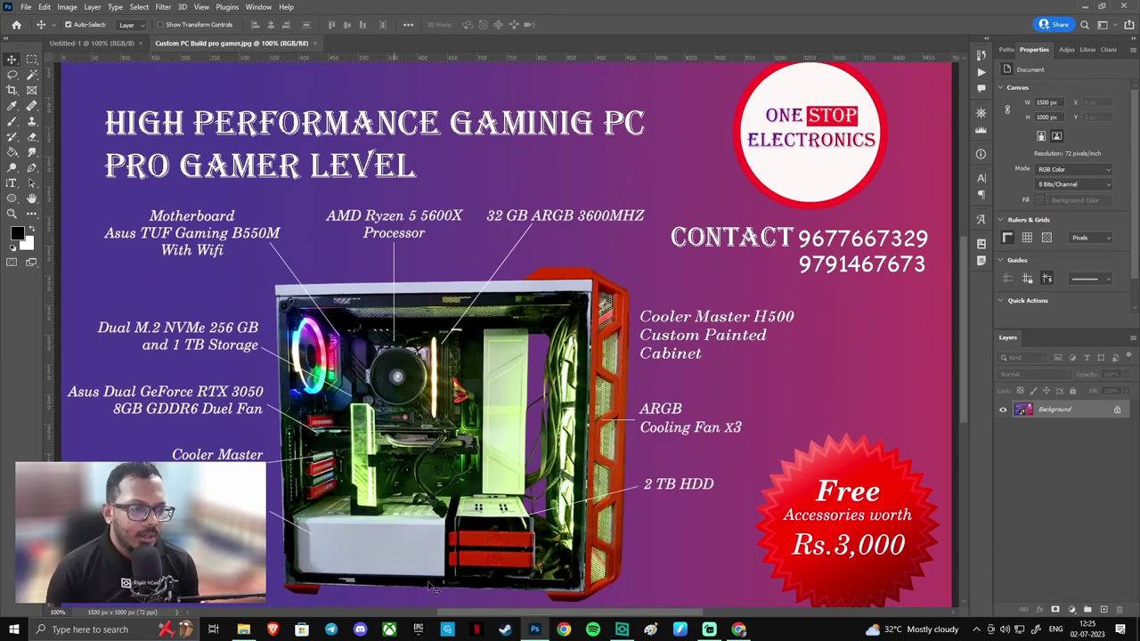
{"action": "left_click", "coordinate": [244, 629]}
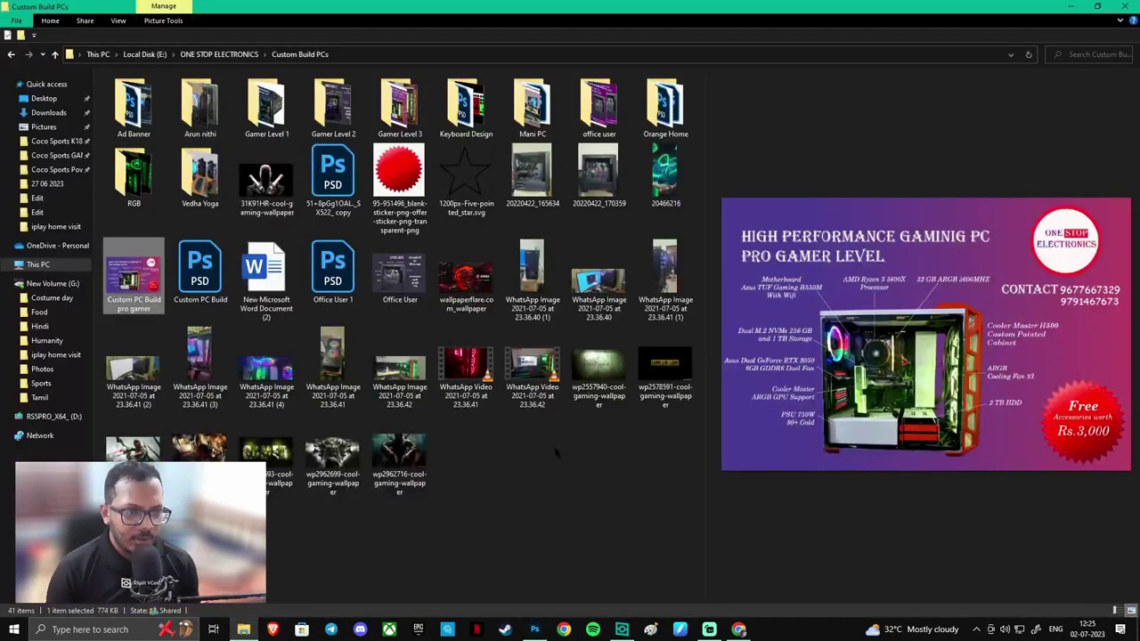
{"action": "left_click", "coordinate": [532, 177]}
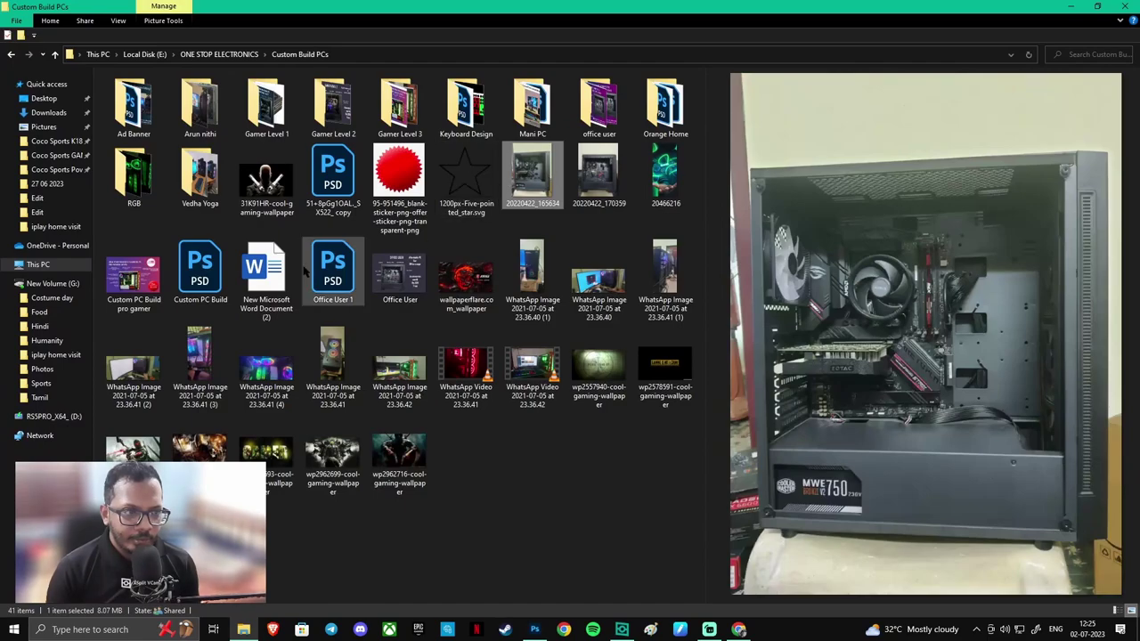
{"action": "left_click_drag", "start_coordinate": [272, 185], "coordinate": [534, 510]}
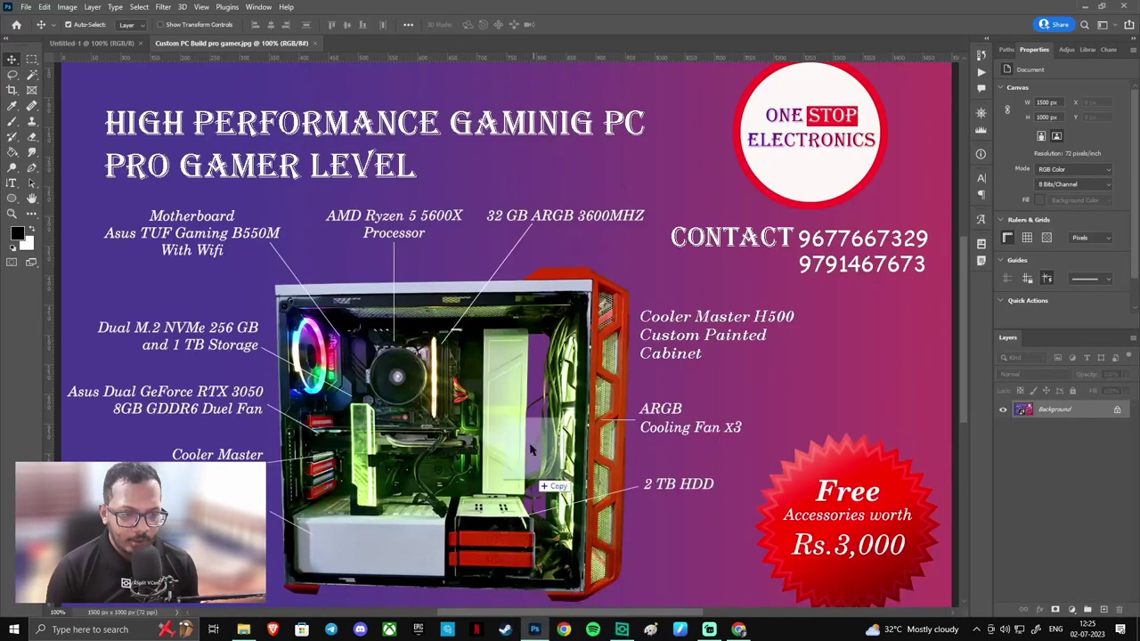
{"action": "left_click_drag", "start_coordinate": [534, 511], "coordinate": [499, 42]}
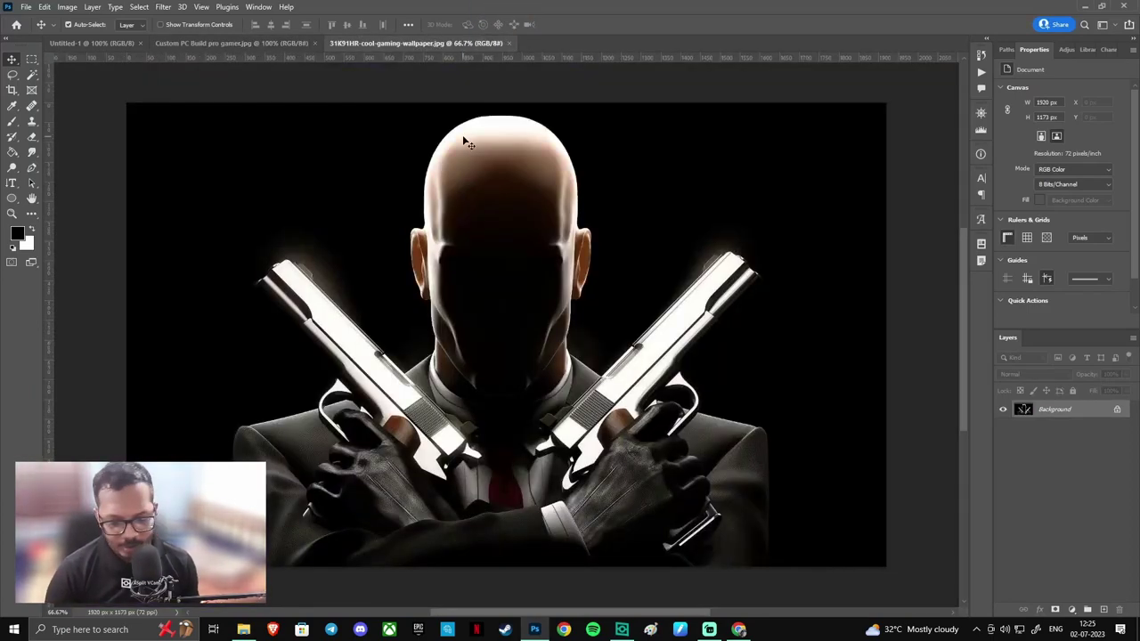
- Zoom and pan the wallpaper image to inspect the tie and both guns
{"action": "key", "text": "ctrl+plus"}
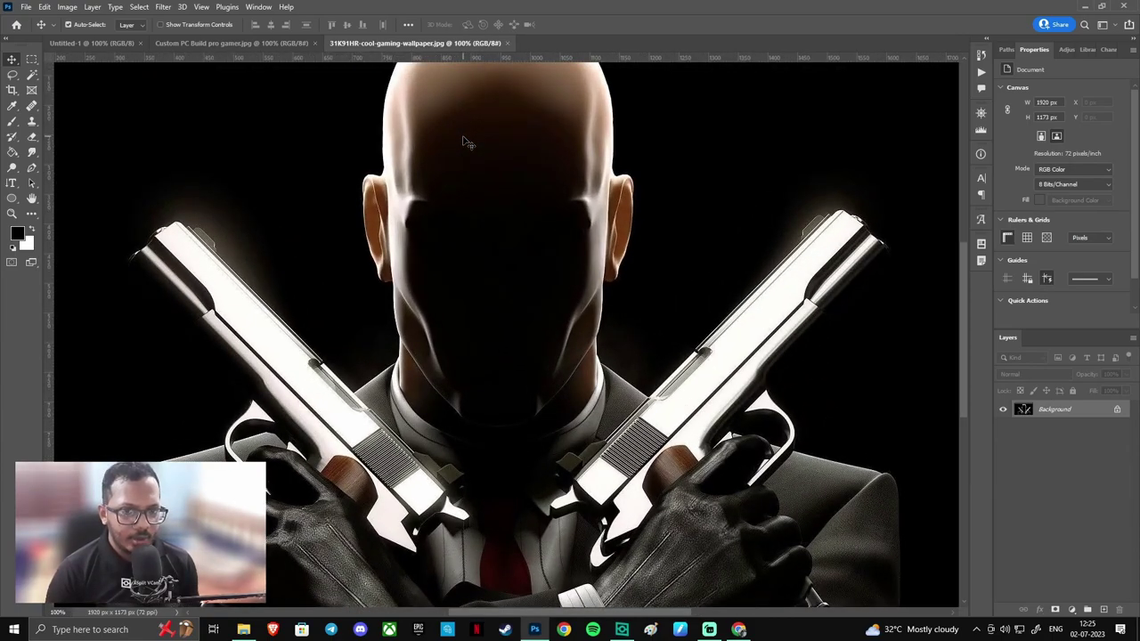
{"action": "scroll", "coordinate": [503, 203], "scroll_direction": "up", "scroll_amount": 3}
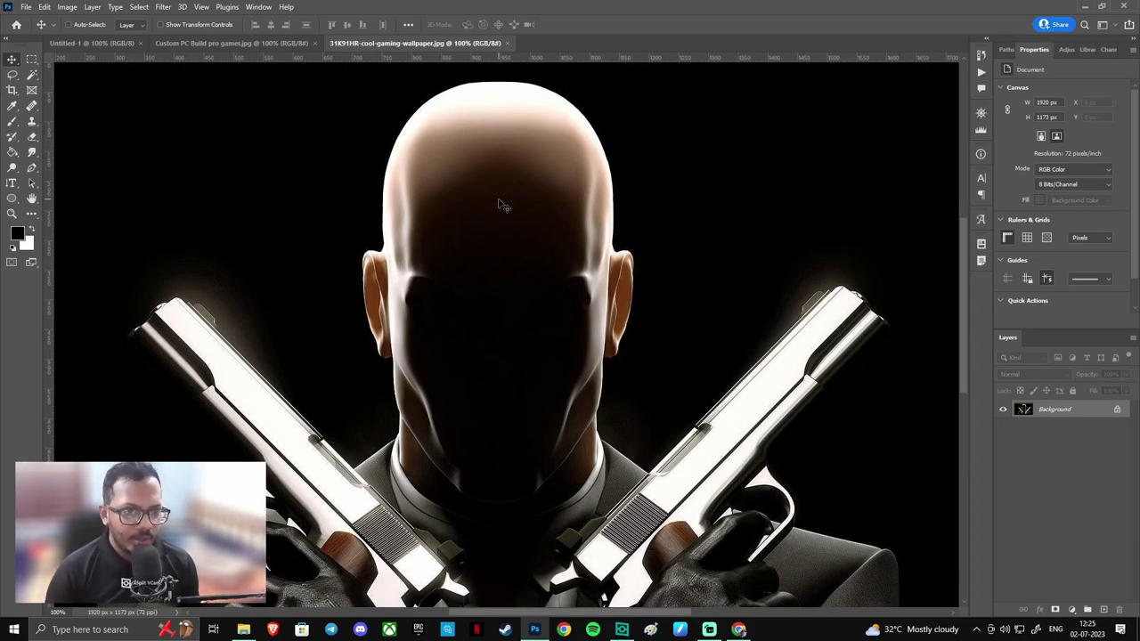
{"action": "scroll", "coordinate": [504, 205], "scroll_direction": "down", "scroll_amount": 2}
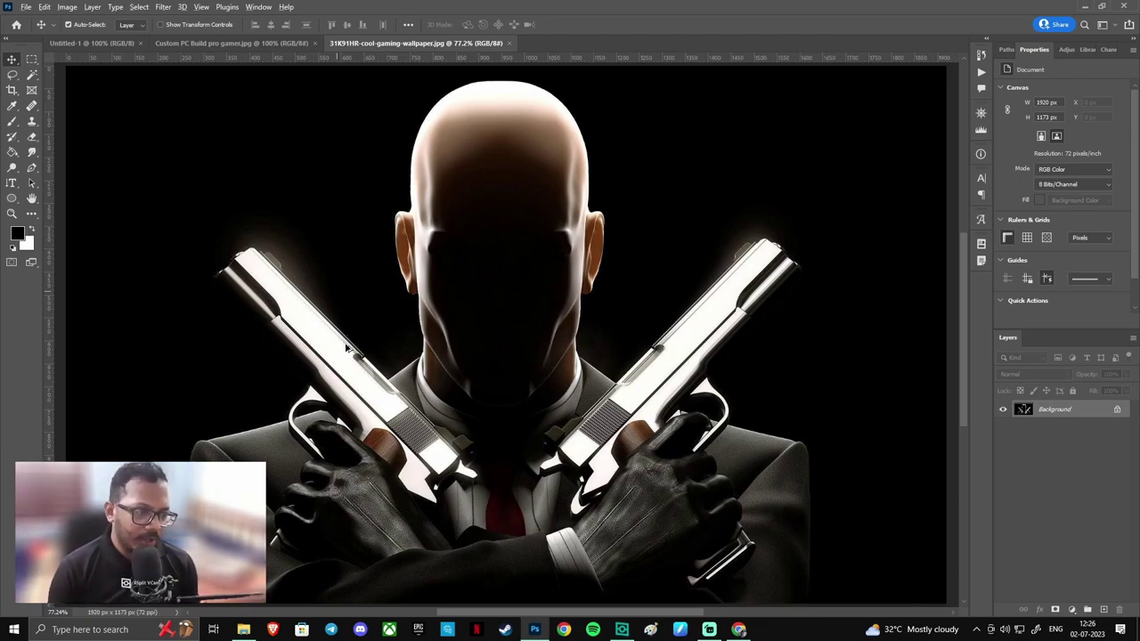
{"action": "scroll", "coordinate": [346, 349], "scroll_direction": "up", "scroll_amount": 3}
{"action": "scroll", "coordinate": [349, 388], "scroll_direction": "up", "scroll_amount": 1}
{"action": "scroll", "coordinate": [374, 401], "scroll_direction": "down", "scroll_amount": 5}
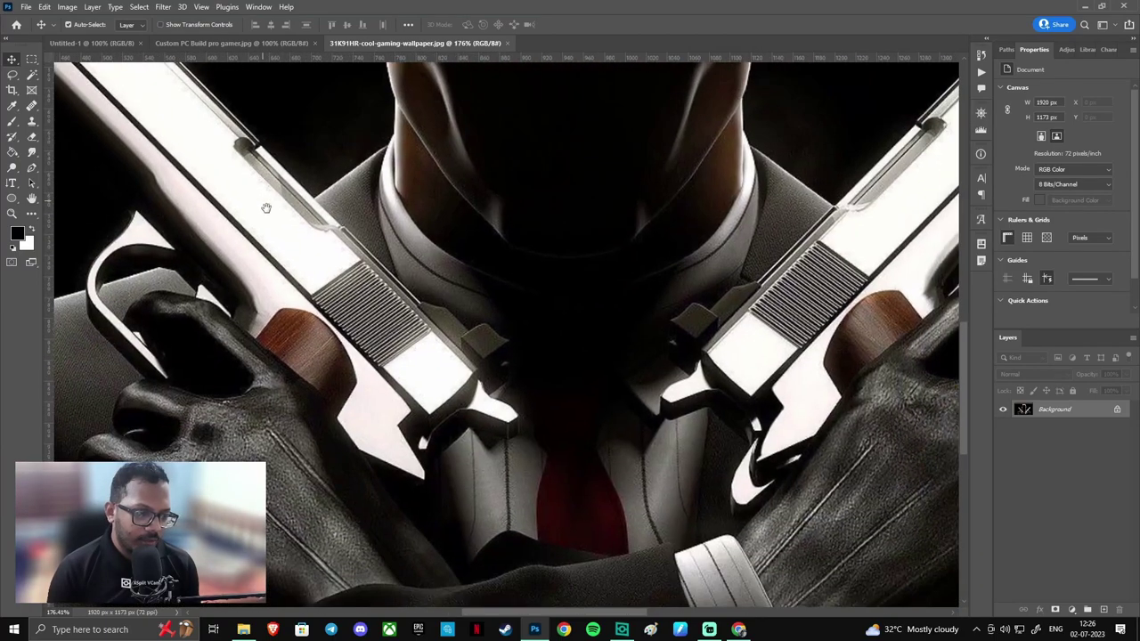
{"action": "scroll", "coordinate": [457, 466], "scroll_direction": "up", "scroll_amount": 3}
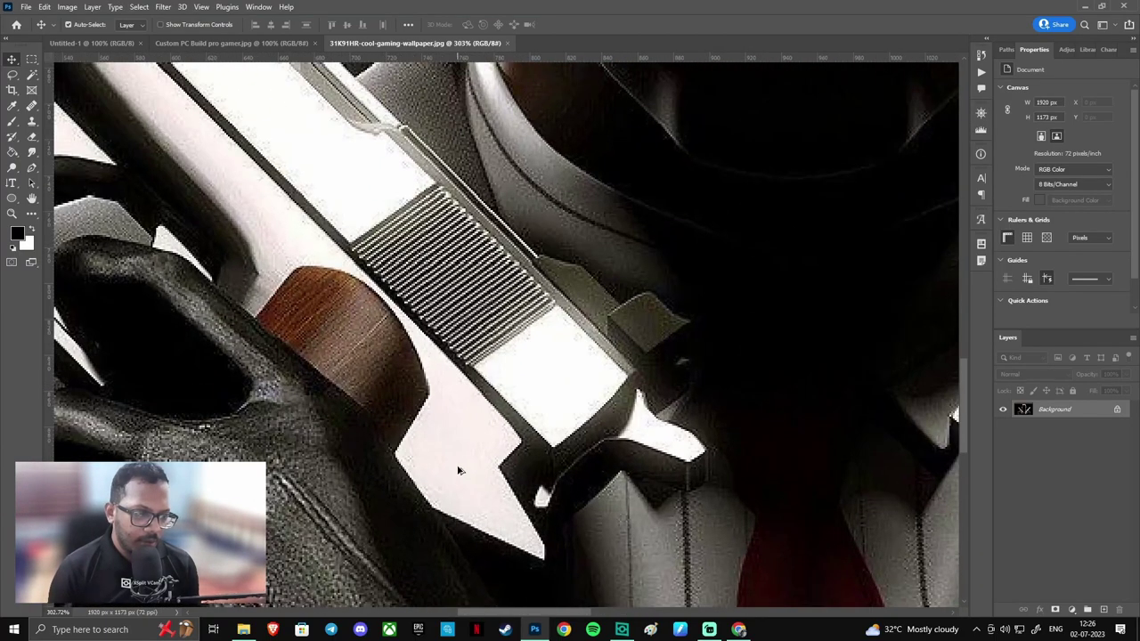
{"action": "left_click_drag", "start_coordinate": [457, 466], "coordinate": [191, 268]}
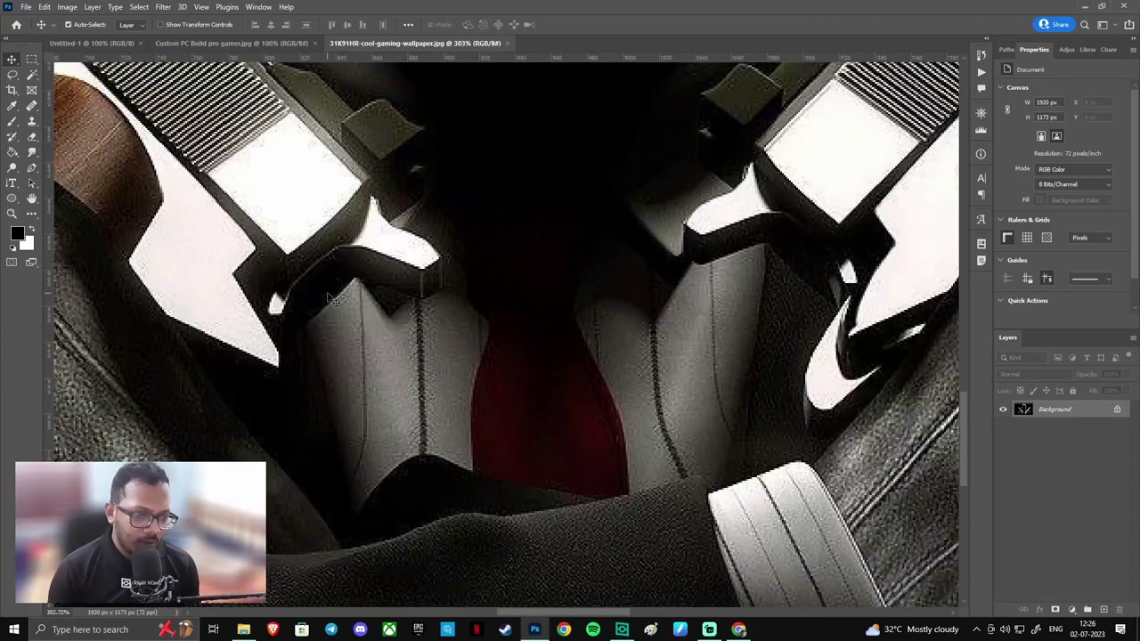
- Start a pen path around the red tie's left edge and knot
{"action": "key", "text": "p"}
{"action": "left_click", "coordinate": [488, 328]}
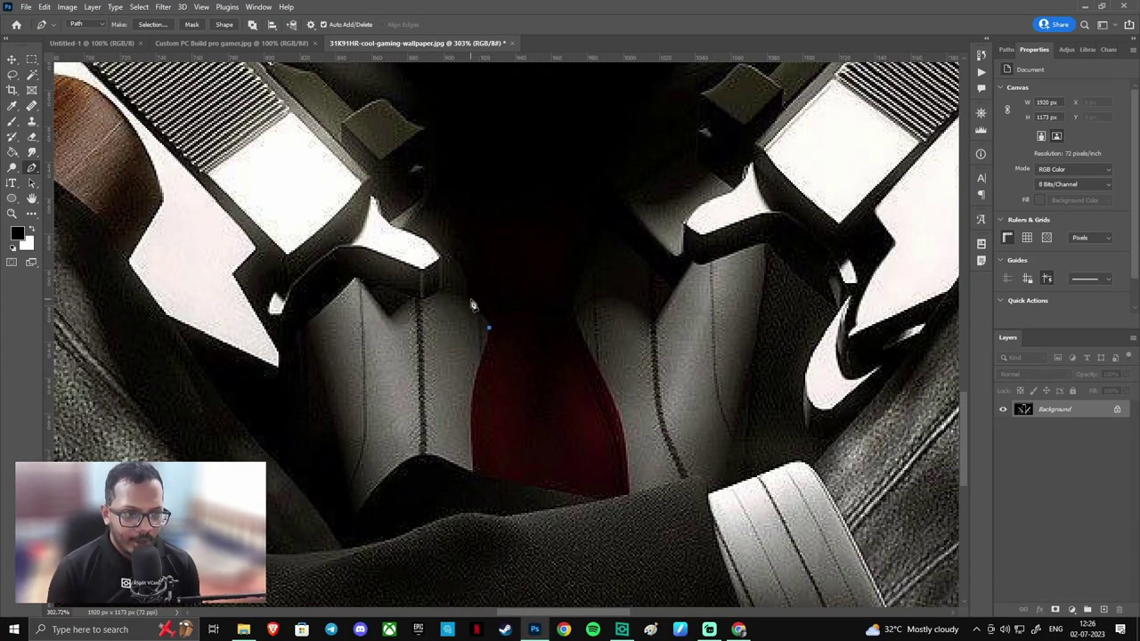
{"action": "left_click", "coordinate": [471, 300]}
{"action": "left_click", "coordinate": [485, 243]}
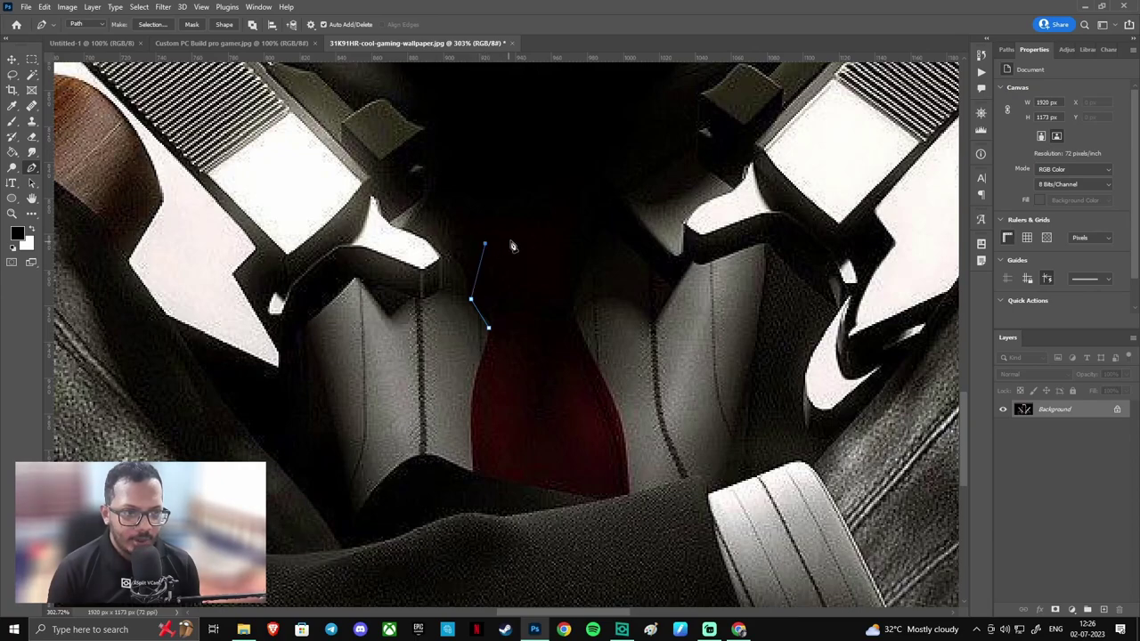
{"action": "left_click", "coordinate": [520, 237]}
{"action": "left_click", "coordinate": [557, 245]}
{"action": "left_click", "coordinate": [574, 263]}
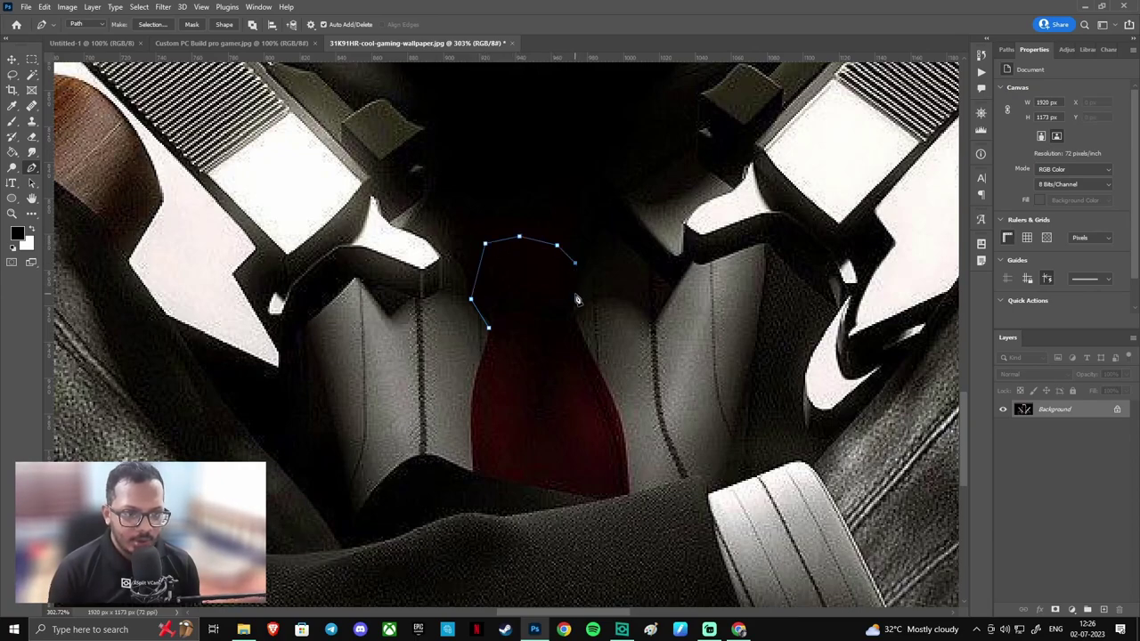
{"action": "left_click", "coordinate": [575, 293]}
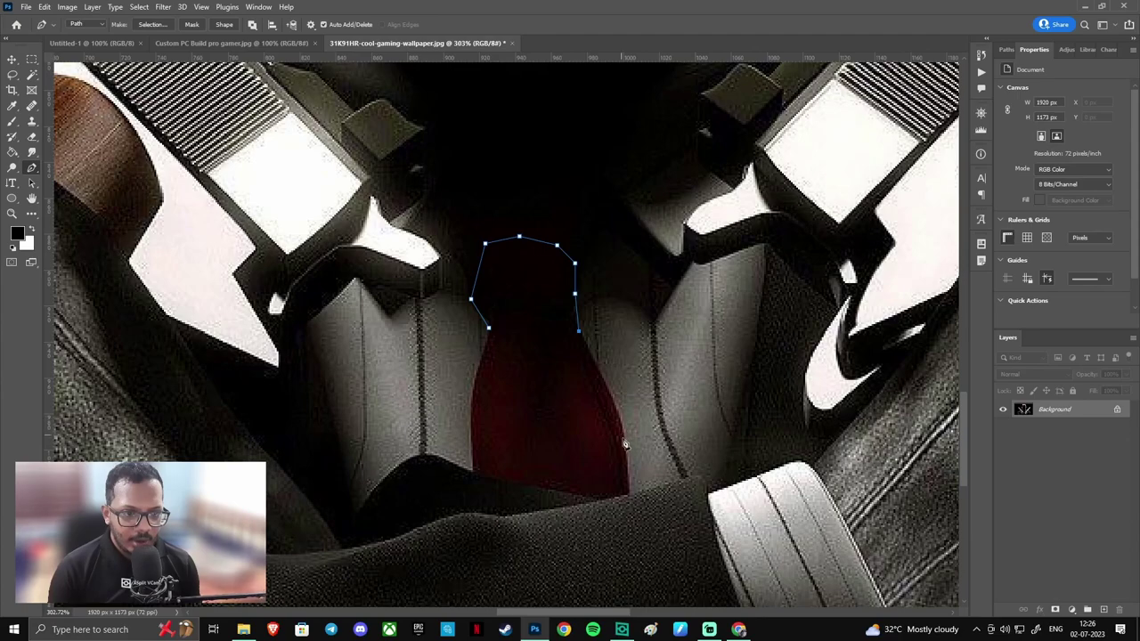
- Close the tie path along its right and bottom edges, select it, and open Hue/Saturation
{"action": "left_click_drag", "start_coordinate": [629, 450], "coordinate": [626, 486]}
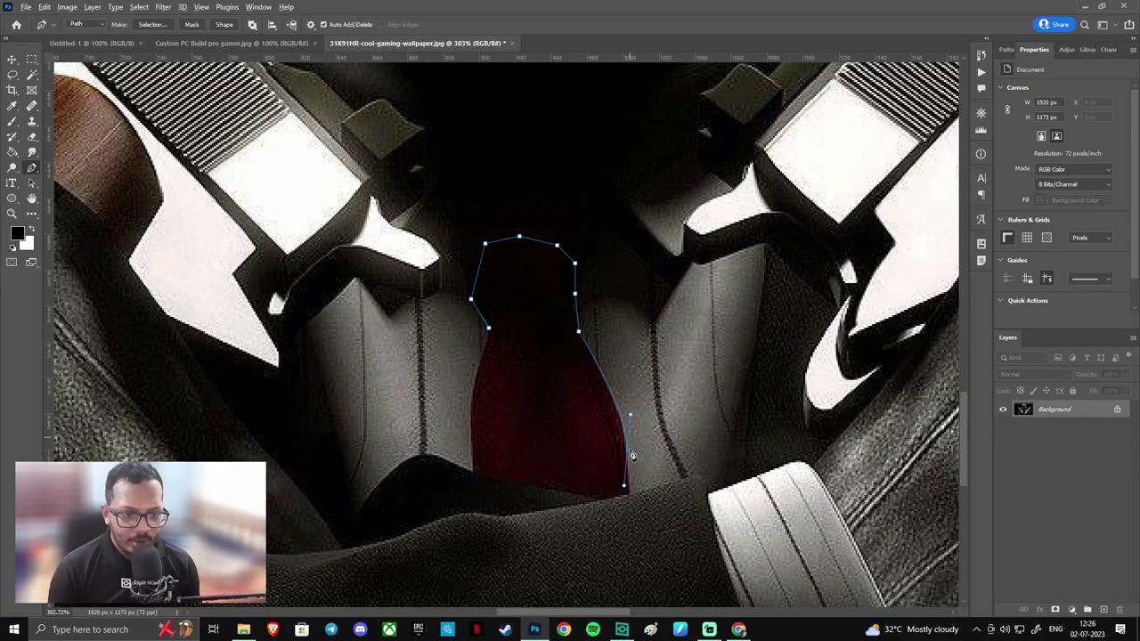
{"action": "left_click", "coordinate": [629, 452], "text": "alt"}
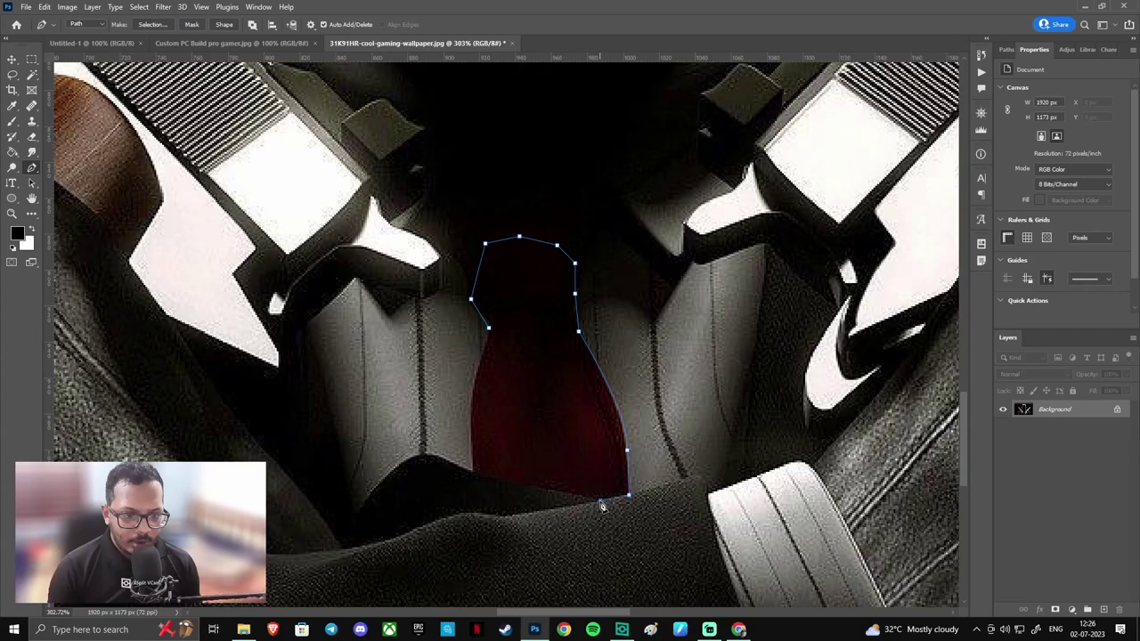
{"action": "left_click", "coordinate": [601, 501]}
{"action": "left_click", "coordinate": [476, 481]}
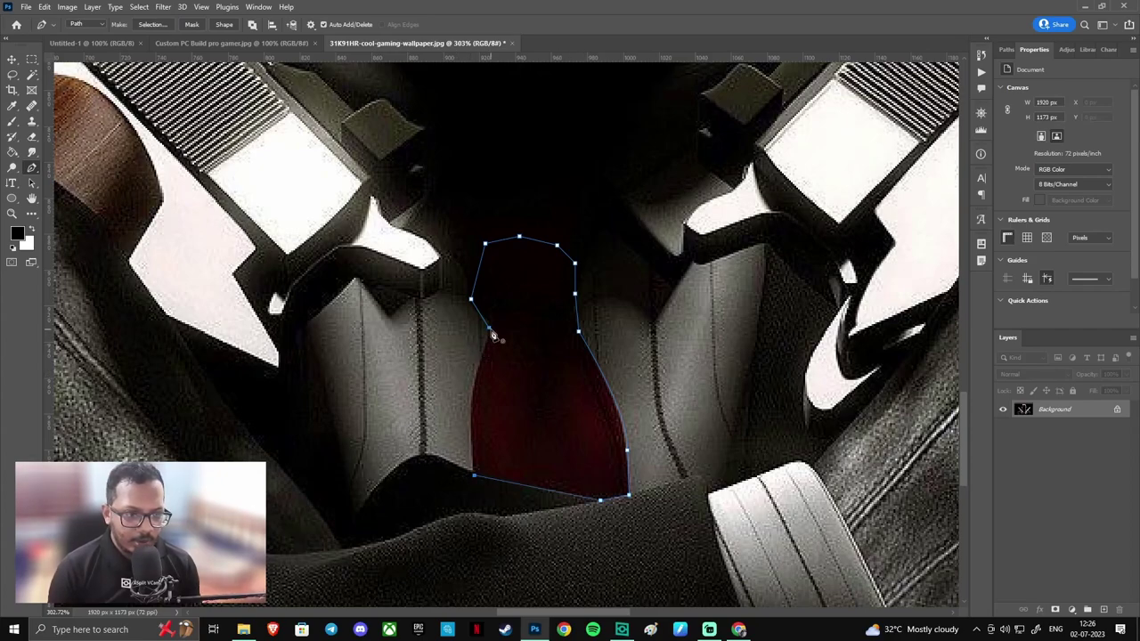
{"action": "left_click_drag", "start_coordinate": [492, 331], "coordinate": [521, 265]}
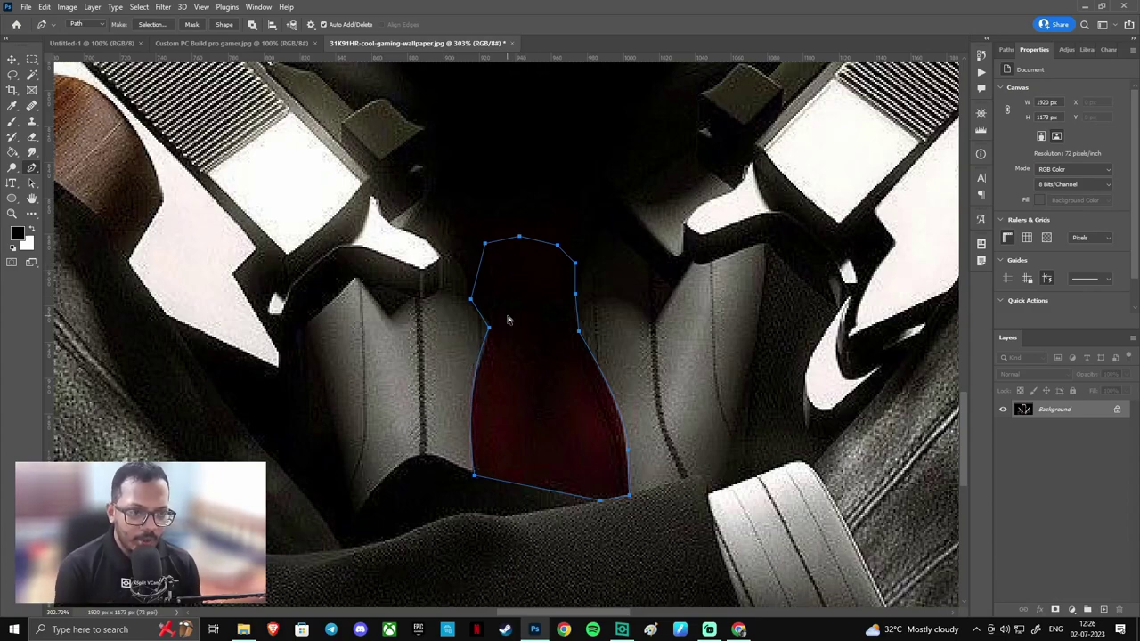
{"action": "key", "text": "ctrl+Return"}
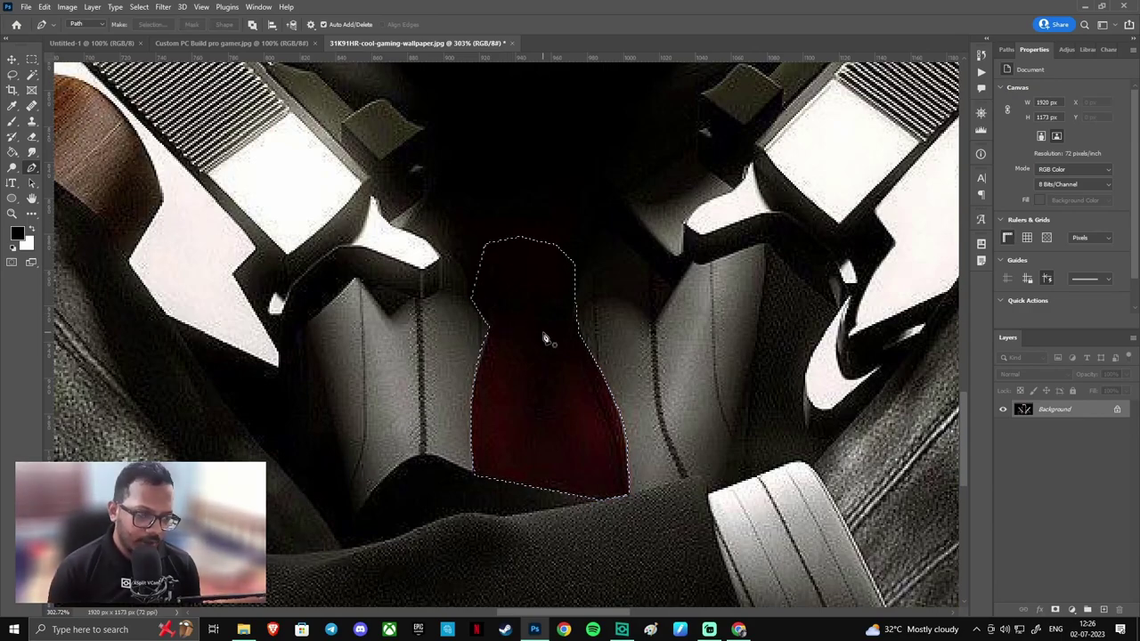
{"action": "key", "text": "ctrl+u"}
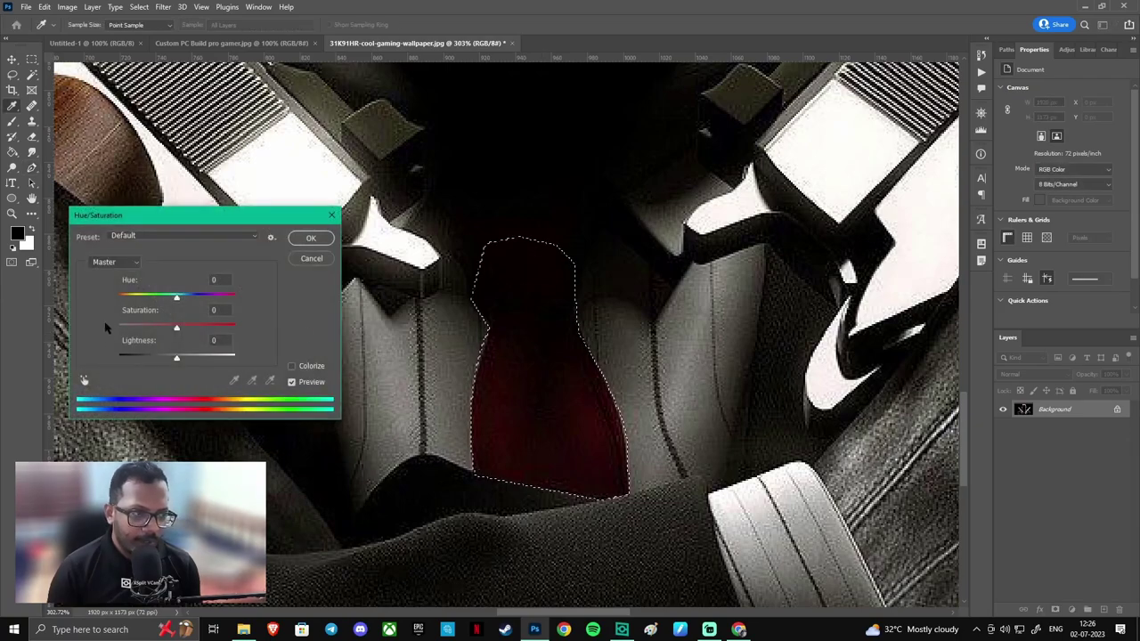
- Apply a -147 hue shift to turn the tie blue, then deselect
{"action": "mouse_move", "coordinate": [178, 299]}
{"action": "left_mouse_down"}
{"action": "mouse_move", "coordinate": [240, 303]}
{"action": "mouse_move", "coordinate": [127, 296]}
{"action": "left_mouse_up"}
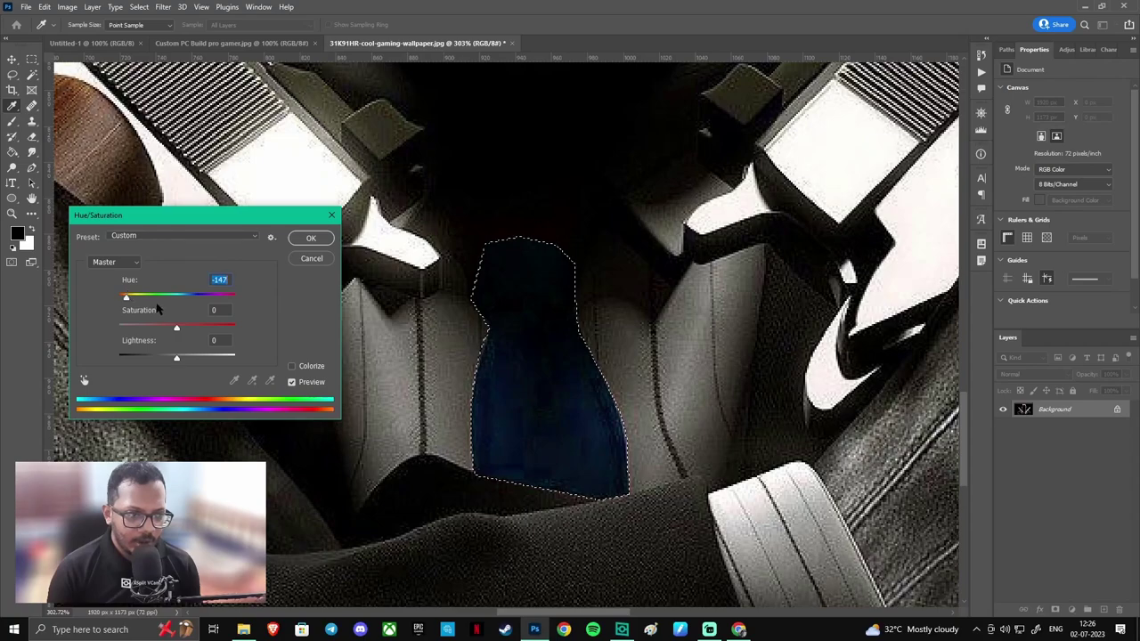
{"action": "left_click", "coordinate": [312, 238]}
{"action": "key", "text": "ctrl+d"}
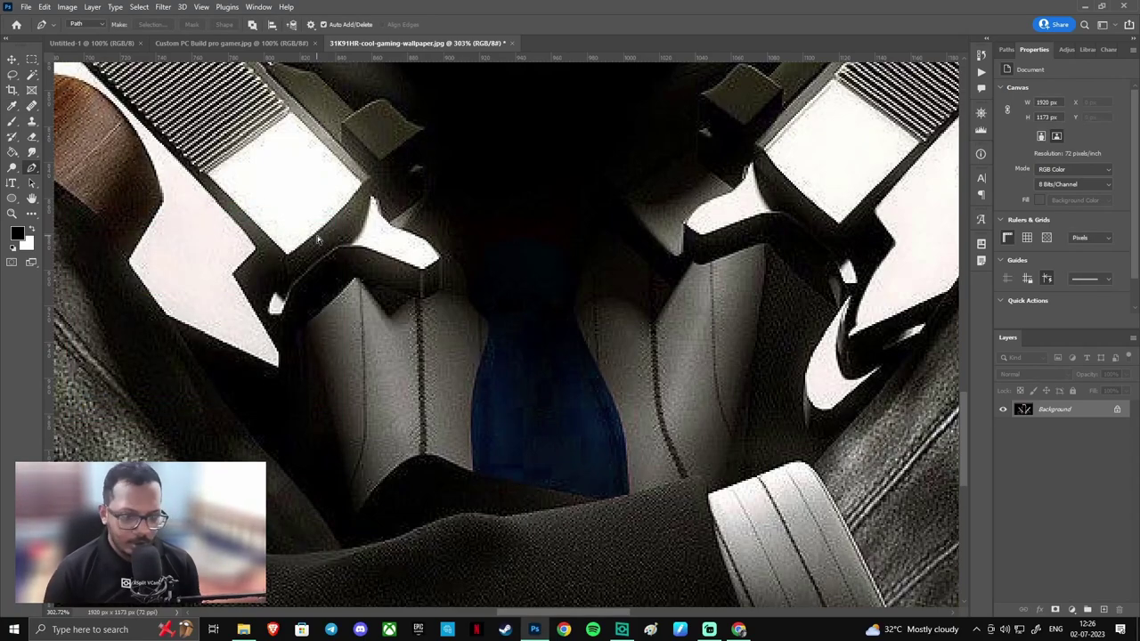
{"action": "key", "text": "ctrl+0"}
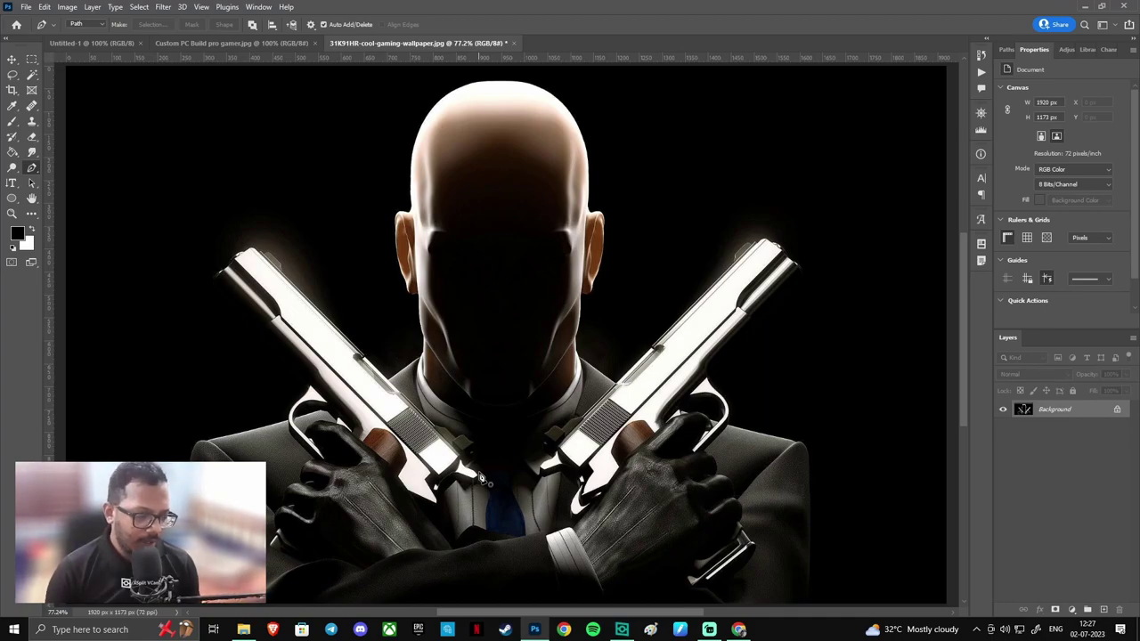
{"action": "left_click_drag", "start_coordinate": [479, 476], "coordinate": [506, 527]}
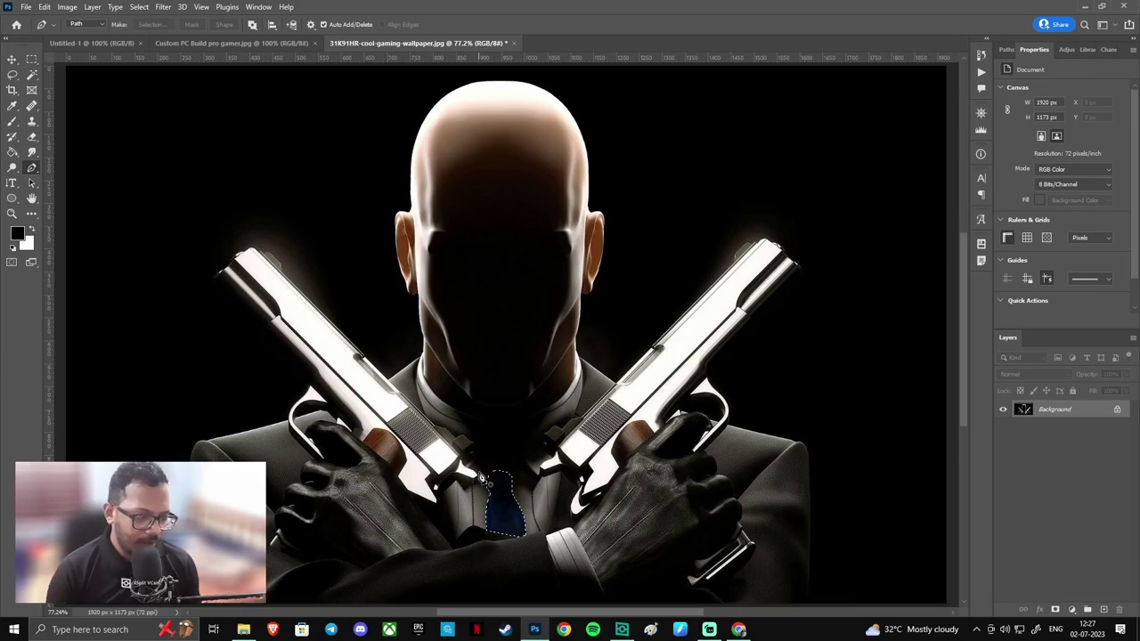
{"action": "scroll", "coordinate": [507, 528], "scroll_direction": "up", "scroll_amount": 5, "text": "alt"}
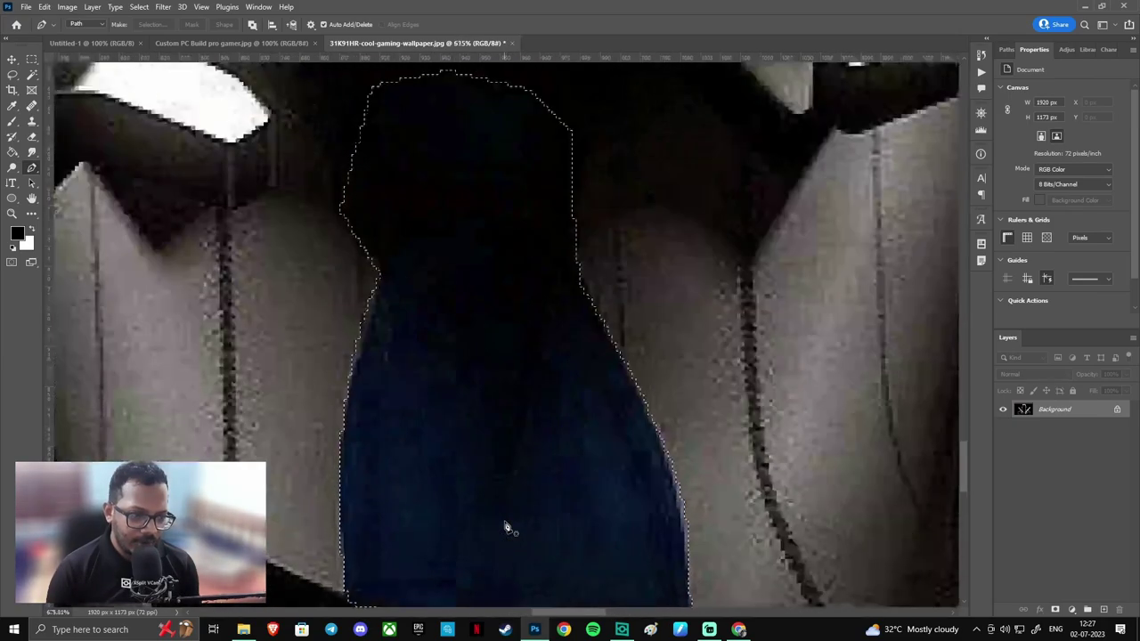
{"action": "scroll", "coordinate": [507, 527], "scroll_direction": "down", "scroll_amount": 1, "text": "alt"}
{"action": "scroll", "coordinate": [507, 528], "scroll_direction": "down", "scroll_amount": 1}
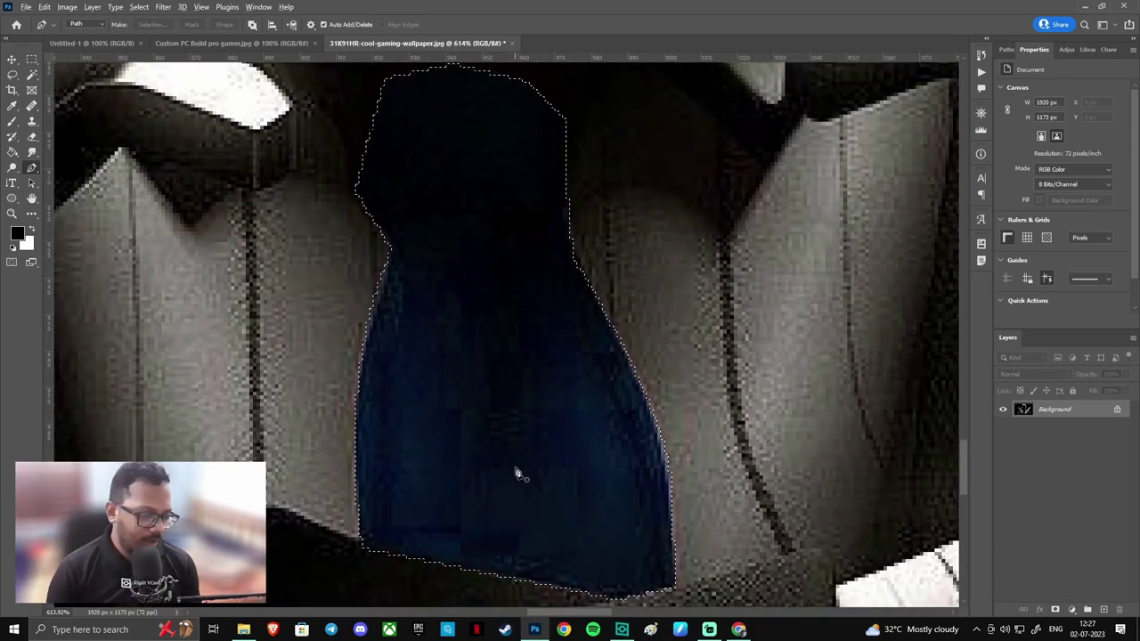
{"action": "scroll", "coordinate": [517, 473], "scroll_direction": "down", "scroll_amount": 1, "text": "alt"}
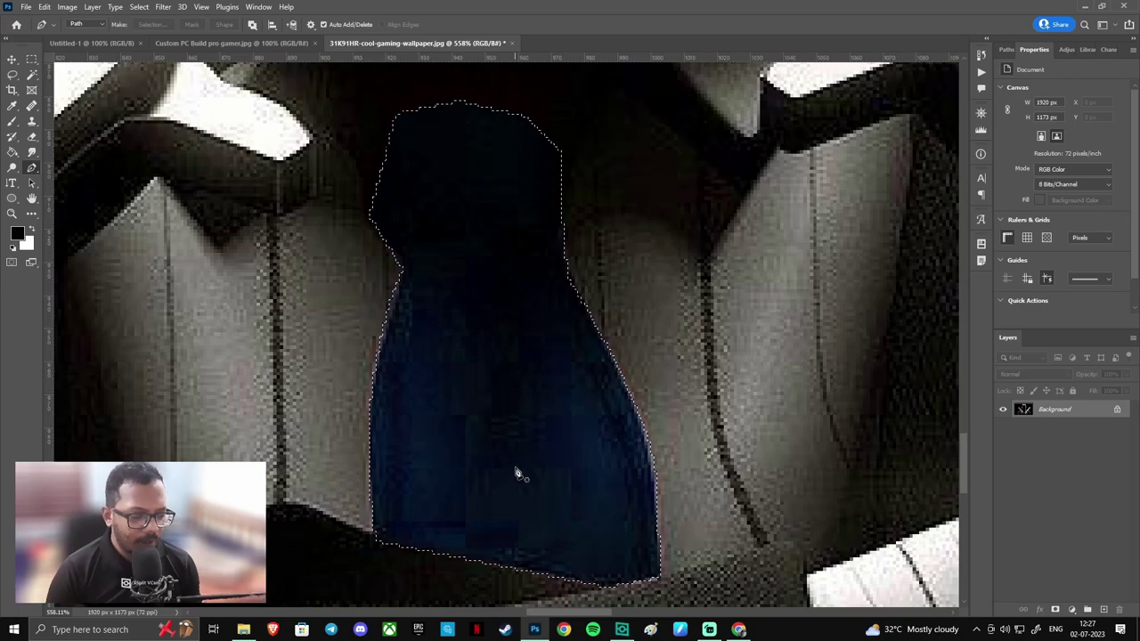
{"action": "key", "text": "ctrl+0"}
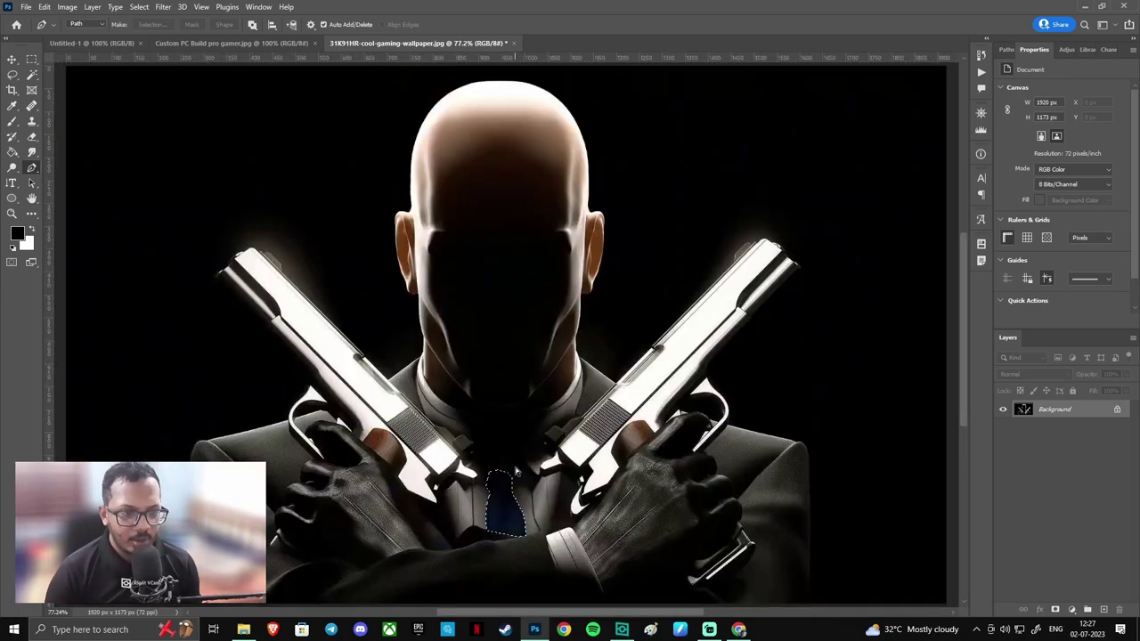
{"action": "key", "text": "ctrl+d"}
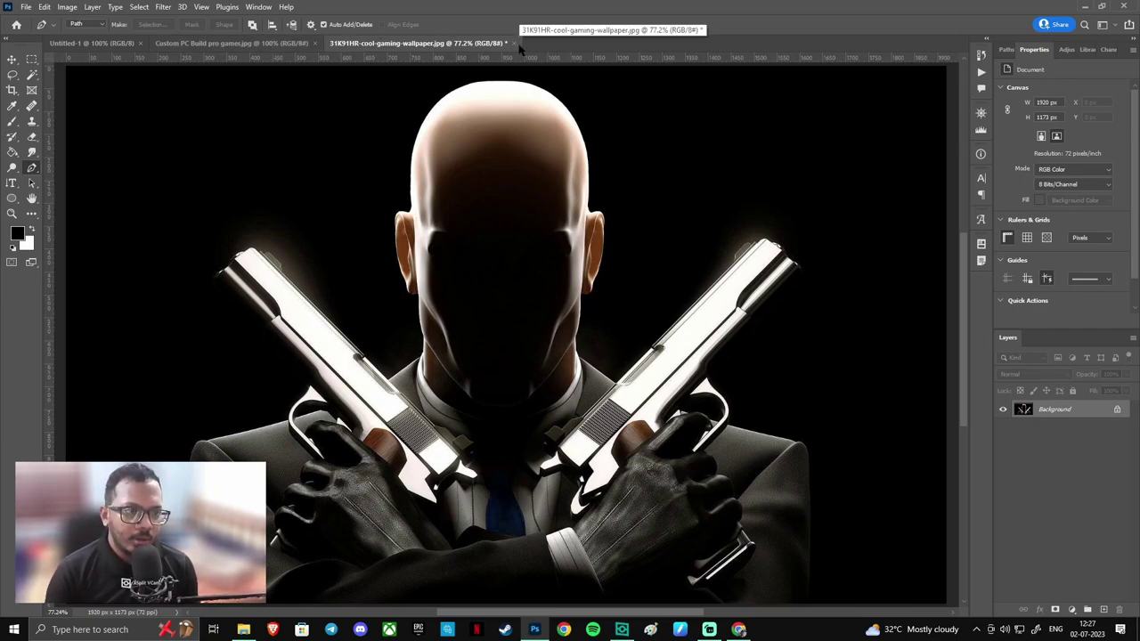
- Close the wallpaper document without saving, then zoom and pan around the flyer
{"action": "left_click", "coordinate": [514, 44]}
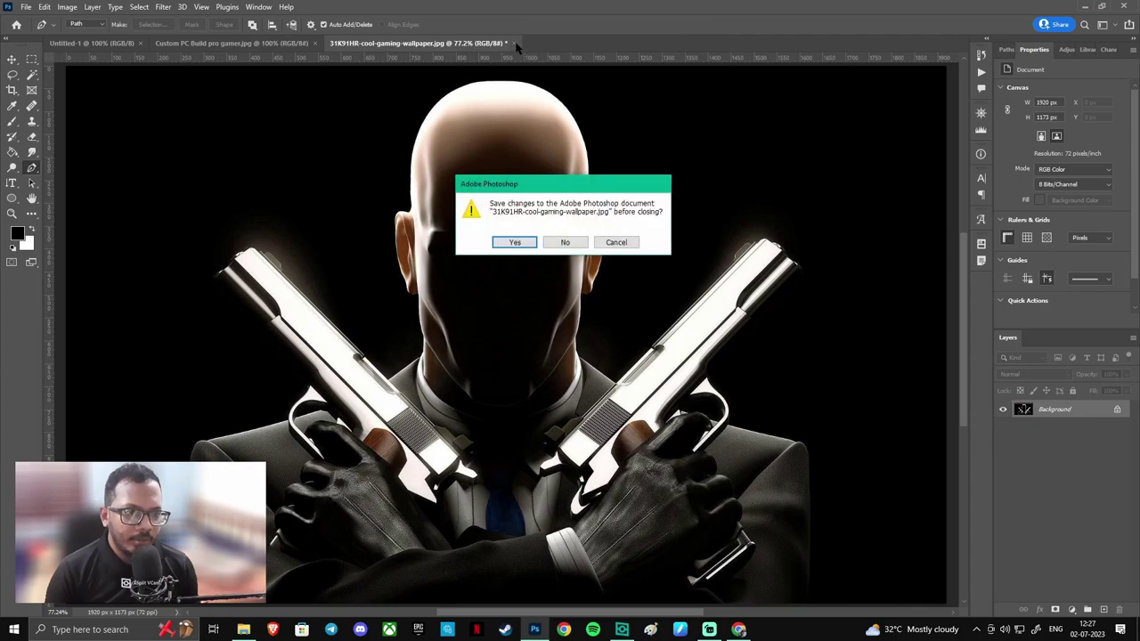
{"action": "left_click", "coordinate": [564, 242]}
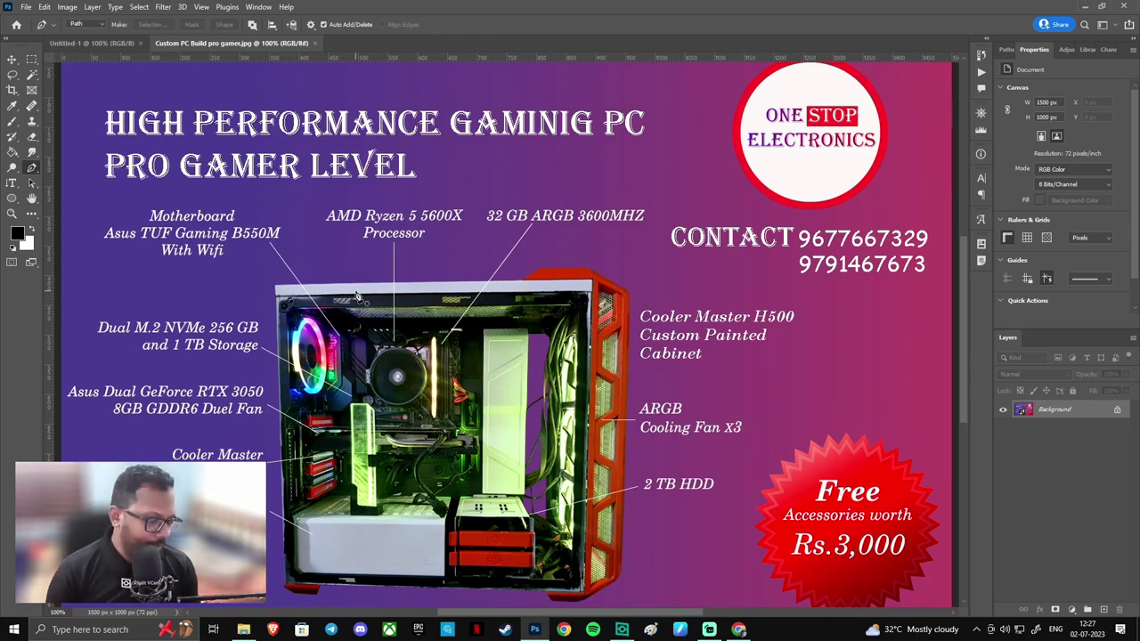
{"action": "scroll", "coordinate": [357, 296], "scroll_direction": "down", "scroll_amount": 3}
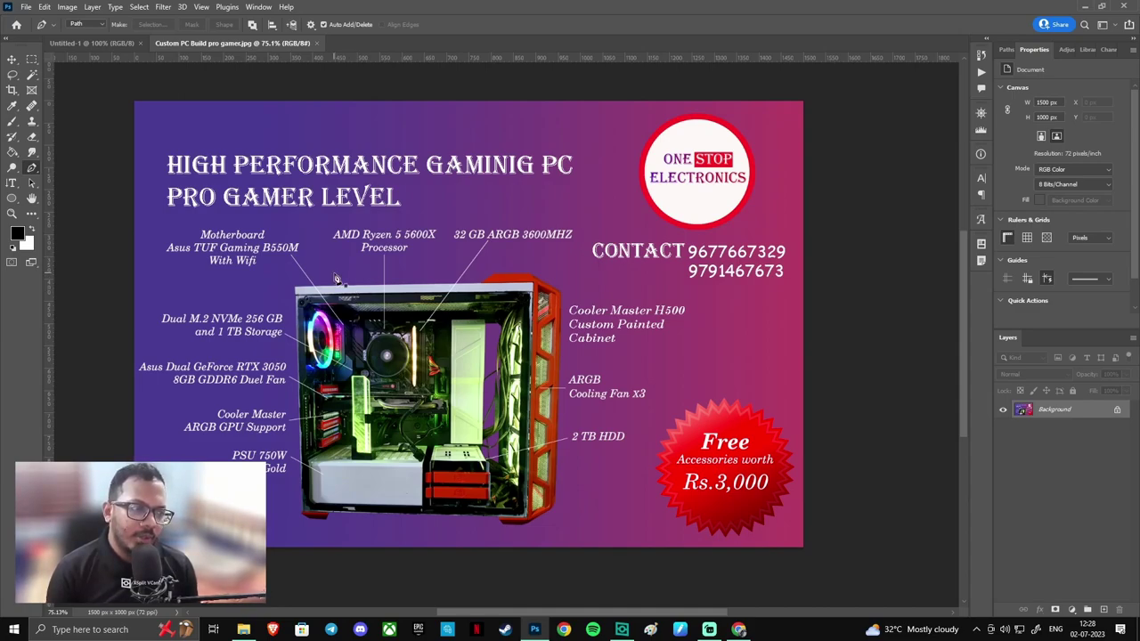
{"action": "scroll", "coordinate": [364, 276], "scroll_direction": "up", "scroll_amount": 1}
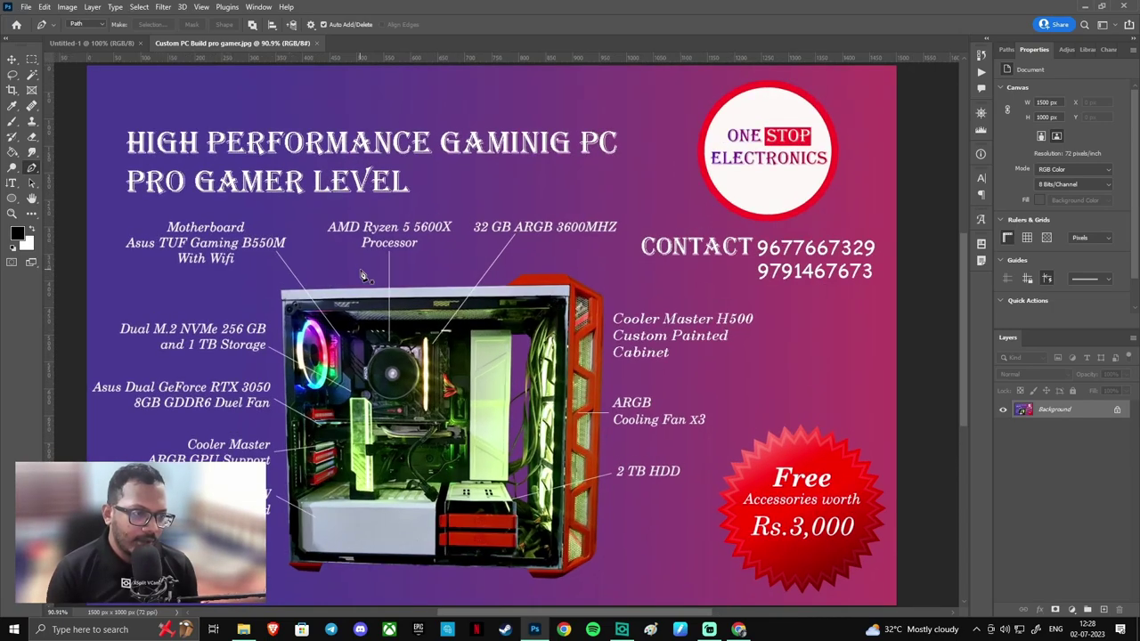
{"action": "scroll", "coordinate": [363, 275], "scroll_direction": "down", "scroll_amount": 1}
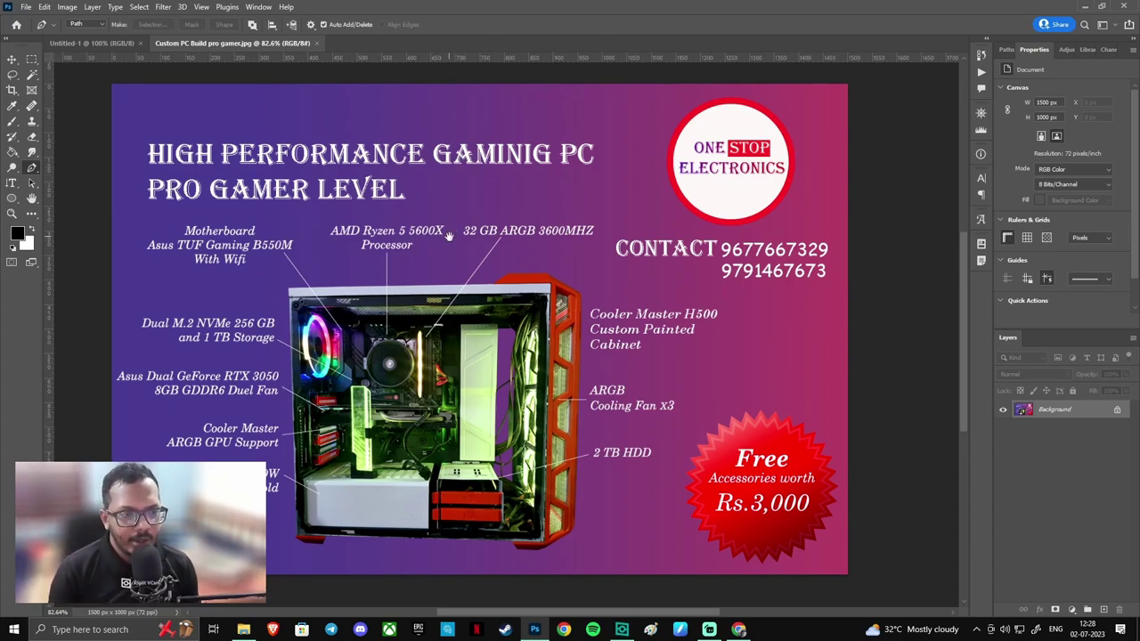
{"action": "mouse_move", "coordinate": [449, 236]}
{"action": "left_mouse_down"}
{"action": "mouse_move", "coordinate": [689, 294]}
{"action": "mouse_move", "coordinate": [472, 391]}
{"action": "mouse_move", "coordinate": [503, 232]}
{"action": "left_mouse_up"}
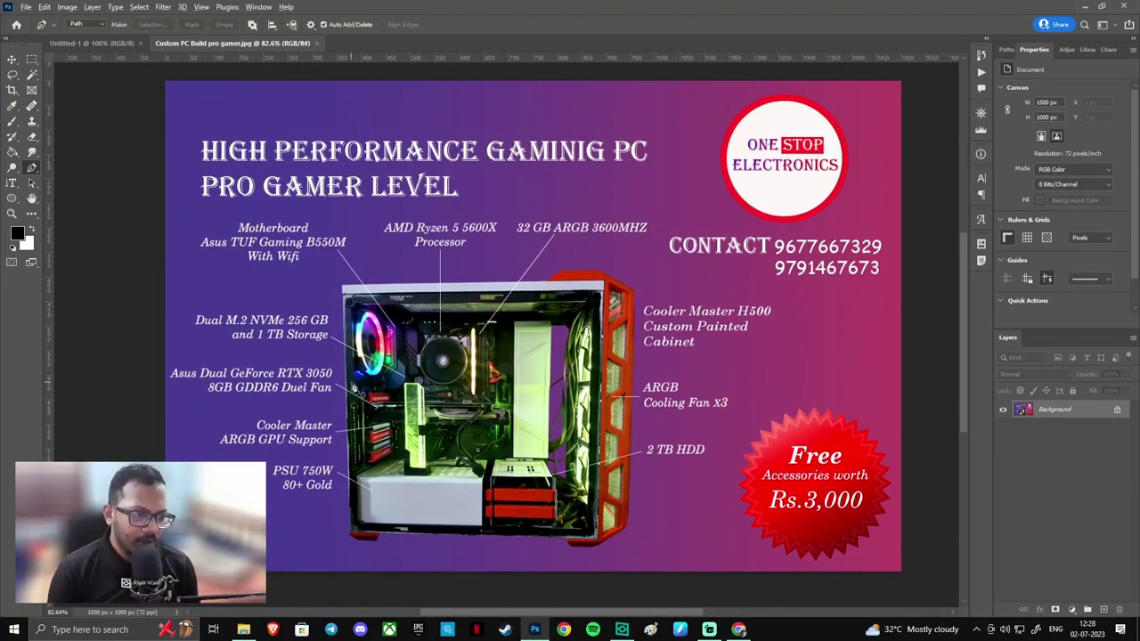
{"action": "scroll", "coordinate": [334, 396], "scroll_direction": "up", "scroll_amount": 3}
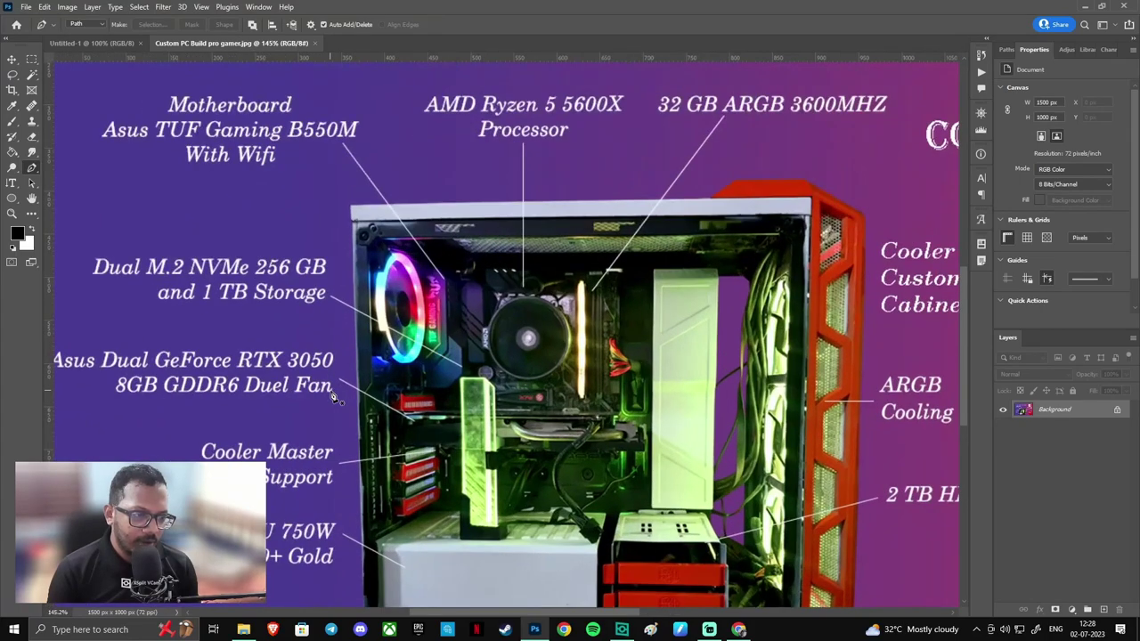
- Navigate to the PC case and start a pen path along its top edge
{"action": "scroll", "coordinate": [334, 396], "scroll_direction": "up", "scroll_amount": 1}
{"action": "scroll", "coordinate": [401, 347], "scroll_direction": "down", "scroll_amount": 3}
{"action": "scroll", "coordinate": [448, 303], "scroll_direction": "down", "scroll_amount": 2}
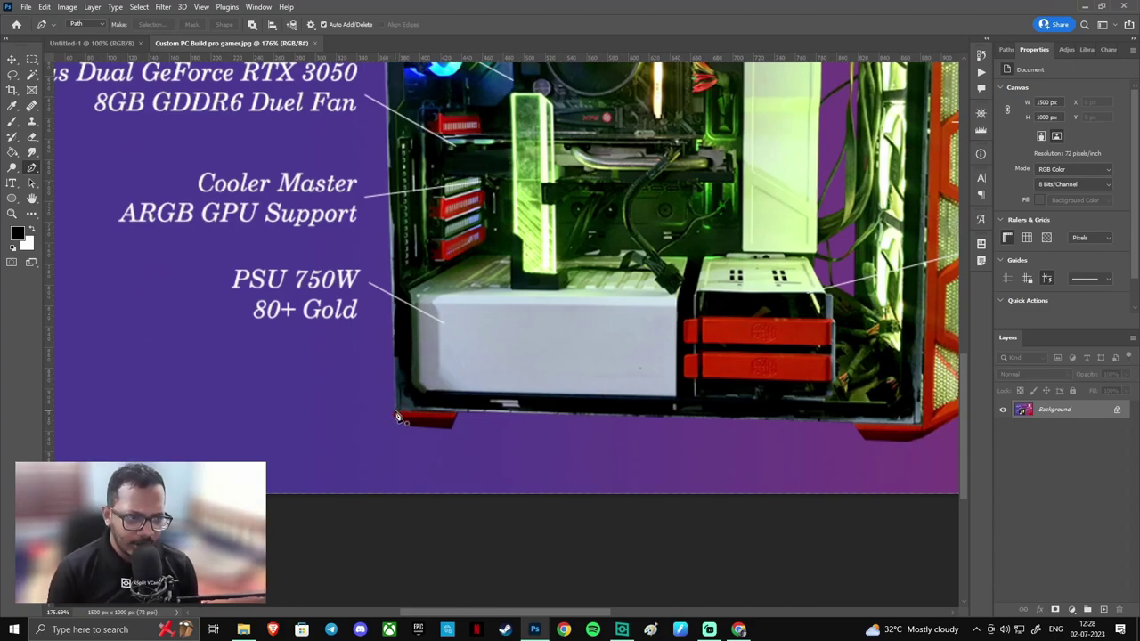
{"action": "left_click", "coordinate": [397, 416]}
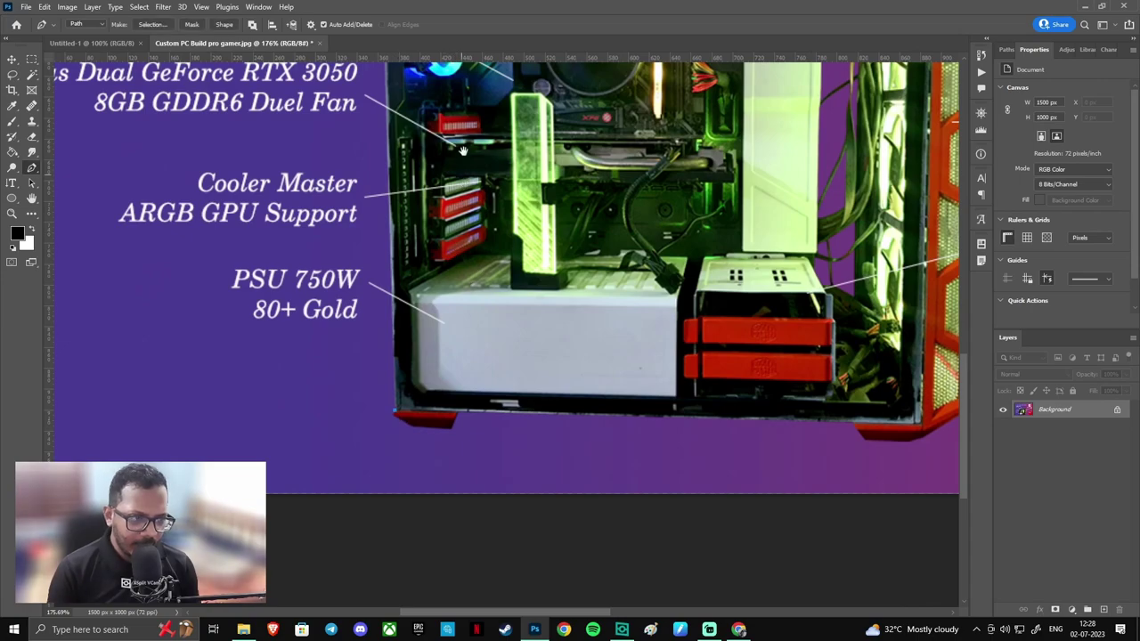
{"action": "left_click_drag", "start_coordinate": [461, 150], "coordinate": [469, 268]}
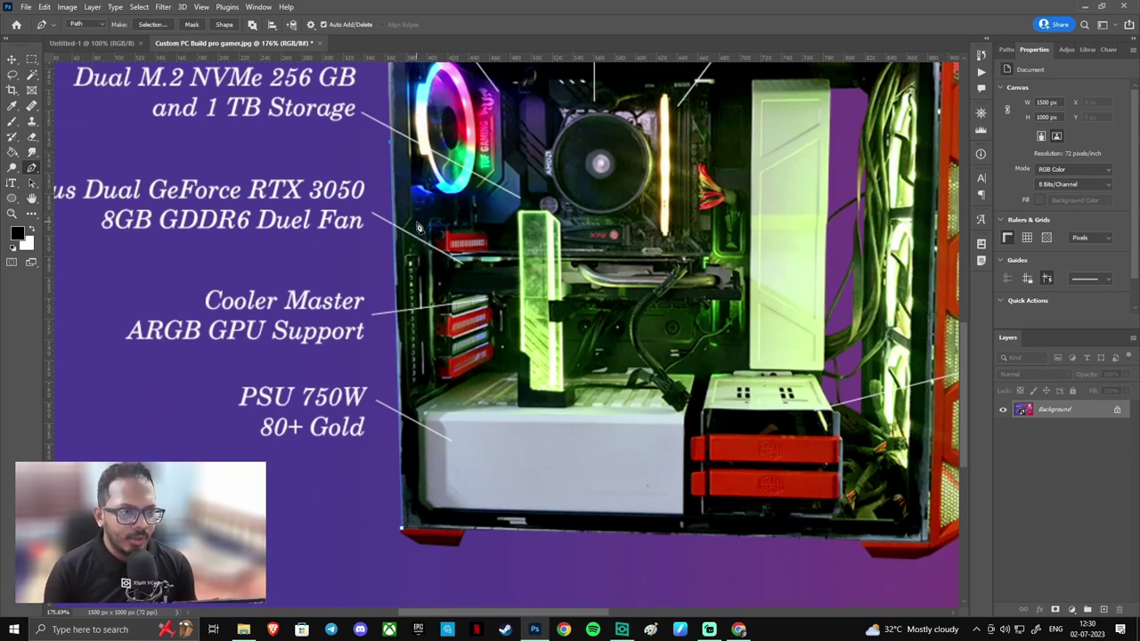
{"action": "scroll", "coordinate": [418, 230], "scroll_direction": "down", "scroll_amount": 3}
{"action": "scroll", "coordinate": [418, 238], "scroll_direction": "down", "scroll_amount": 1}
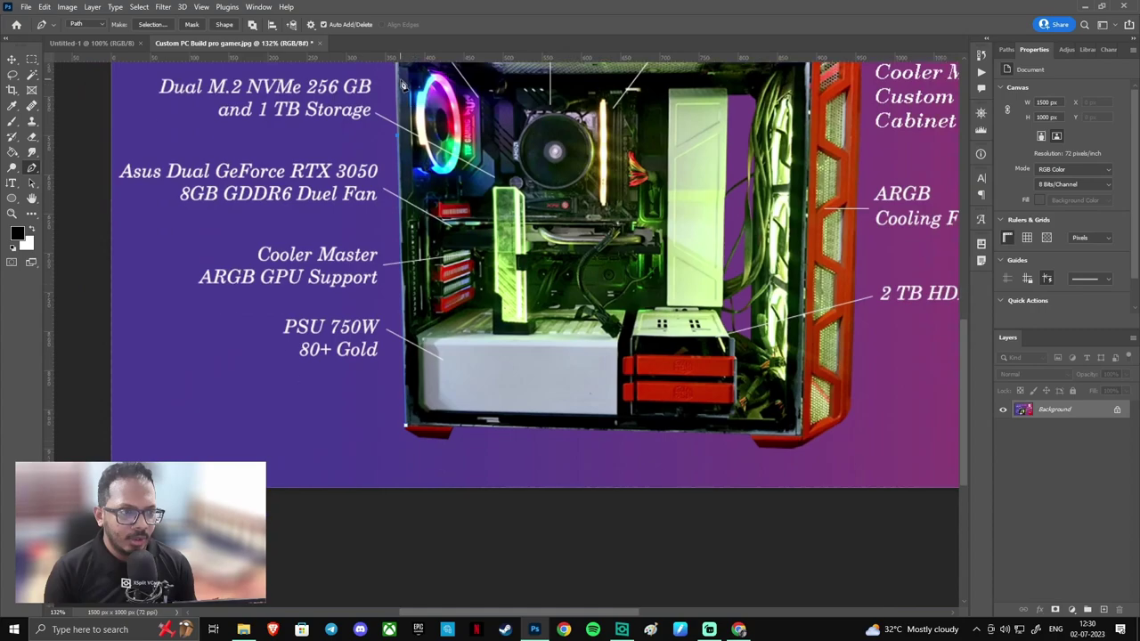
{"action": "scroll", "coordinate": [409, 153], "scroll_direction": "up", "scroll_amount": 4}
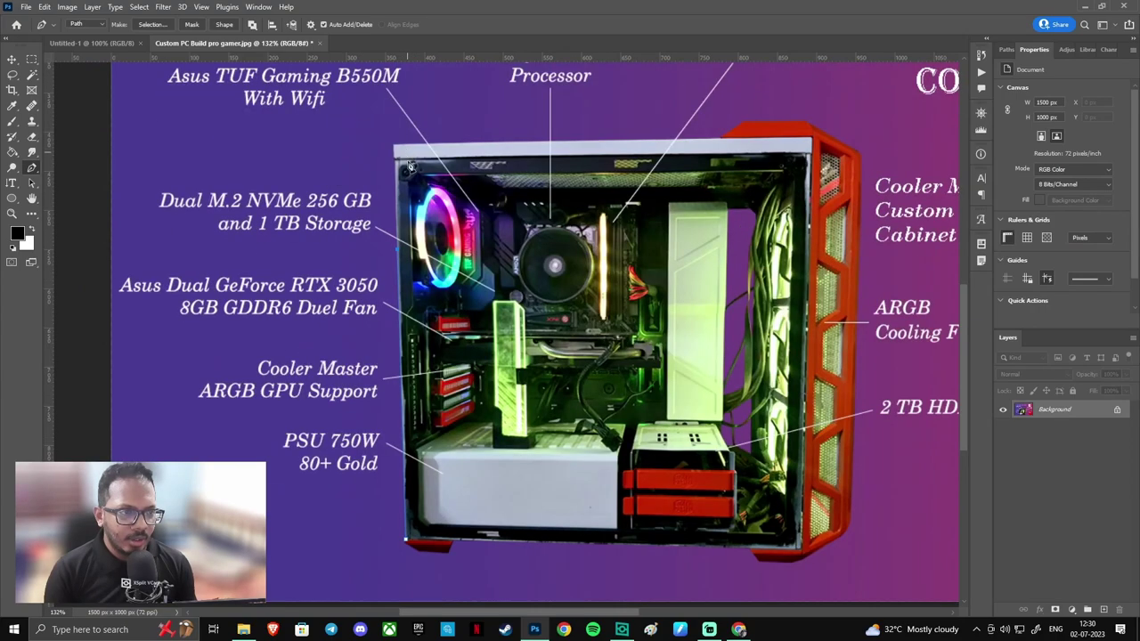
{"action": "scroll", "coordinate": [403, 146], "scroll_direction": "up", "scroll_amount": 2}
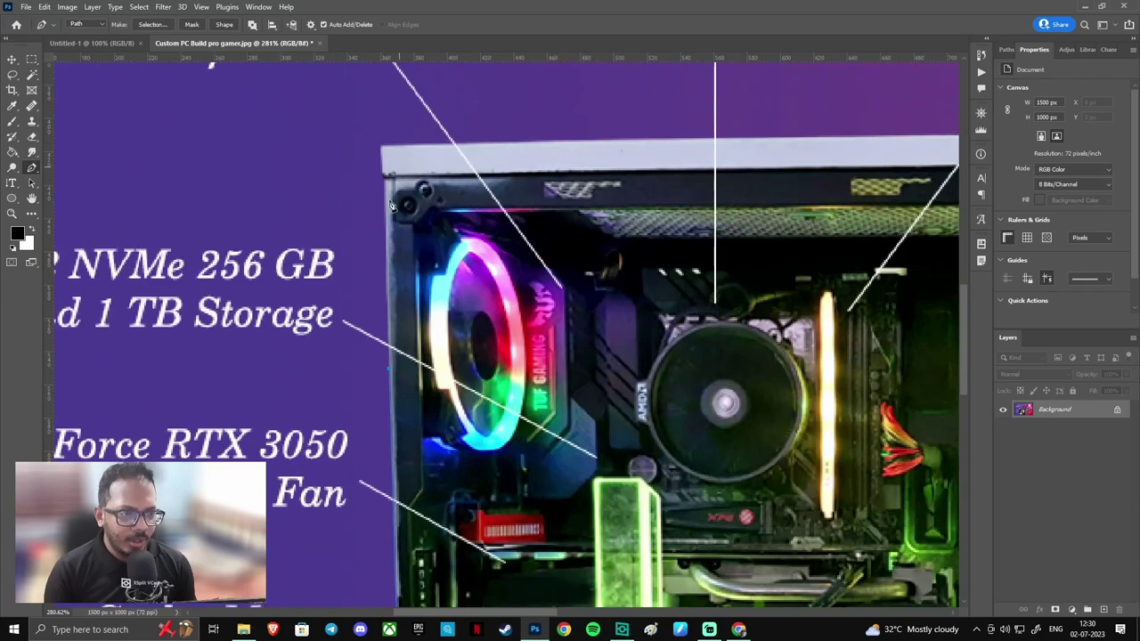
{"action": "scroll", "coordinate": [387, 219], "scroll_direction": "up", "scroll_amount": 1}
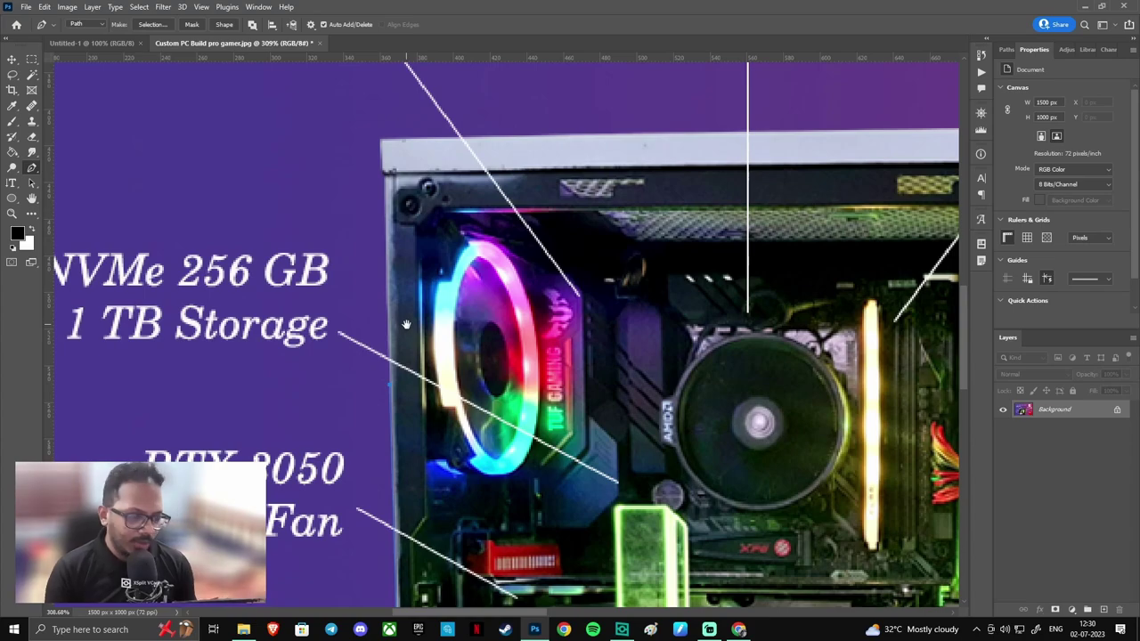
{"action": "mouse_move", "coordinate": [406, 325]}
{"action": "left_mouse_down"}
{"action": "mouse_move", "coordinate": [300, 425]}
{"action": "mouse_move", "coordinate": [383, 333]}
{"action": "left_mouse_up"}
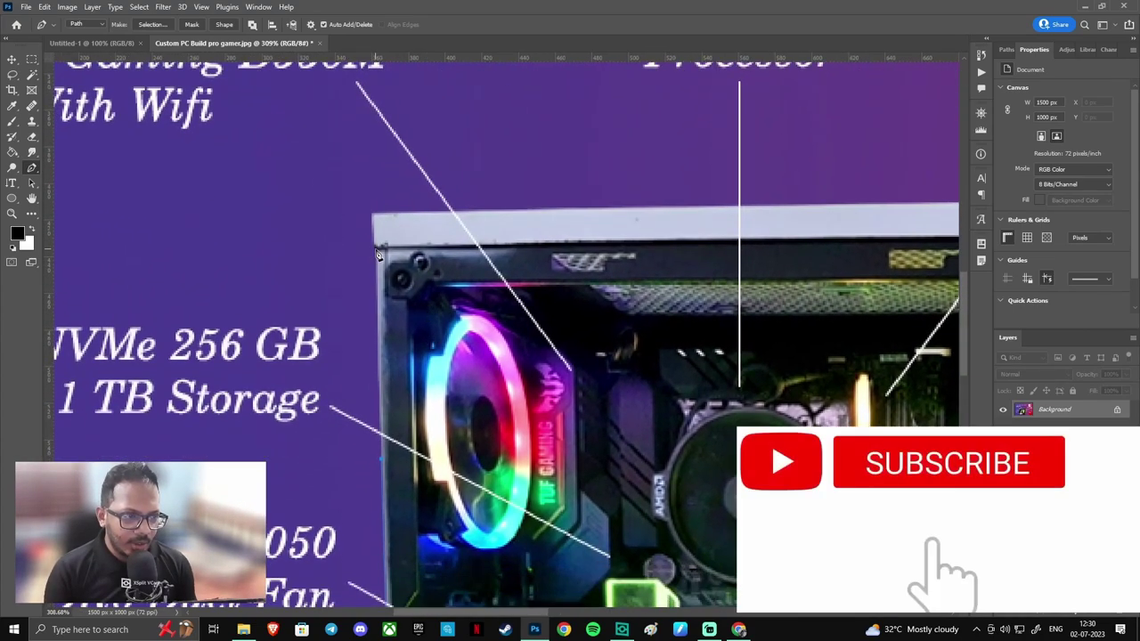
{"action": "left_click", "coordinate": [372, 217]}
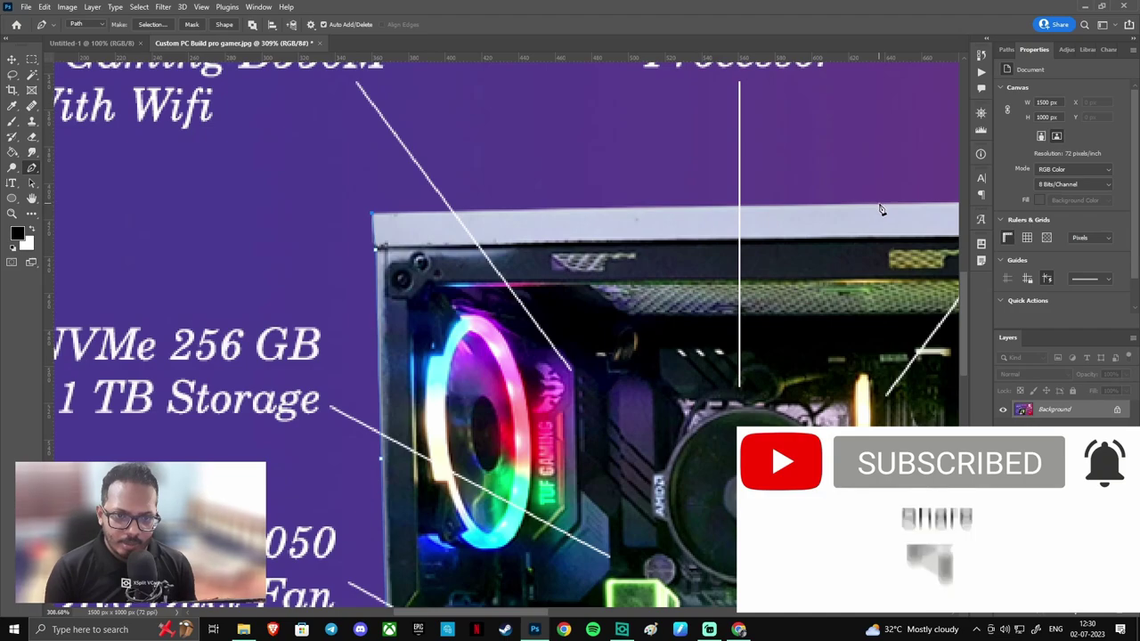
{"action": "left_click", "coordinate": [879, 209]}
- Extend the path across the red front panel's top corners and down the case's right side
{"action": "left_click_drag", "start_coordinate": [778, 341], "coordinate": [242, 321]}
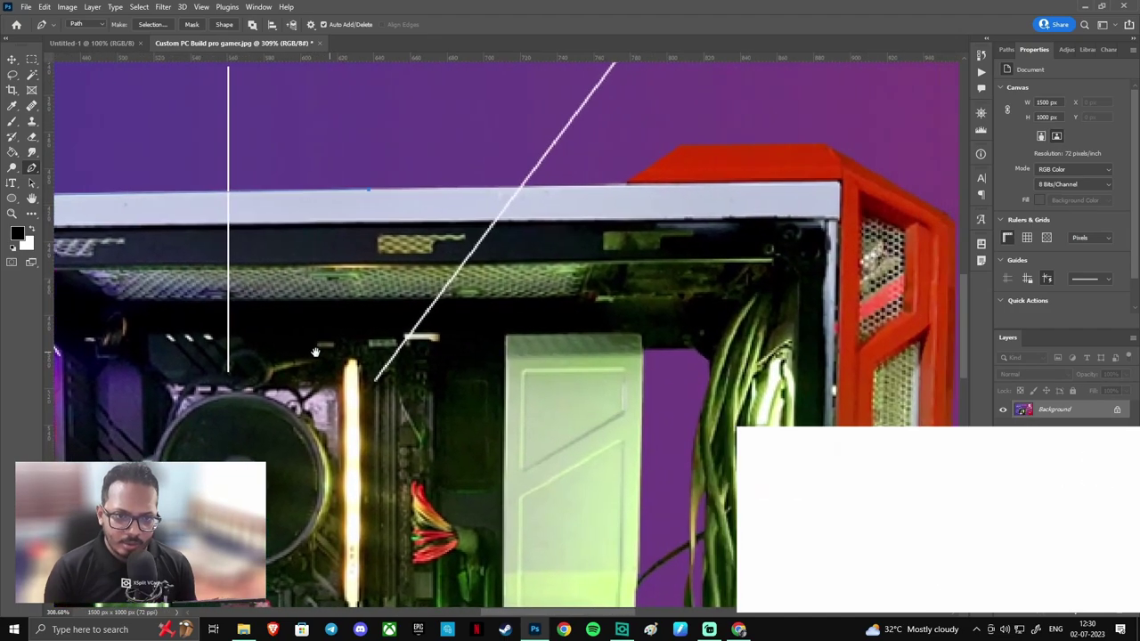
{"action": "left_click", "coordinate": [599, 188]}
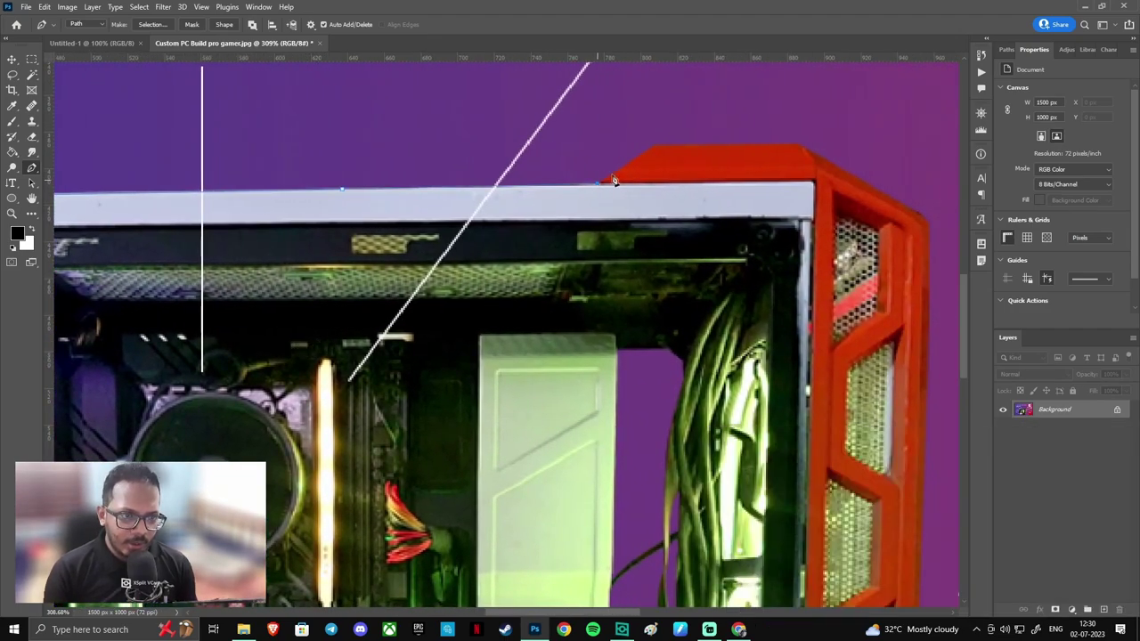
{"action": "left_click", "coordinate": [652, 145]}
{"action": "left_click", "coordinate": [797, 145]}
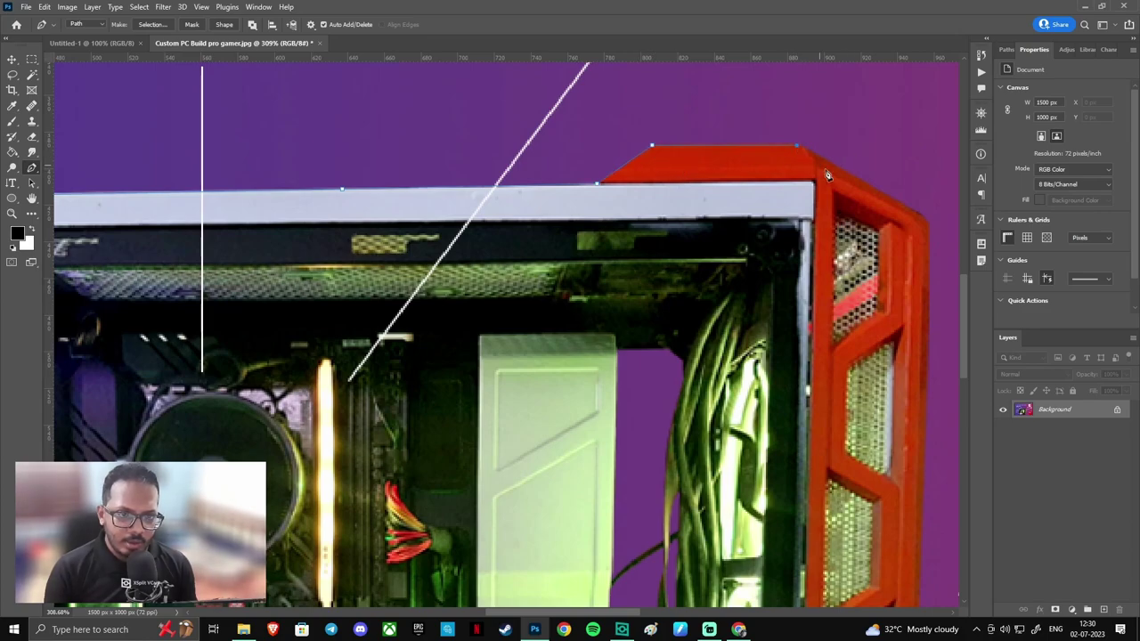
{"action": "left_click_drag", "start_coordinate": [841, 299], "coordinate": [688, 164]}
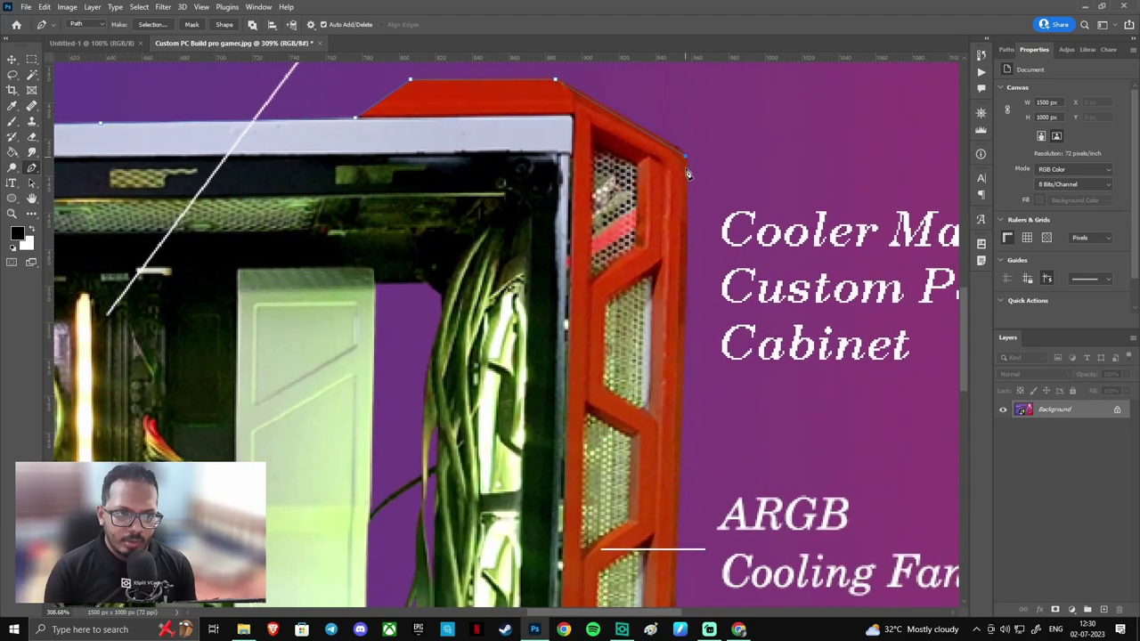
{"action": "scroll", "coordinate": [616, 305], "scroll_direction": "down", "scroll_amount": 1}
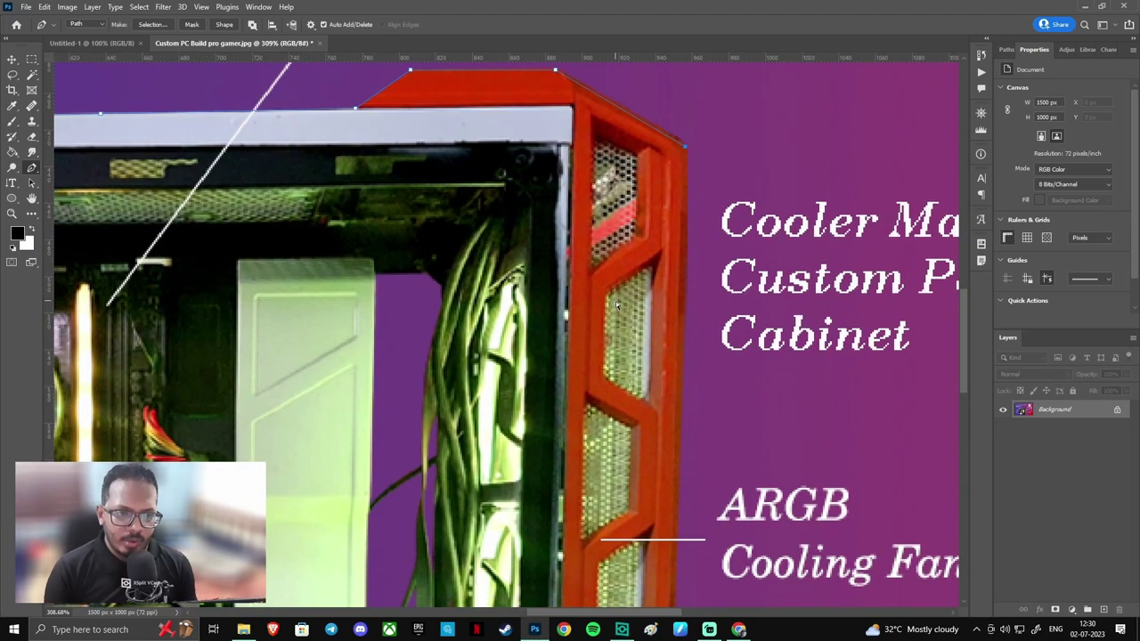
{"action": "scroll", "coordinate": [617, 306], "scroll_direction": "right", "scroll_amount": 2}
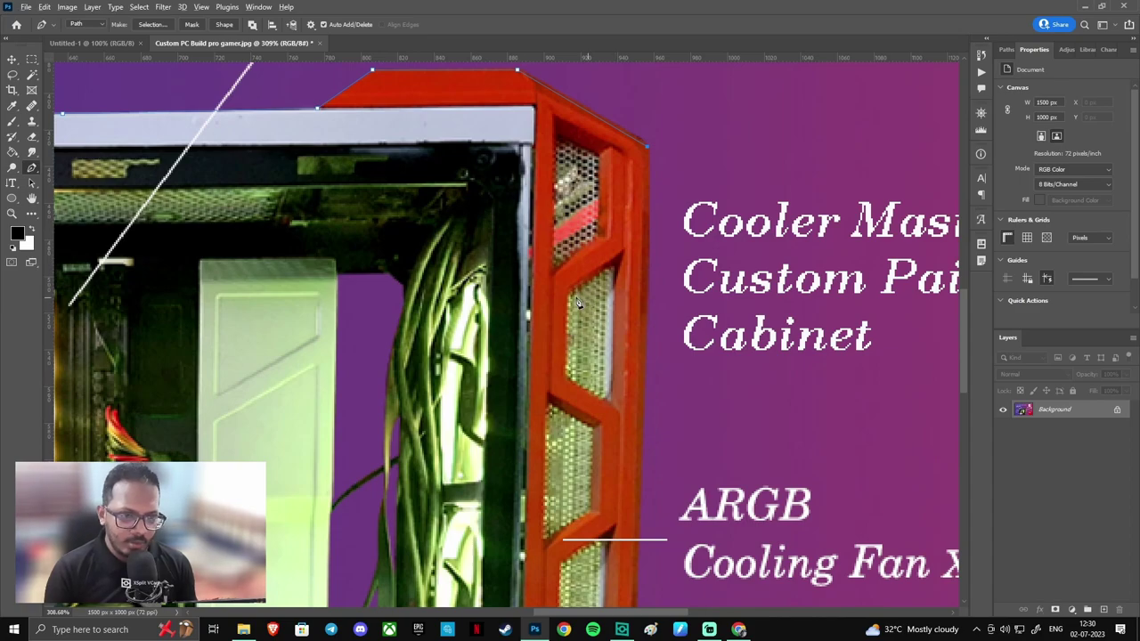
{"action": "scroll", "coordinate": [577, 303], "scroll_direction": "down", "scroll_amount": 3}
{"action": "scroll", "coordinate": [613, 296], "scroll_direction": "down", "scroll_amount": 2}
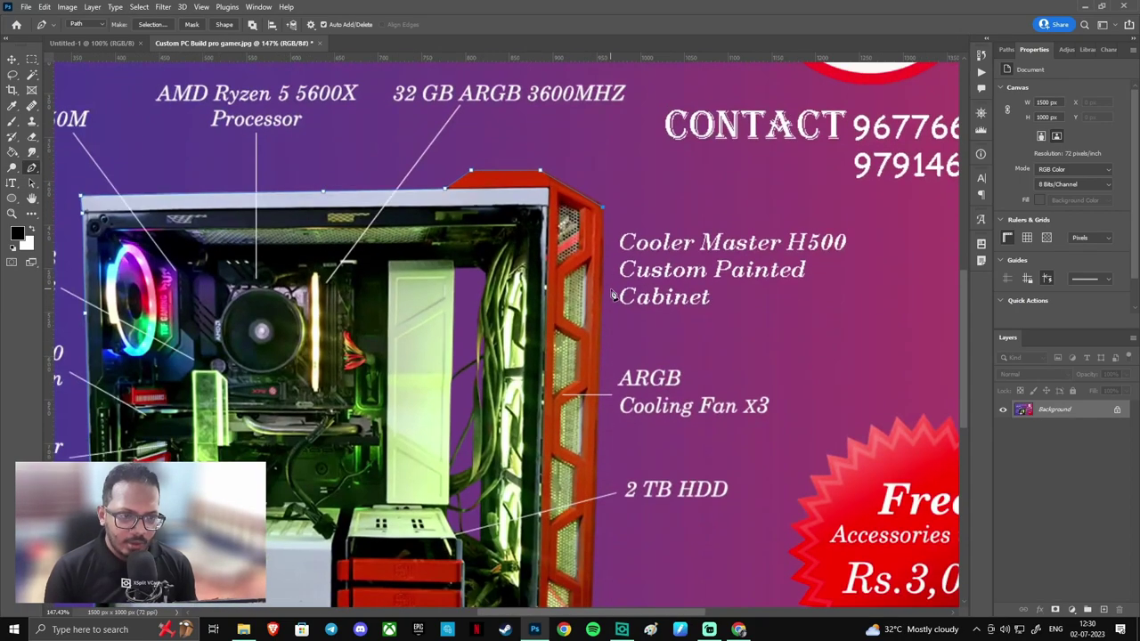
{"action": "left_click_drag", "start_coordinate": [566, 508], "coordinate": [566, 235]}
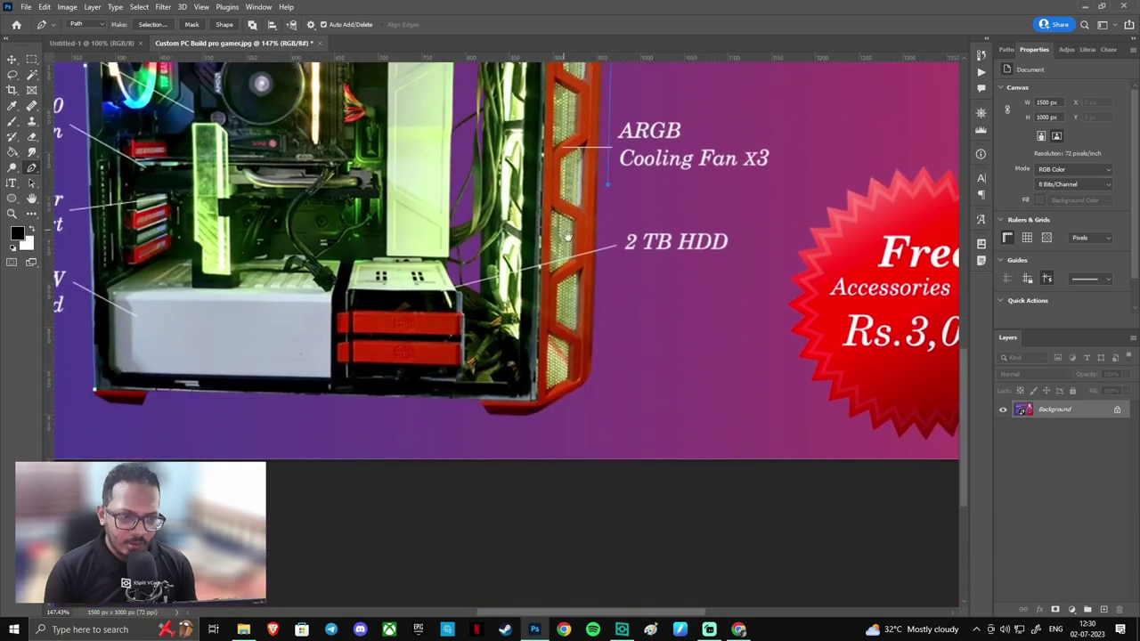
{"action": "scroll", "coordinate": [567, 236], "scroll_direction": "down", "scroll_amount": 3}
{"action": "scroll", "coordinate": [615, 237], "scroll_direction": "down", "scroll_amount": 1}
- Close the pen path along the case bottom and convert it to a selection
{"action": "left_click", "coordinate": [619, 220]}
{"action": "left_click", "coordinate": [604, 260]}
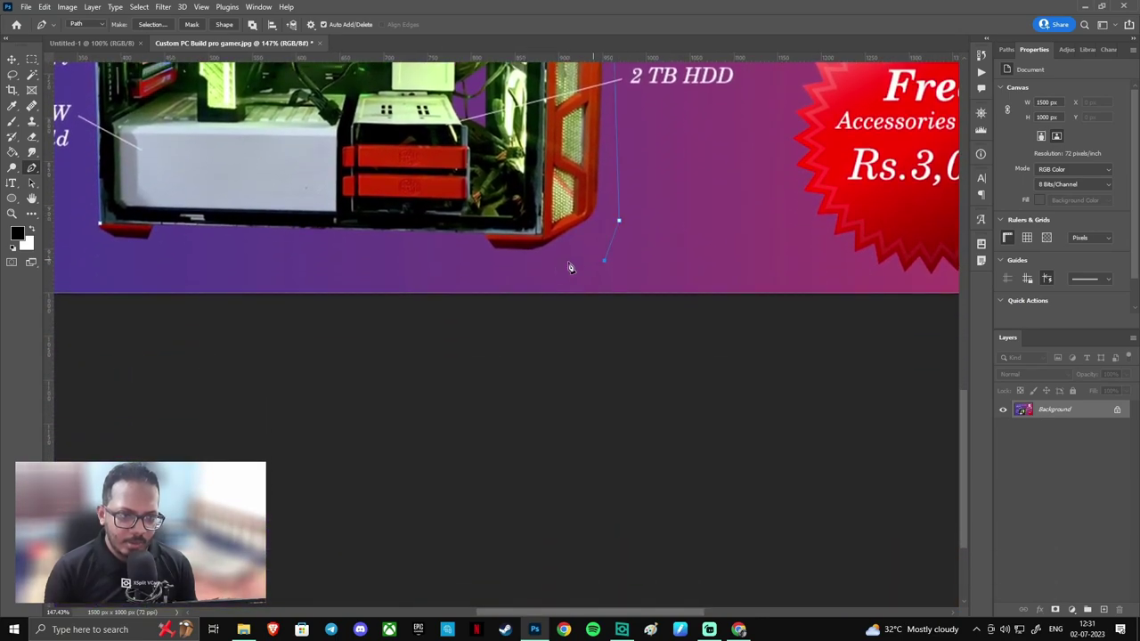
{"action": "left_click", "coordinate": [414, 275]}
{"action": "left_click", "coordinate": [99, 251]}
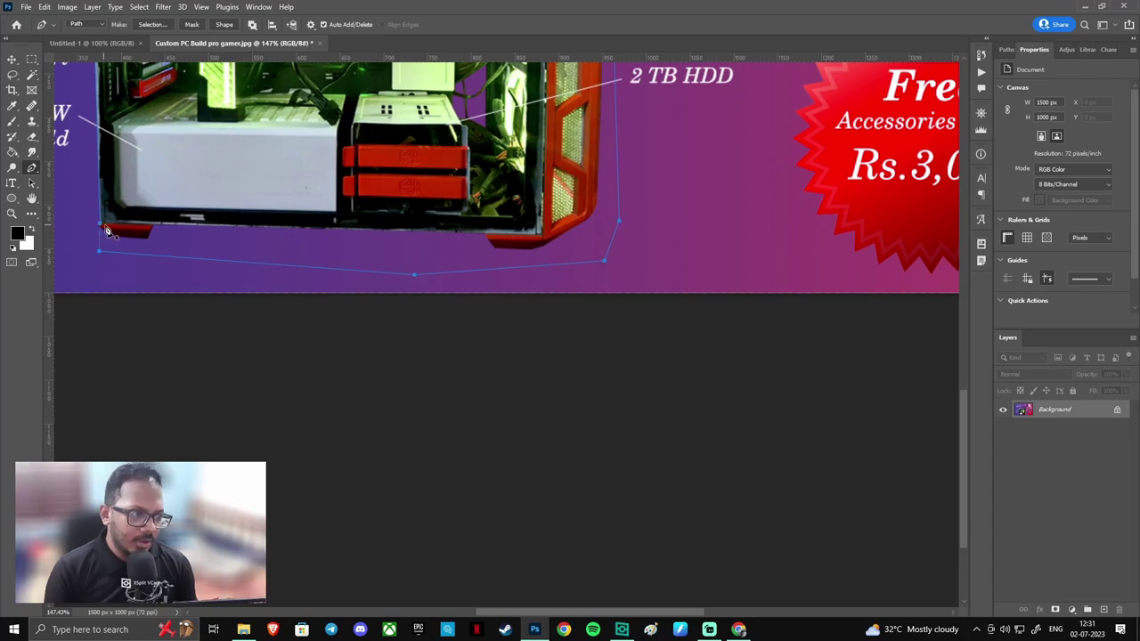
{"action": "left_click", "coordinate": [107, 230]}
{"action": "key", "text": "ctrl+Return"}
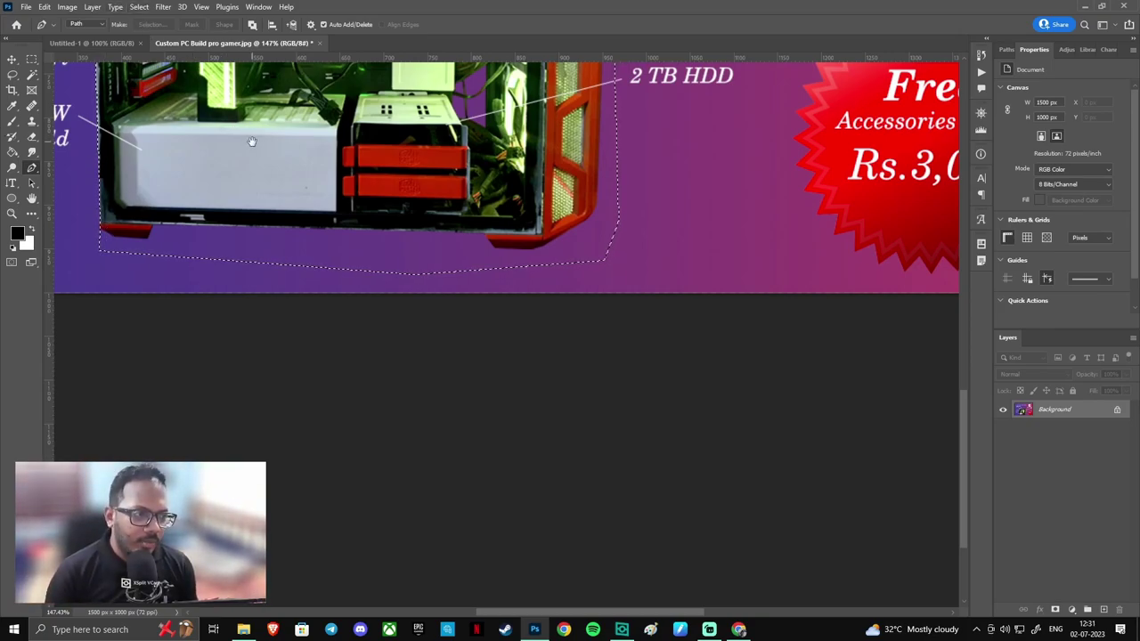
- Pan and zoom around the flyer to inspect the PC case selection
{"action": "left_click_drag", "start_coordinate": [252, 143], "coordinate": [348, 431]}
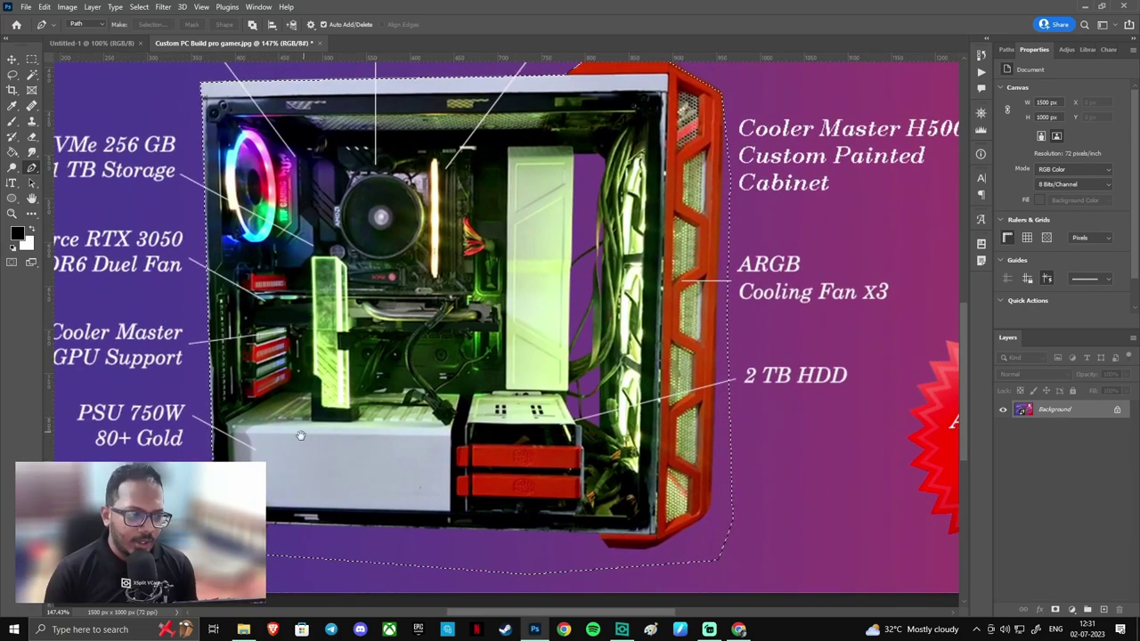
{"action": "left_click_drag", "start_coordinate": [299, 439], "coordinate": [305, 395]}
{"action": "scroll", "coordinate": [305, 399], "scroll_direction": "up", "scroll_amount": 2}
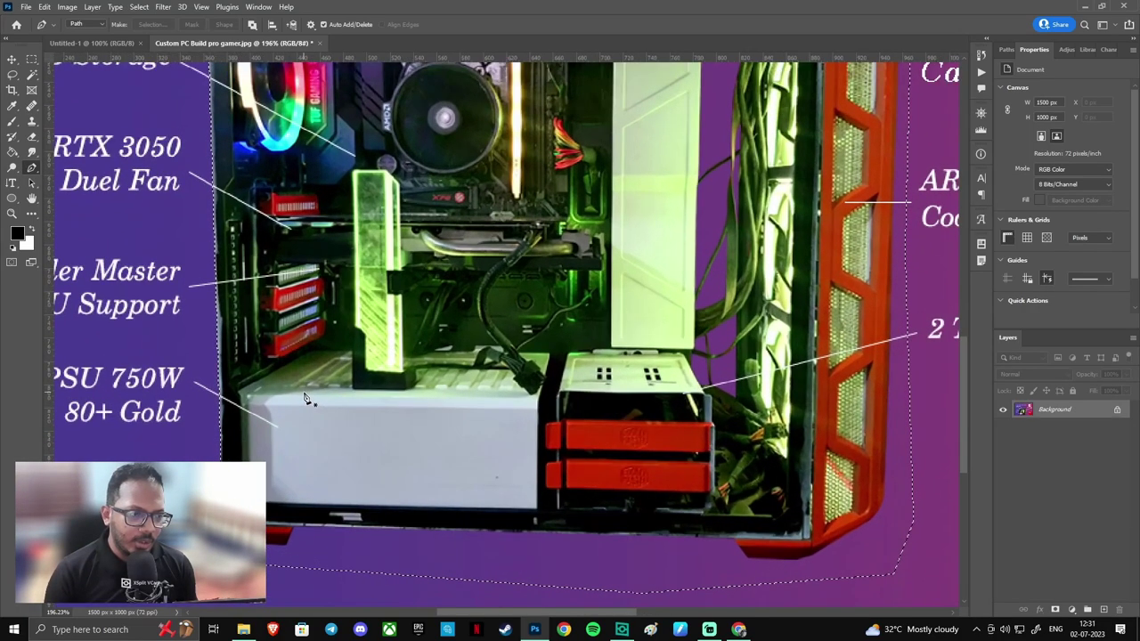
{"action": "scroll", "coordinate": [305, 398], "scroll_direction": "right", "scroll_amount": 5}
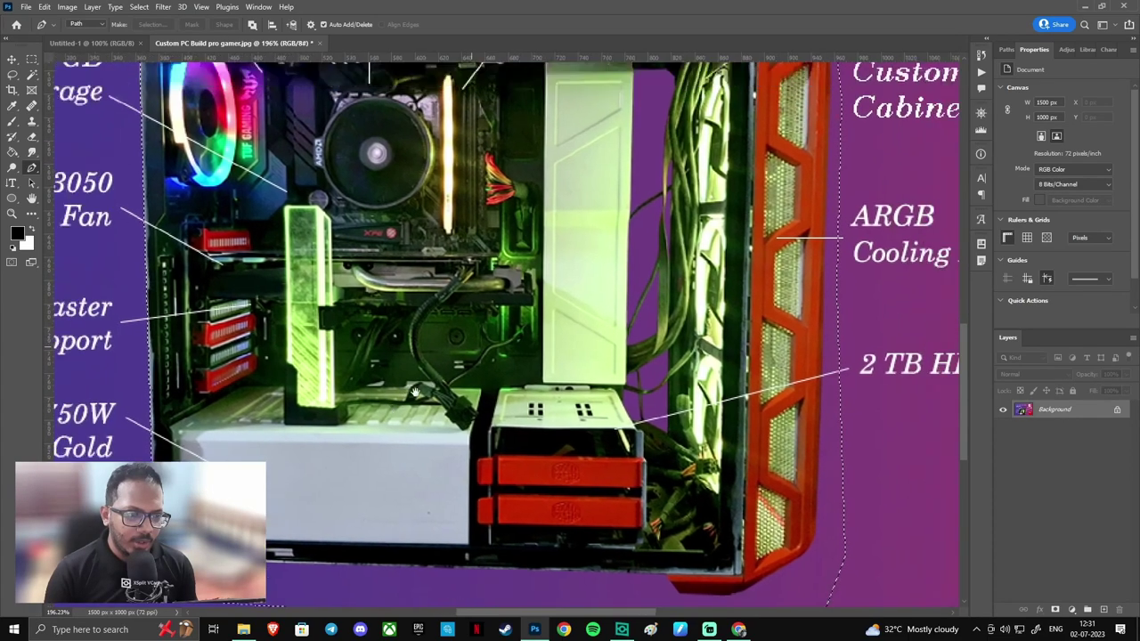
{"action": "scroll", "coordinate": [285, 427], "scroll_direction": "up", "scroll_amount": 3}
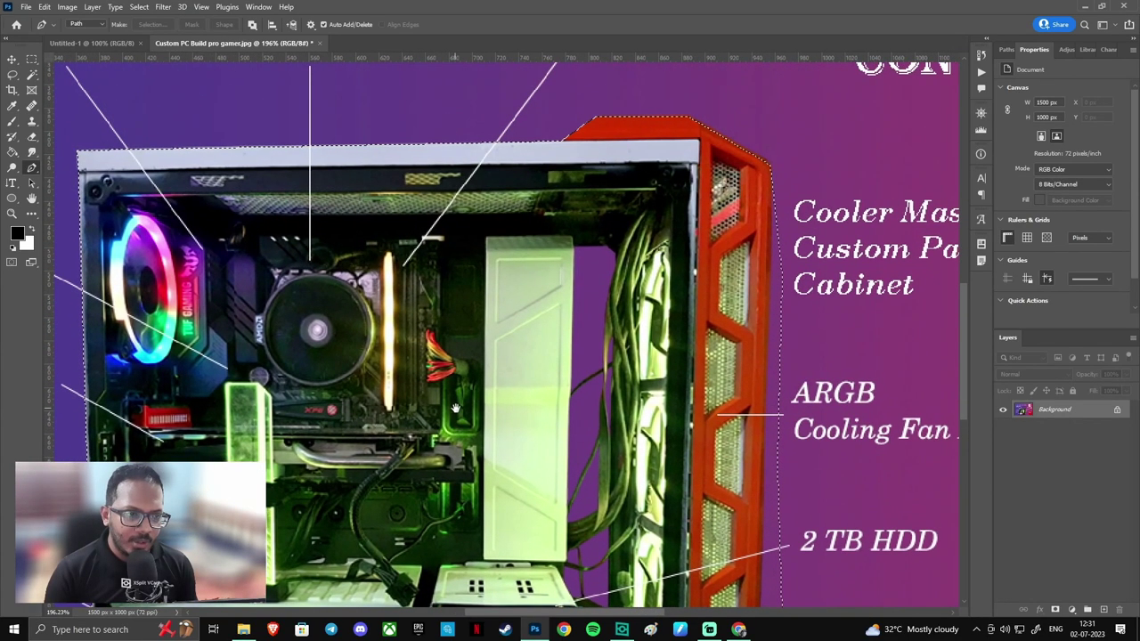
{"action": "left_click_drag", "start_coordinate": [454, 298], "coordinate": [559, 313]}
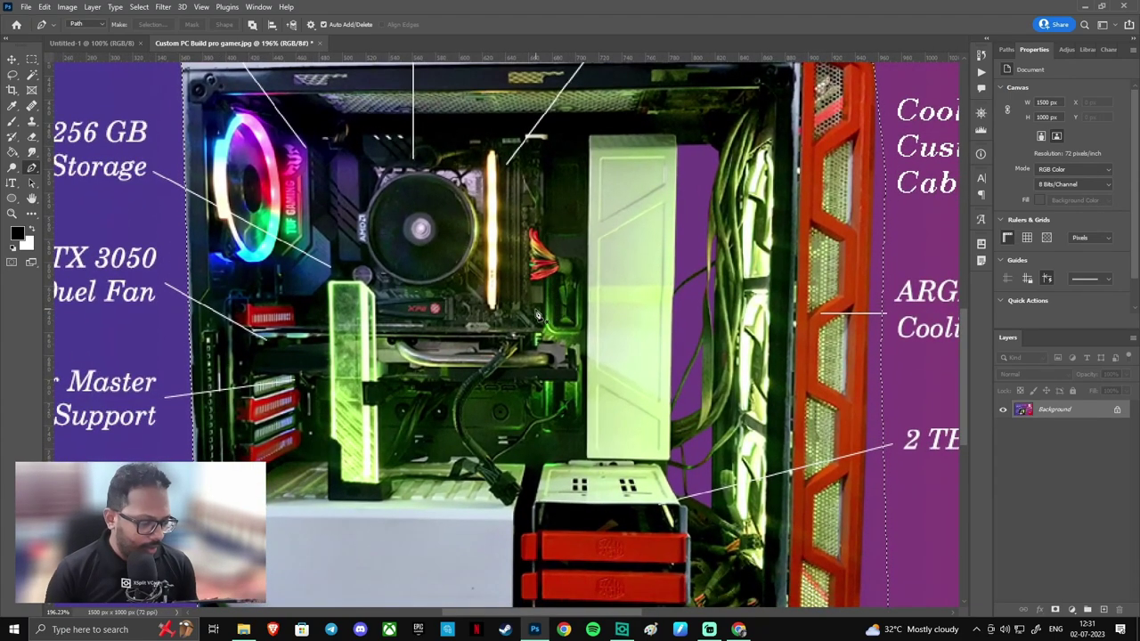
{"action": "scroll", "coordinate": [533, 317], "scroll_direction": "down", "scroll_amount": 2}
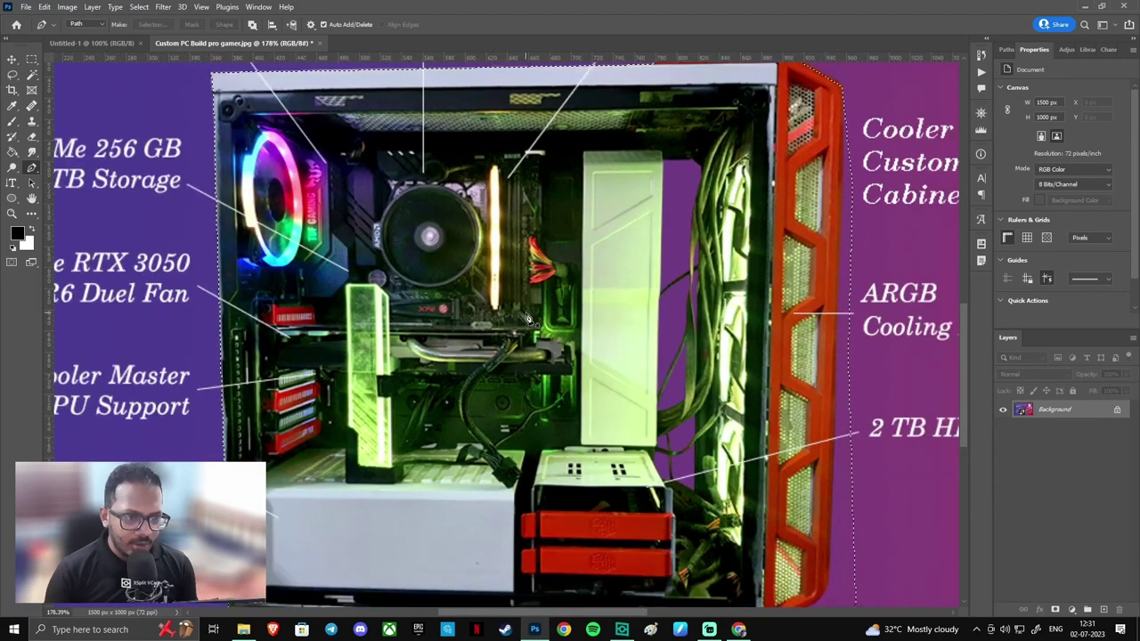
{"action": "scroll", "coordinate": [529, 318], "scroll_direction": "down", "scroll_amount": 2}
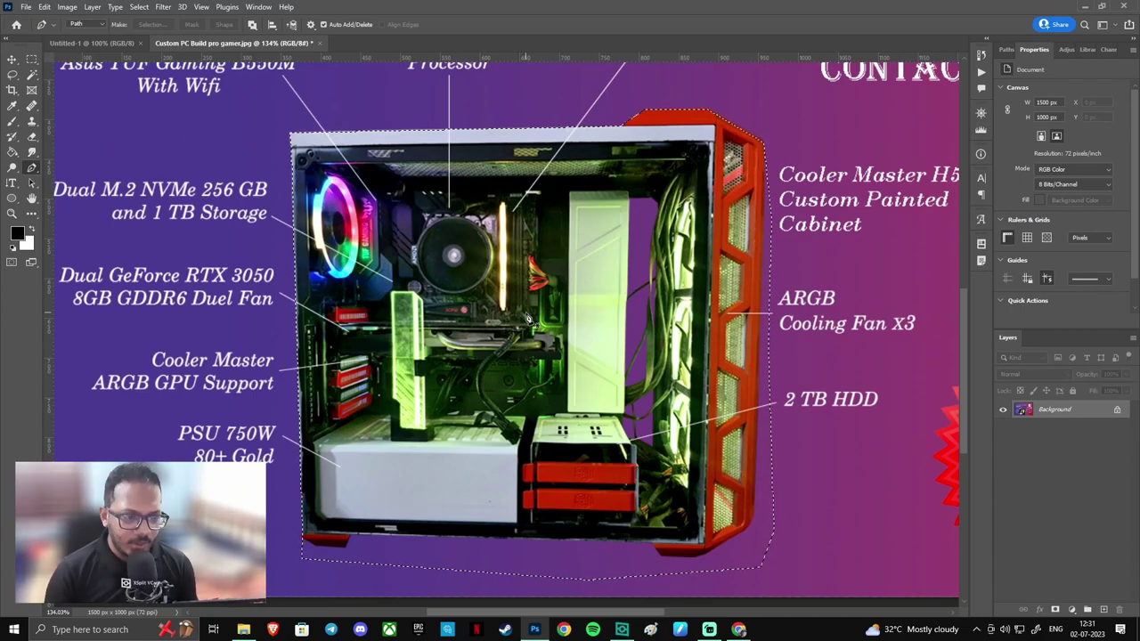
{"action": "scroll", "coordinate": [528, 318], "scroll_direction": "up", "scroll_amount": 1}
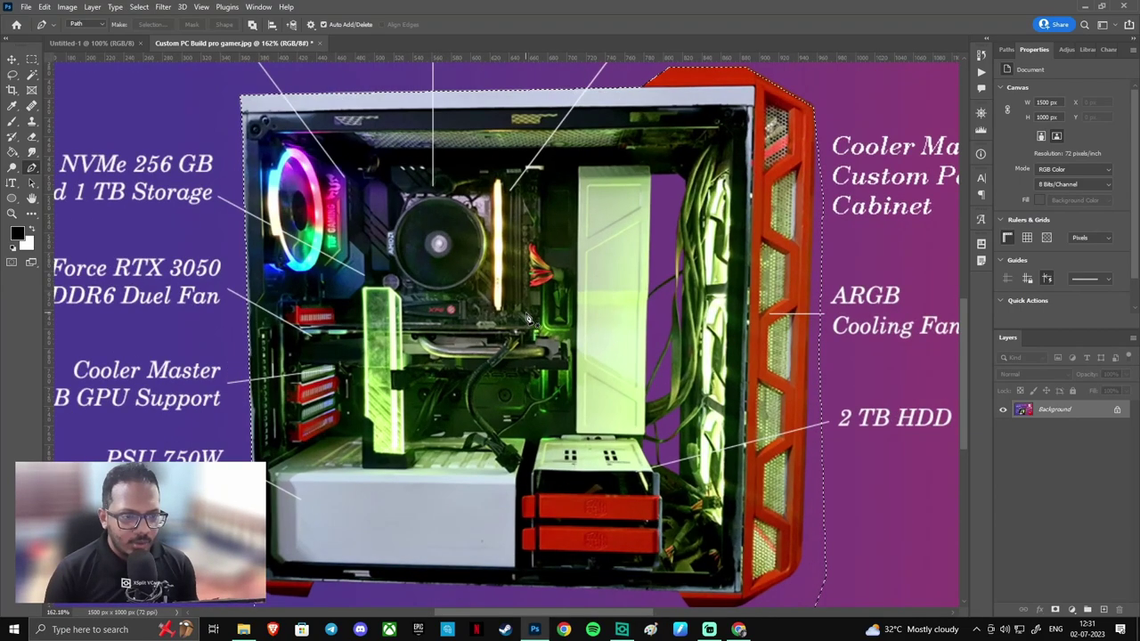
{"action": "scroll", "coordinate": [529, 319], "scroll_direction": "up", "scroll_amount": 1}
{"action": "scroll", "coordinate": [528, 318], "scroll_direction": "up", "scroll_amount": 1}
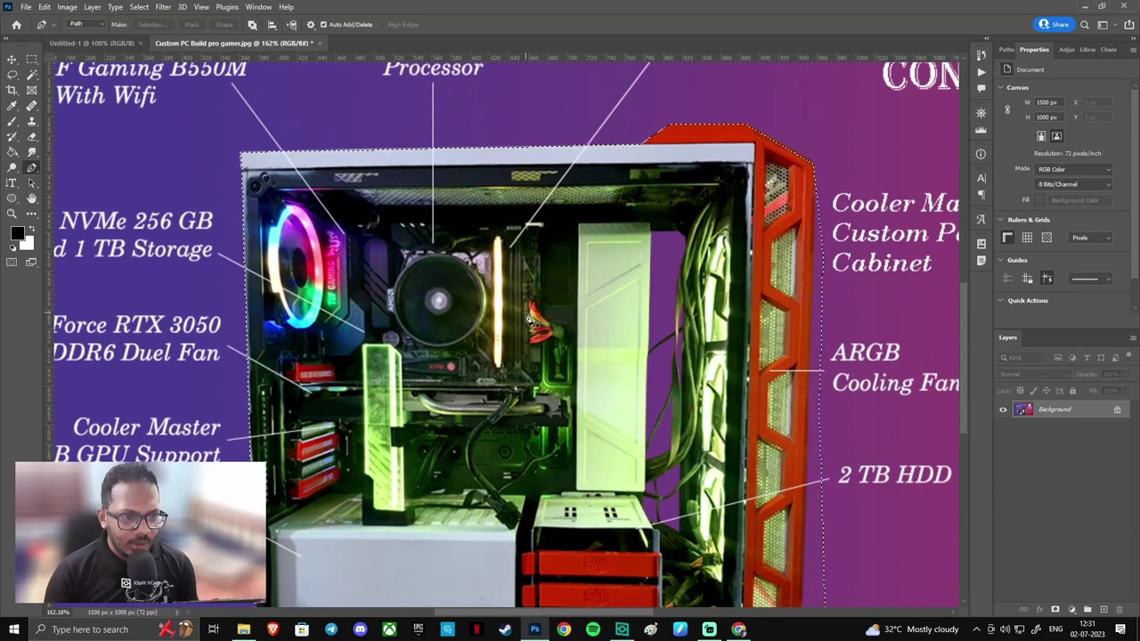
{"action": "scroll", "coordinate": [528, 318], "scroll_direction": "down", "scroll_amount": 2}
{"action": "scroll", "coordinate": [528, 318], "scroll_direction": "up", "scroll_amount": 1}
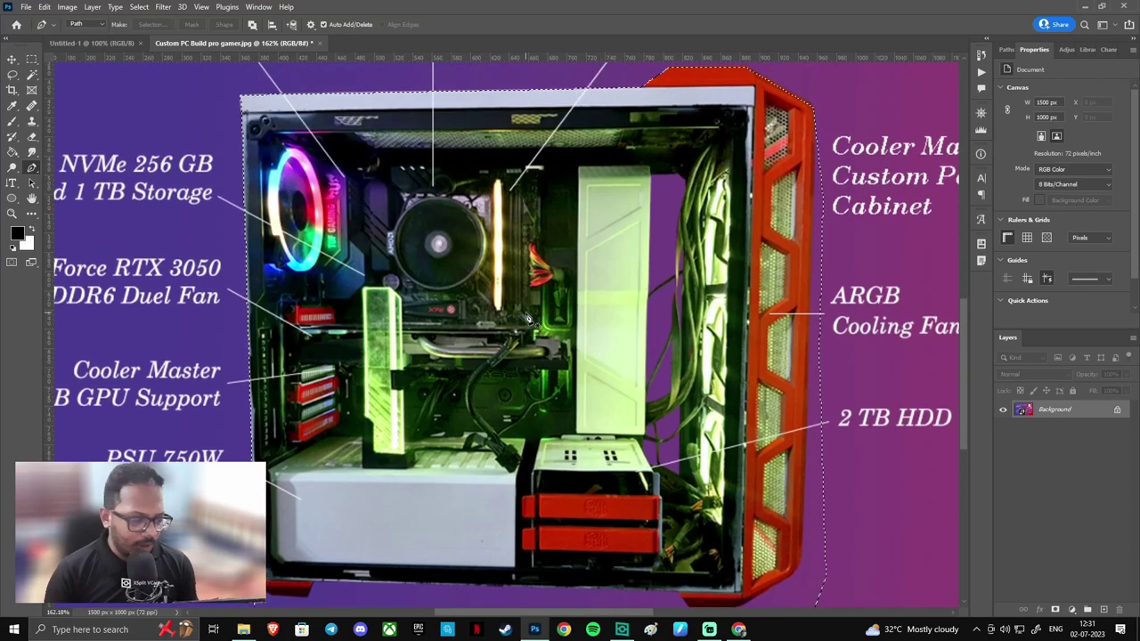
{"action": "scroll", "coordinate": [528, 318], "scroll_direction": "right", "scroll_amount": 1}
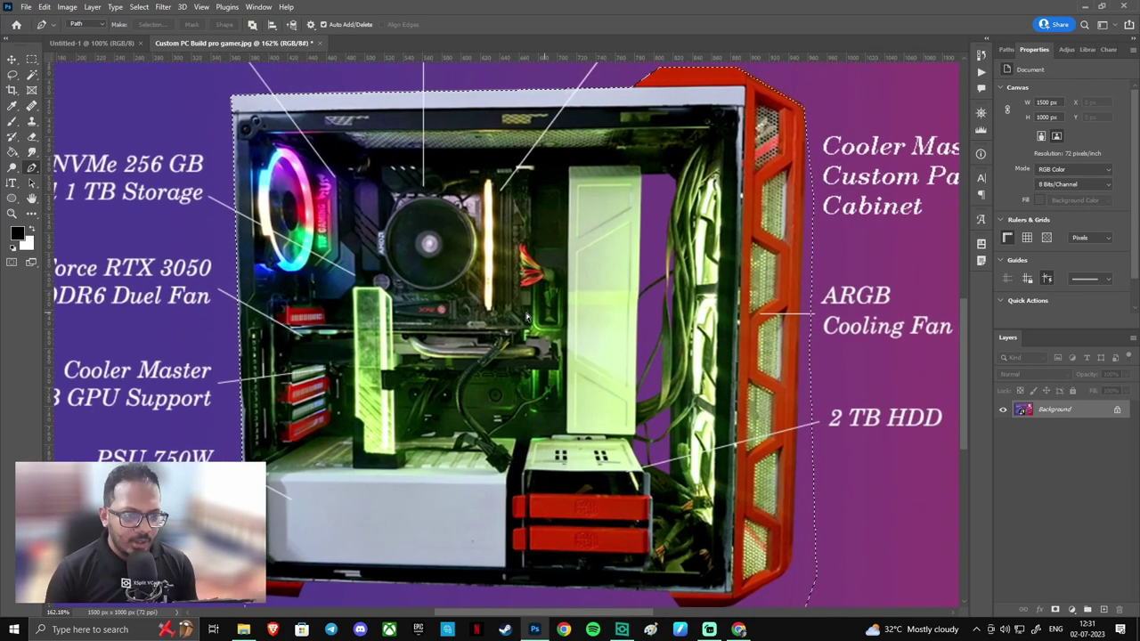
{"action": "scroll", "coordinate": [527, 318], "scroll_direction": "left", "scroll_amount": 3}
{"action": "scroll", "coordinate": [529, 319], "scroll_direction": "right", "scroll_amount": 2}
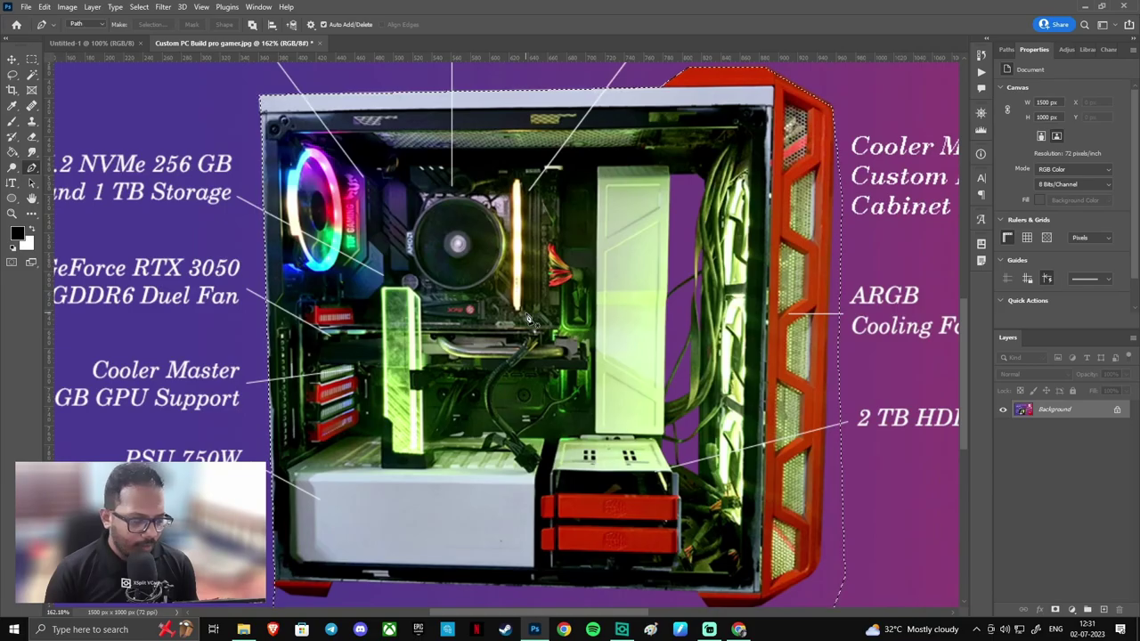
{"action": "scroll", "coordinate": [528, 318], "scroll_direction": "down", "scroll_amount": 1}
{"action": "scroll", "coordinate": [820, 209], "scroll_direction": "left", "scroll_amount": 4}
{"action": "mouse_move", "coordinate": [819, 209]}
{"action": "left_mouse_down"}
{"action": "mouse_move", "coordinate": [475, 423]}
{"action": "mouse_move", "coordinate": [857, 359]}
{"action": "mouse_move", "coordinate": [316, 267]}
{"action": "mouse_move", "coordinate": [595, 481]}
{"action": "mouse_move", "coordinate": [724, 271]}
{"action": "mouse_move", "coordinate": [425, 244]}
{"action": "mouse_move", "coordinate": [416, 329]}
{"action": "mouse_move", "coordinate": [345, 445]}
{"action": "left_mouse_up"}
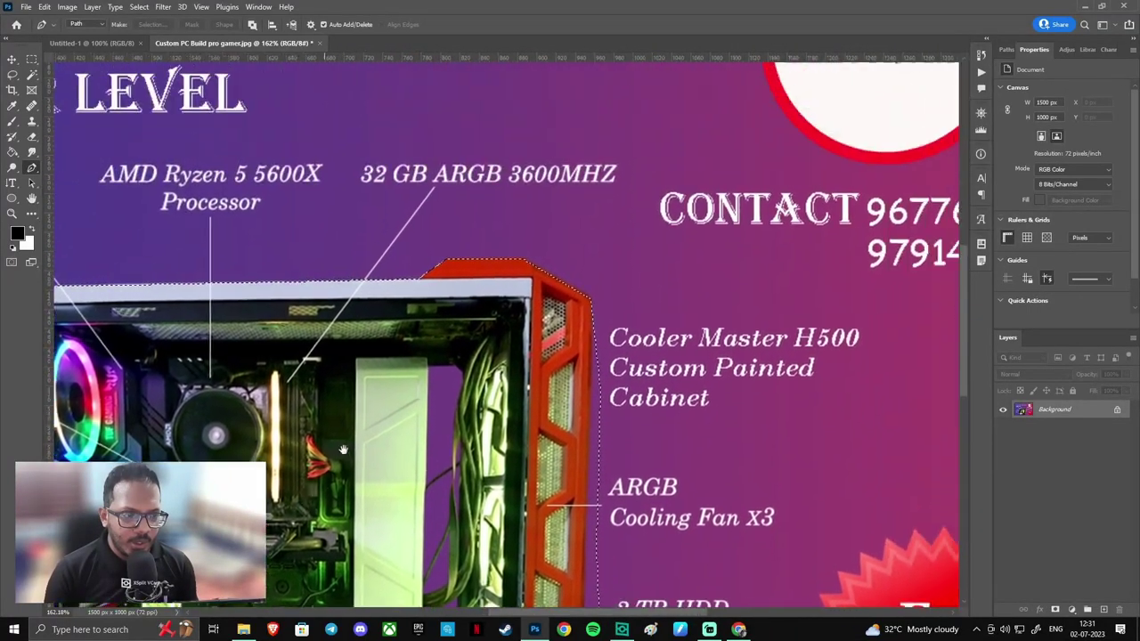
{"action": "mouse_move", "coordinate": [751, 251]}
{"action": "left_mouse_down"}
{"action": "mouse_move", "coordinate": [500, 407]}
{"action": "mouse_move", "coordinate": [473, 443]}
{"action": "left_mouse_up"}
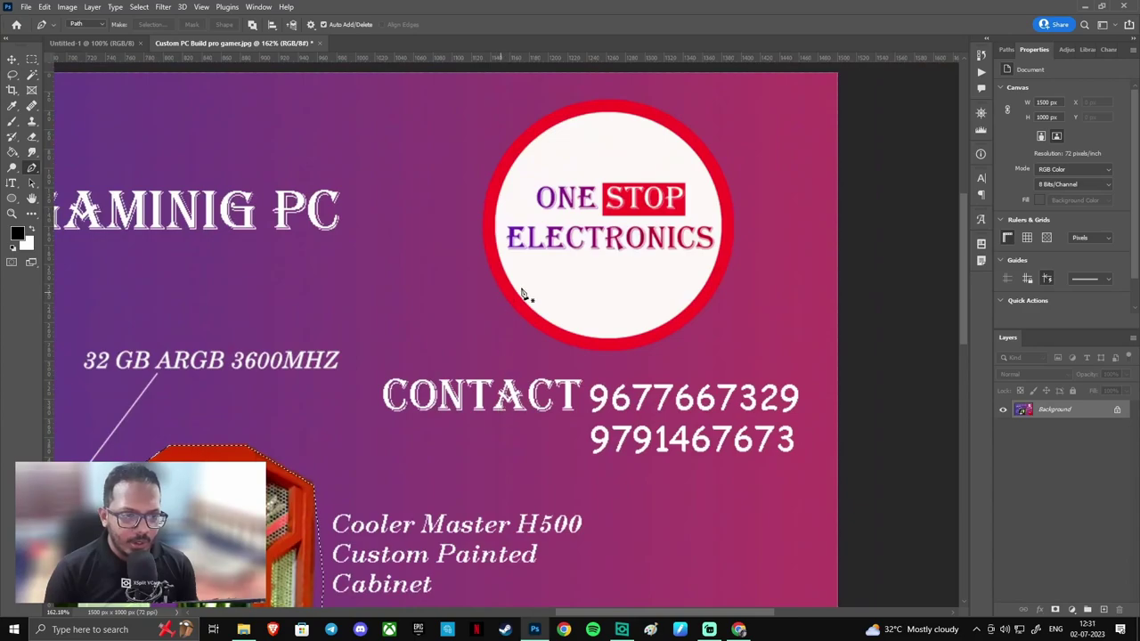
{"action": "key", "text": "w"}
{"action": "left_click", "coordinate": [574, 282]}
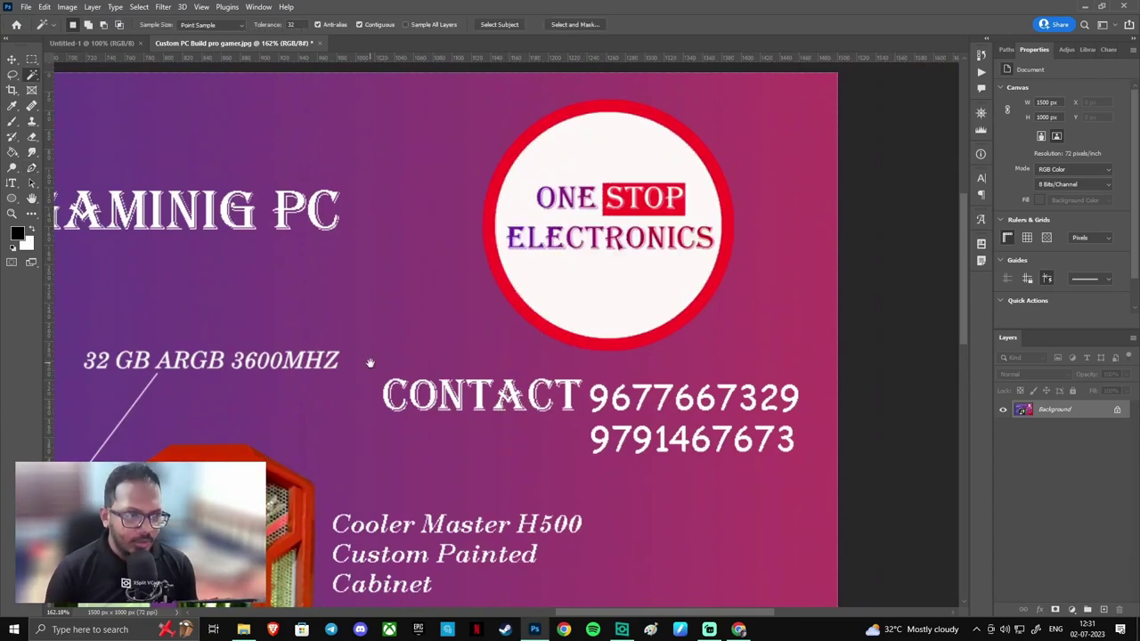
{"action": "left_click_drag", "start_coordinate": [371, 364], "coordinate": [674, 255]}
{"action": "left_click_drag", "start_coordinate": [361, 385], "coordinate": [529, 283]}
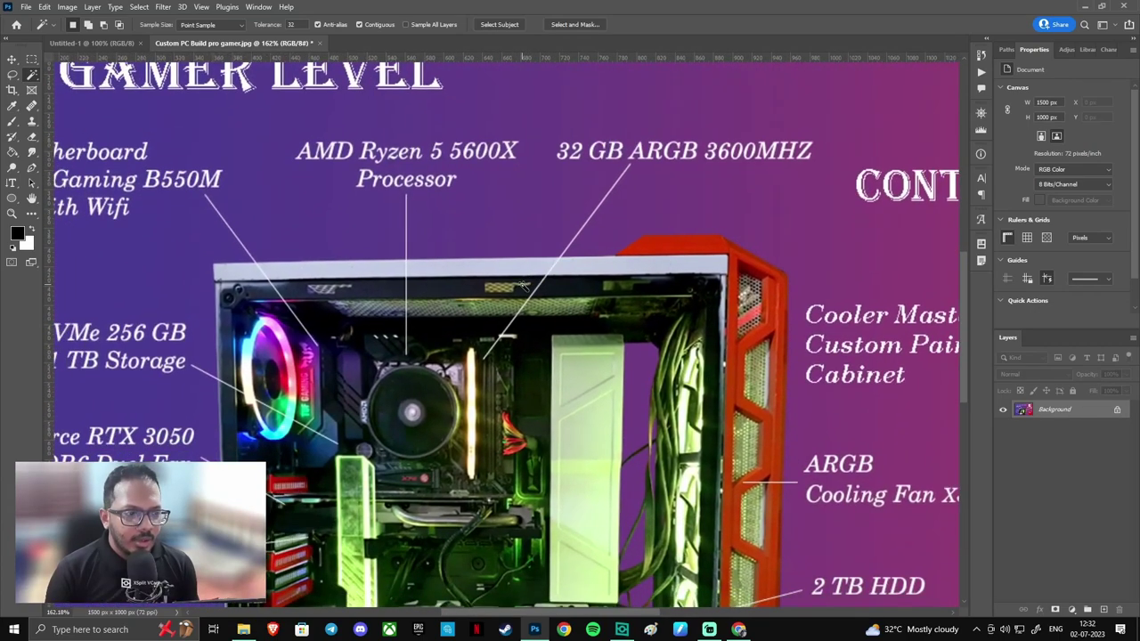
{"action": "scroll", "coordinate": [521, 296], "scroll_direction": "down", "scroll_amount": 3}
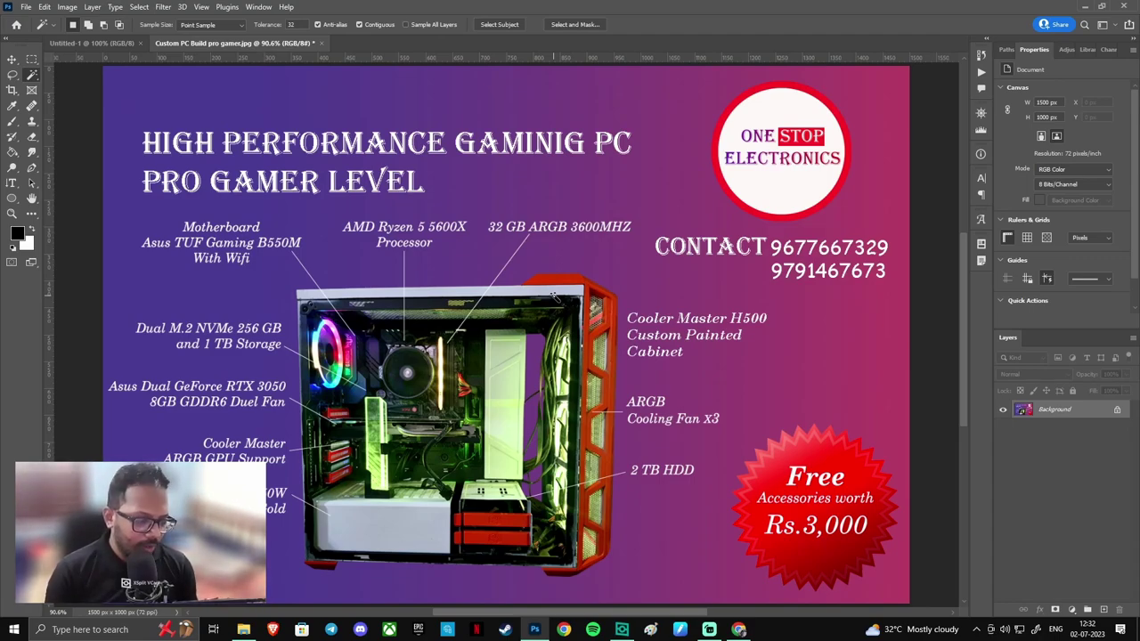
{"action": "scroll", "coordinate": [552, 297], "scroll_direction": "up", "scroll_amount": 2}
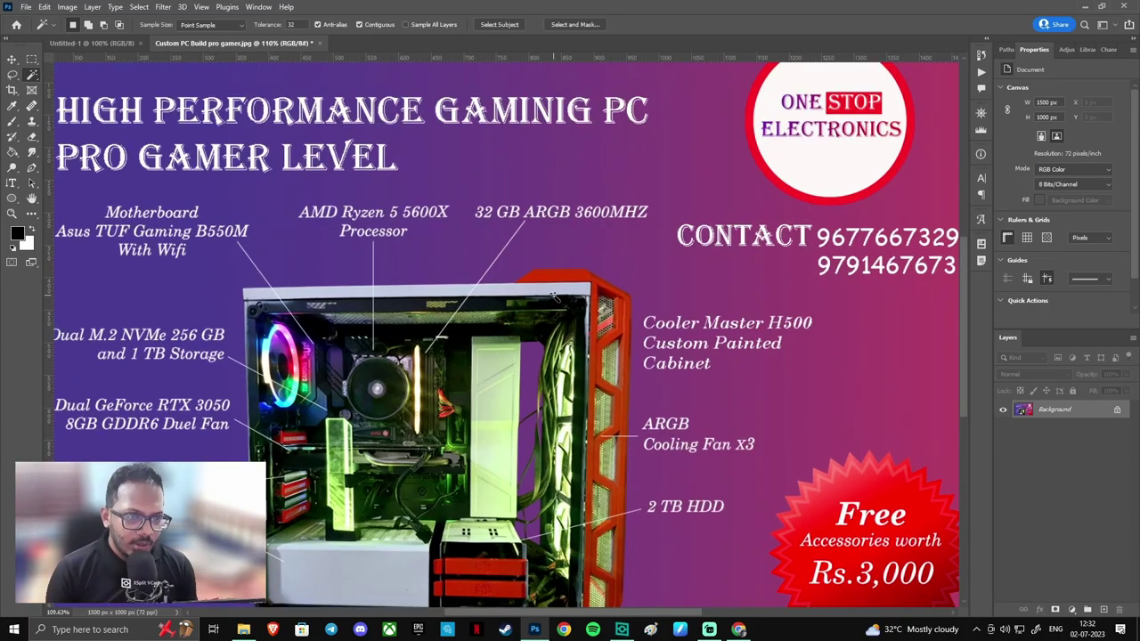
{"action": "scroll", "coordinate": [552, 297], "scroll_direction": "down", "scroll_amount": 3}
{"action": "scroll", "coordinate": [552, 296], "scroll_direction": "up", "scroll_amount": 4}
{"action": "scroll", "coordinate": [552, 297], "scroll_direction": "up", "scroll_amount": 2}
{"action": "scroll", "coordinate": [553, 297], "scroll_direction": "down", "scroll_amount": 1}
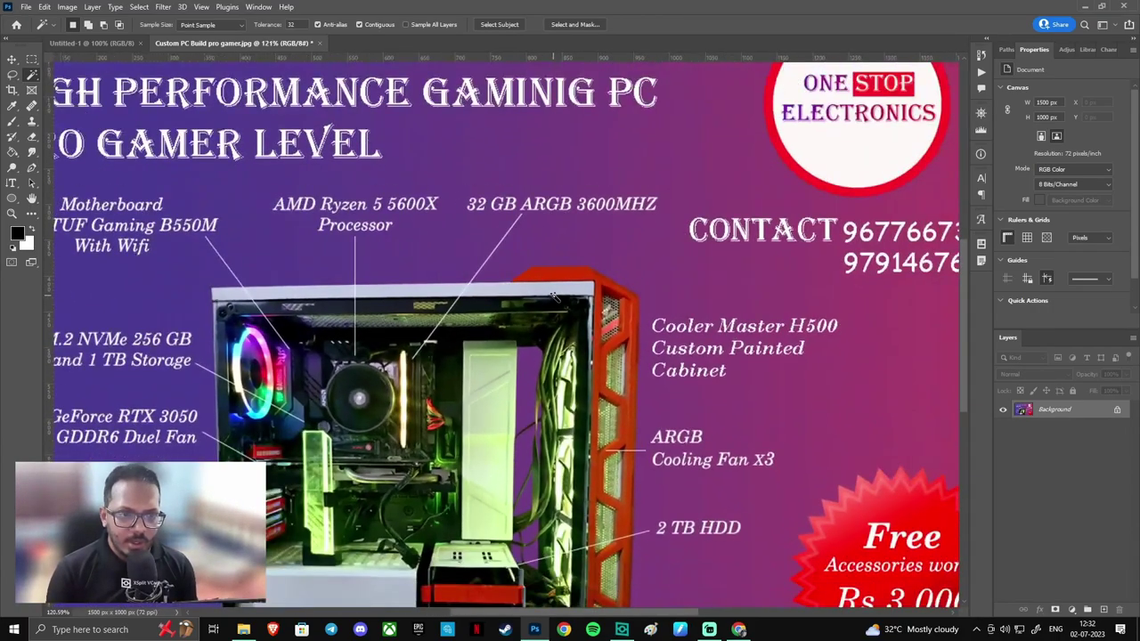
{"action": "scroll", "coordinate": [552, 296], "scroll_direction": "down", "scroll_amount": 5}
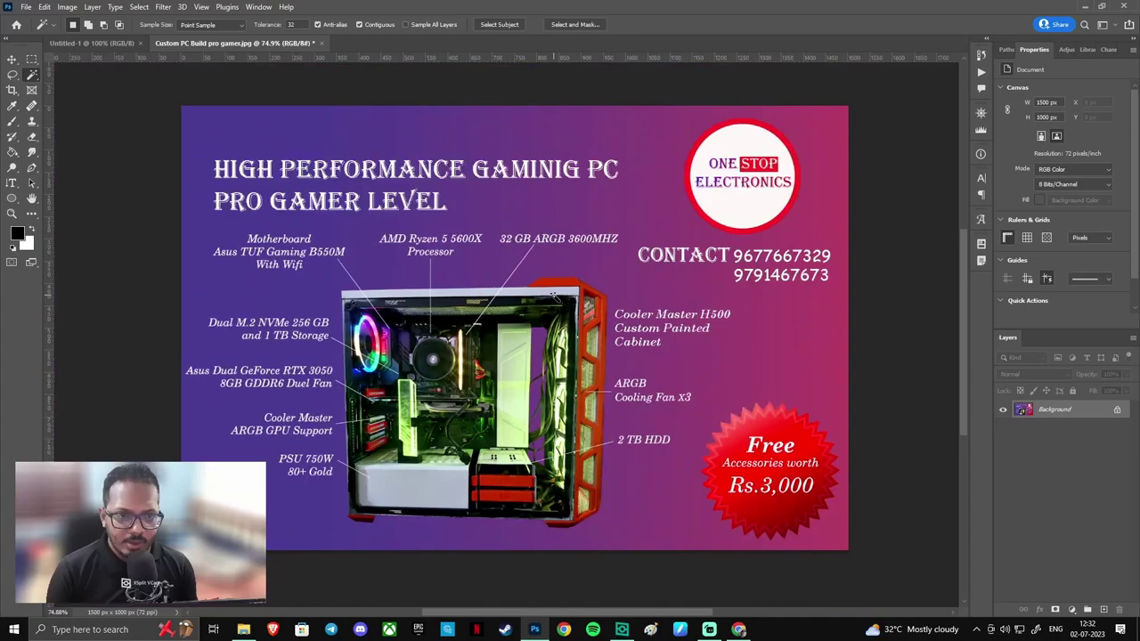
{"action": "scroll", "coordinate": [552, 297], "scroll_direction": "down", "scroll_amount": 2}
{"action": "scroll", "coordinate": [553, 296], "scroll_direction": "down", "scroll_amount": 1}
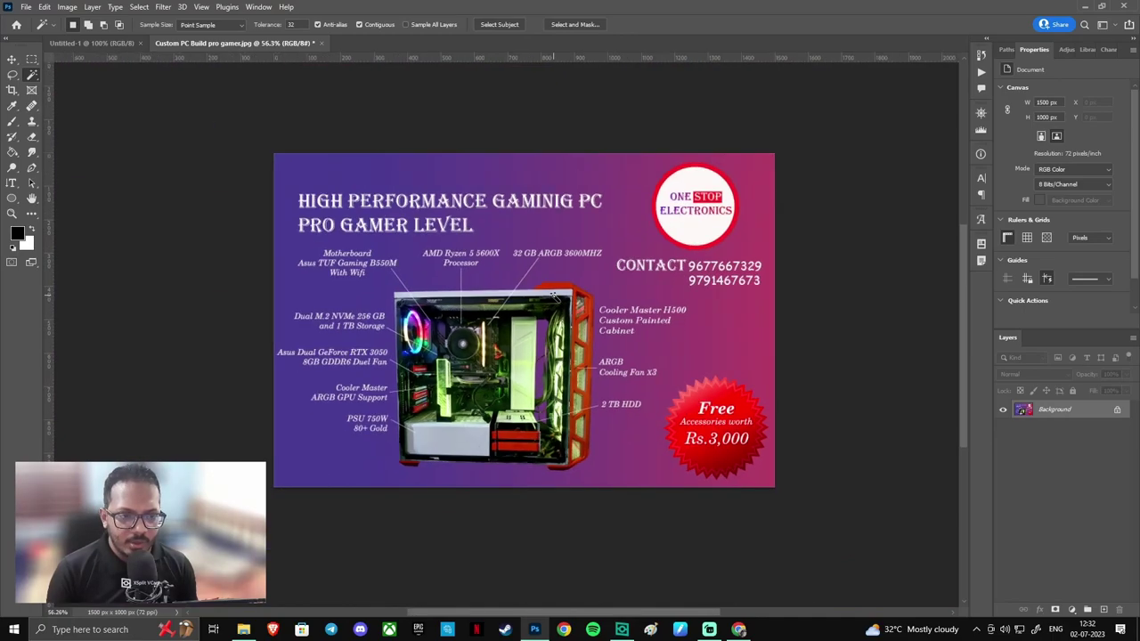
{"action": "scroll", "coordinate": [552, 296], "scroll_direction": "up", "scroll_amount": 12}
{"action": "scroll", "coordinate": [552, 296], "scroll_direction": "down", "scroll_amount": 2}
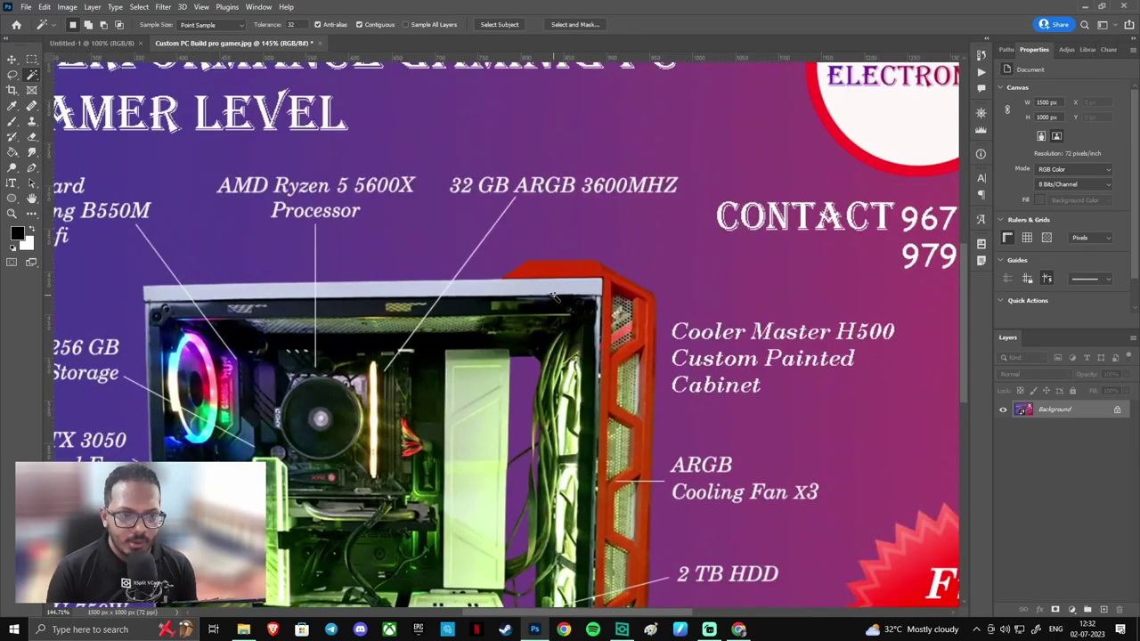
{"action": "scroll", "coordinate": [552, 297], "scroll_direction": "down", "scroll_amount": 3}
{"action": "scroll", "coordinate": [552, 297], "scroll_direction": "down", "scroll_amount": 1}
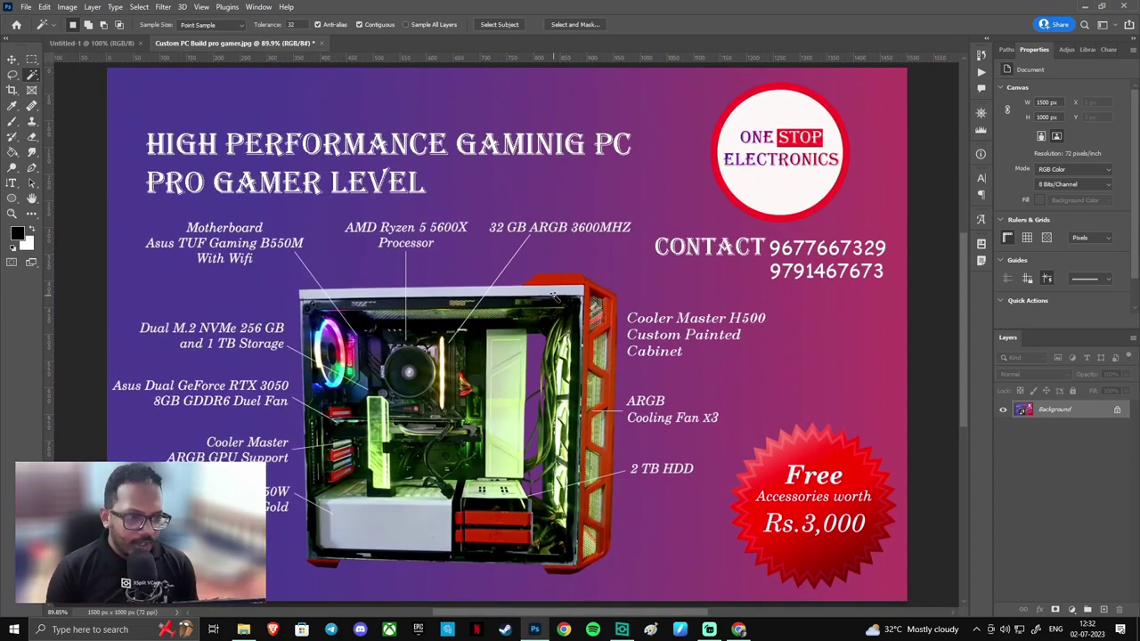
{"action": "scroll", "coordinate": [552, 296], "scroll_direction": "down", "scroll_amount": 1}
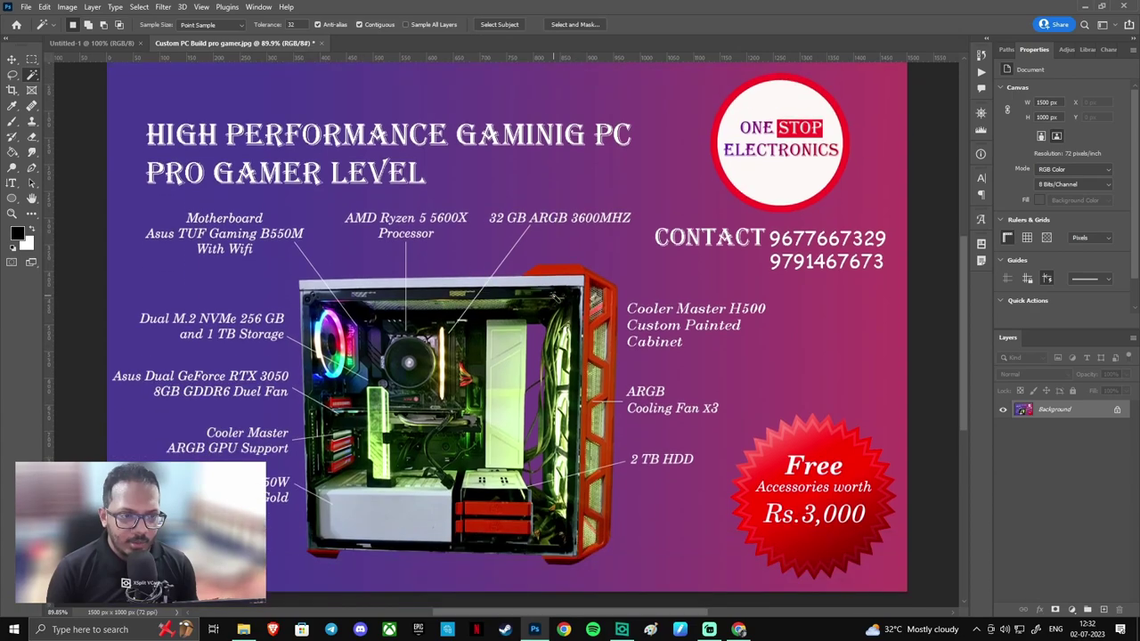
{"action": "scroll", "coordinate": [553, 297], "scroll_direction": "down", "scroll_amount": 1}
{"action": "scroll", "coordinate": [553, 297], "scroll_direction": "down", "scroll_amount": 1}
{"action": "scroll", "coordinate": [552, 297], "scroll_direction": "up", "scroll_amount": 2}
{"action": "scroll", "coordinate": [552, 297], "scroll_direction": "down", "scroll_amount": 1}
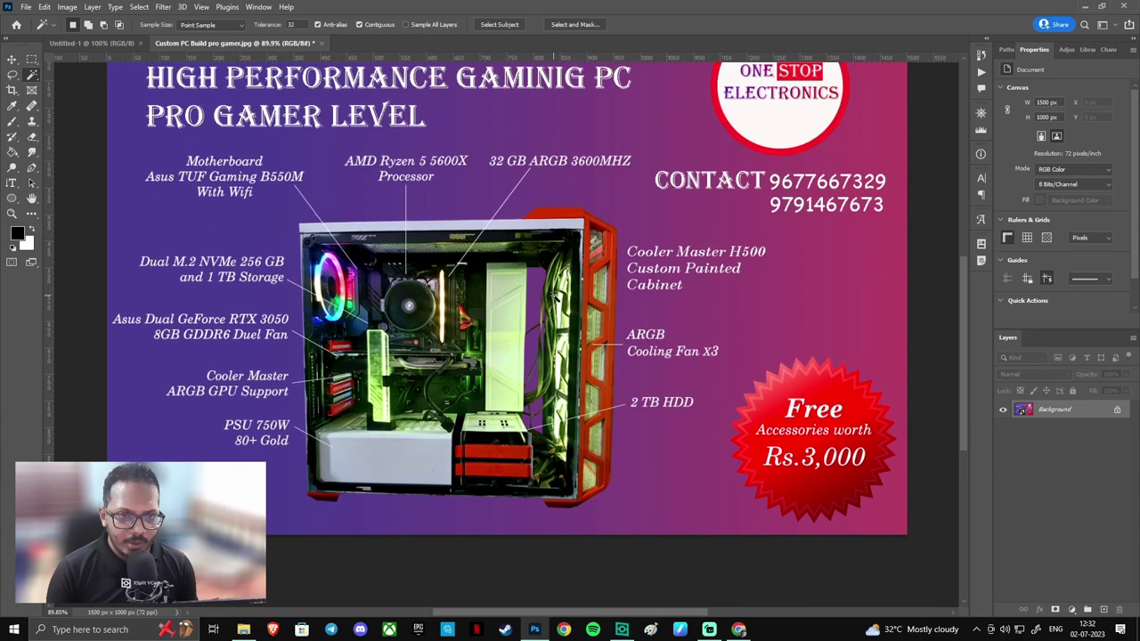
{"action": "scroll", "coordinate": [552, 296], "scroll_direction": "up", "scroll_amount": 1}
{"action": "scroll", "coordinate": [553, 296], "scroll_direction": "up", "scroll_amount": 1}
{"action": "scroll", "coordinate": [552, 296], "scroll_direction": "down", "scroll_amount": 1}
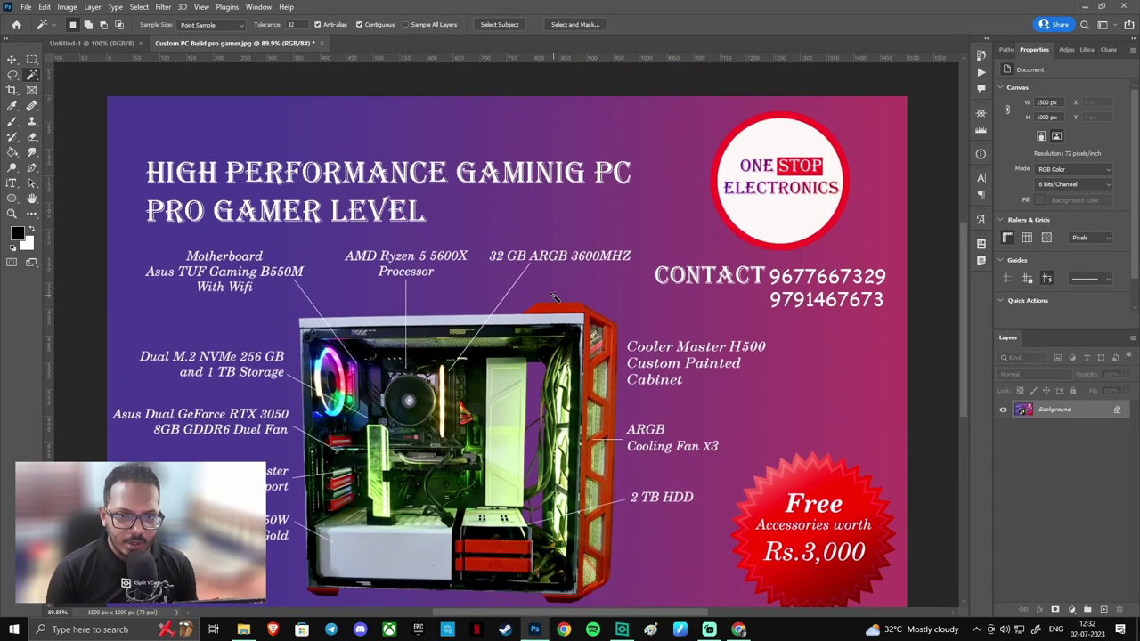
{"action": "scroll", "coordinate": [552, 297], "scroll_direction": "down", "scroll_amount": 1}
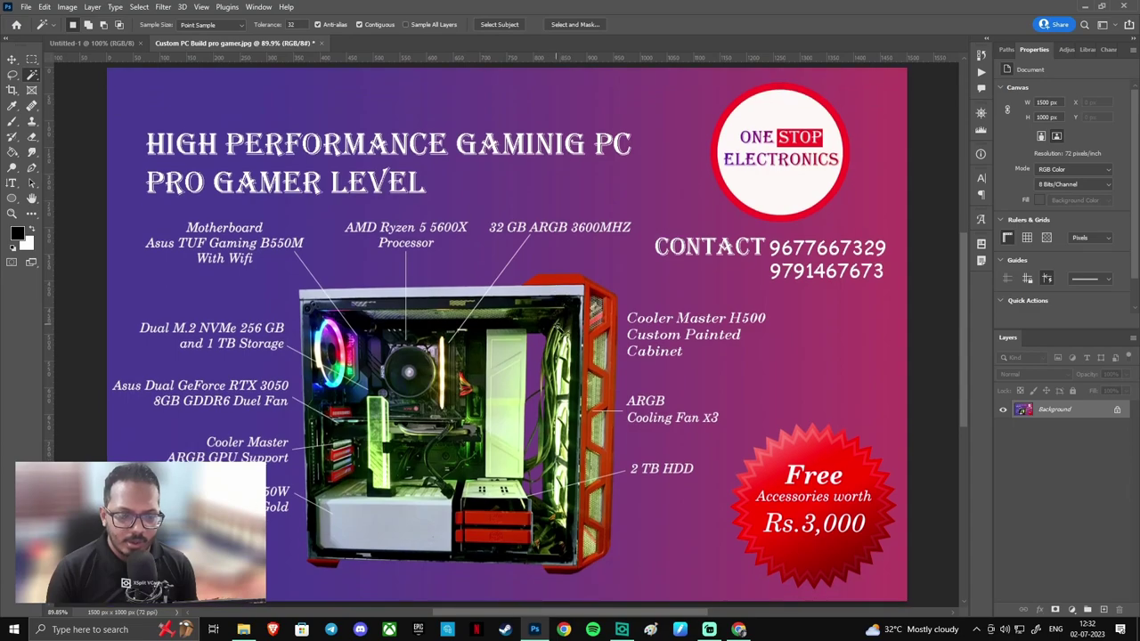
{"action": "left_click", "coordinate": [244, 630]}
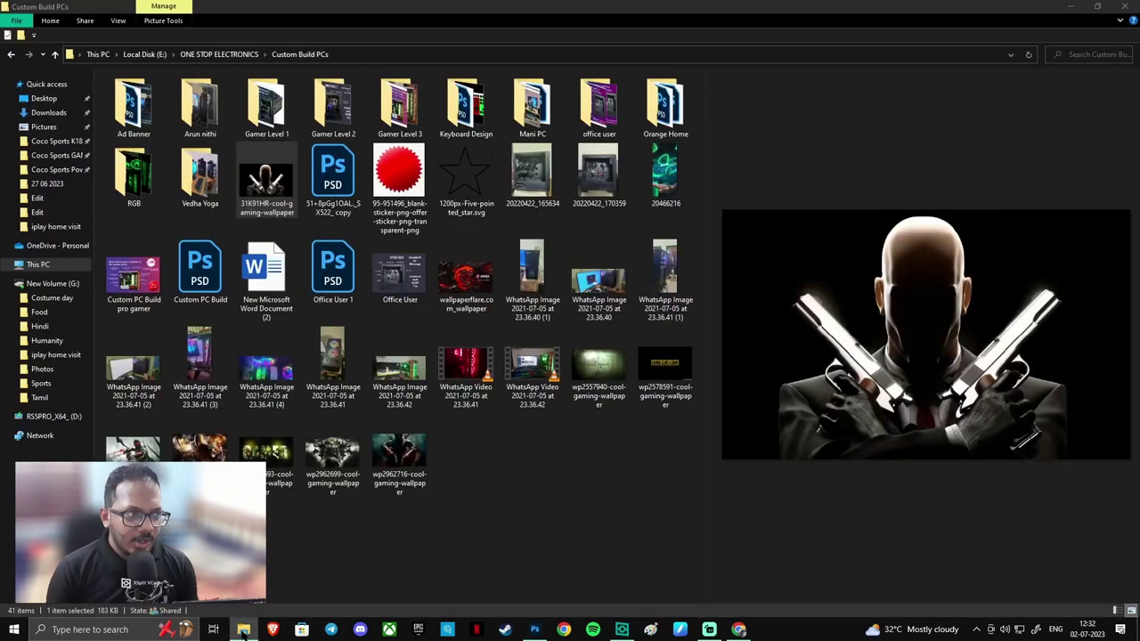
{"action": "right_click", "coordinate": [249, 628]}
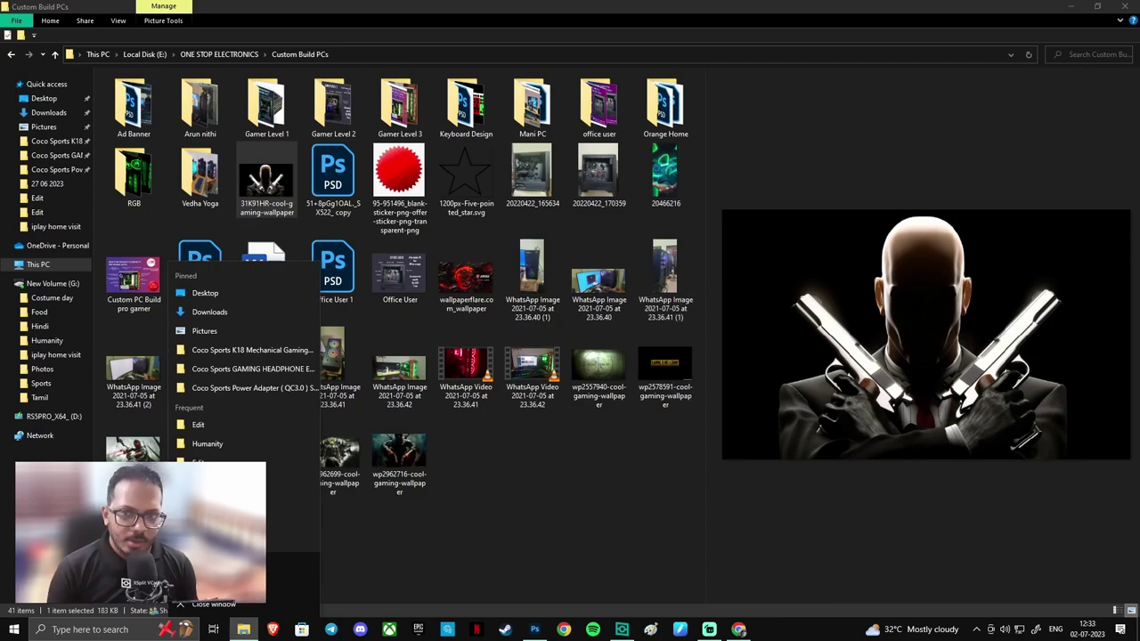
{"action": "left_click", "coordinate": [1125, 6]}
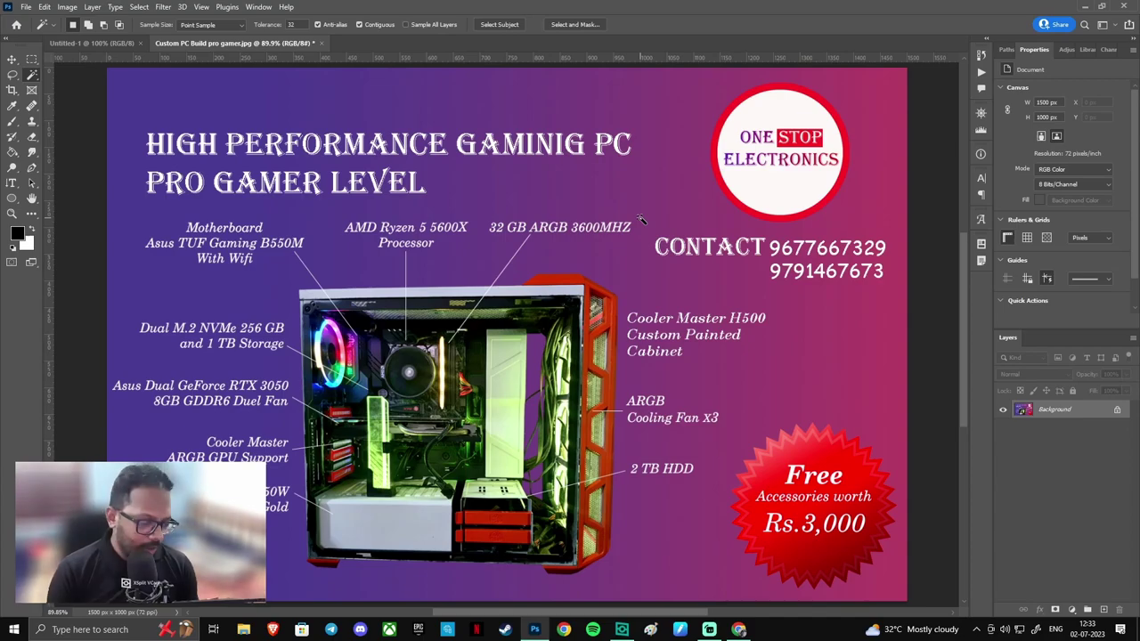
- Tilt the flyer view about 10° with Rotate View, then ease it back toward level
{"action": "left_click_drag", "start_coordinate": [639, 218], "coordinate": [653, 261]}
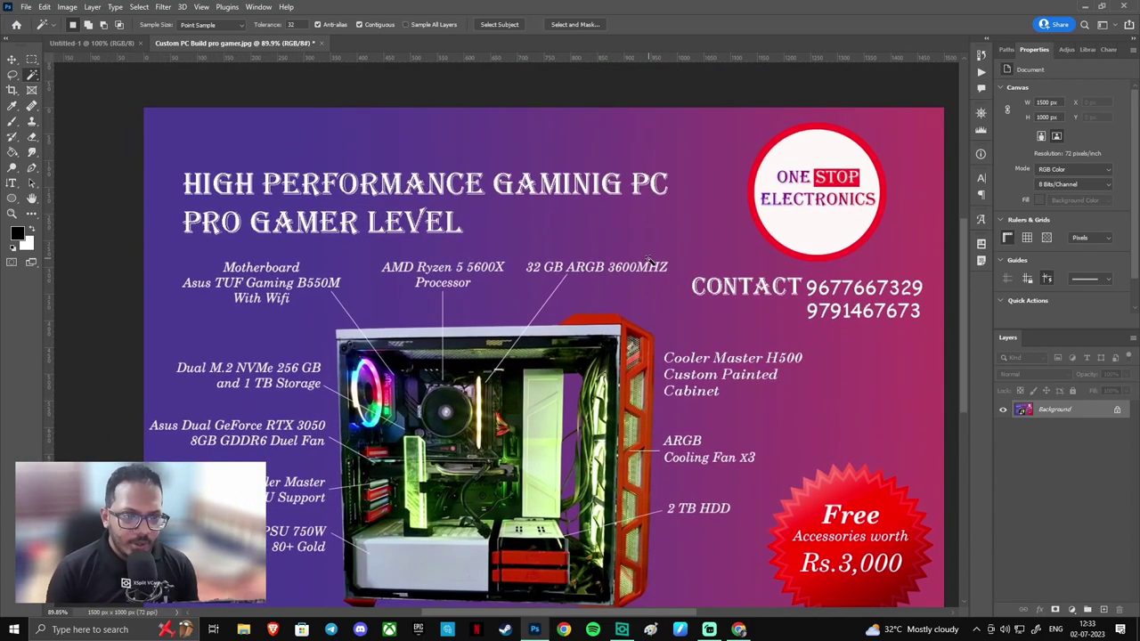
{"action": "key", "text": "r"}
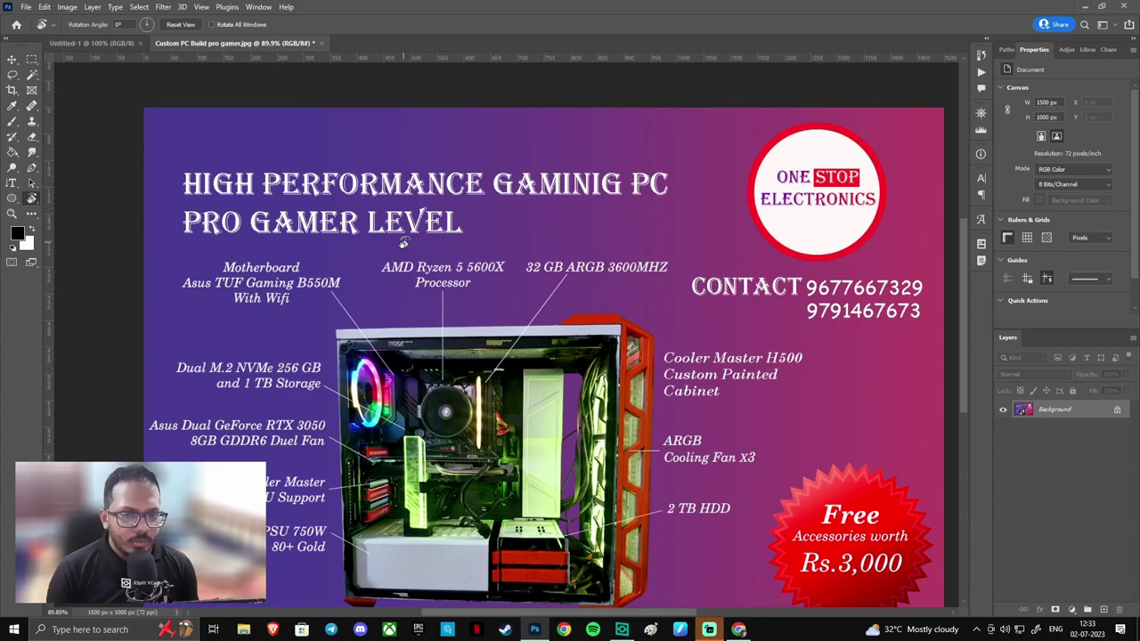
{"action": "left_click_drag", "start_coordinate": [437, 239], "coordinate": [450, 229]}
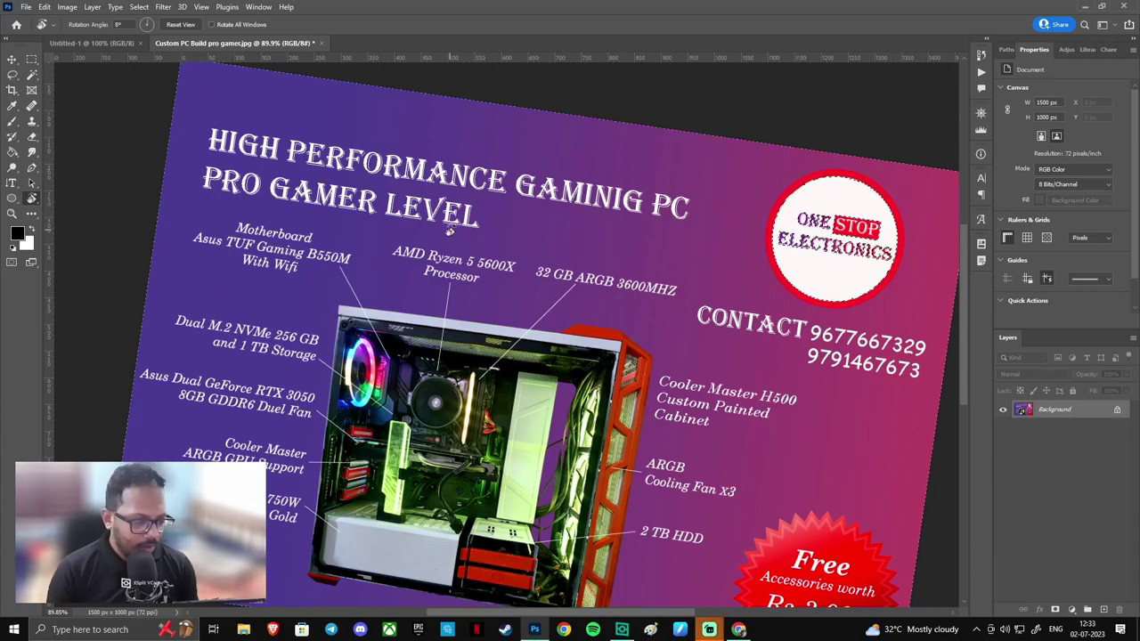
{"action": "key", "text": "e"}
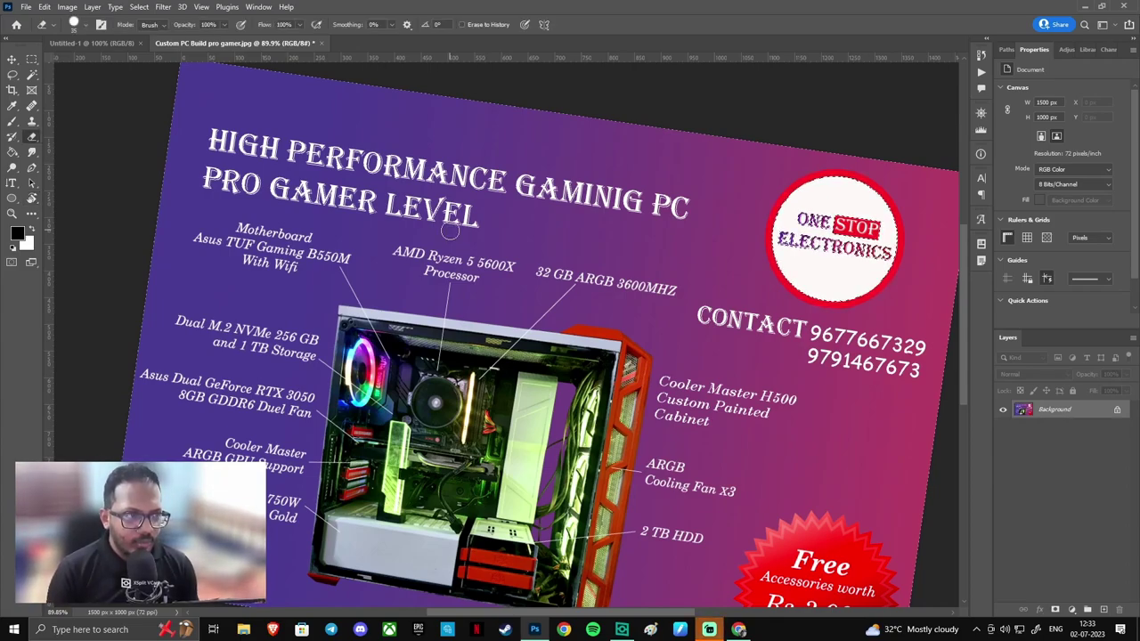
{"action": "key", "text": "r"}
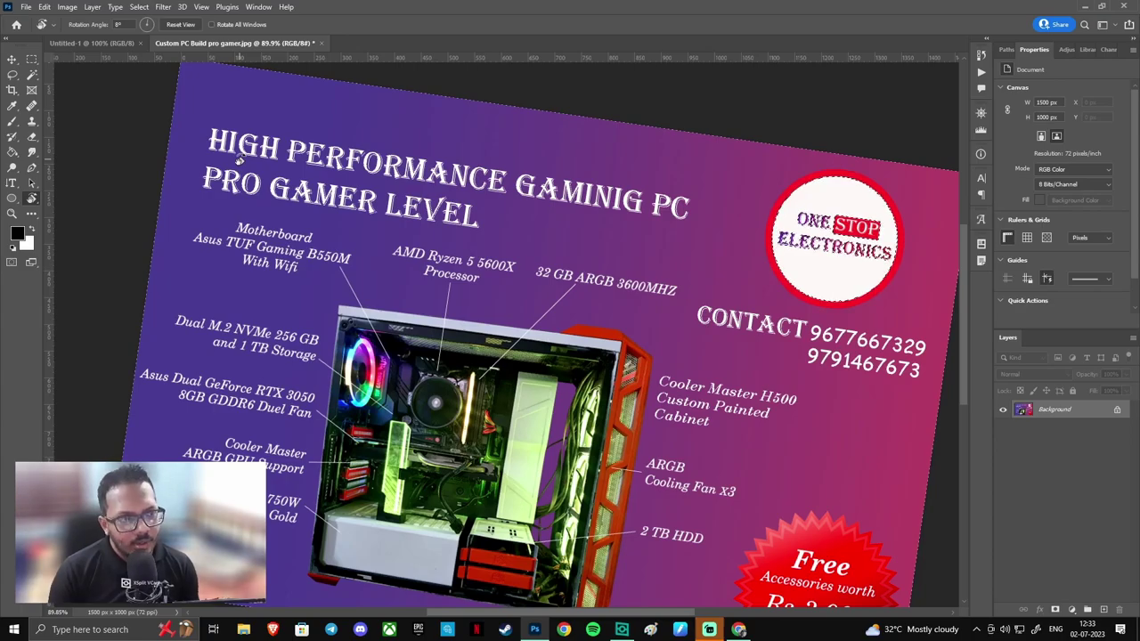
{"action": "mouse_move", "coordinate": [239, 158]}
{"action": "left_mouse_down"}
{"action": "mouse_move", "coordinate": [257, 193]}
{"action": "mouse_move", "coordinate": [461, 165]}
{"action": "mouse_move", "coordinate": [388, 231]}
{"action": "left_mouse_up"}
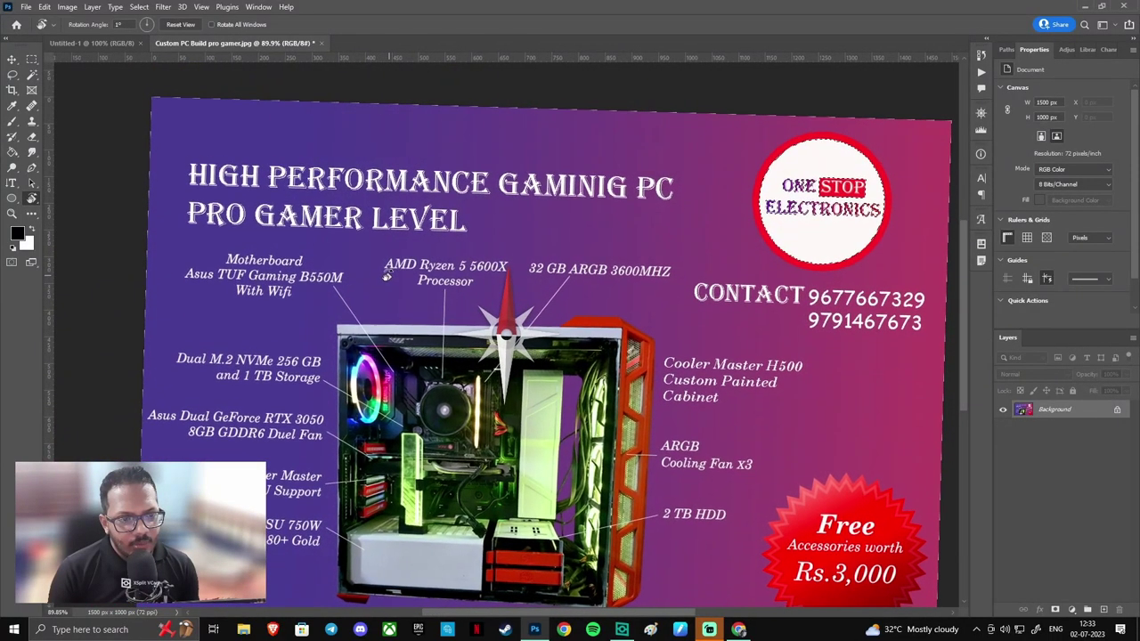
{"action": "left_click_drag", "start_coordinate": [388, 273], "coordinate": [383, 283]}
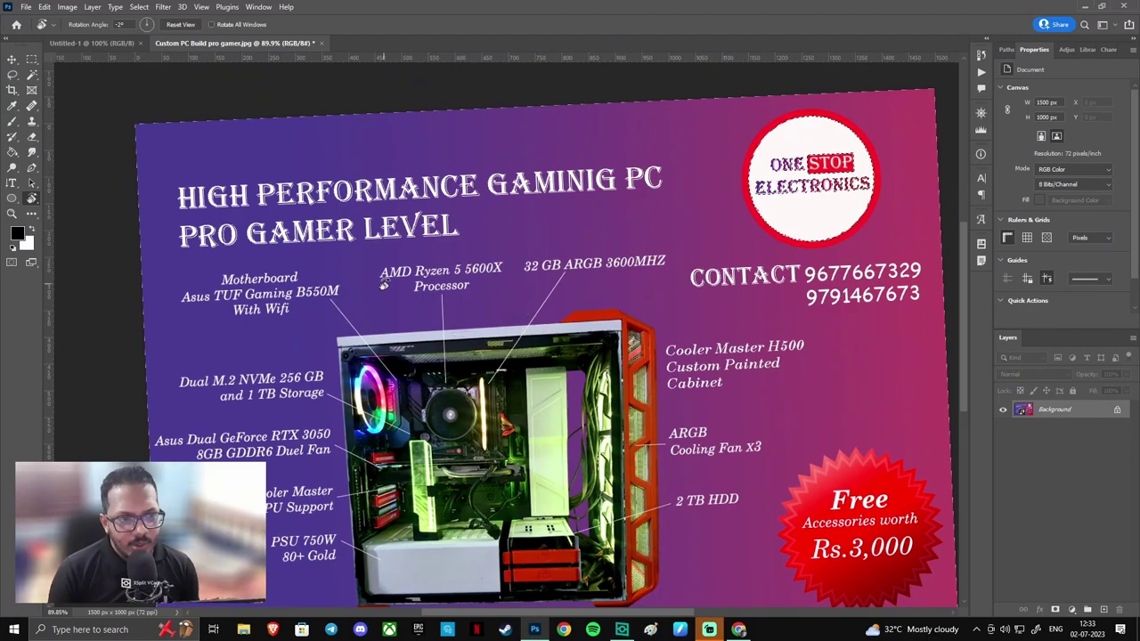
{"action": "mouse_move", "coordinate": [358, 293]}
{"action": "left_mouse_down"}
{"action": "mouse_move", "coordinate": [370, 270]}
{"action": "mouse_move", "coordinate": [427, 233]}
{"action": "mouse_move", "coordinate": [392, 293]}
{"action": "mouse_move", "coordinate": [513, 372]}
{"action": "mouse_move", "coordinate": [394, 297]}
{"action": "left_mouse_up"}
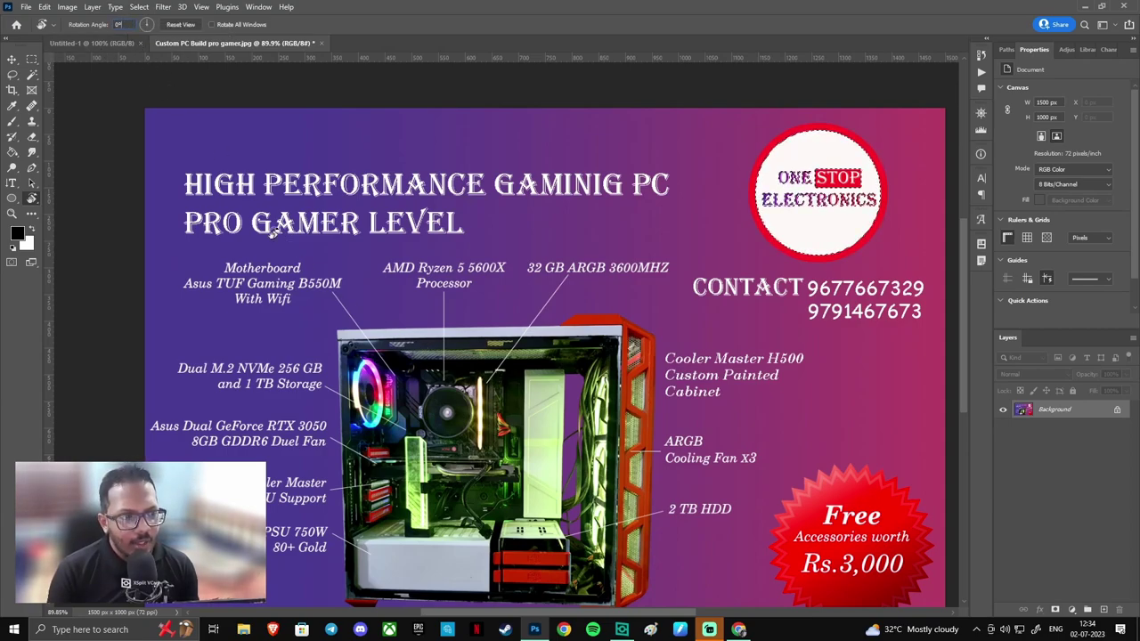
- Spin the flyer view by dragging, then set rotation angles of -90° and 90°
{"action": "mouse_move", "coordinate": [285, 248]}
{"action": "left_mouse_down"}
{"action": "mouse_move", "coordinate": [365, 180]}
{"action": "mouse_move", "coordinate": [554, 191]}
{"action": "mouse_move", "coordinate": [564, 204]}
{"action": "left_mouse_up"}
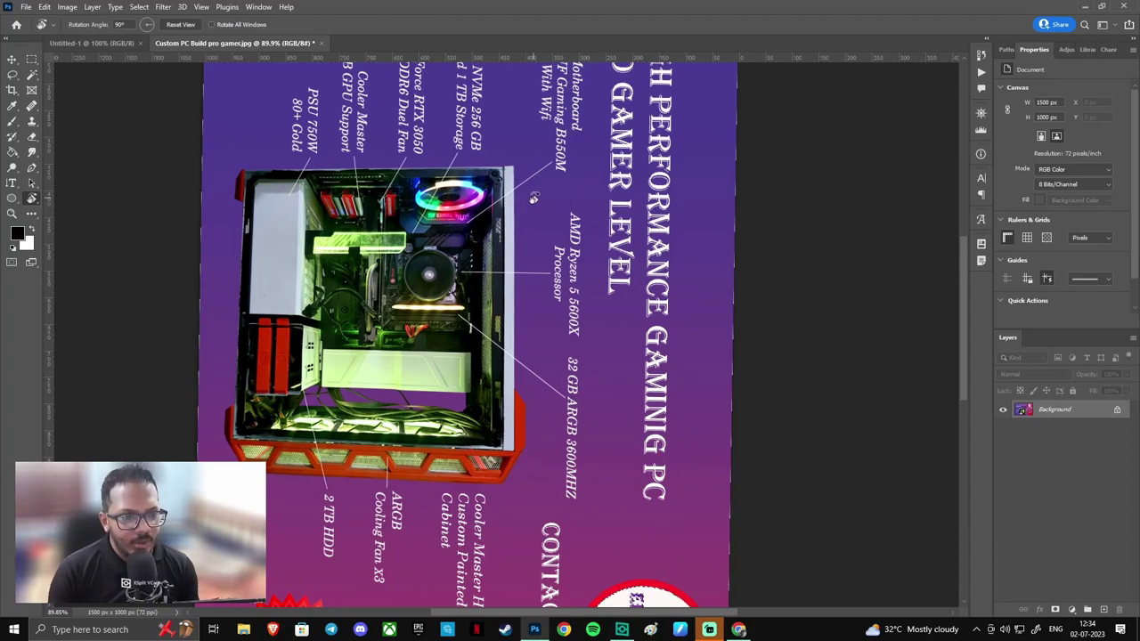
{"action": "mouse_move", "coordinate": [533, 197]}
{"action": "left_mouse_down"}
{"action": "mouse_move", "coordinate": [519, 364]}
{"action": "mouse_move", "coordinate": [472, 303]}
{"action": "left_mouse_up"}
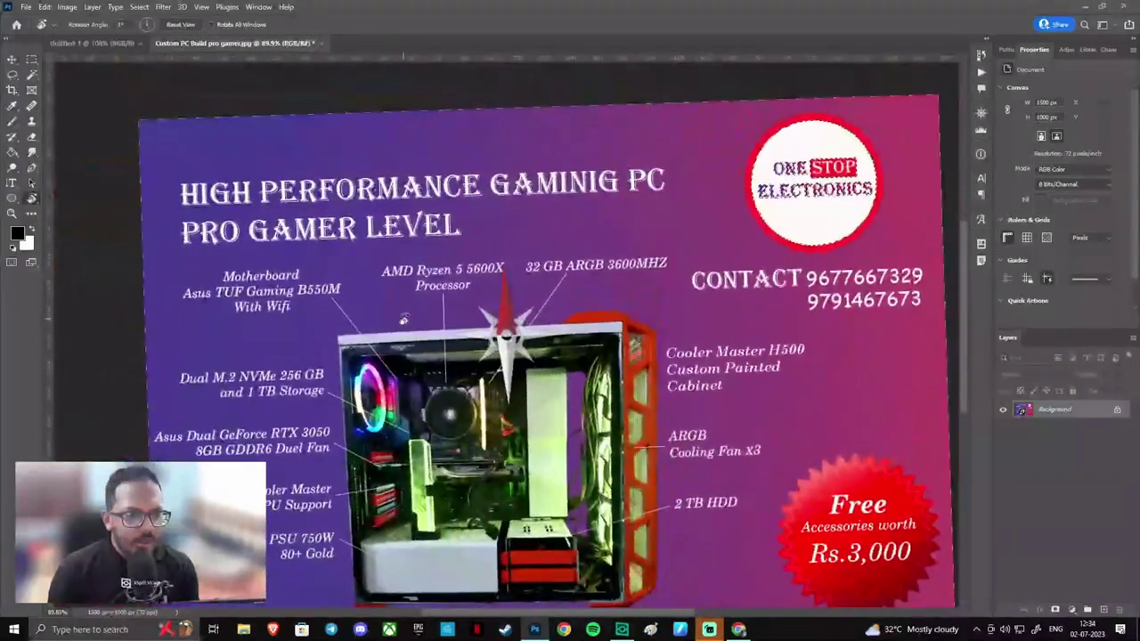
{"action": "left_click_drag", "start_coordinate": [472, 303], "coordinate": [251, 152]}
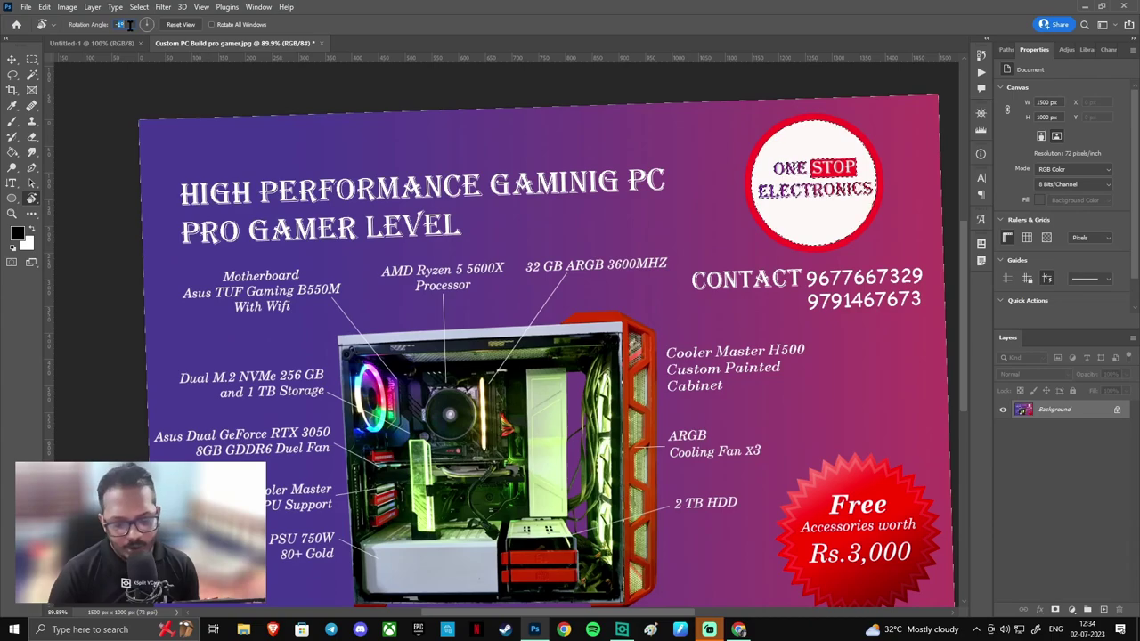
{"action": "type", "text": "-90"}
{"action": "key", "text": "Return"}
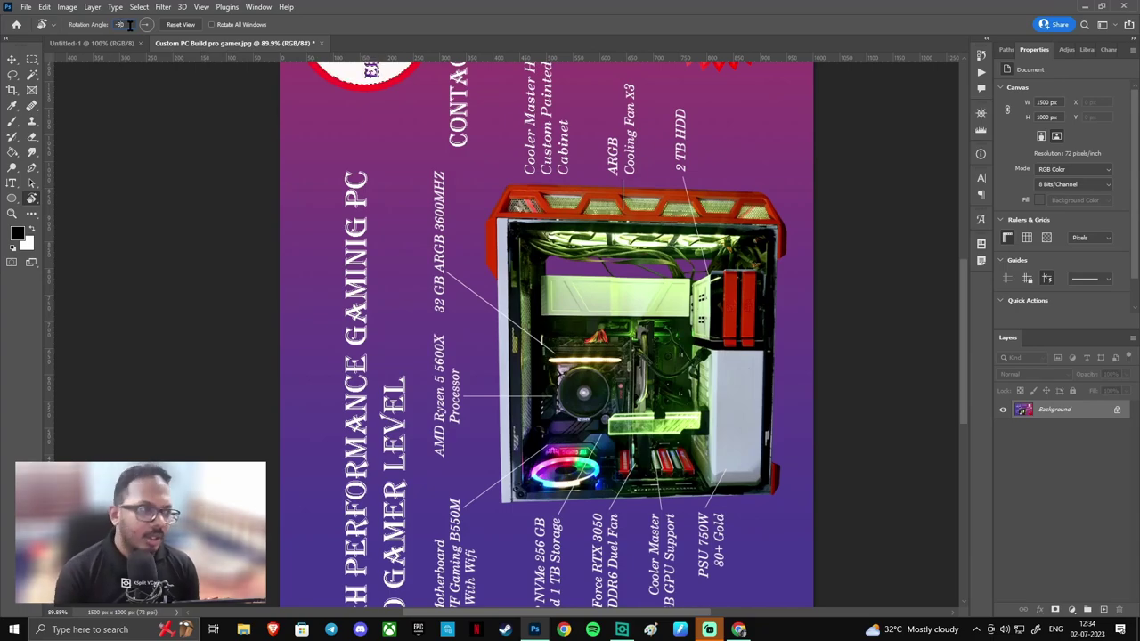
{"action": "type", "text": "90"}
{"action": "key", "text": "Return"}
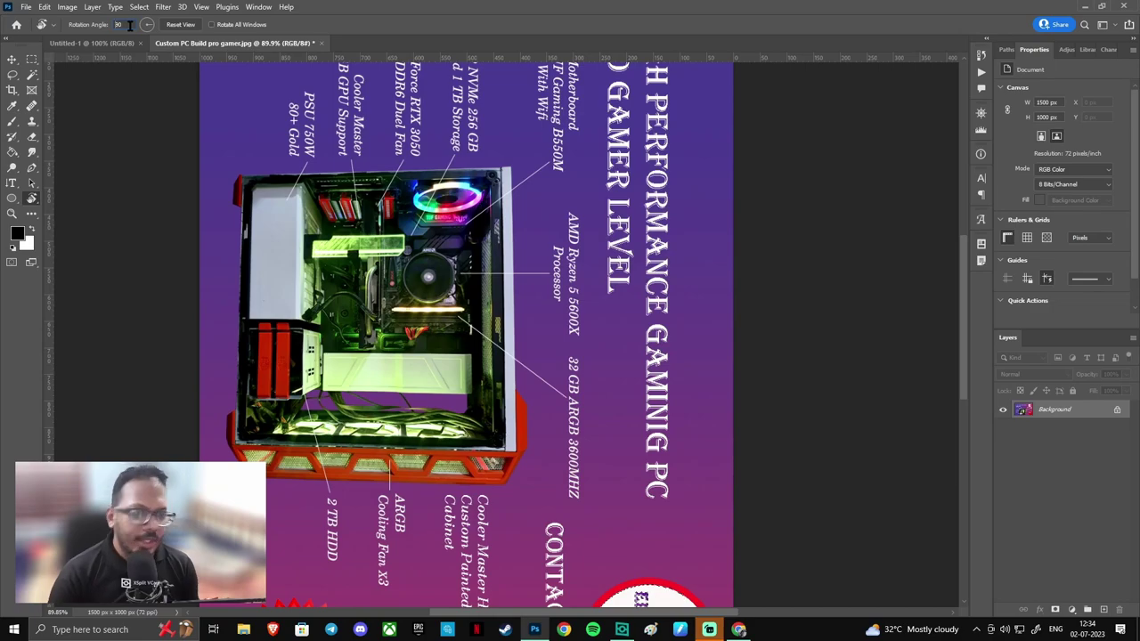
- Spin the flyer view around in one direction with the Rotate View tool
{"action": "scroll", "coordinate": [129, 24], "scroll_direction": "down", "scroll_amount": 2}
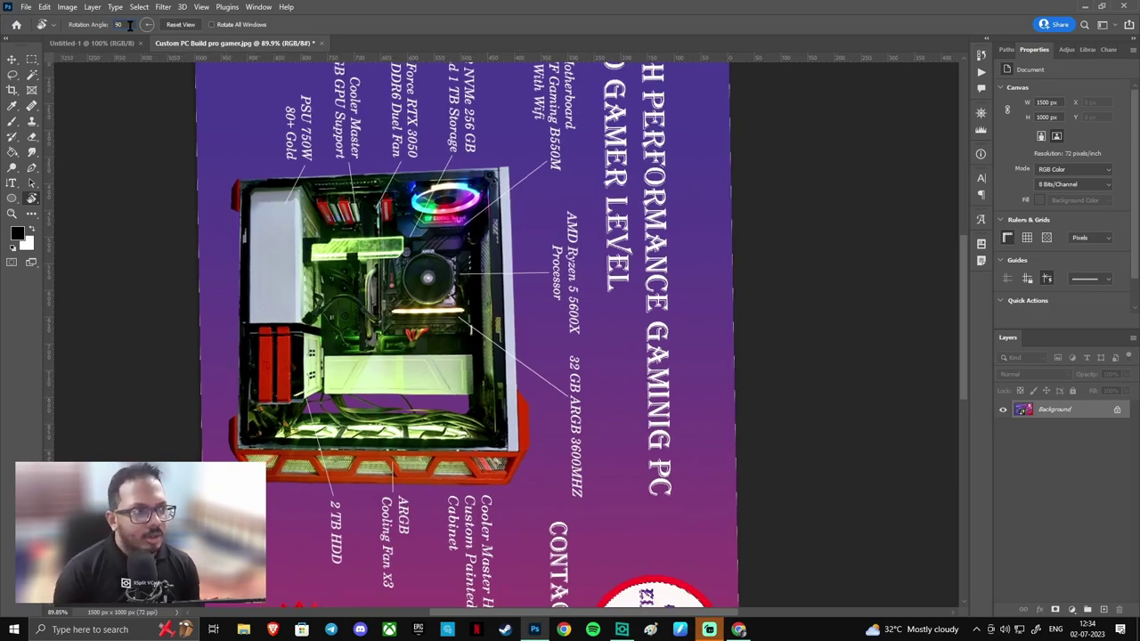
{"action": "scroll", "coordinate": [129, 24], "scroll_direction": "down", "scroll_amount": 2}
{"action": "scroll", "coordinate": [129, 24], "scroll_direction": "down", "scroll_amount": 2}
{"action": "scroll", "coordinate": [129, 24], "scroll_direction": "down", "scroll_amount": 2}
{"action": "scroll", "coordinate": [129, 24], "scroll_direction": "down", "scroll_amount": 3}
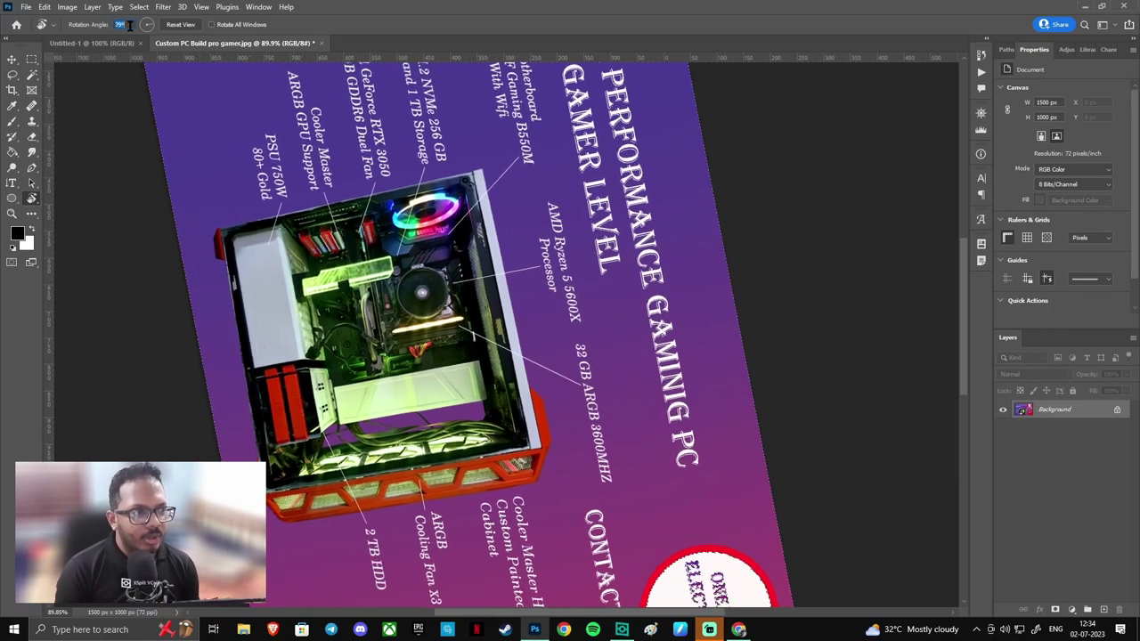
{"action": "scroll", "coordinate": [130, 24], "scroll_direction": "down", "scroll_amount": 3}
{"action": "scroll", "coordinate": [129, 24], "scroll_direction": "down", "scroll_amount": 3}
{"action": "scroll", "coordinate": [129, 24], "scroll_direction": "down", "scroll_amount": 3}
{"action": "scroll", "coordinate": [129, 24], "scroll_direction": "down", "scroll_amount": 3}
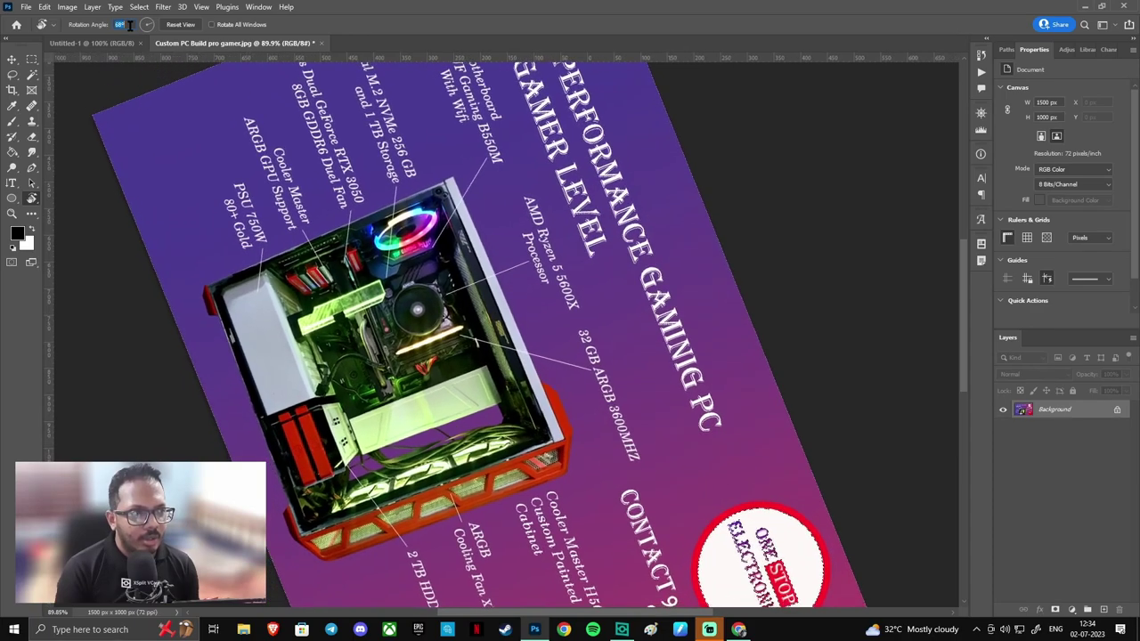
{"action": "scroll", "coordinate": [129, 24], "scroll_direction": "down", "scroll_amount": 3}
{"action": "scroll", "coordinate": [129, 24], "scroll_direction": "down", "scroll_amount": 3}
{"action": "scroll", "coordinate": [130, 24], "scroll_direction": "down", "scroll_amount": 3}
{"action": "scroll", "coordinate": [129, 24], "scroll_direction": "down", "scroll_amount": 3}
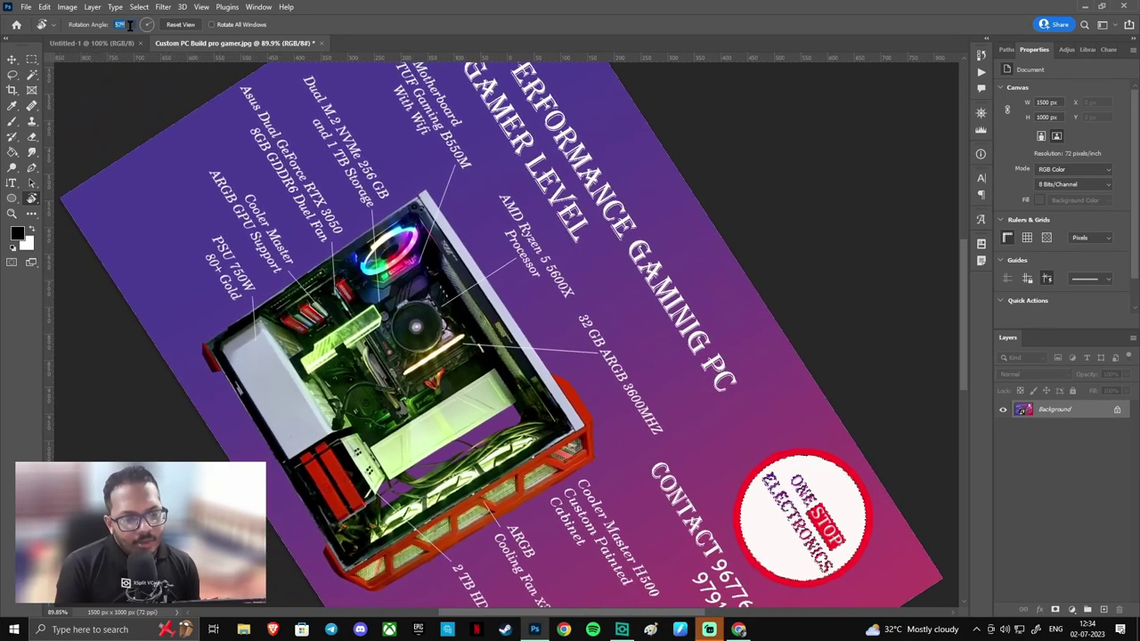
{"action": "scroll", "coordinate": [129, 24], "scroll_direction": "down", "scroll_amount": 2}
{"action": "scroll", "coordinate": [129, 24], "scroll_direction": "down", "scroll_amount": 3}
{"action": "scroll", "coordinate": [129, 24], "scroll_direction": "down", "scroll_amount": 3}
{"action": "scroll", "coordinate": [129, 24], "scroll_direction": "down", "scroll_amount": 3}
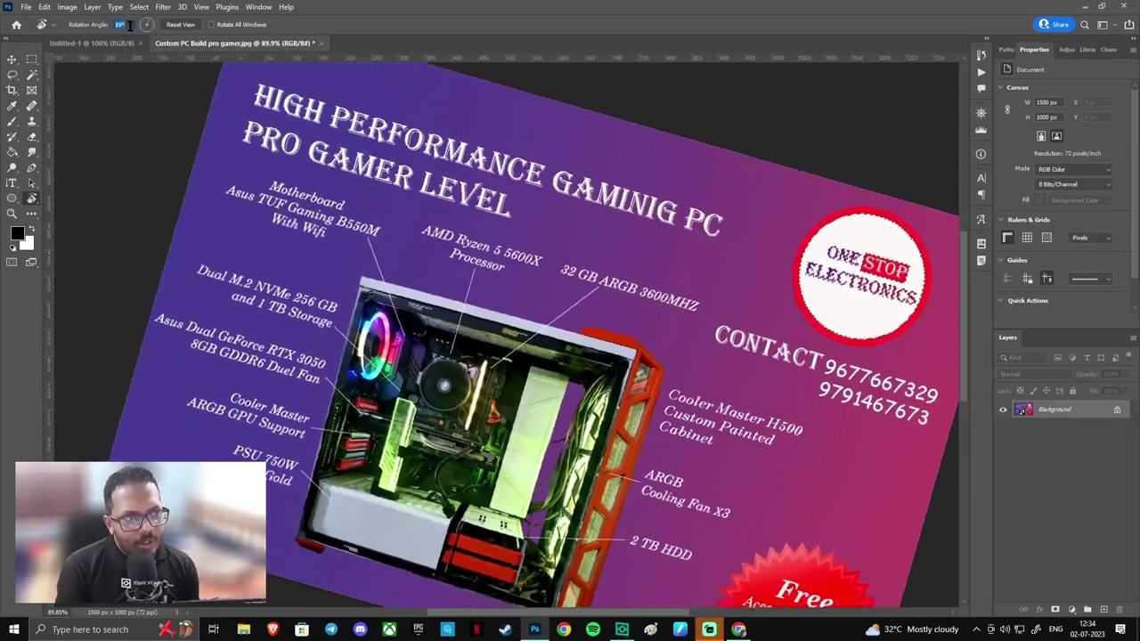
{"action": "scroll", "coordinate": [129, 24], "scroll_direction": "down", "scroll_amount": 2}
{"action": "scroll", "coordinate": [129, 24], "scroll_direction": "down", "scroll_amount": 1}
{"action": "scroll", "coordinate": [129, 24], "scroll_direction": "down", "scroll_amount": 1}
{"action": "scroll", "coordinate": [129, 24], "scroll_direction": "down", "scroll_amount": 3}
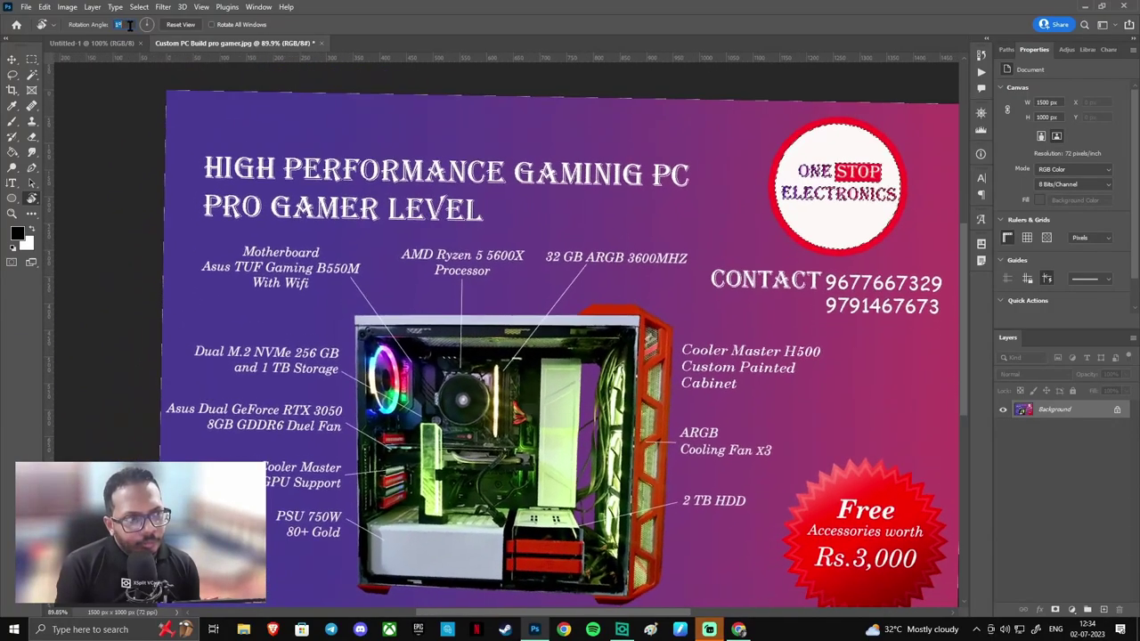
- Spin the view the opposite way through several full turns
{"action": "scroll", "coordinate": [129, 24], "scroll_direction": "up", "scroll_amount": 3}
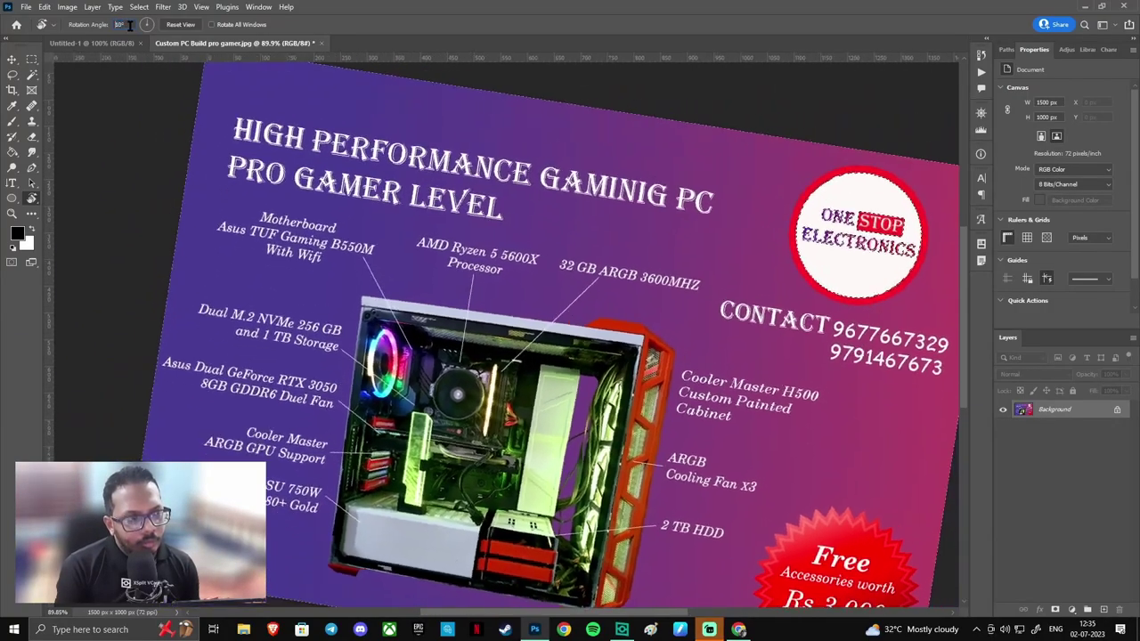
{"action": "scroll", "coordinate": [129, 24], "scroll_direction": "up", "scroll_amount": 3}
{"action": "scroll", "coordinate": [129, 24], "scroll_direction": "up", "scroll_amount": 2}
{"action": "scroll", "coordinate": [129, 24], "scroll_direction": "up", "scroll_amount": 2}
{"action": "scroll", "coordinate": [129, 24], "scroll_direction": "up", "scroll_amount": 2}
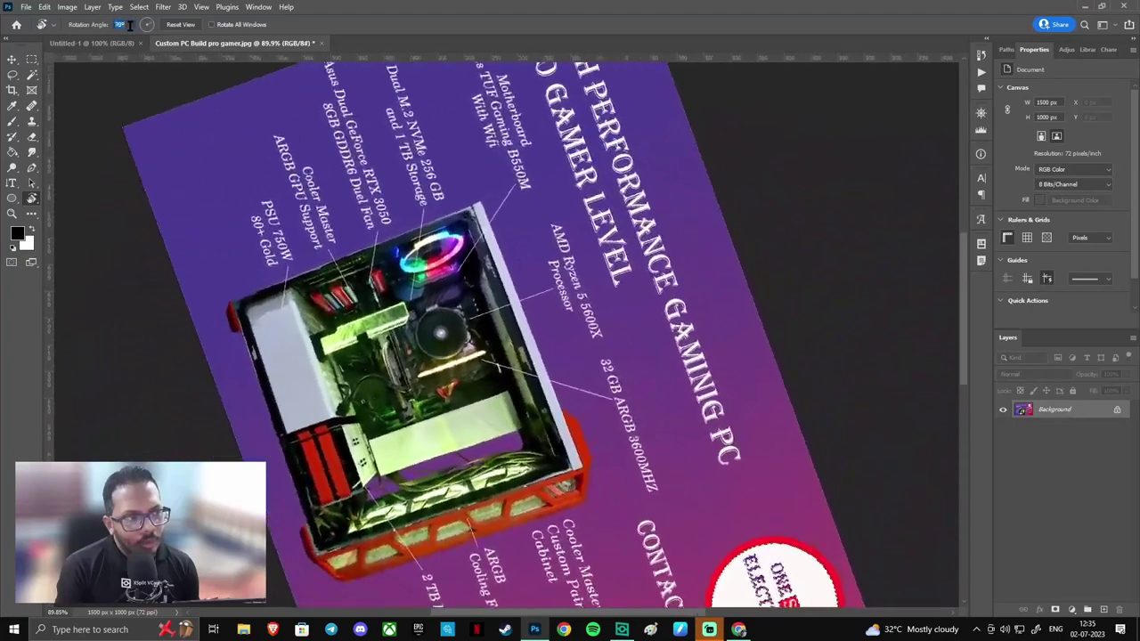
{"action": "scroll", "coordinate": [129, 24], "scroll_direction": "up", "scroll_amount": 2}
{"action": "scroll", "coordinate": [129, 24], "scroll_direction": "up", "scroll_amount": 2}
{"action": "scroll", "coordinate": [129, 24], "scroll_direction": "up", "scroll_amount": 1}
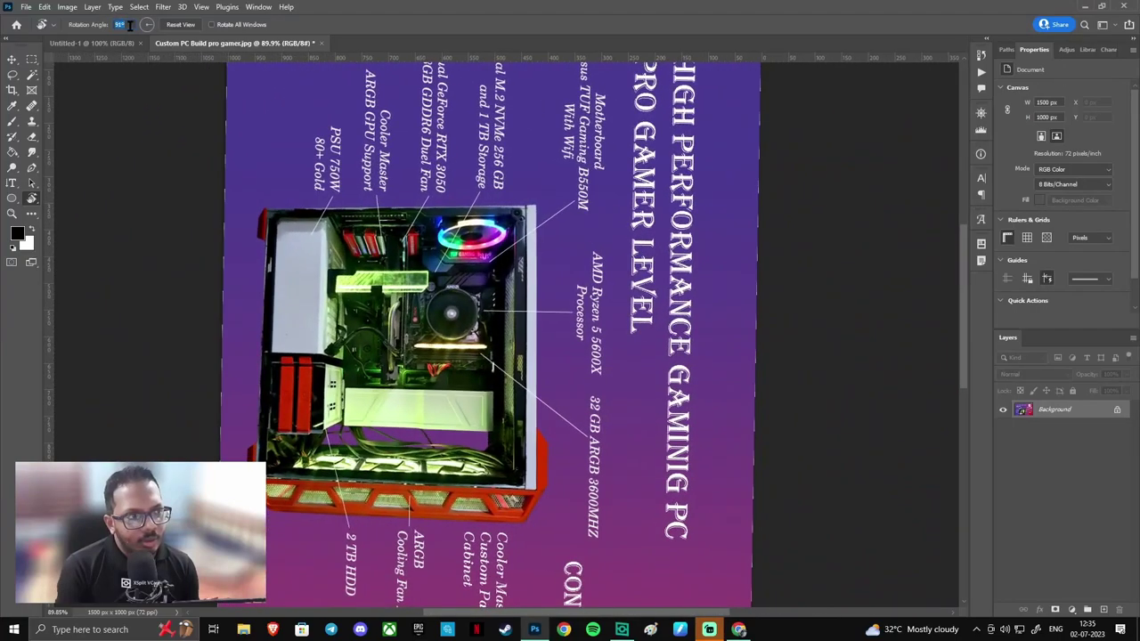
{"action": "scroll", "coordinate": [130, 24], "scroll_direction": "up", "scroll_amount": 1}
{"action": "scroll", "coordinate": [129, 24], "scroll_direction": "up", "scroll_amount": 2}
{"action": "scroll", "coordinate": [129, 24], "scroll_direction": "up", "scroll_amount": 2}
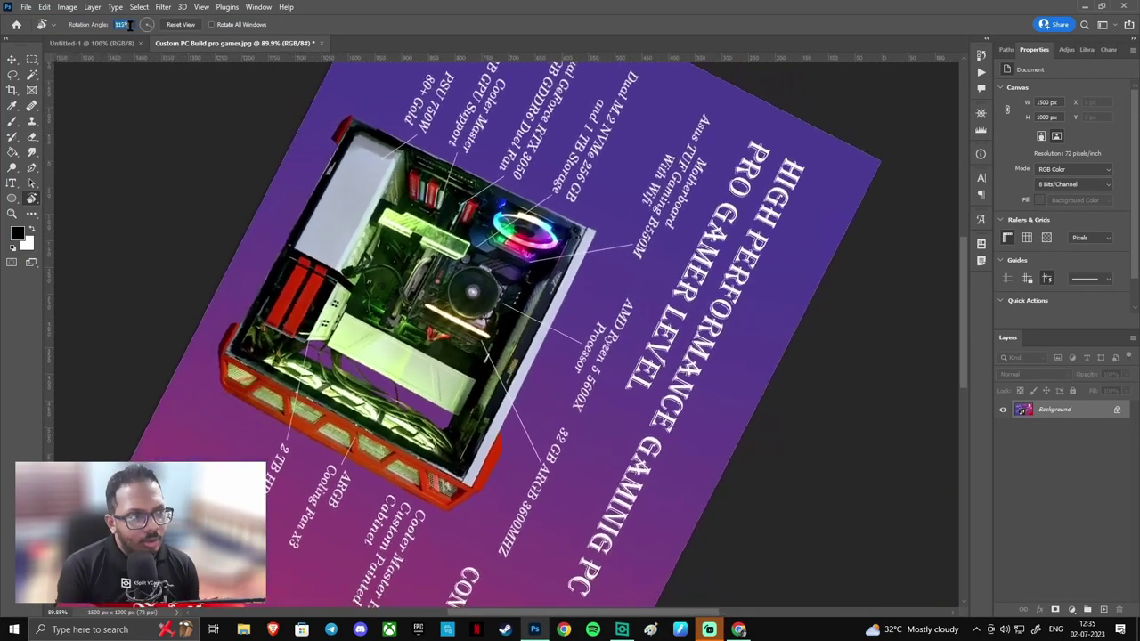
{"action": "scroll", "coordinate": [129, 24], "scroll_direction": "up", "scroll_amount": 2}
{"action": "scroll", "coordinate": [129, 24], "scroll_direction": "up", "scroll_amount": 2}
{"action": "scroll", "coordinate": [129, 24], "scroll_direction": "up", "scroll_amount": 2}
{"action": "scroll", "coordinate": [129, 24], "scroll_direction": "up", "scroll_amount": 2}
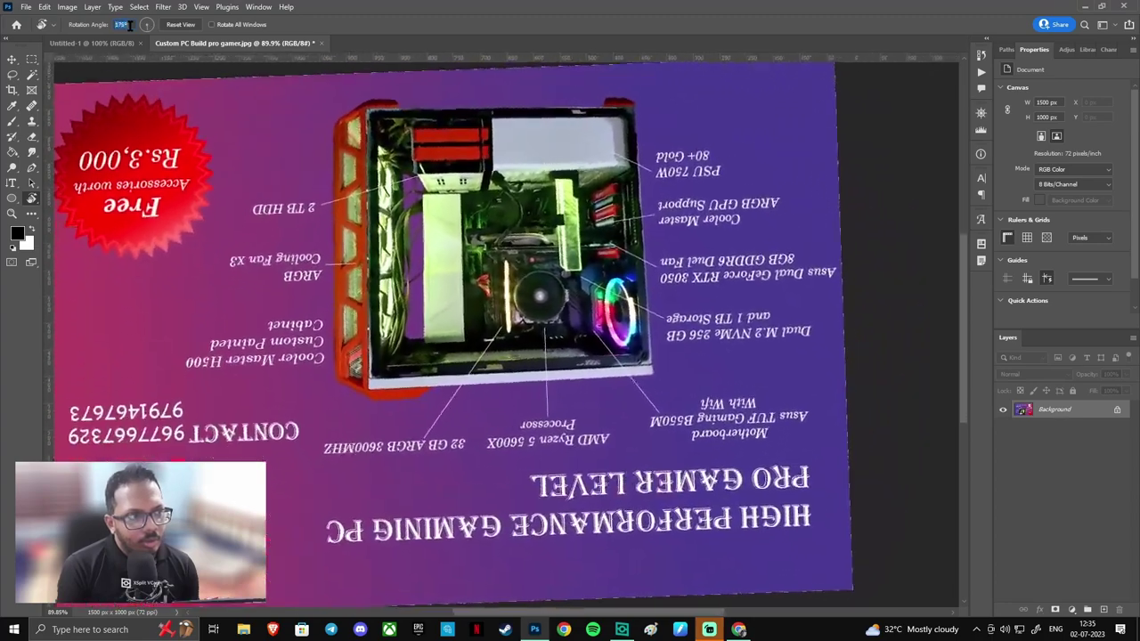
{"action": "scroll", "coordinate": [129, 24], "scroll_direction": "up", "scroll_amount": 1}
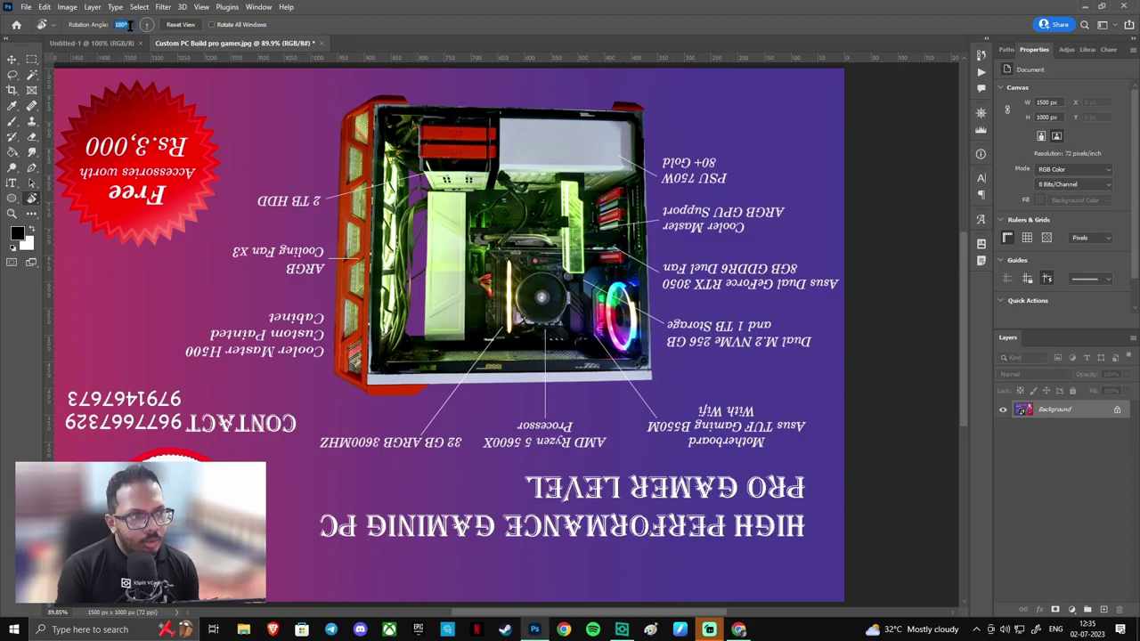
{"action": "scroll", "coordinate": [129, 24], "scroll_direction": "up", "scroll_amount": 1}
{"action": "scroll", "coordinate": [129, 25], "scroll_direction": "up", "scroll_amount": 2}
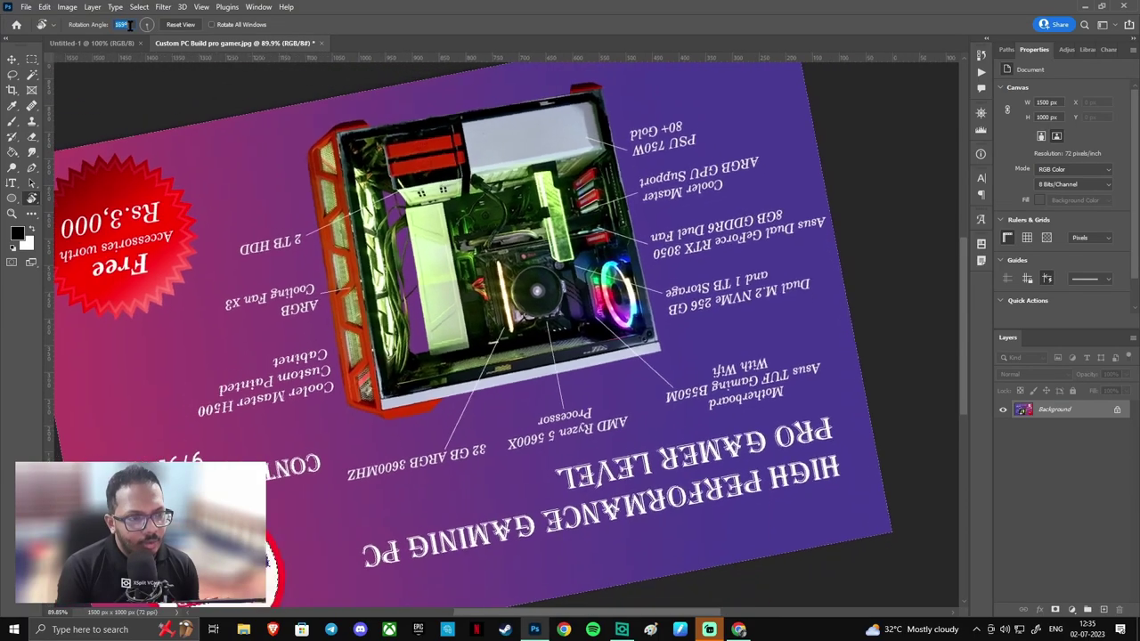
{"action": "scroll", "coordinate": [129, 24], "scroll_direction": "up", "scroll_amount": 2}
{"action": "scroll", "coordinate": [130, 24], "scroll_direction": "up", "scroll_amount": 2}
{"action": "scroll", "coordinate": [129, 24], "scroll_direction": "up", "scroll_amount": 2}
{"action": "scroll", "coordinate": [129, 24], "scroll_direction": "up", "scroll_amount": 2}
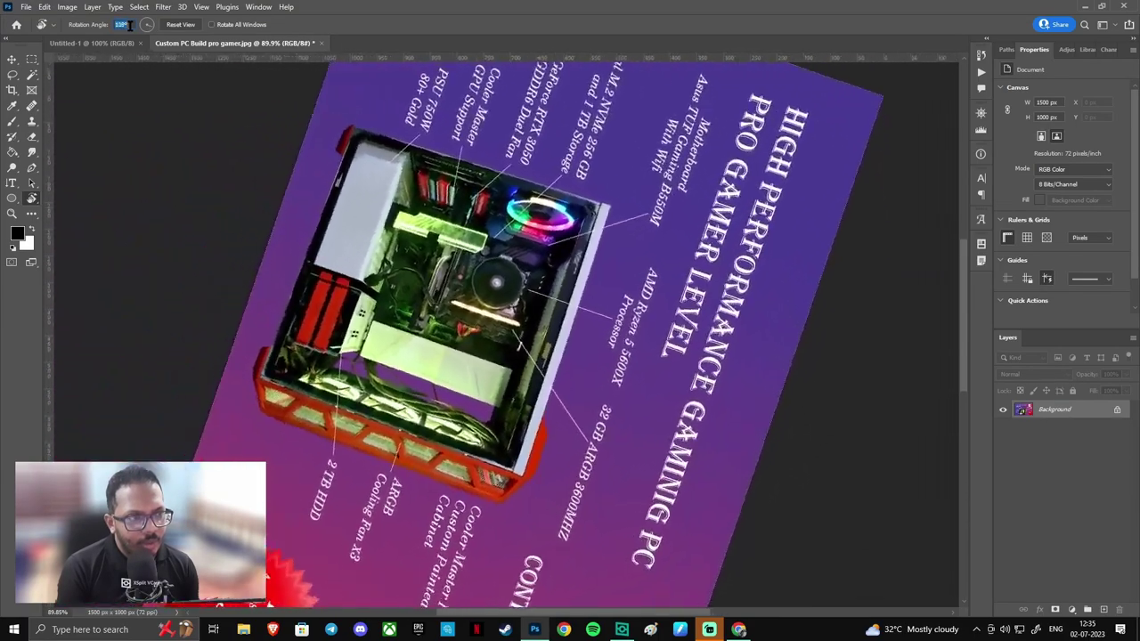
{"action": "scroll", "coordinate": [129, 24], "scroll_direction": "up", "scroll_amount": 2}
{"action": "scroll", "coordinate": [129, 24], "scroll_direction": "up", "scroll_amount": 2}
{"action": "scroll", "coordinate": [129, 24], "scroll_direction": "up", "scroll_amount": 2}
{"action": "scroll", "coordinate": [129, 24], "scroll_direction": "up", "scroll_amount": 2}
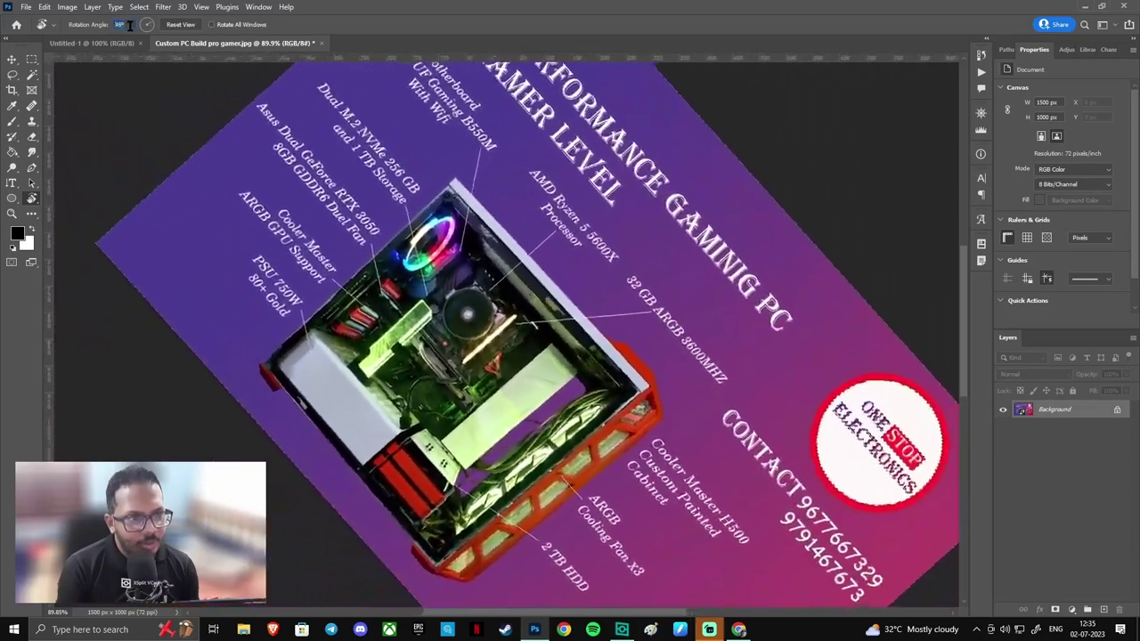
{"action": "scroll", "coordinate": [130, 24], "scroll_direction": "up", "scroll_amount": 2}
{"action": "scroll", "coordinate": [129, 24], "scroll_direction": "up", "scroll_amount": 2}
{"action": "scroll", "coordinate": [130, 24], "scroll_direction": "up", "scroll_amount": 2}
{"action": "scroll", "coordinate": [129, 24], "scroll_direction": "up", "scroll_amount": 2}
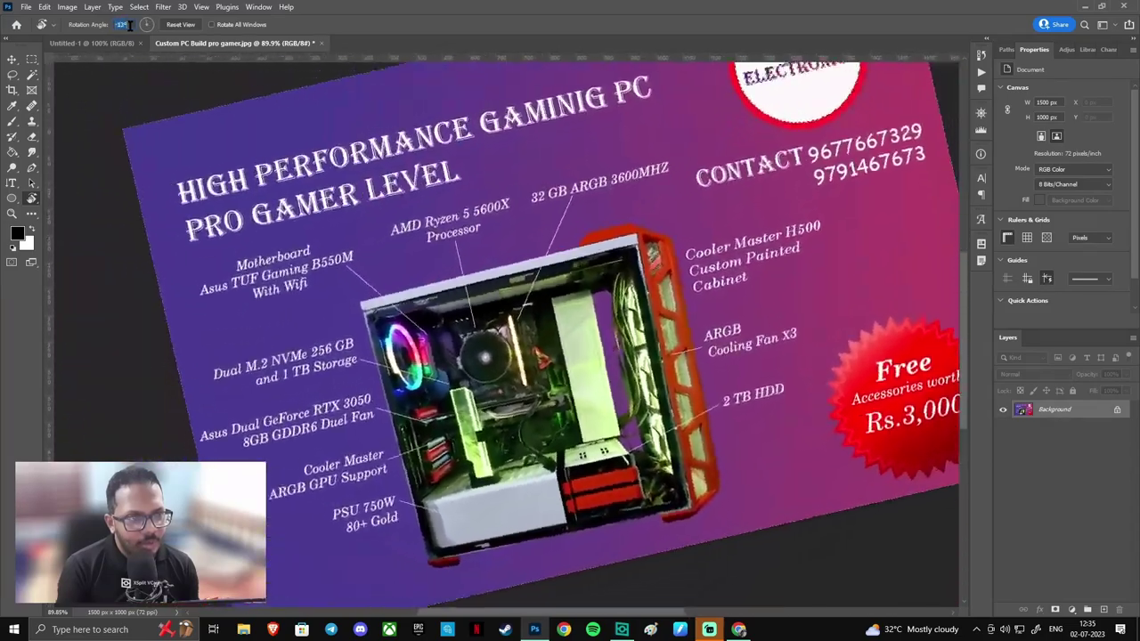
{"action": "scroll", "coordinate": [129, 24], "scroll_direction": "up", "scroll_amount": 2}
{"action": "scroll", "coordinate": [129, 24], "scroll_direction": "up", "scroll_amount": 2}
{"action": "scroll", "coordinate": [129, 24], "scroll_direction": "up", "scroll_amount": 2}
{"action": "scroll", "coordinate": [129, 24], "scroll_direction": "up", "scroll_amount": 2}
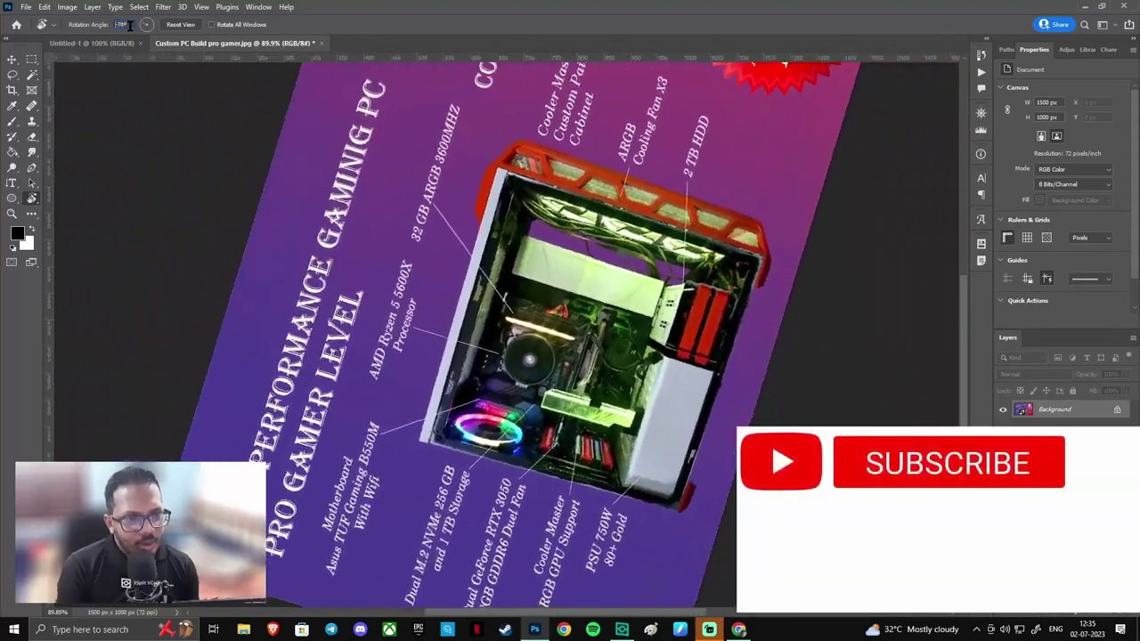
{"action": "scroll", "coordinate": [129, 24], "scroll_direction": "up", "scroll_amount": 2}
{"action": "scroll", "coordinate": [129, 24], "scroll_direction": "up", "scroll_amount": 2}
{"action": "scroll", "coordinate": [129, 24], "scroll_direction": "up", "scroll_amount": 2}
{"action": "scroll", "coordinate": [129, 24], "scroll_direction": "up", "scroll_amount": 2}
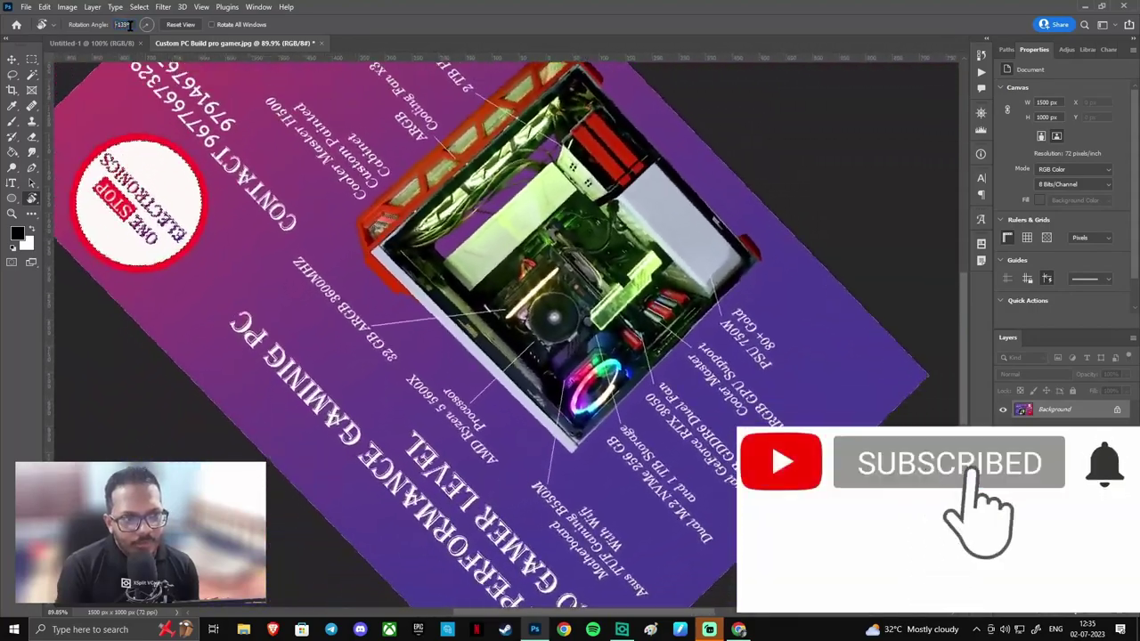
{"action": "scroll", "coordinate": [129, 24], "scroll_direction": "up", "scroll_amount": 2}
{"action": "scroll", "coordinate": [129, 24], "scroll_direction": "up", "scroll_amount": 2}
{"action": "scroll", "coordinate": [129, 24], "scroll_direction": "up", "scroll_amount": 2}
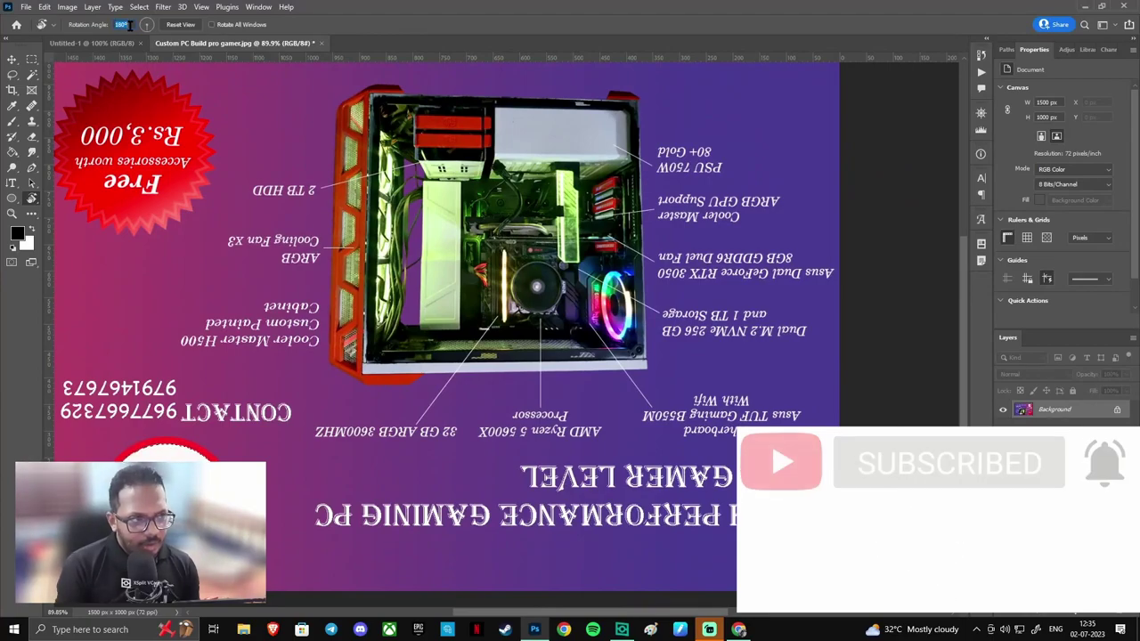
- Rotate the view back until the flyer sits level and upright at 0°
{"action": "scroll", "coordinate": [129, 24], "scroll_direction": "down", "scroll_amount": 1}
{"action": "scroll", "coordinate": [129, 24], "scroll_direction": "down", "scroll_amount": 15}
{"action": "scroll", "coordinate": [129, 24], "scroll_direction": "down", "scroll_amount": 15}
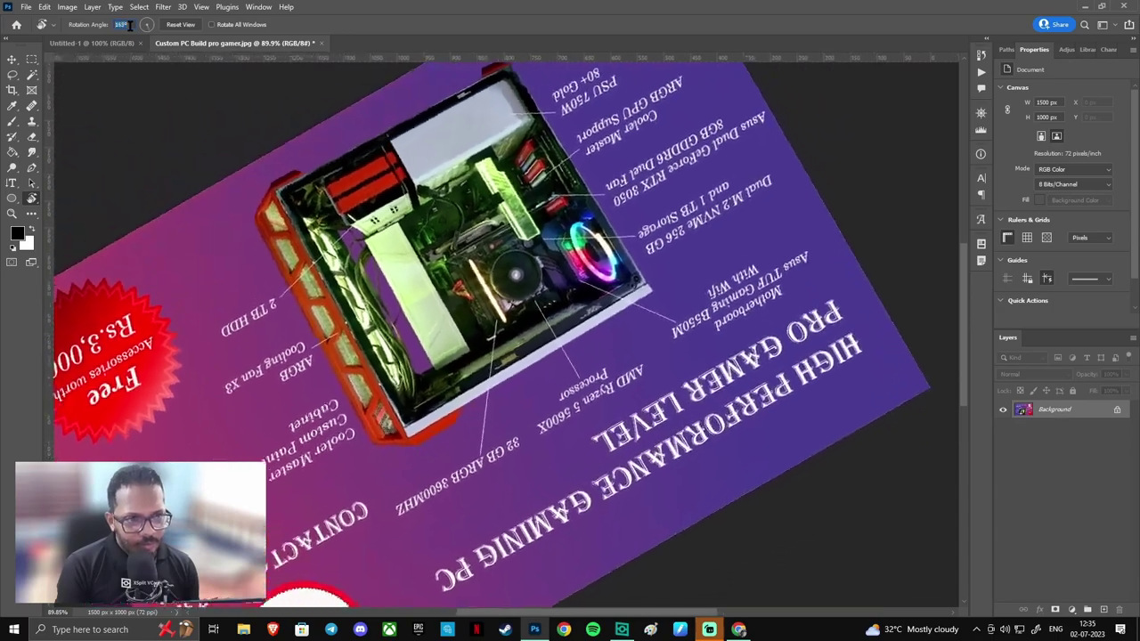
{"action": "scroll", "coordinate": [129, 24], "scroll_direction": "down", "scroll_amount": 15}
{"action": "scroll", "coordinate": [125, 25], "scroll_direction": "down", "scroll_amount": 15}
{"action": "scroll", "coordinate": [129, 24], "scroll_direction": "down", "scroll_amount": 15}
{"action": "scroll", "coordinate": [129, 24], "scroll_direction": "down", "scroll_amount": 15}
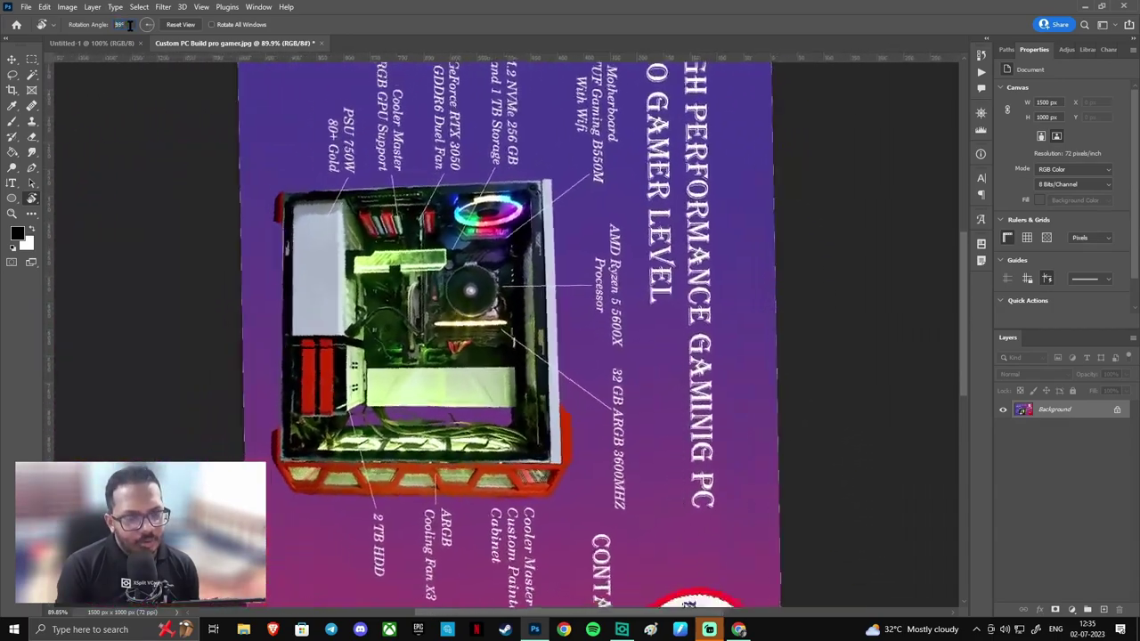
{"action": "scroll", "coordinate": [129, 24], "scroll_direction": "down", "scroll_amount": 15}
{"action": "scroll", "coordinate": [130, 25], "scroll_direction": "down", "scroll_amount": 15}
{"action": "scroll", "coordinate": [129, 24], "scroll_direction": "down", "scroll_amount": 10}
{"action": "scroll", "coordinate": [129, 24], "scroll_direction": "down", "scroll_amount": 10}
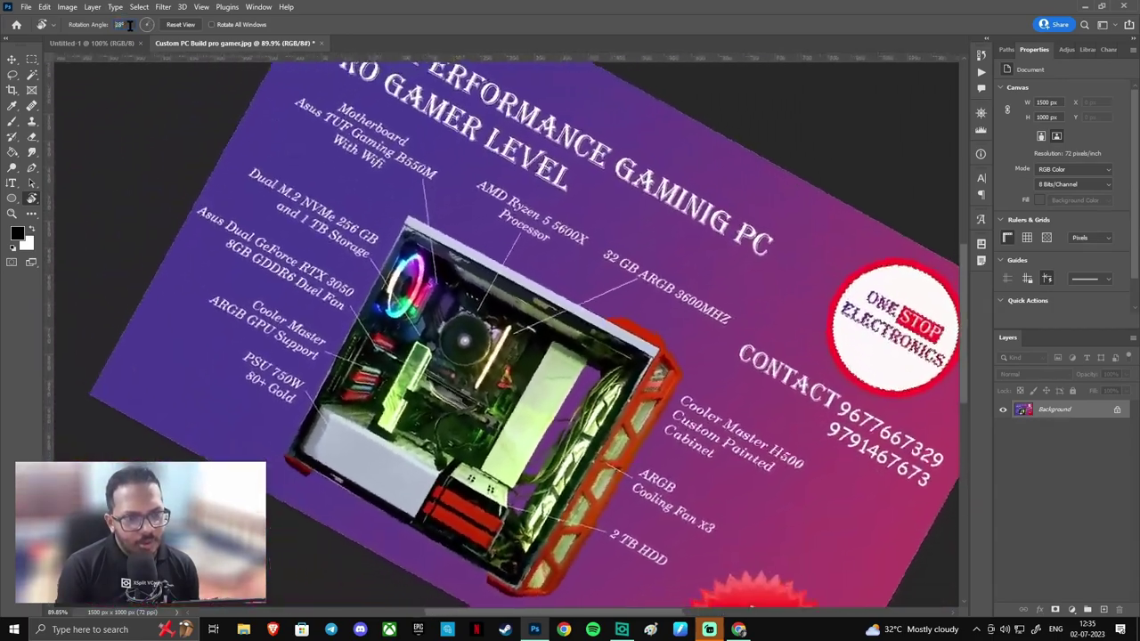
{"action": "scroll", "coordinate": [129, 24], "scroll_direction": "down", "scroll_amount": 10}
{"action": "scroll", "coordinate": [129, 24], "scroll_direction": "down", "scroll_amount": 10}
{"action": "scroll", "coordinate": [129, 24], "scroll_direction": "down", "scroll_amount": 5}
{"action": "scroll", "coordinate": [129, 24], "scroll_direction": "down", "scroll_amount": 5}
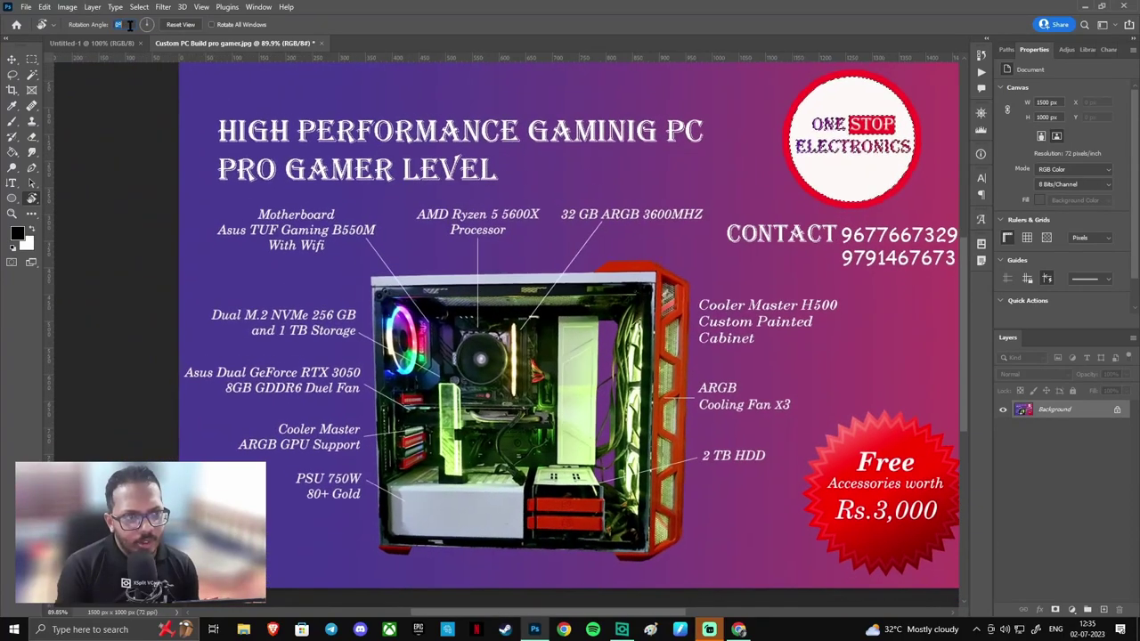
{"action": "scroll", "coordinate": [129, 24], "scroll_direction": "down", "scroll_amount": 3}
{"action": "scroll", "coordinate": [129, 24], "scroll_direction": "down", "scroll_amount": 3}
{"action": "scroll", "coordinate": [129, 24], "scroll_direction": "up", "scroll_amount": 3}
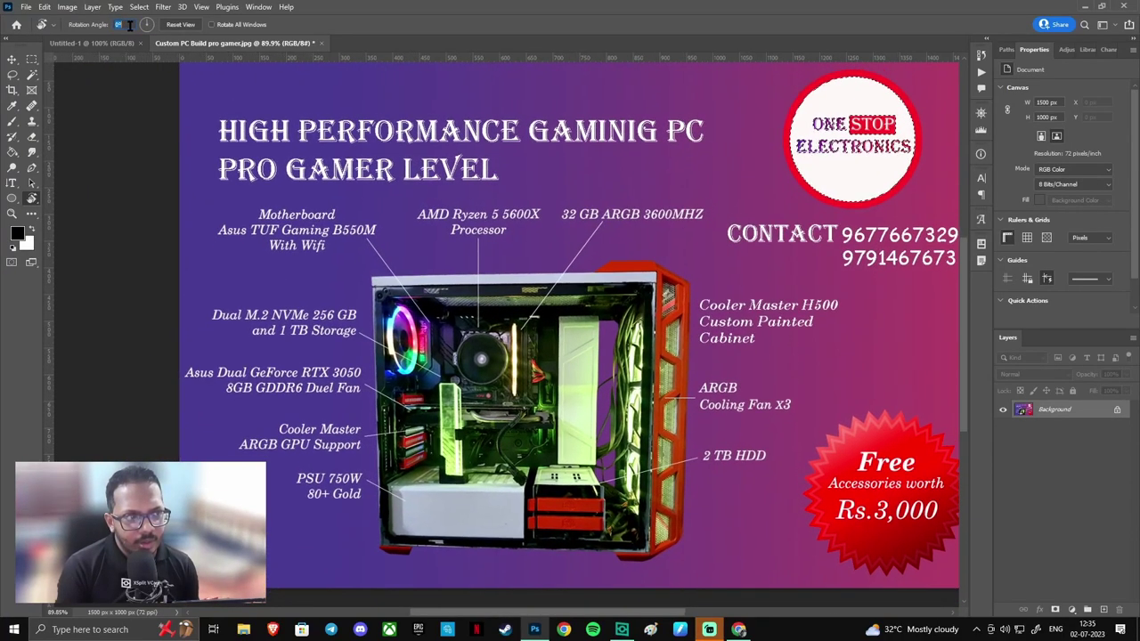
- Nudge the upright flyer view slightly and switch to the Move tool (V)
{"action": "scroll", "coordinate": [129, 24], "scroll_direction": "up", "scroll_amount": 1}
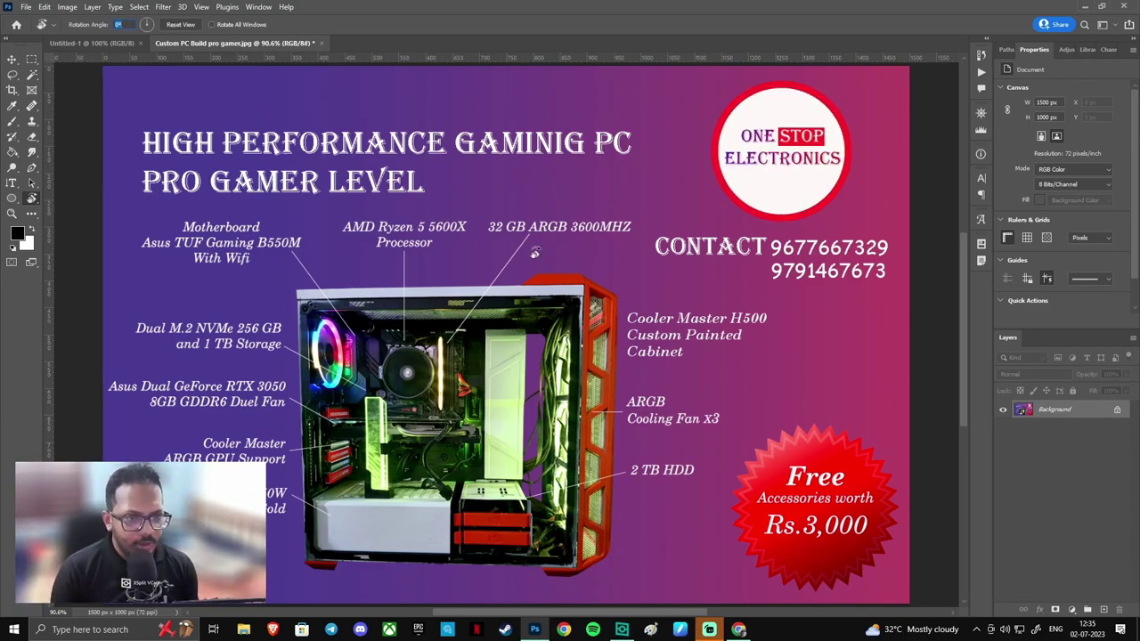
{"action": "key", "text": "v"}
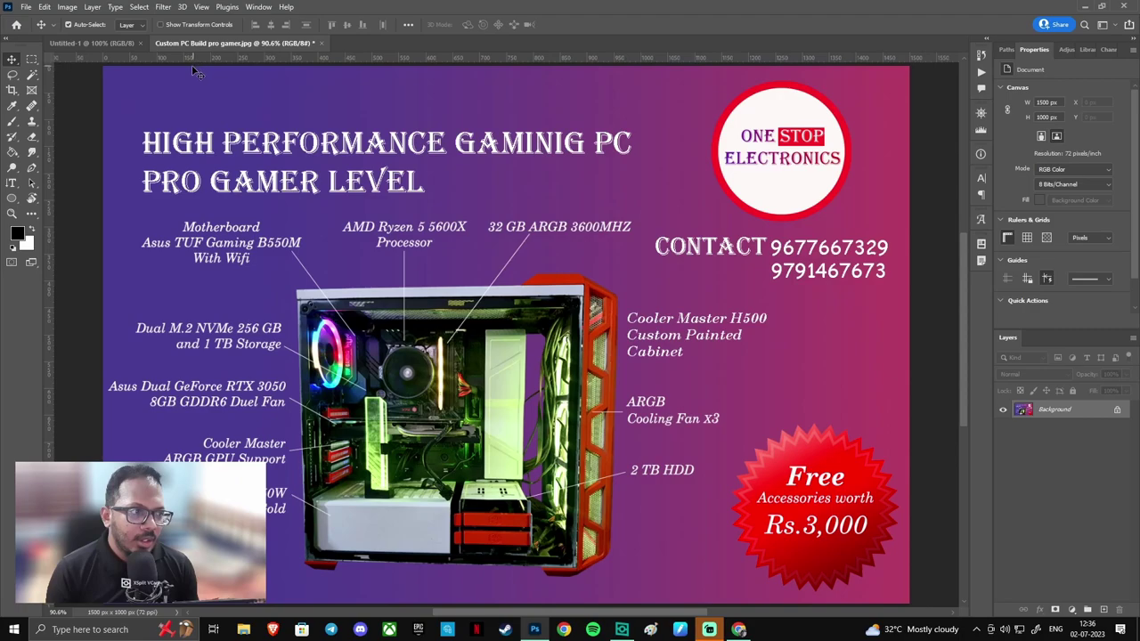
{"action": "left_click", "coordinate": [200, 7]}
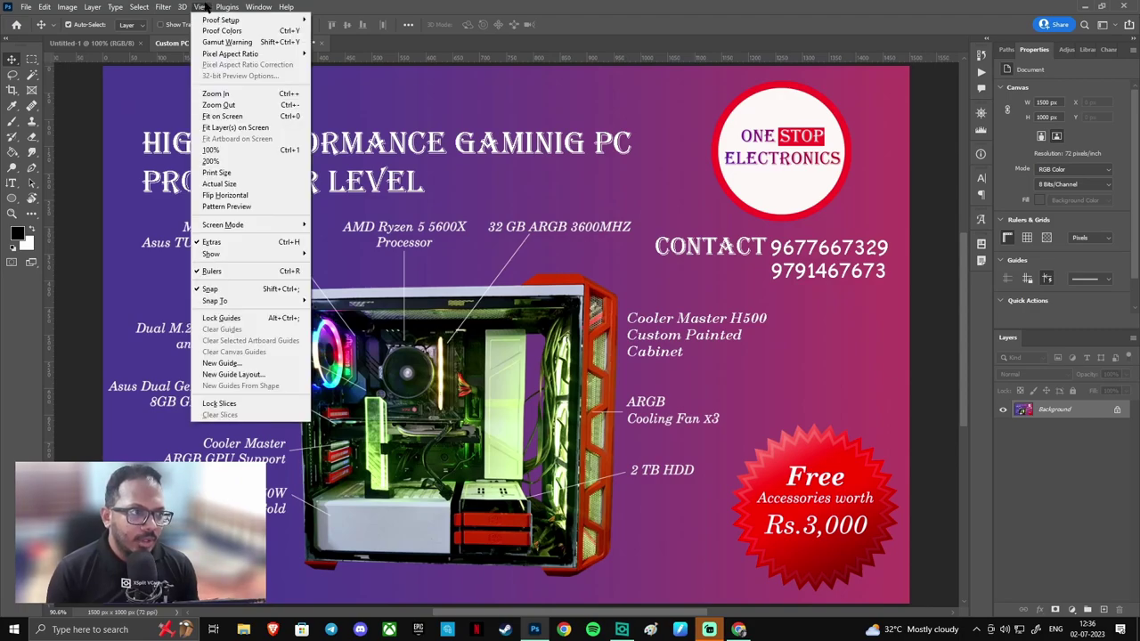
{"action": "left_click", "coordinate": [211, 271]}
{"action": "left_click", "coordinate": [200, 9]}
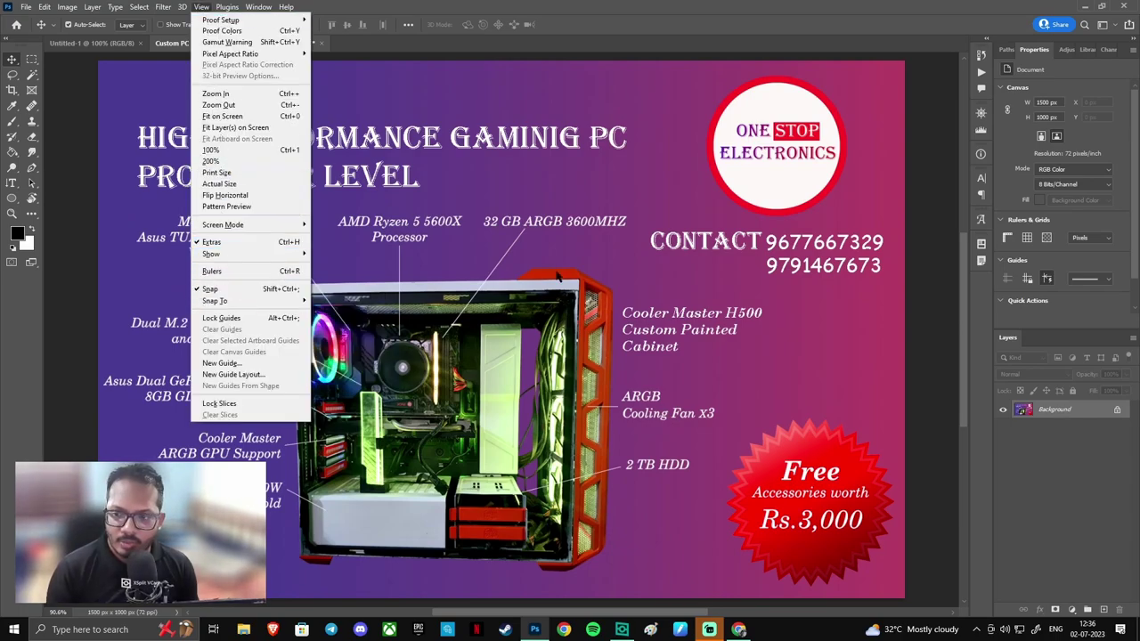
{"action": "key", "text": "Escape"}
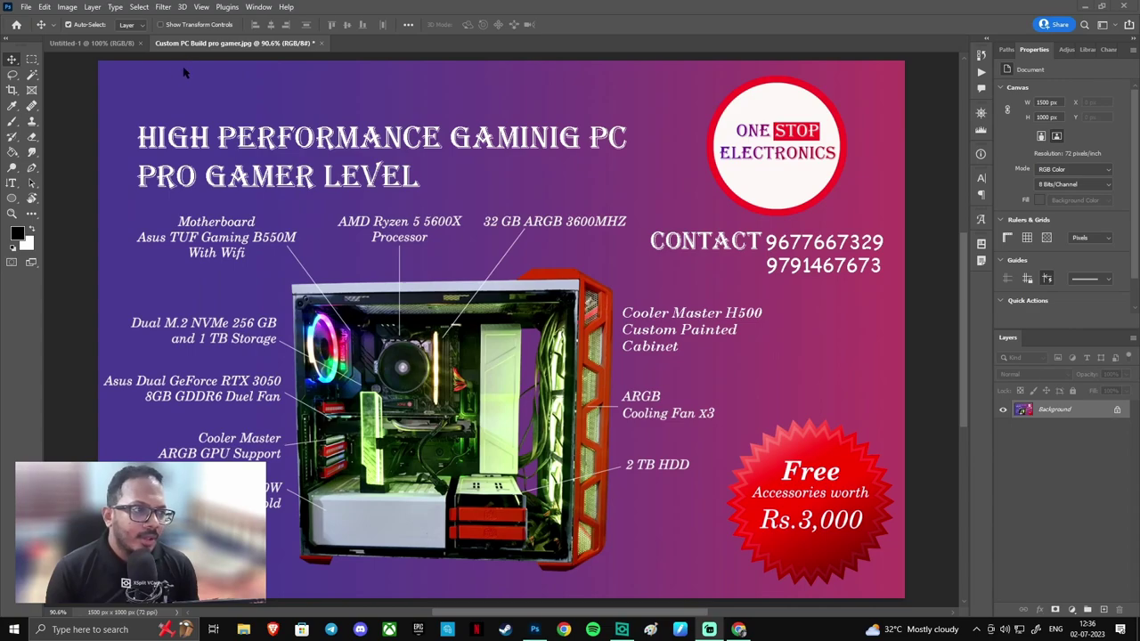
{"action": "left_click", "coordinate": [202, 7]}
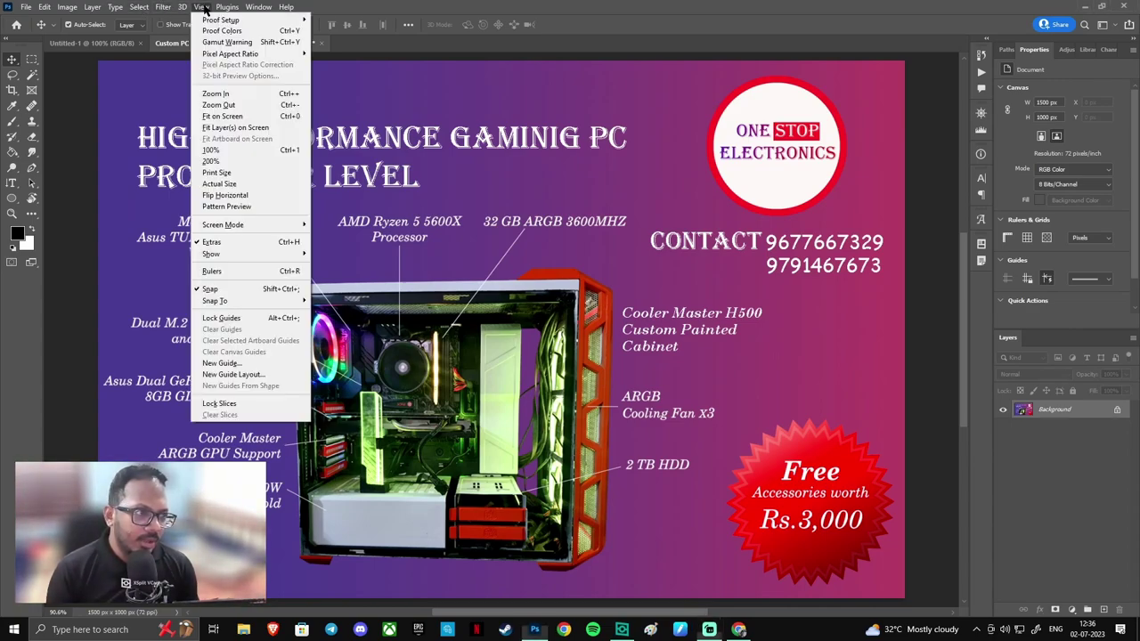
{"action": "left_click", "coordinate": [228, 272]}
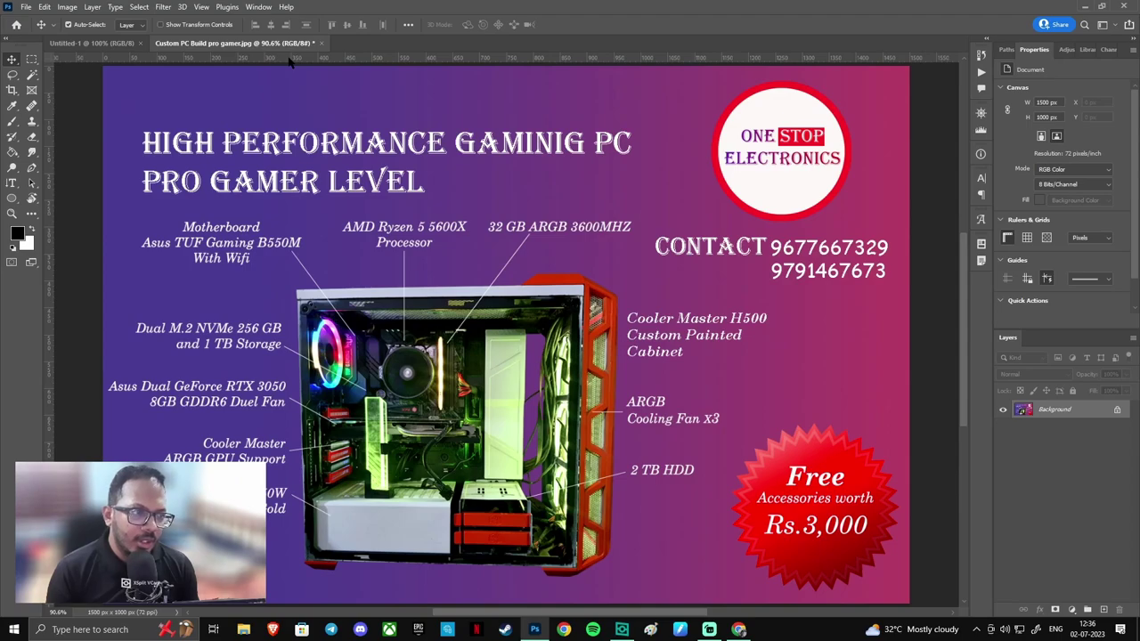
- Add a horizontal guide just below the title and a vertical guide near the left margin
{"action": "left_click_drag", "start_coordinate": [289, 60], "coordinate": [279, 192]}
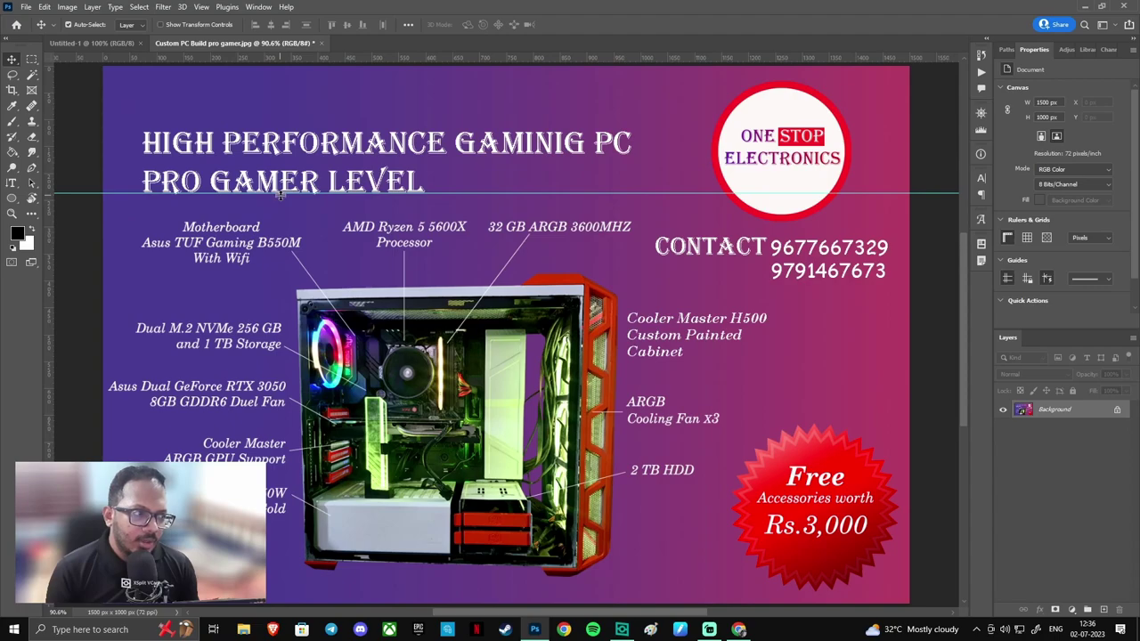
{"action": "left_click_drag", "start_coordinate": [279, 192], "coordinate": [274, 195]}
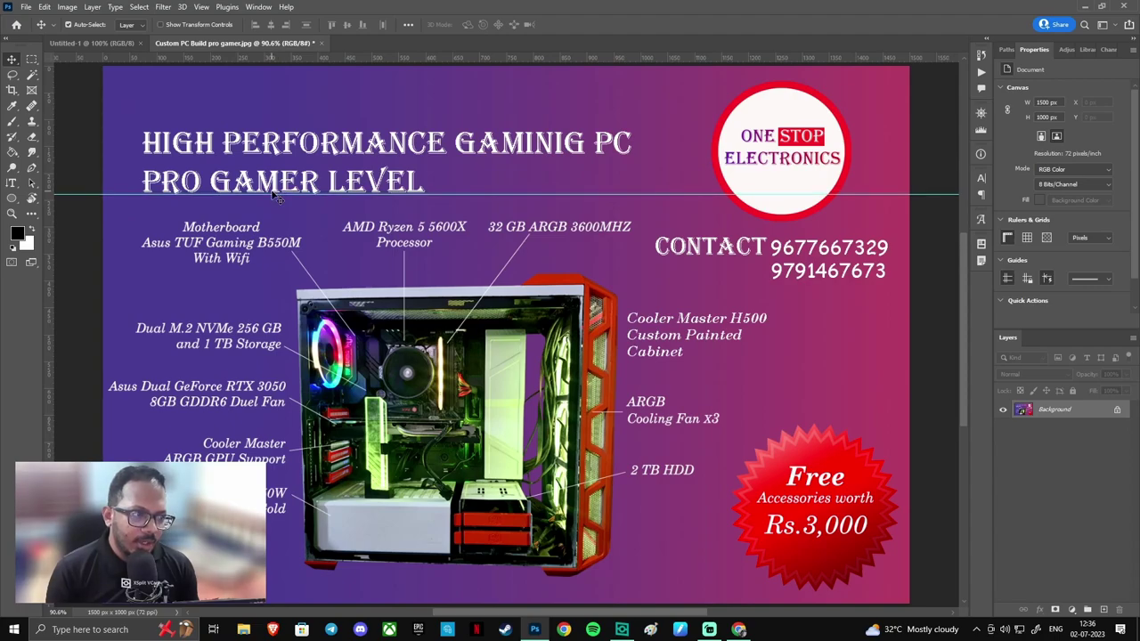
{"action": "left_click_drag", "start_coordinate": [51, 171], "coordinate": [130, 164]}
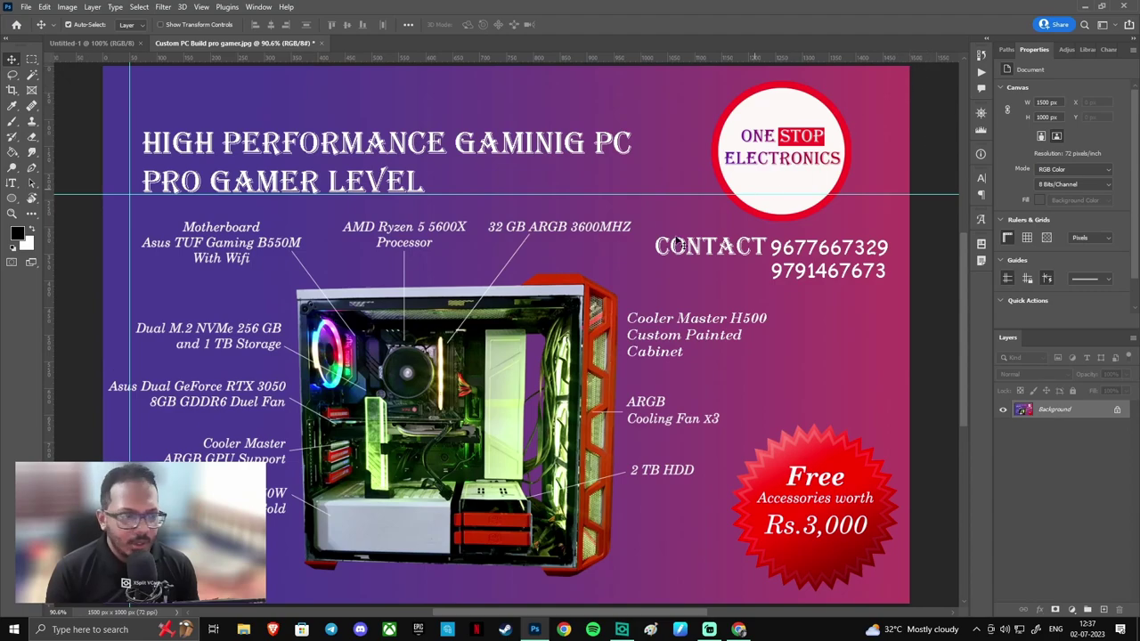
{"action": "scroll", "coordinate": [492, 334], "scroll_direction": "down", "scroll_amount": 1}
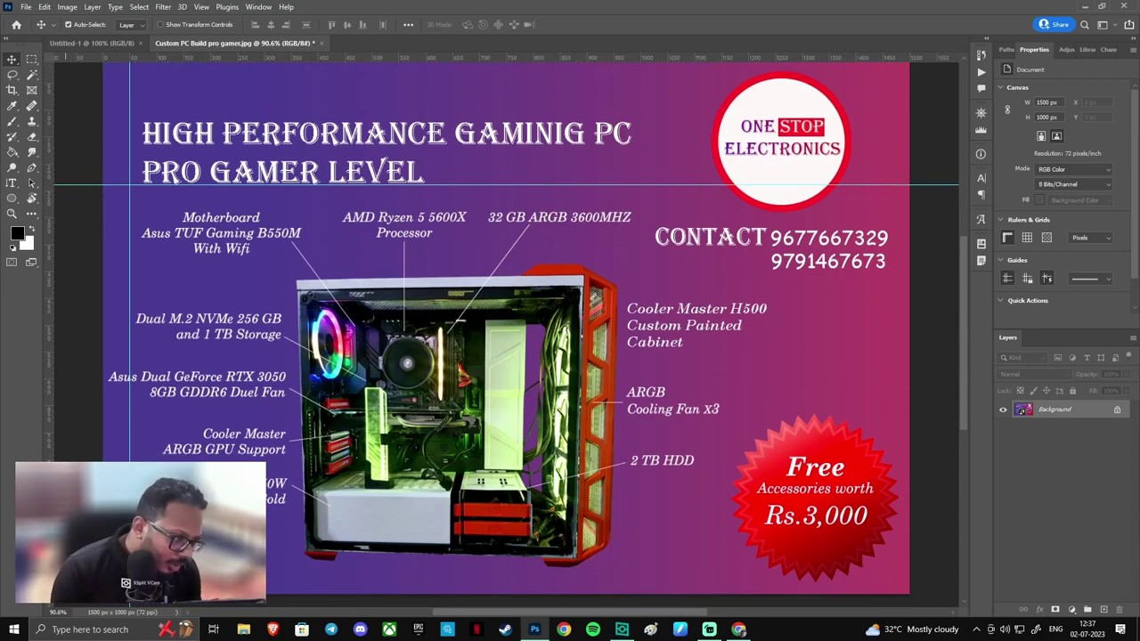
{"action": "scroll", "coordinate": [506, 334], "scroll_direction": "up", "scroll_amount": 3}
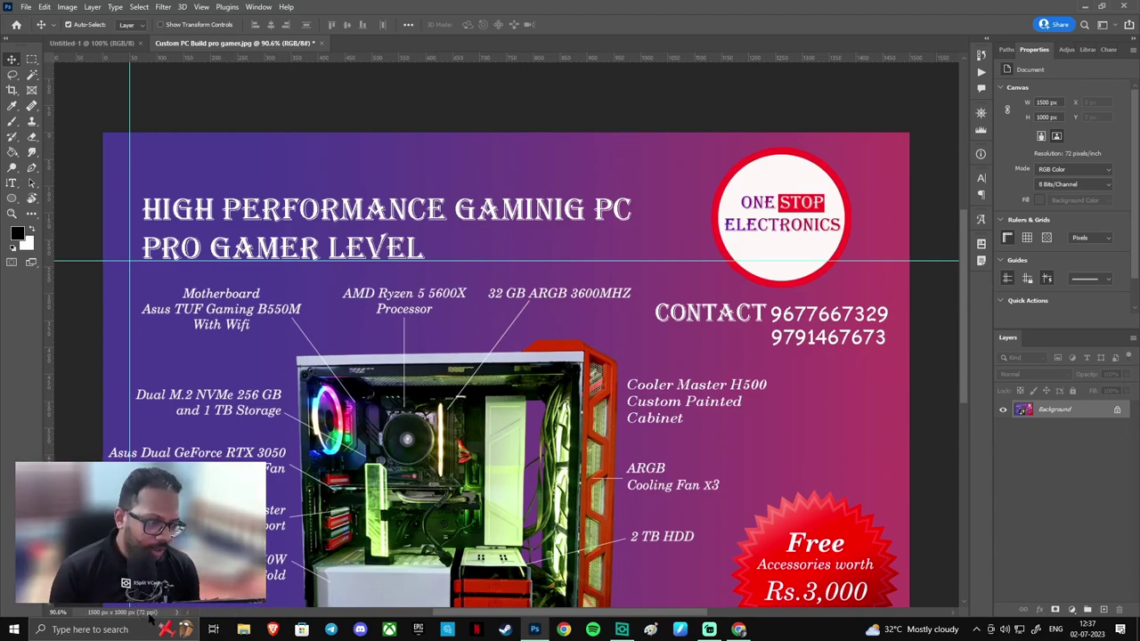
{"action": "scroll", "coordinate": [307, 381], "scroll_direction": "down", "scroll_amount": 2}
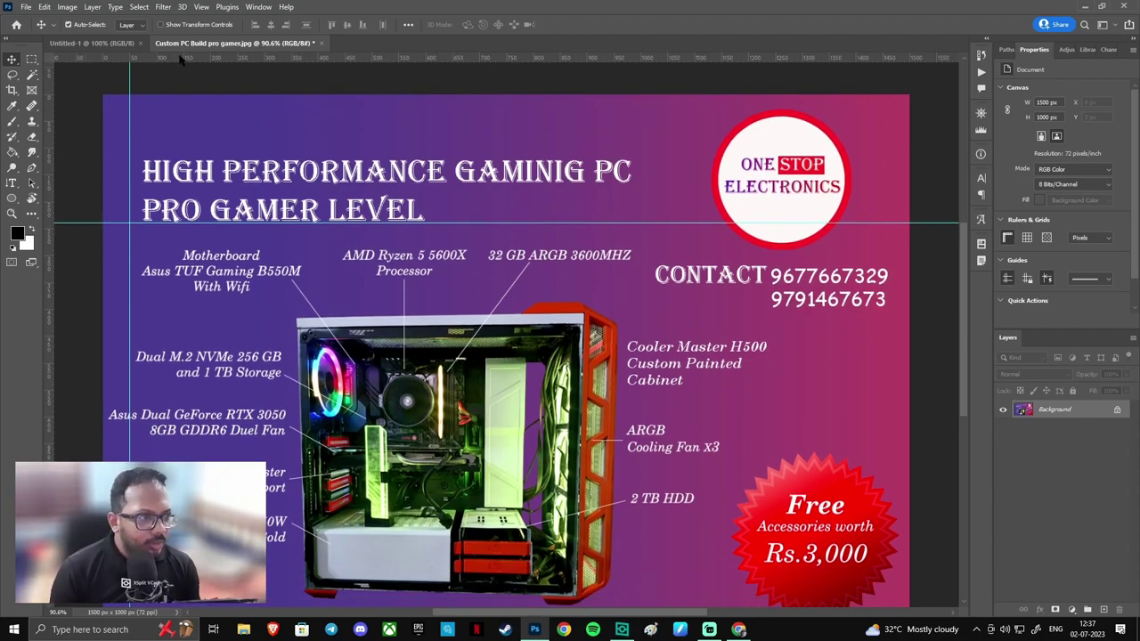
- Place a horizontal guide at 200 px between the headline lines and delete the lower one
{"action": "left_click_drag", "start_coordinate": [181, 59], "coordinate": [181, 138]}
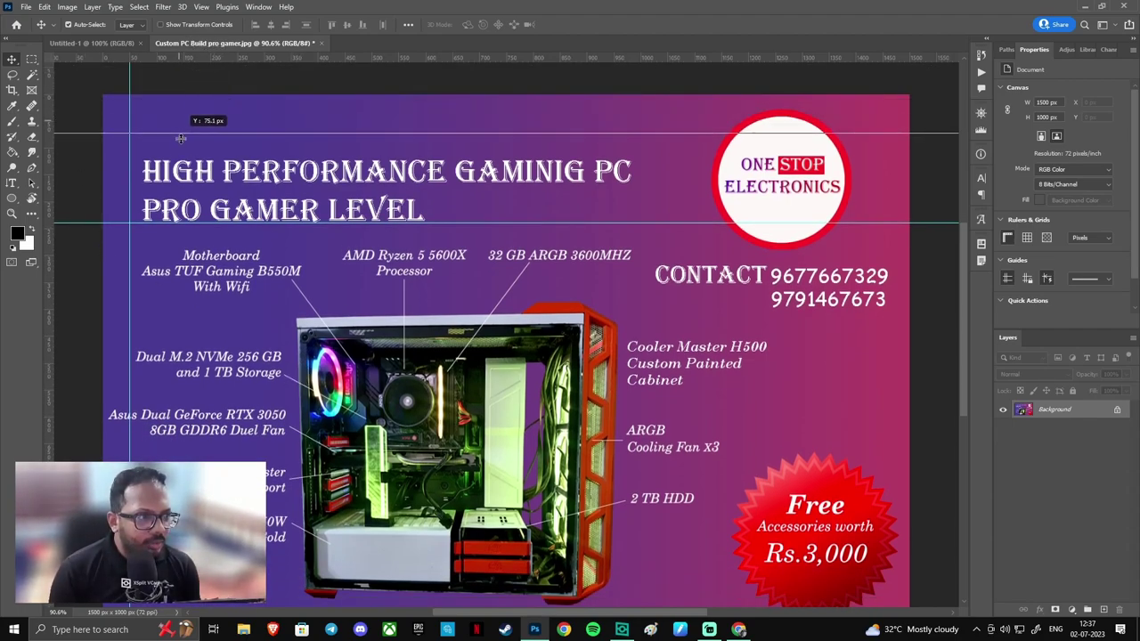
{"action": "left_click_drag", "start_coordinate": [181, 138], "coordinate": [182, 207]}
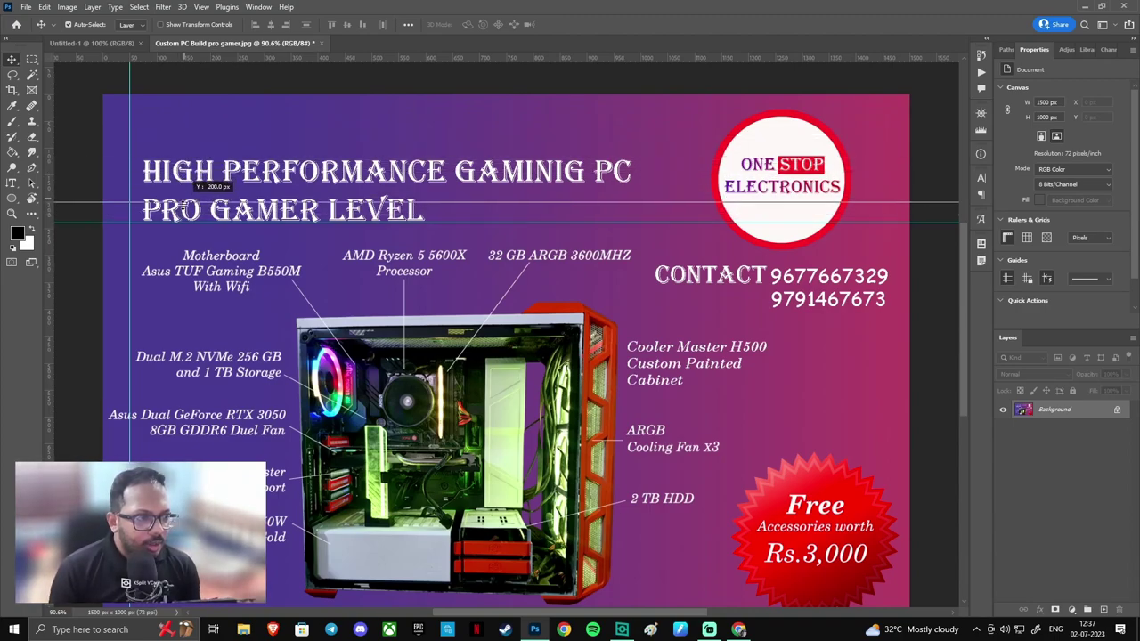
{"action": "left_click_drag", "start_coordinate": [183, 206], "coordinate": [189, 204]}
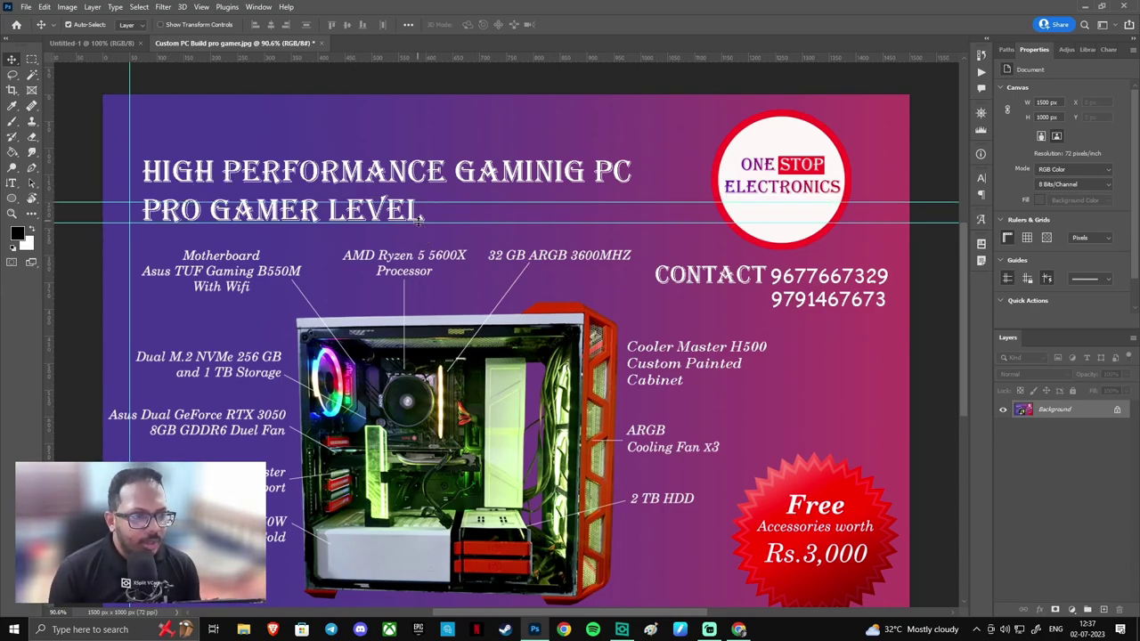
{"action": "left_click_drag", "start_coordinate": [419, 222], "coordinate": [423, 59]}
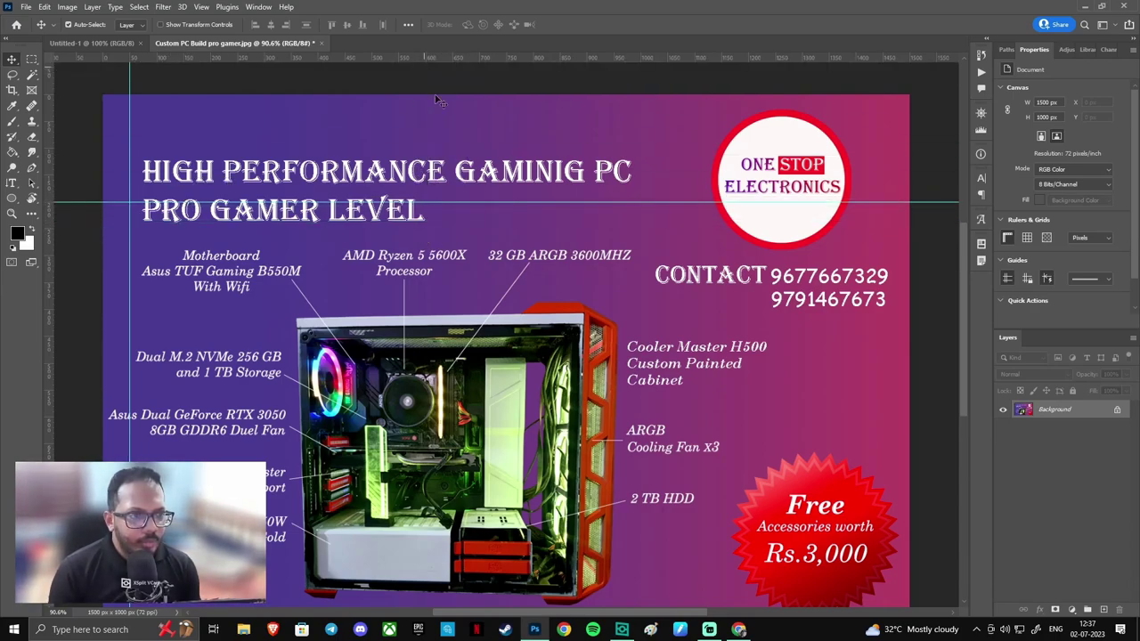
- Select the headline with the Rectangular Marquee and unlock the Background layer
{"action": "key", "text": "m"}
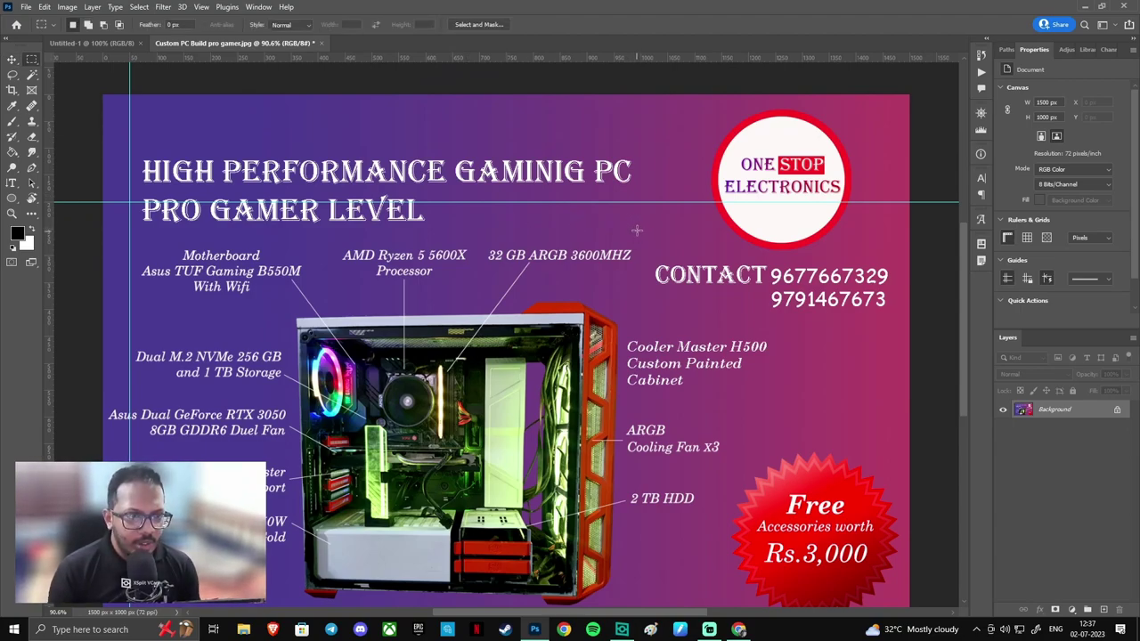
{"action": "left_click_drag", "start_coordinate": [637, 231], "coordinate": [131, 140]}
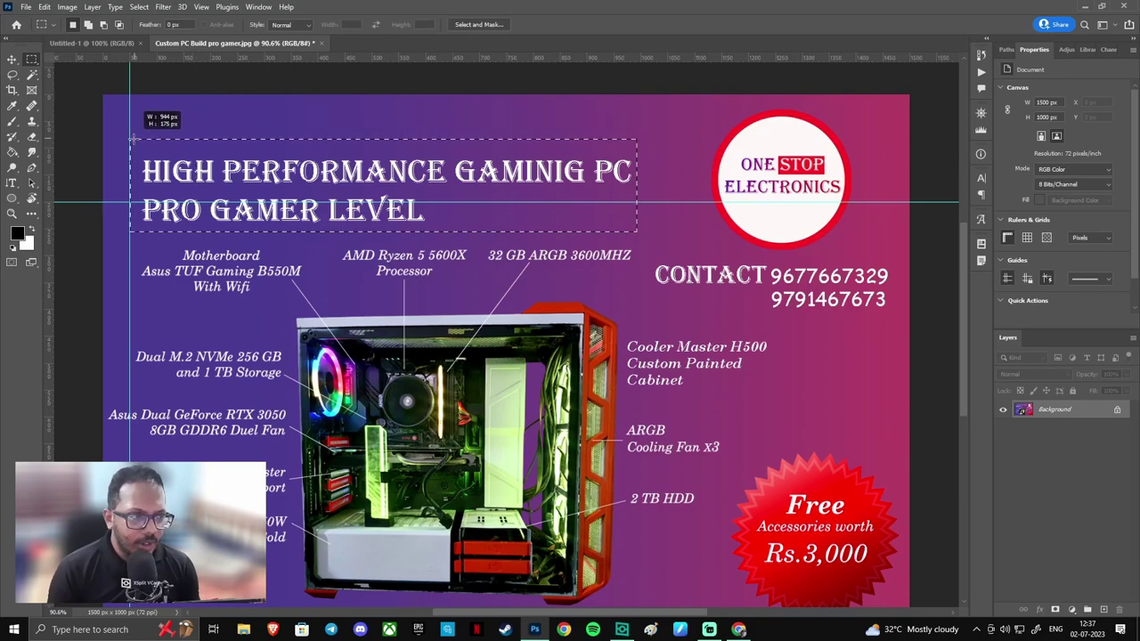
{"action": "left_click_drag", "start_coordinate": [197, 187], "coordinate": [201, 169]}
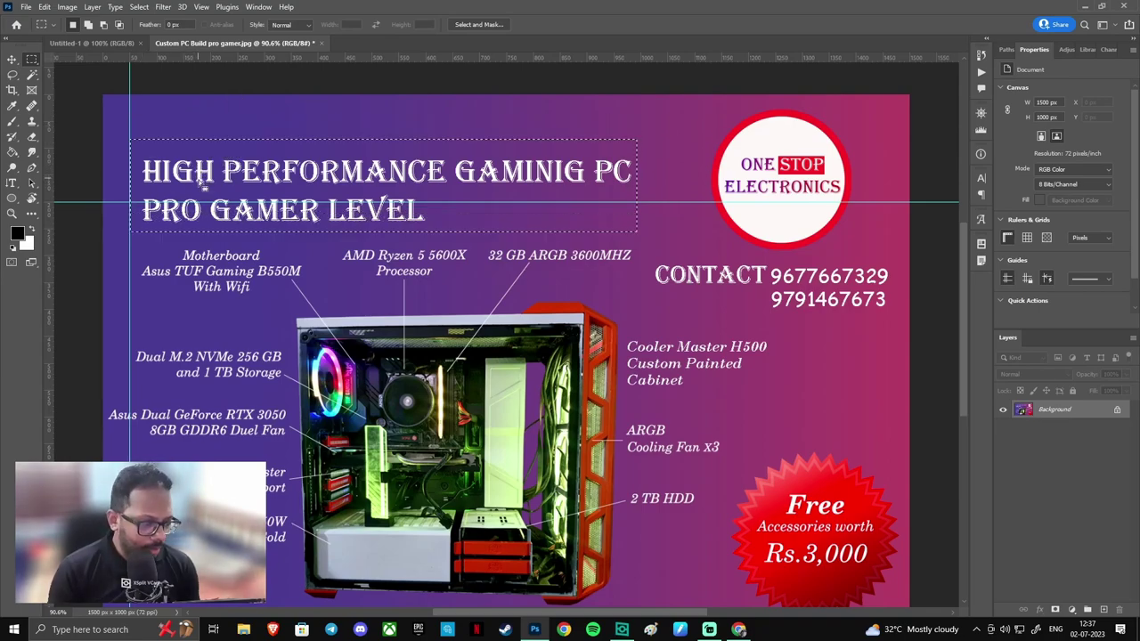
{"action": "left_click", "coordinate": [1117, 409]}
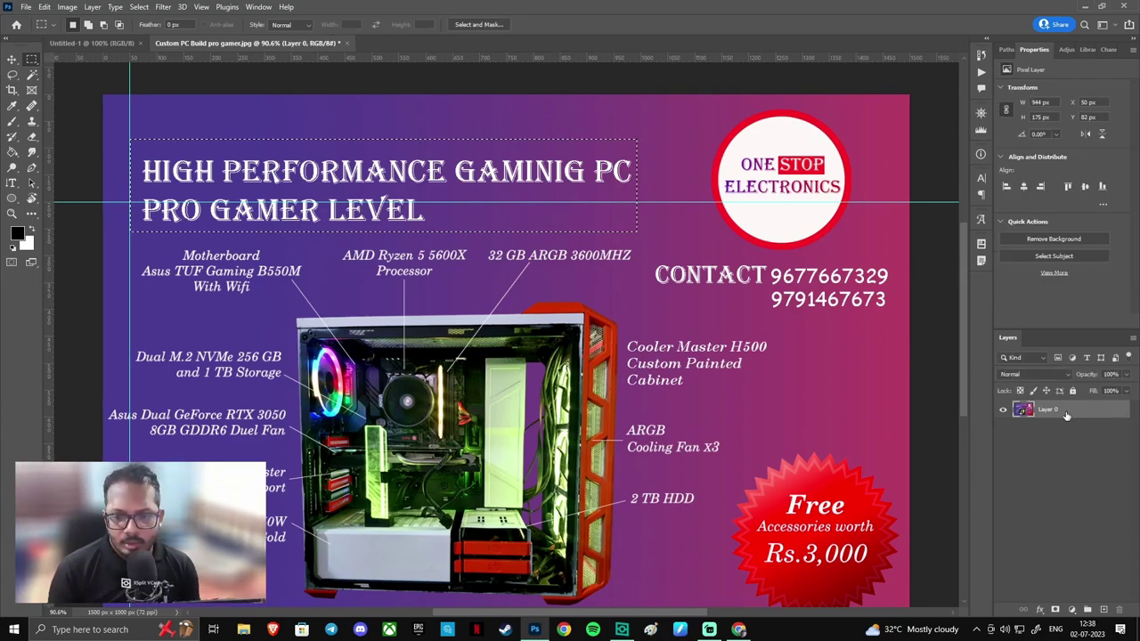
{"action": "mouse_move", "coordinate": [212, 173]}
{"action": "left_mouse_down"}
{"action": "mouse_move", "coordinate": [212, 142]}
{"action": "mouse_move", "coordinate": [203, 170]}
{"action": "left_mouse_up"}
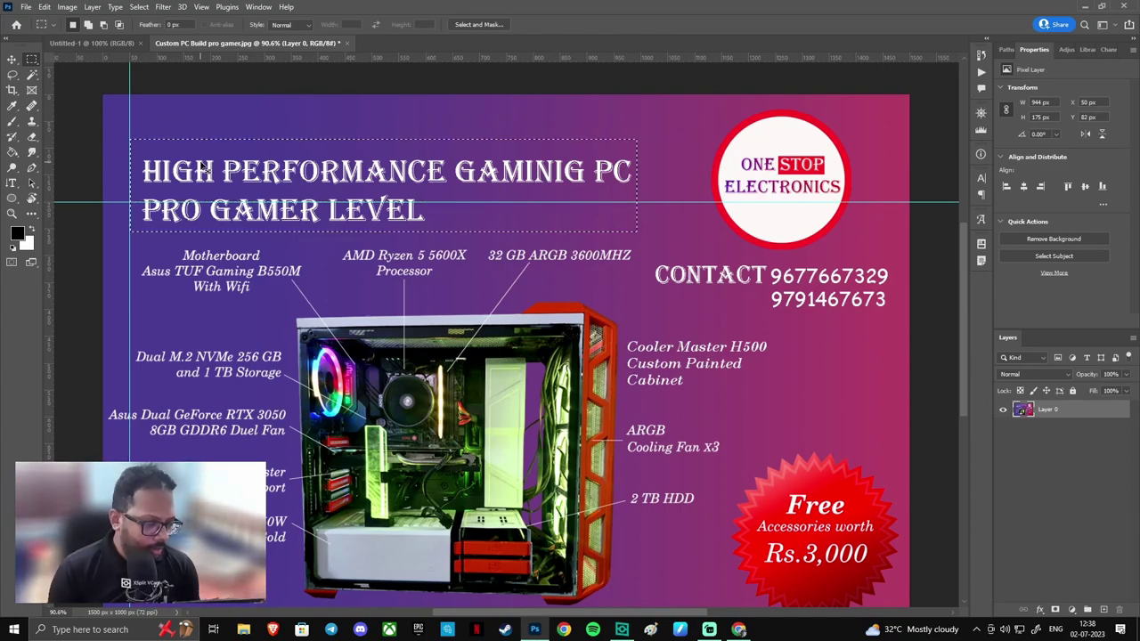
- Cut the headline, paste it onto a new Layer 1, and move it to the top
{"action": "key", "text": "Delete"}
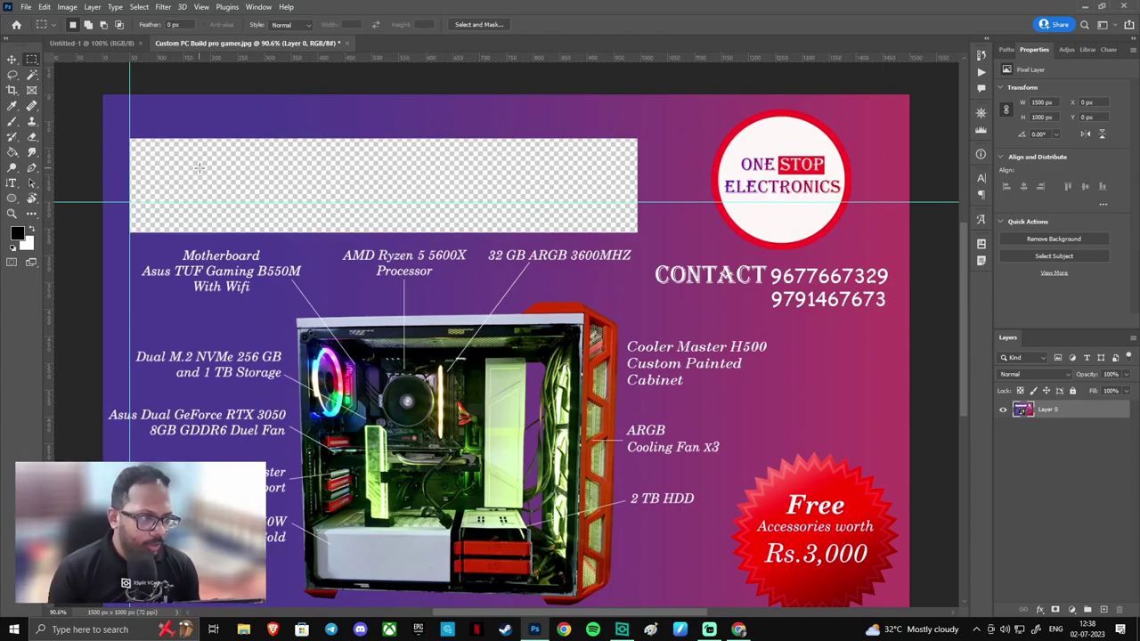
{"action": "key", "text": "ctrl+v"}
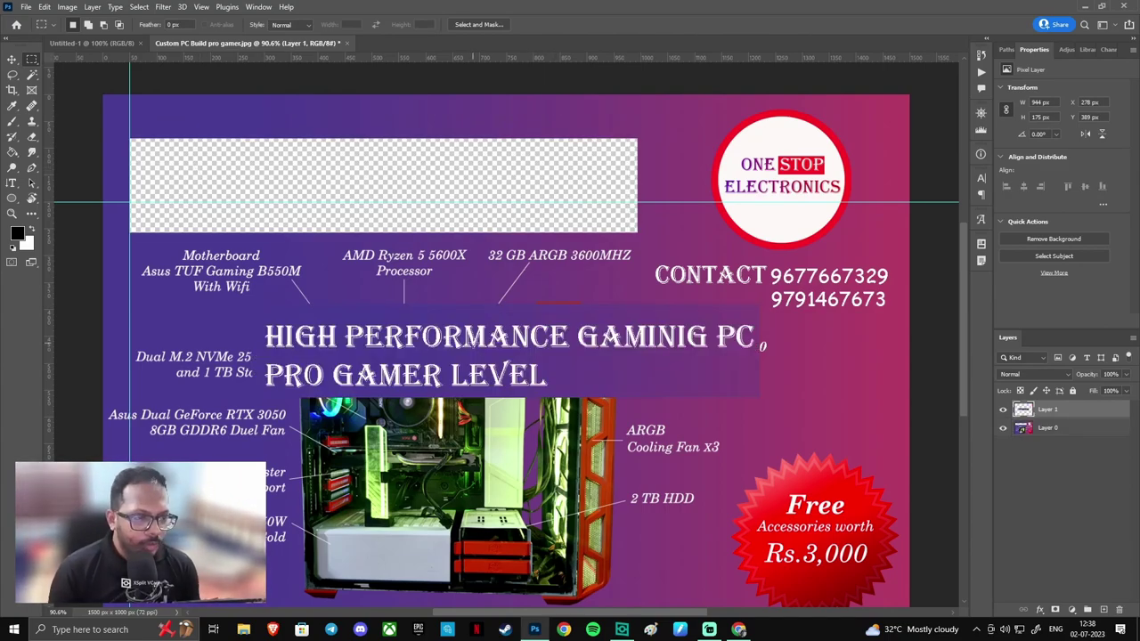
{"action": "key", "text": "v"}
{"action": "mouse_move", "coordinate": [472, 347]}
{"action": "left_mouse_down"}
{"action": "mouse_move", "coordinate": [416, 191]}
{"action": "mouse_move", "coordinate": [353, 163]}
{"action": "left_mouse_up"}
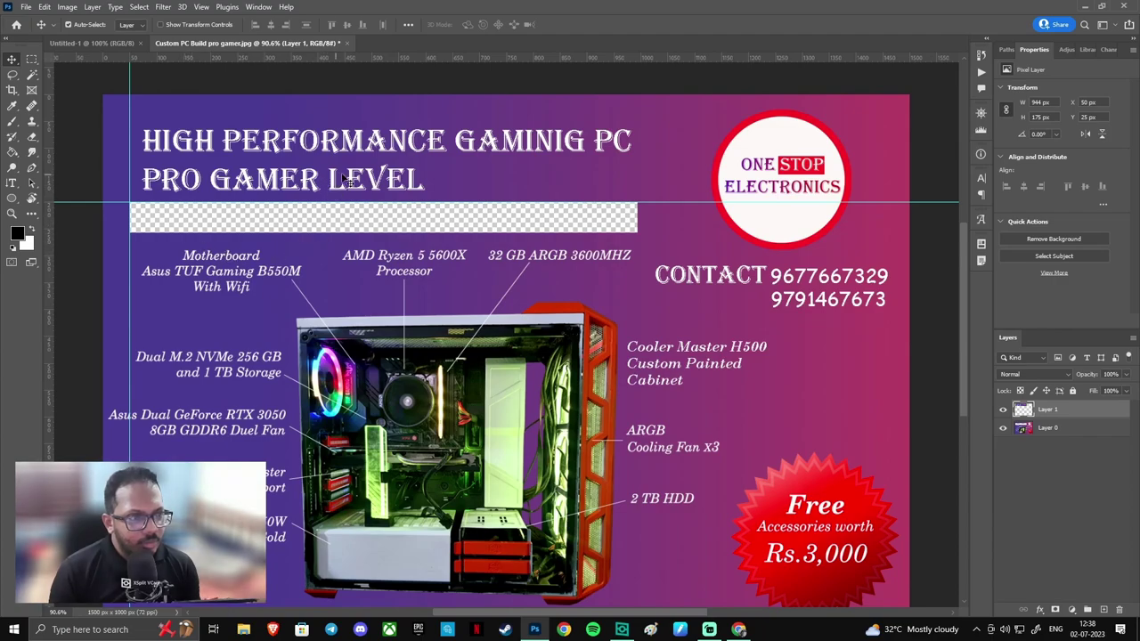
- Nudge the headline layer left and down to X 32 px, Y 43 px
{"action": "left_click_drag", "start_coordinate": [352, 179], "coordinate": [342, 179]}
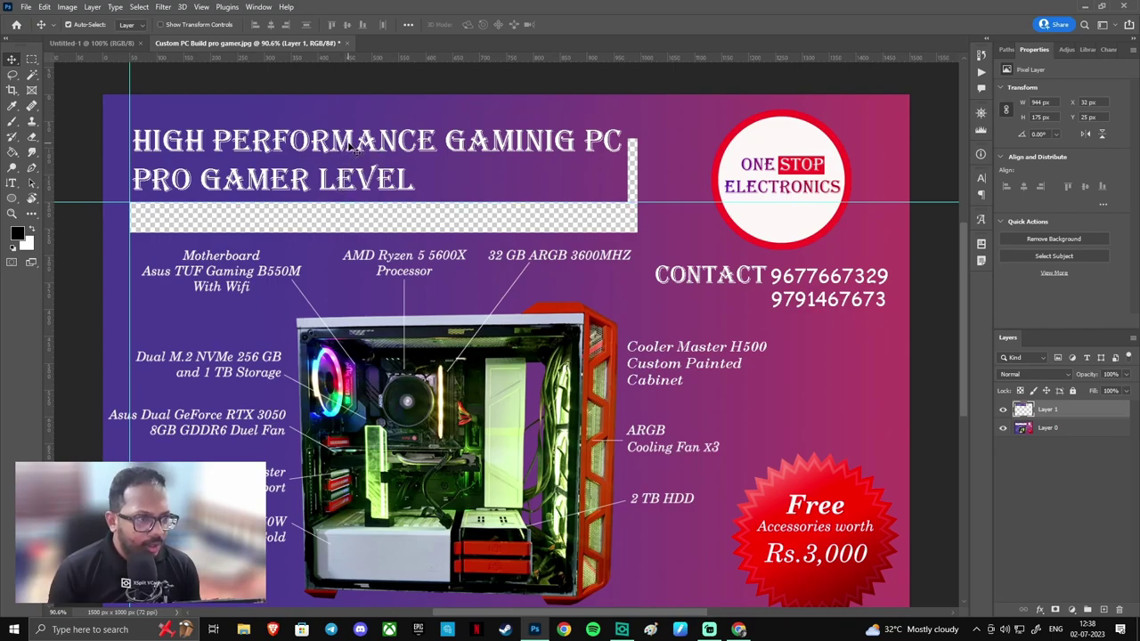
{"action": "mouse_move", "coordinate": [354, 147]}
{"action": "left_mouse_down"}
{"action": "mouse_move", "coordinate": [350, 156]}
{"action": "mouse_move", "coordinate": [361, 134]}
{"action": "left_mouse_up"}
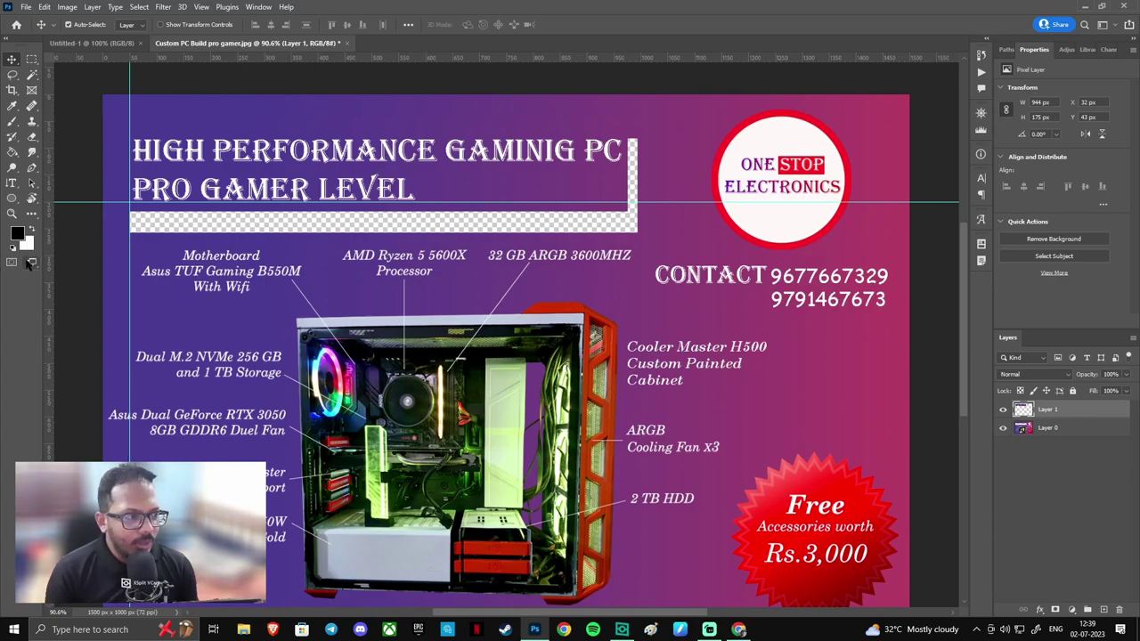
{"action": "left_click", "coordinate": [31, 263]}
{"action": "left_click", "coordinate": [30, 263]}
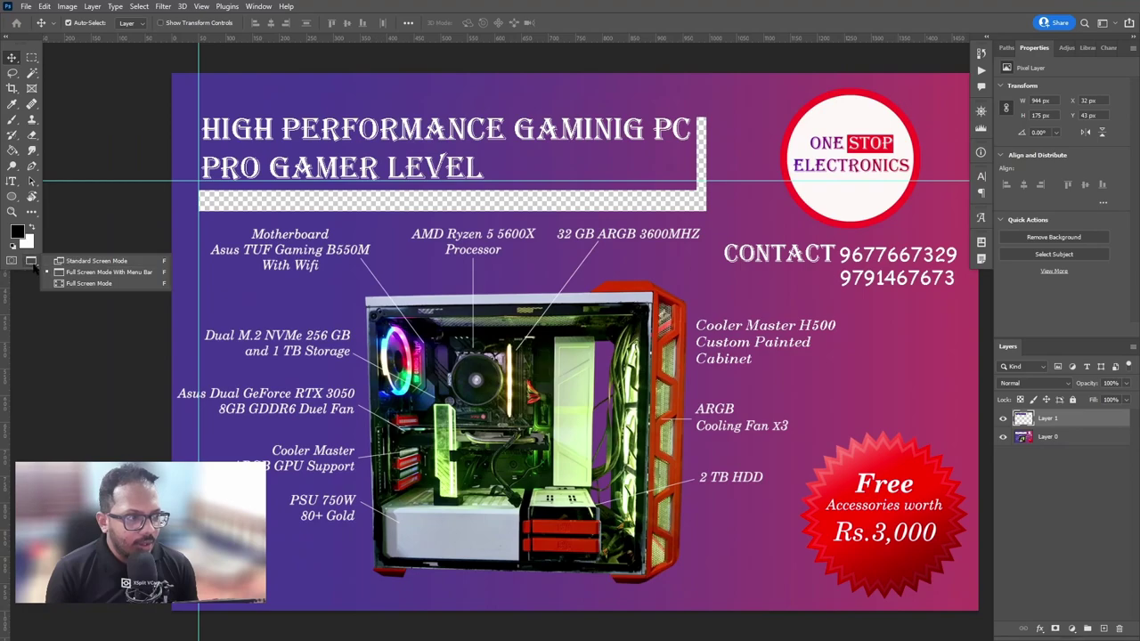
{"action": "left_click", "coordinate": [89, 284]}
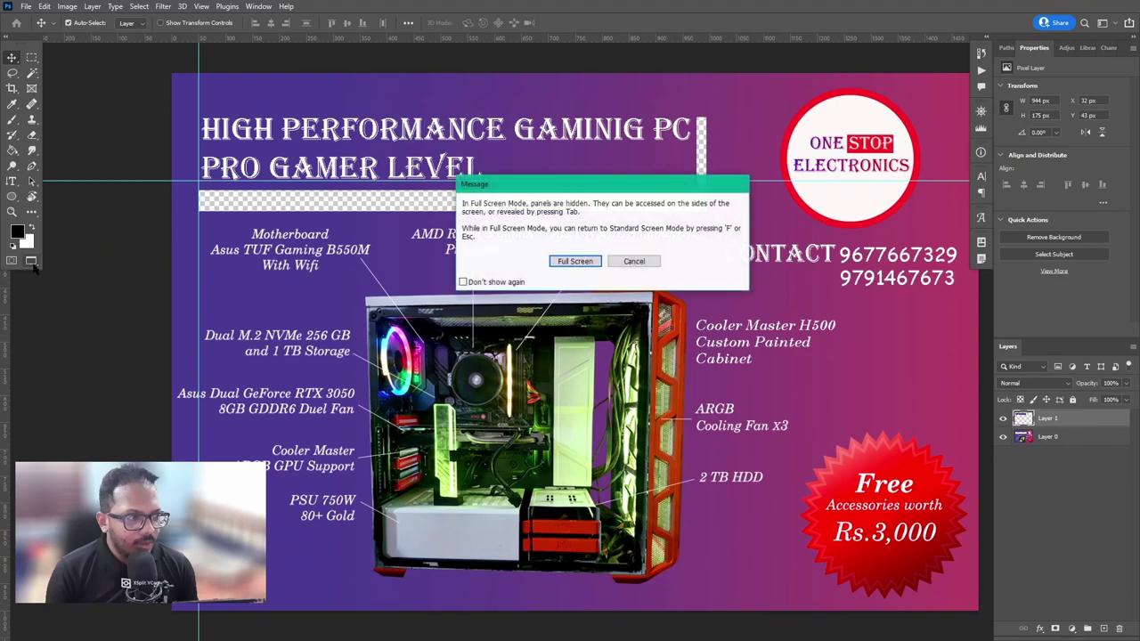
{"action": "left_click", "coordinate": [576, 262]}
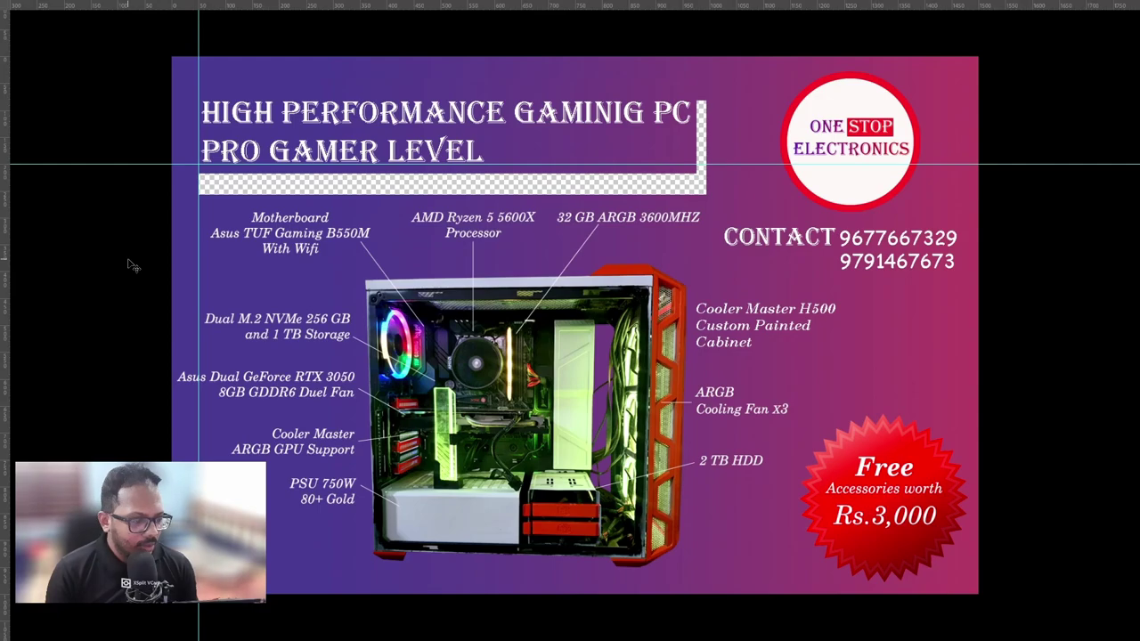
{"action": "key", "text": "Escape"}
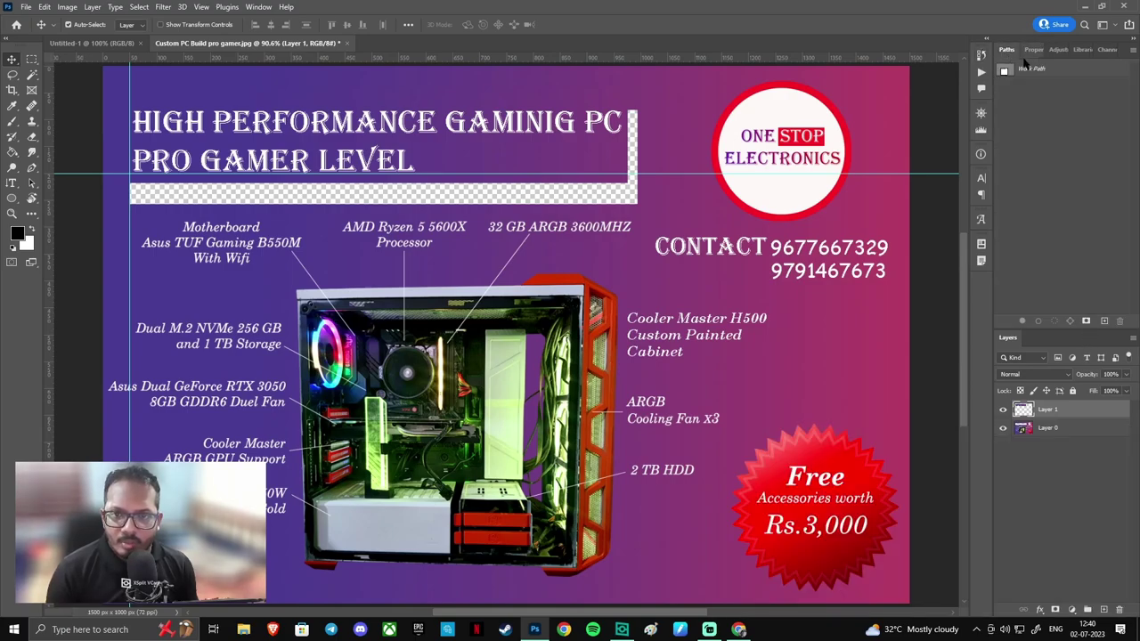
- Show the Channels panel and toggle the Blue and Red channels off and back on
{"action": "left_click", "coordinate": [1066, 50]}
{"action": "left_click", "coordinate": [1103, 51]}
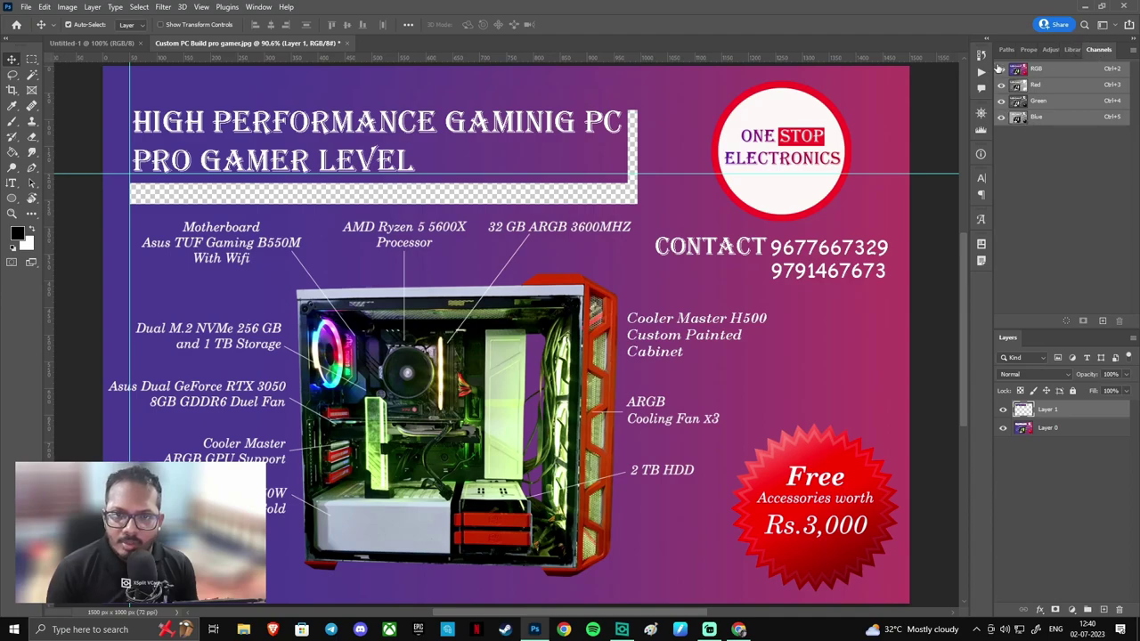
{"action": "left_click", "coordinate": [1001, 116]}
{"action": "left_click", "coordinate": [1001, 116]}
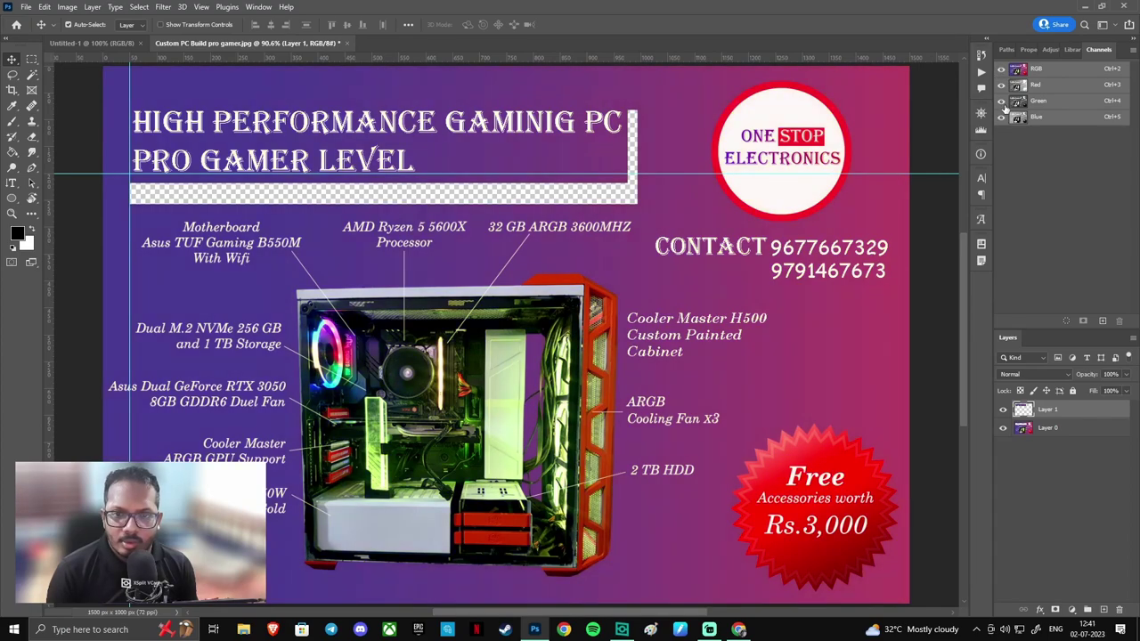
{"action": "left_click", "coordinate": [1001, 100]}
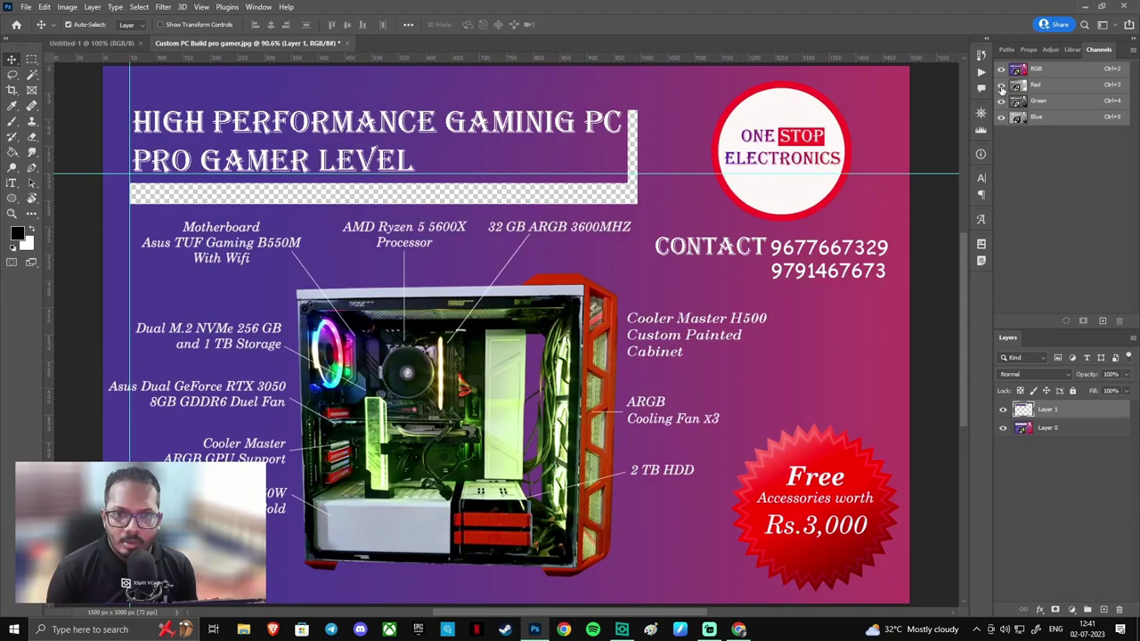
{"action": "left_click", "coordinate": [1001, 84]}
{"action": "left_click", "coordinate": [1001, 84]}
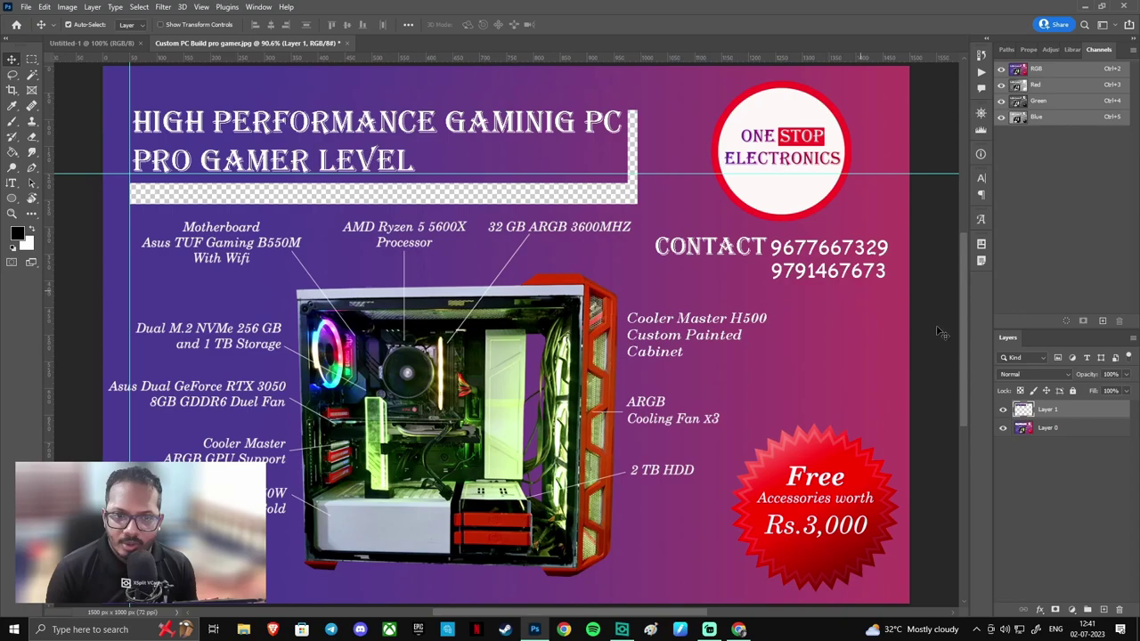
- Preview Layer 1's blend-mode list, keeping Normal, and drag its Opacity slider down and back up
{"action": "left_click", "coordinate": [1063, 377]}
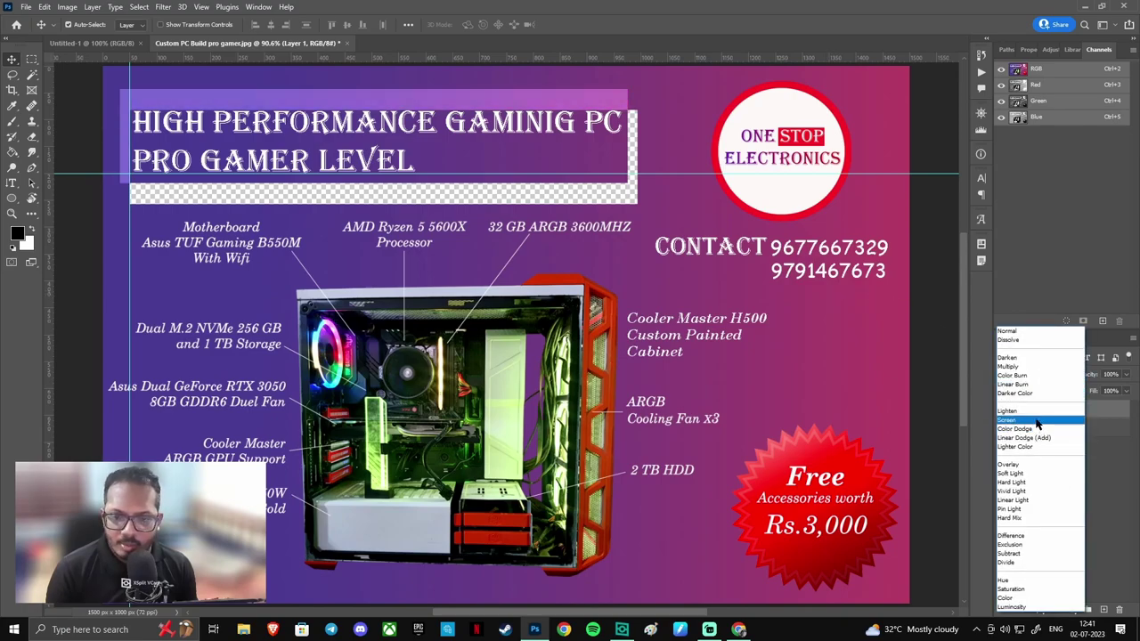
{"action": "key", "text": "Escape"}
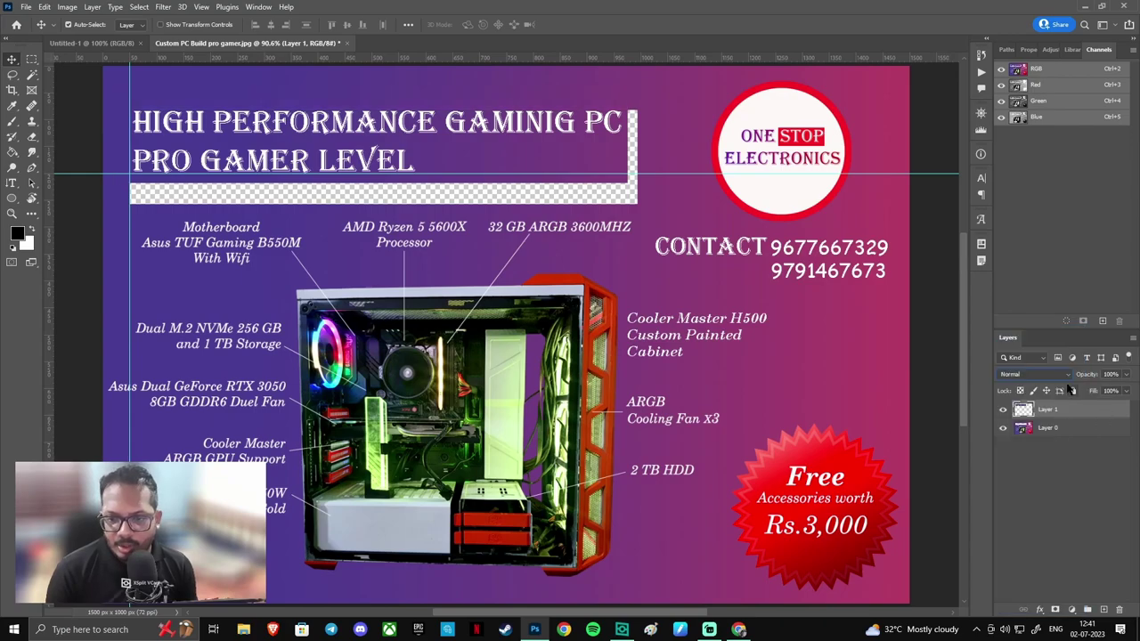
{"action": "left_click", "coordinate": [1126, 375]}
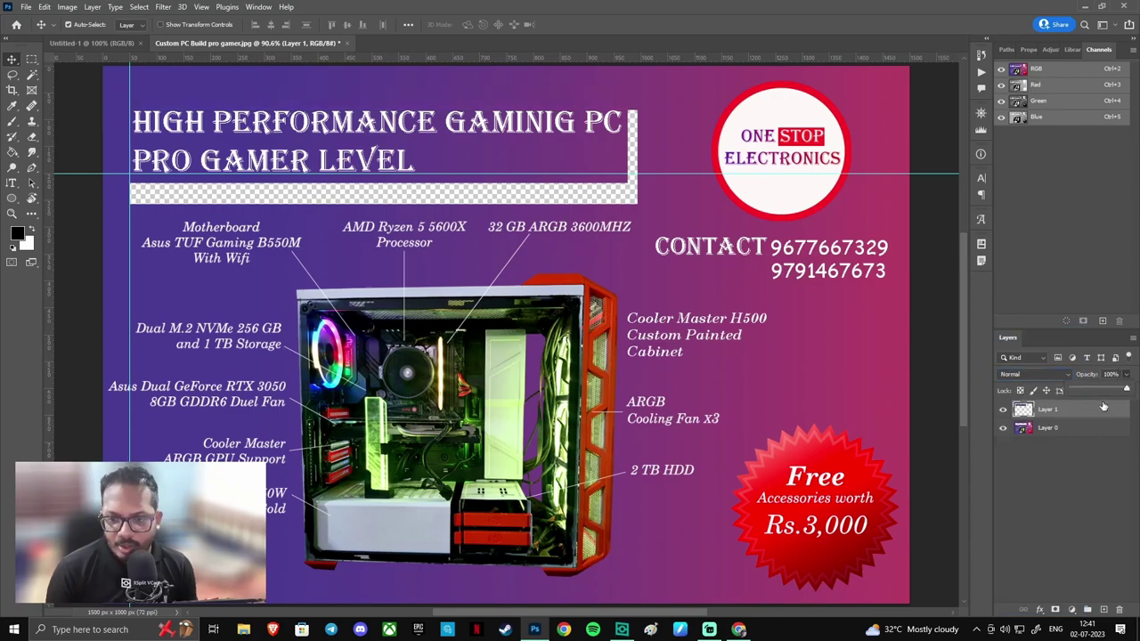
{"action": "left_click_drag", "start_coordinate": [1128, 391], "coordinate": [1068, 398]}
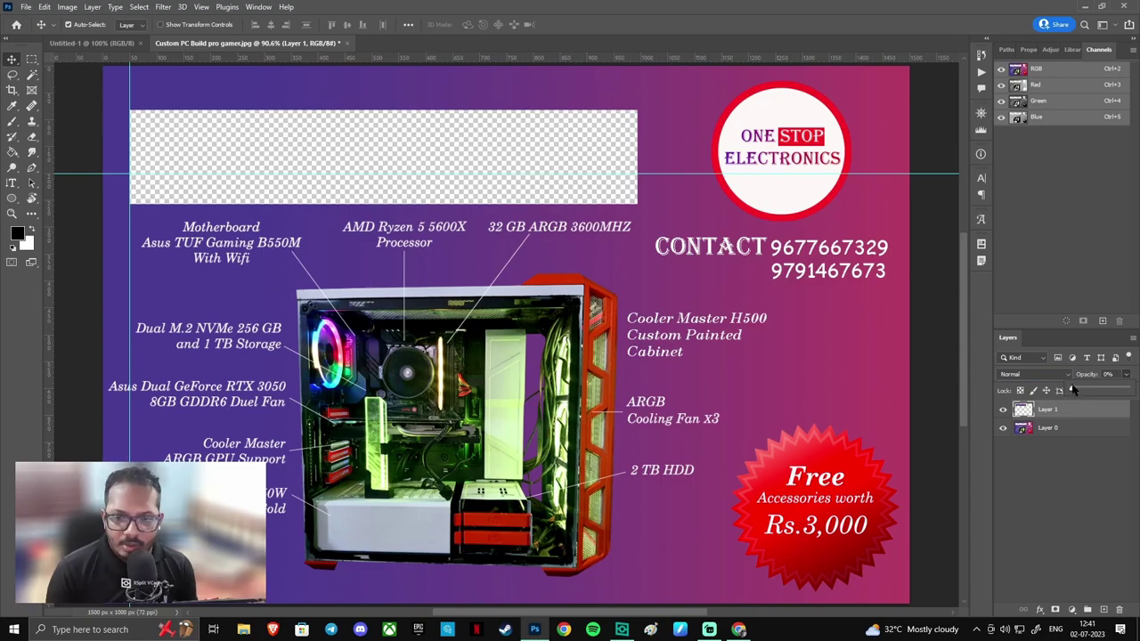
{"action": "left_click_drag", "start_coordinate": [1074, 390], "coordinate": [1130, 391]}
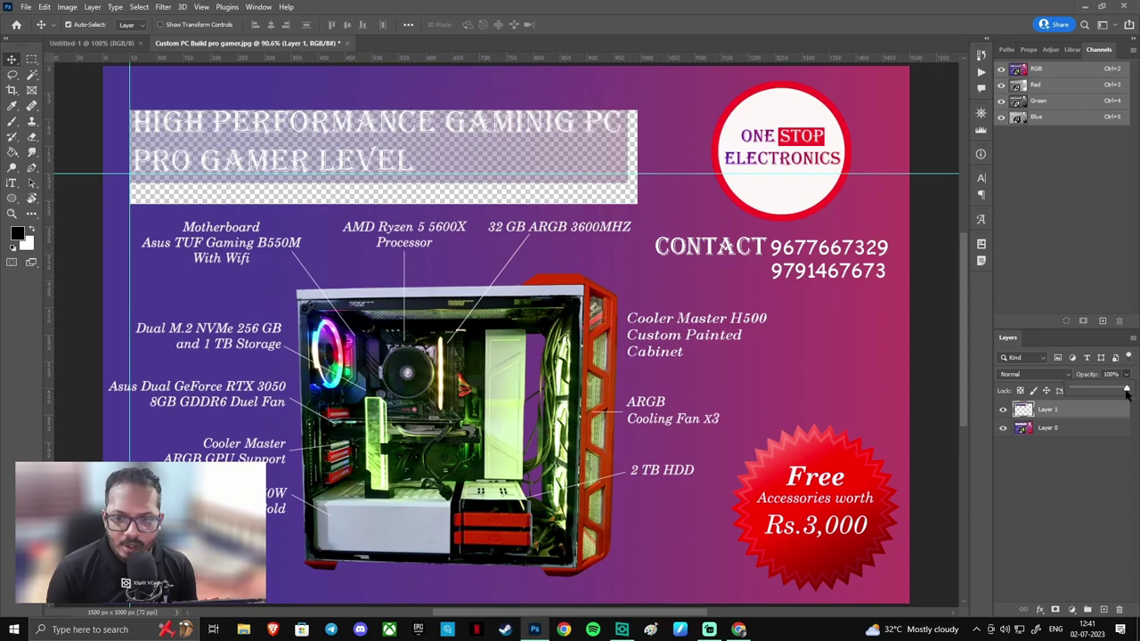
- Inspect the layer context menus for Layer 1 and both layers, then show the Histogram panel
{"action": "right_click", "coordinate": [1080, 417]}
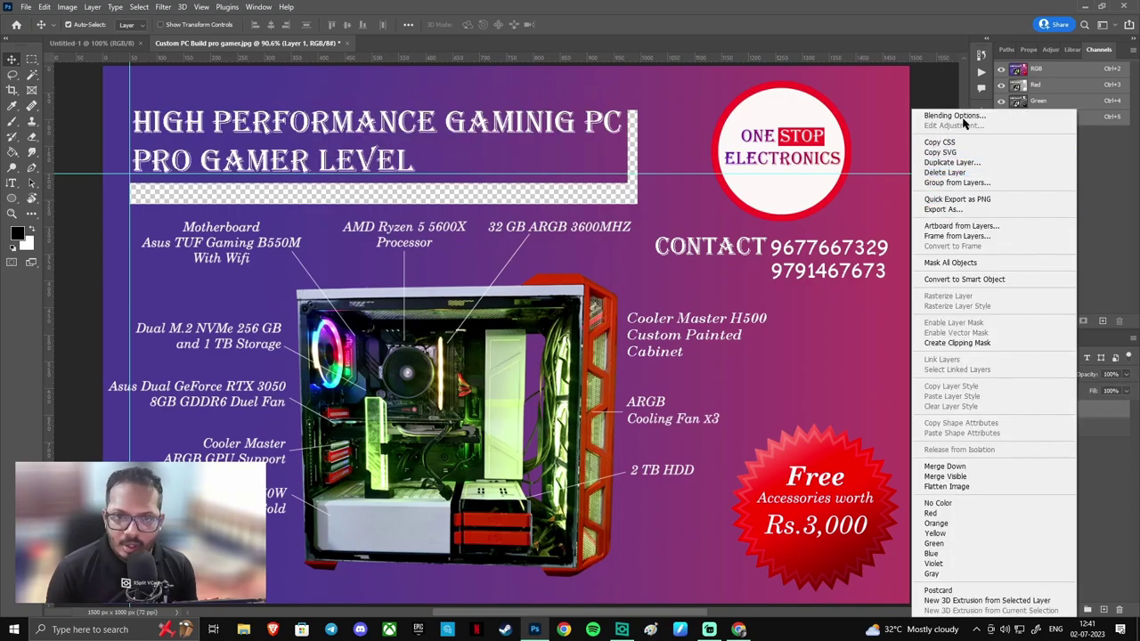
{"action": "left_click", "coordinate": [1120, 490]}
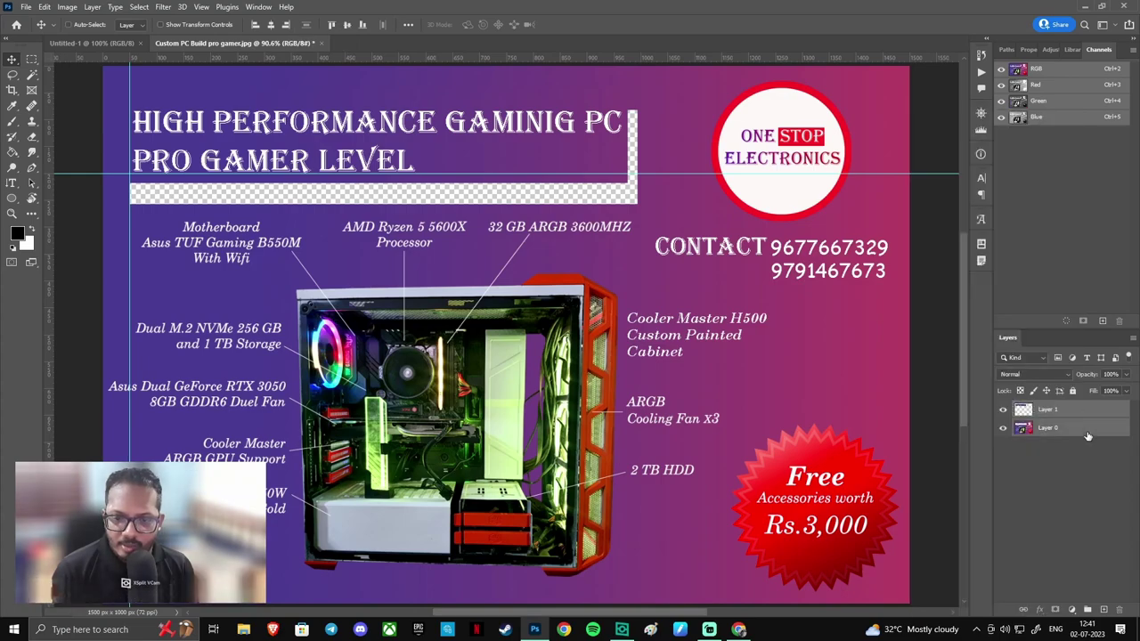
{"action": "right_click", "coordinate": [1080, 429]}
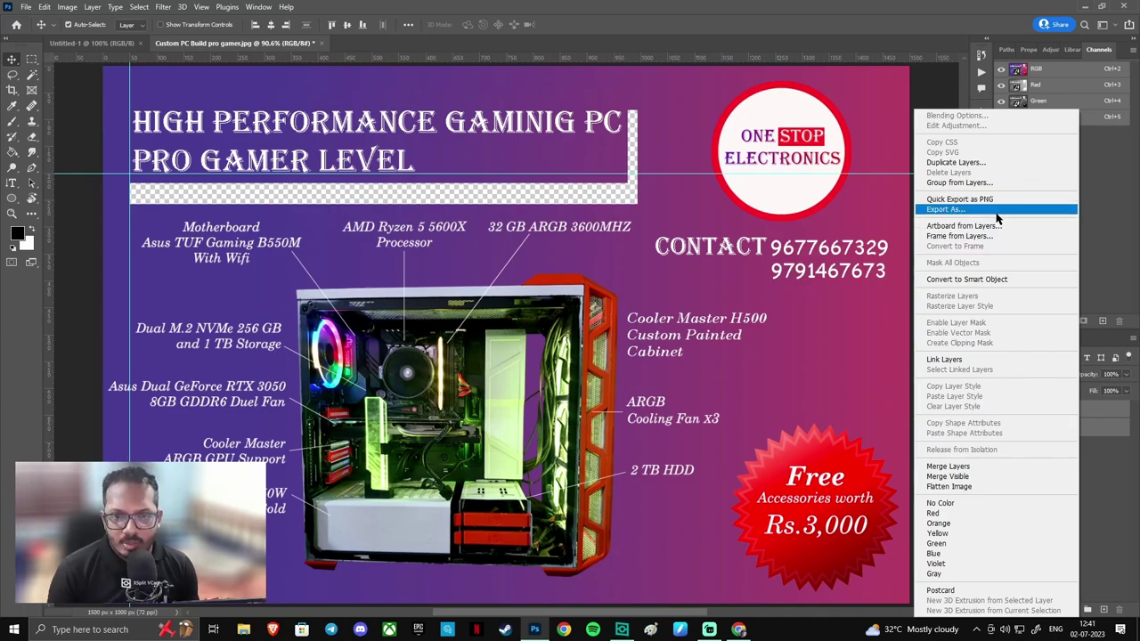
{"action": "left_click", "coordinate": [1099, 461]}
{"action": "left_click", "coordinate": [1073, 408]}
{"action": "right_click", "coordinate": [1074, 408]}
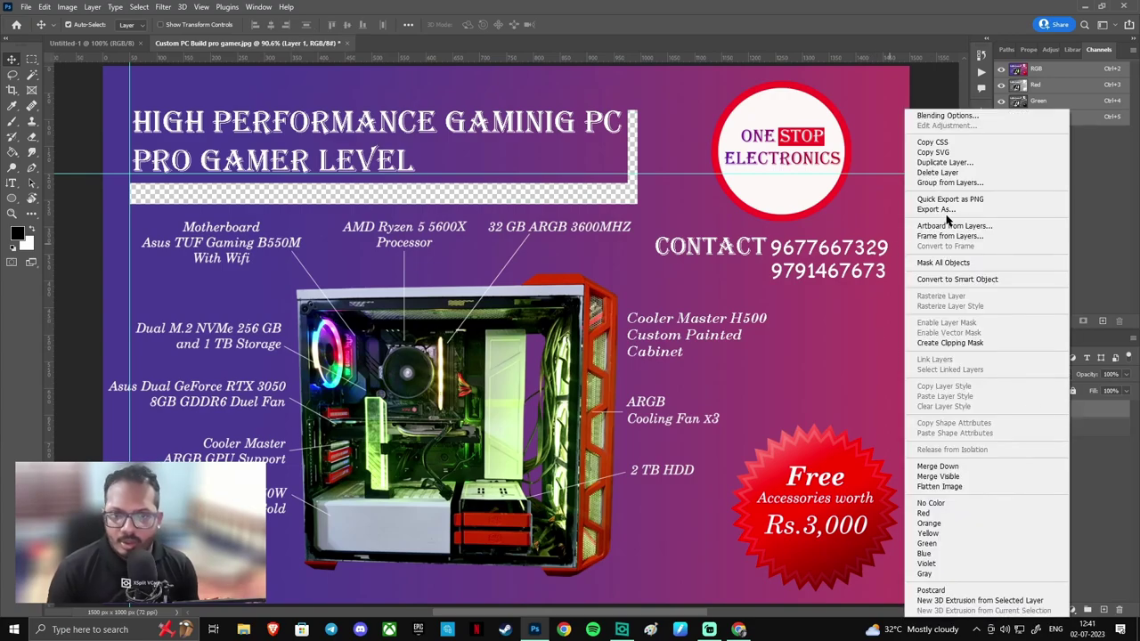
{"action": "left_click", "coordinate": [1112, 479]}
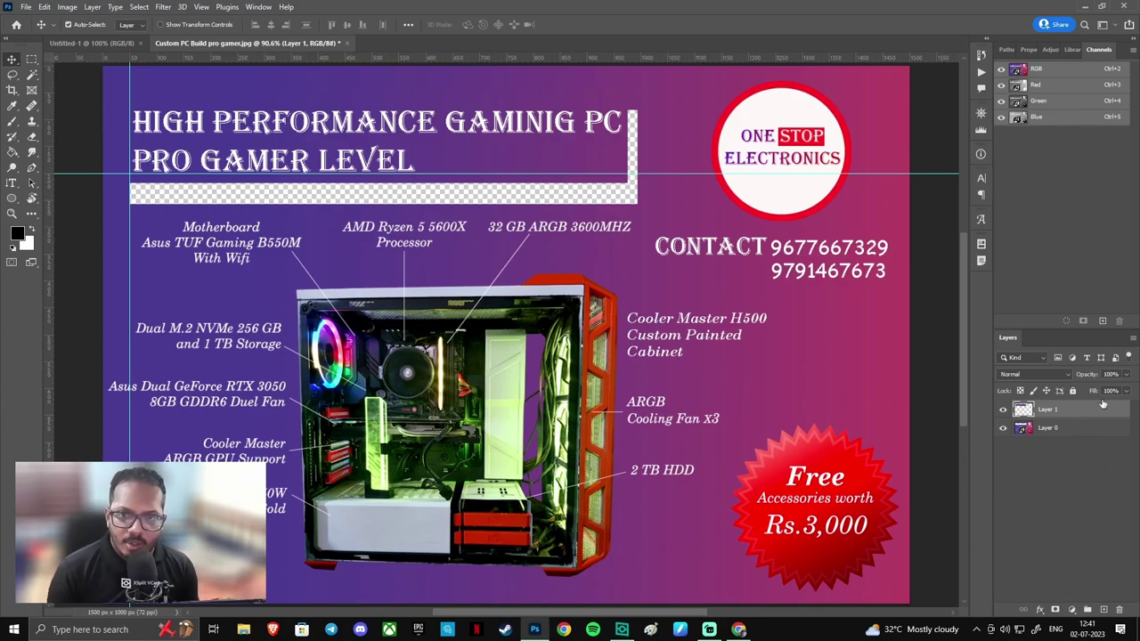
{"action": "left_click", "coordinate": [981, 129]}
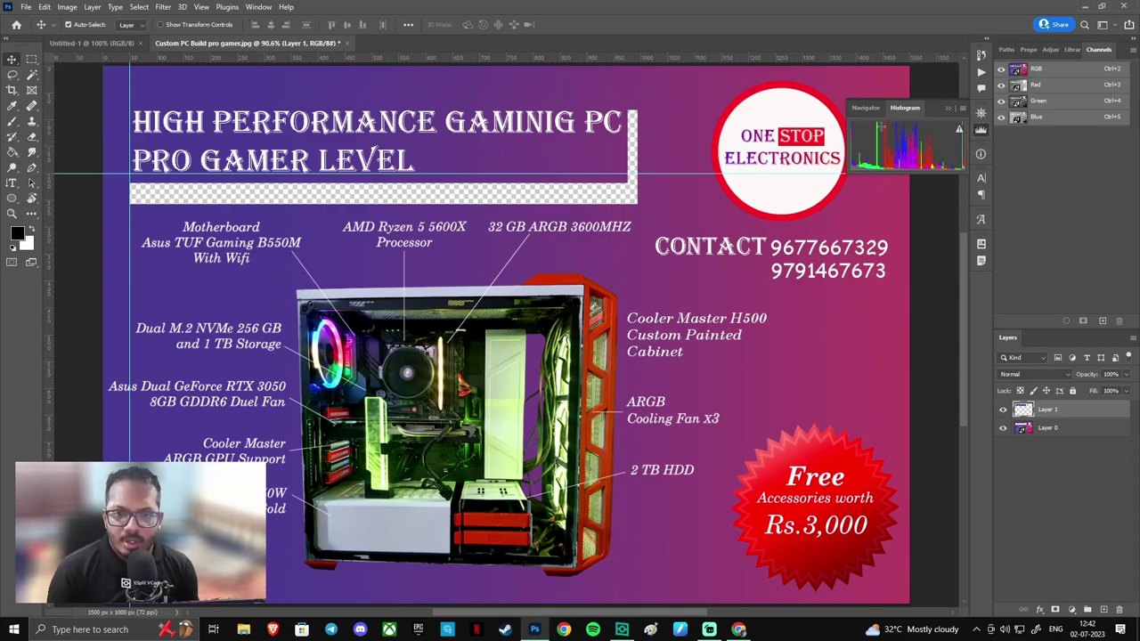
- Zoom far into the flyer from the Navigator and pan across the pink strip, fan hub and cyan ring
{"action": "left_click", "coordinate": [876, 111]}
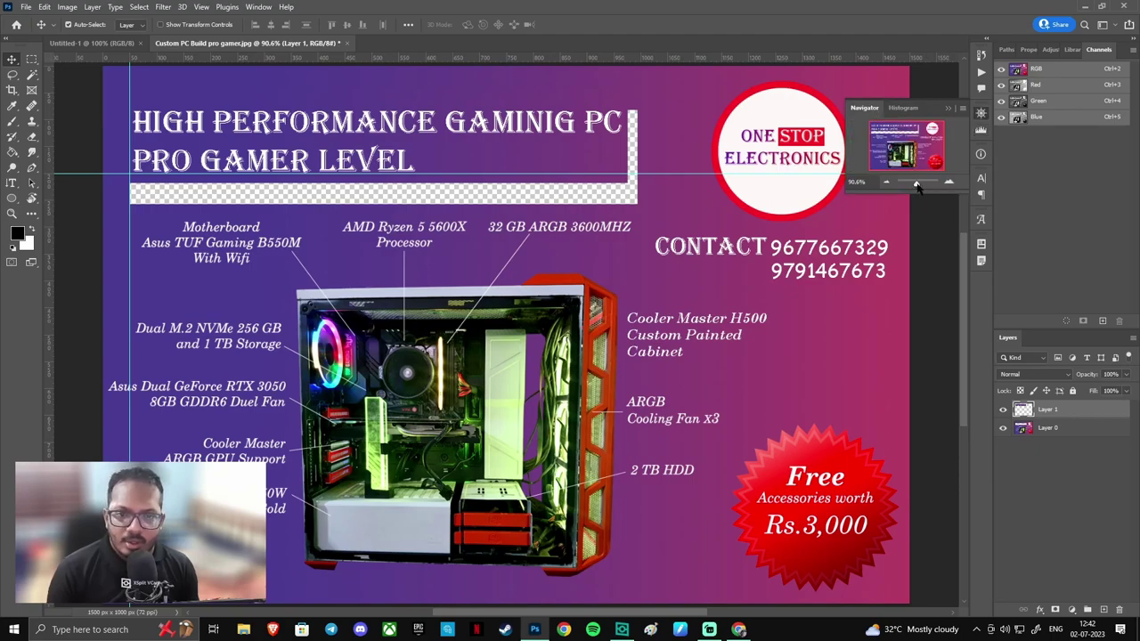
{"action": "left_click_drag", "start_coordinate": [917, 184], "coordinate": [927, 184]}
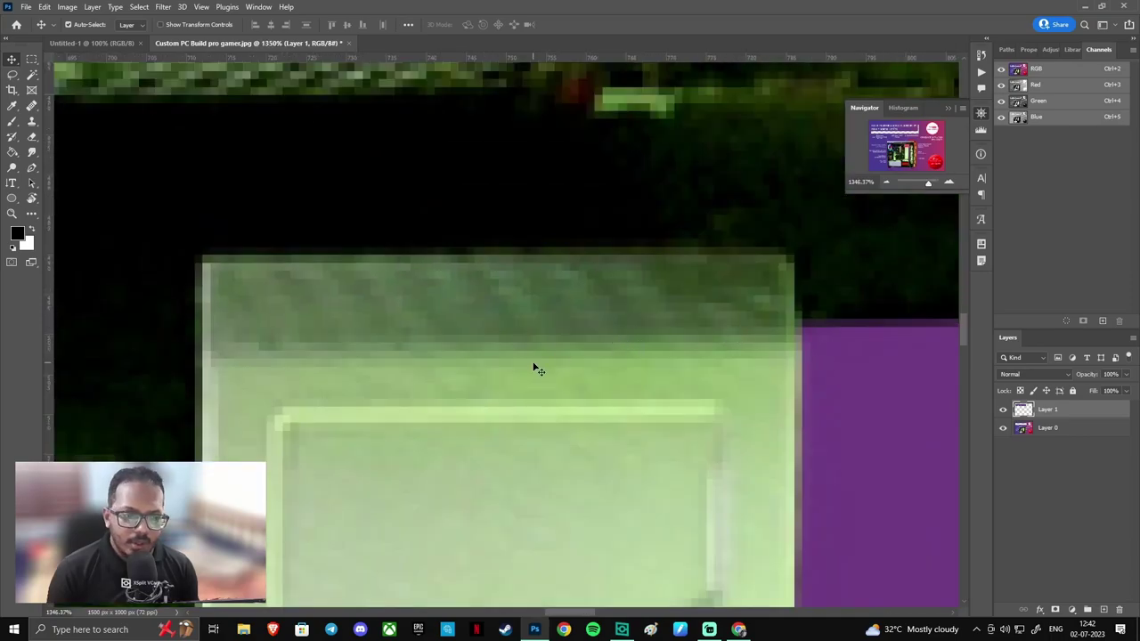
{"action": "left_click_drag", "start_coordinate": [424, 334], "coordinate": [511, 273]}
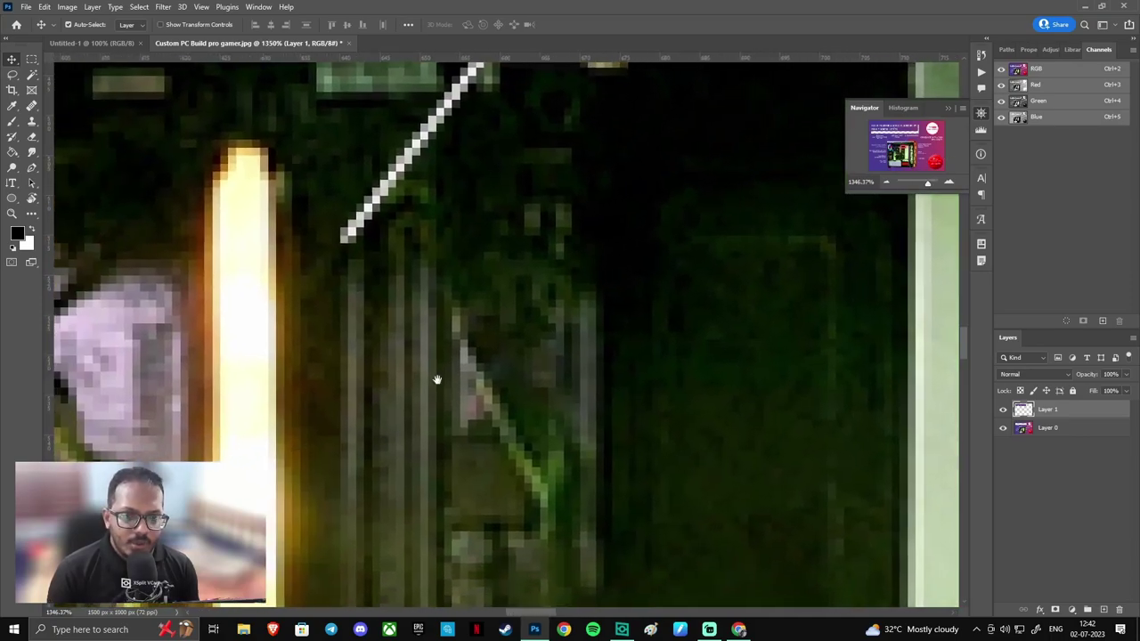
{"action": "left_click_drag", "start_coordinate": [437, 381], "coordinate": [837, 236]}
{"action": "mouse_move", "coordinate": [170, 436]}
{"action": "left_mouse_down"}
{"action": "mouse_move", "coordinate": [437, 377]}
{"action": "mouse_move", "coordinate": [608, 265]}
{"action": "left_mouse_up"}
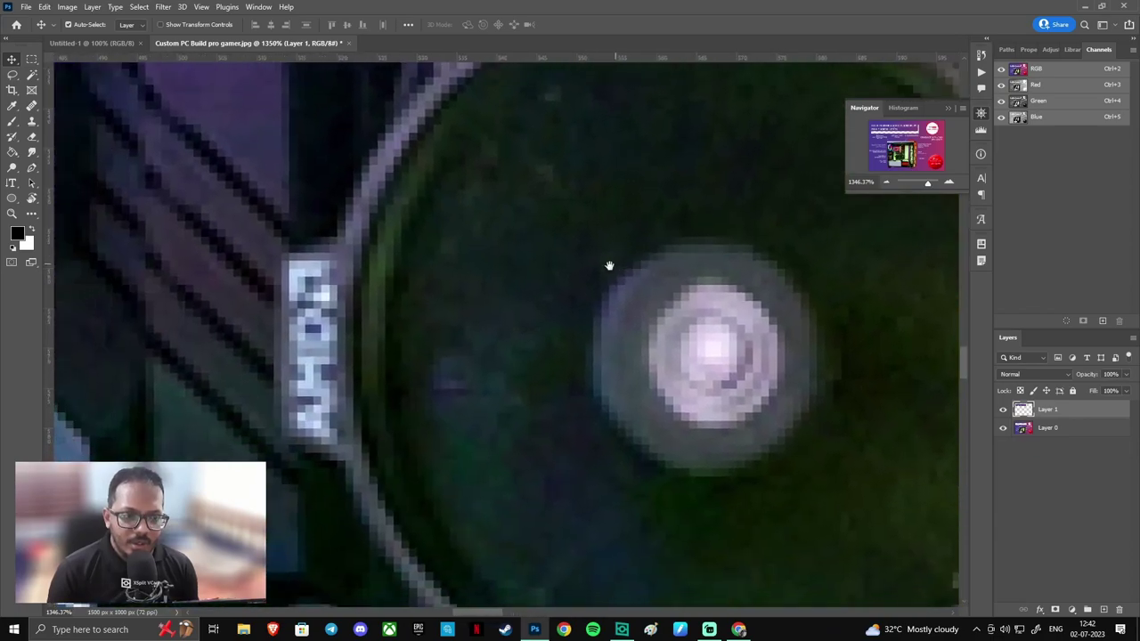
{"action": "left_click_drag", "start_coordinate": [312, 361], "coordinate": [746, 267]}
{"action": "mouse_move", "coordinate": [214, 499]}
{"action": "left_mouse_down"}
{"action": "mouse_move", "coordinate": [354, 400]}
{"action": "mouse_move", "coordinate": [731, 326]}
{"action": "left_mouse_up"}
{"action": "mouse_move", "coordinate": [333, 421]}
{"action": "left_mouse_down"}
{"action": "mouse_move", "coordinate": [449, 422]}
{"action": "mouse_move", "coordinate": [535, 311]}
{"action": "left_mouse_up"}
{"action": "left_click_drag", "start_coordinate": [454, 329], "coordinate": [533, 327]}
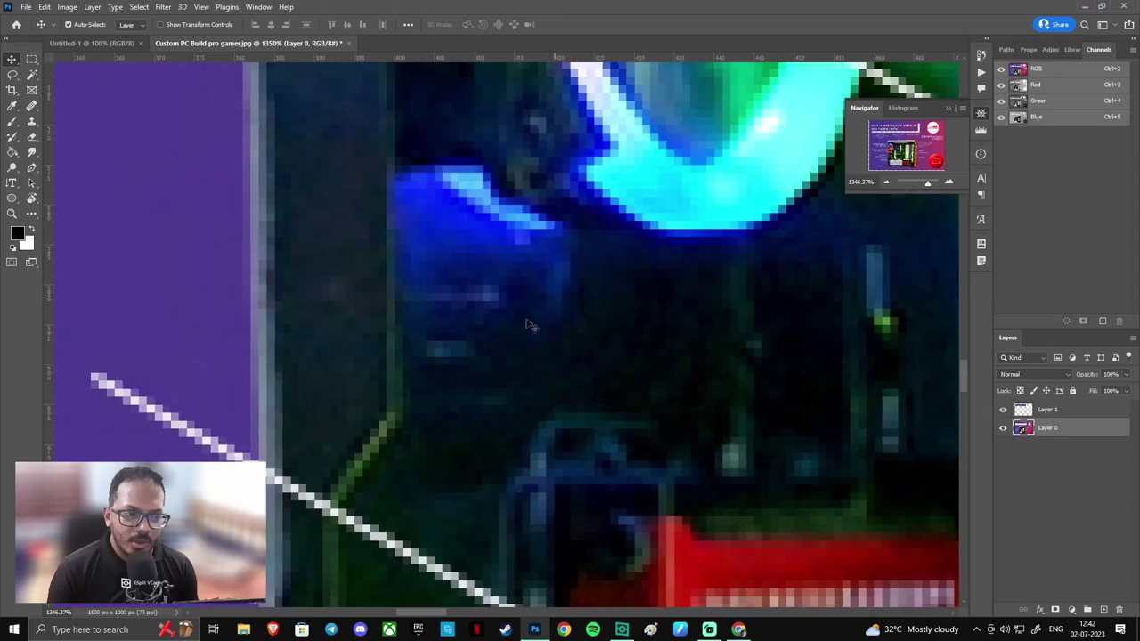
- Make Layer 0 active, inspect the magnified fan area, then fit the poster back on screen
{"action": "left_click", "coordinate": [452, 408]}
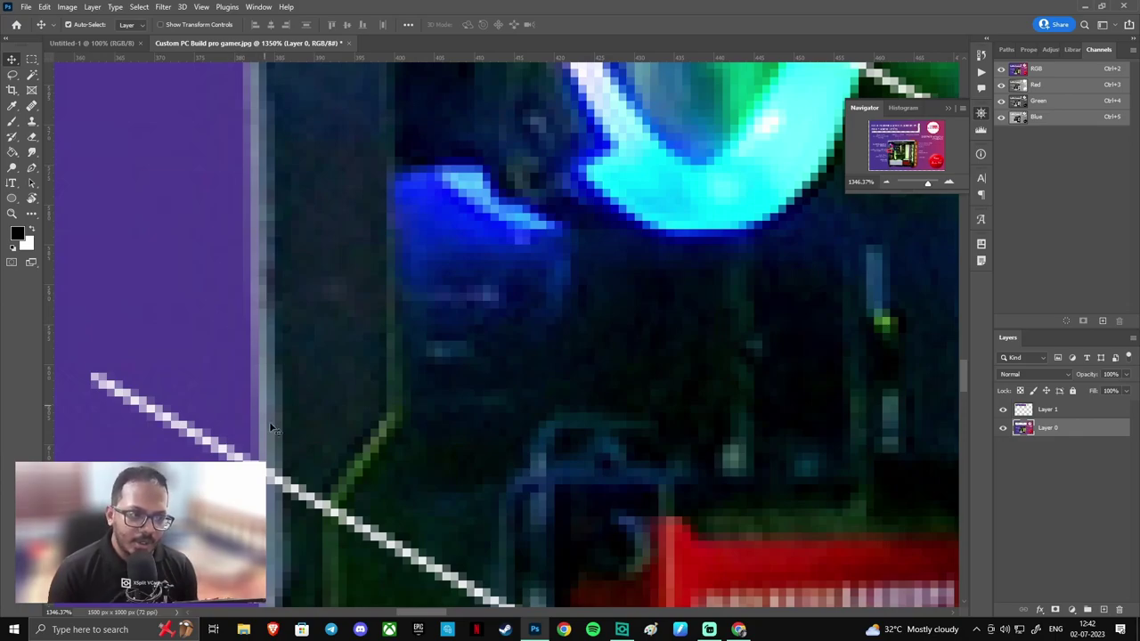
{"action": "scroll", "coordinate": [284, 319], "scroll_direction": "down", "scroll_amount": 3}
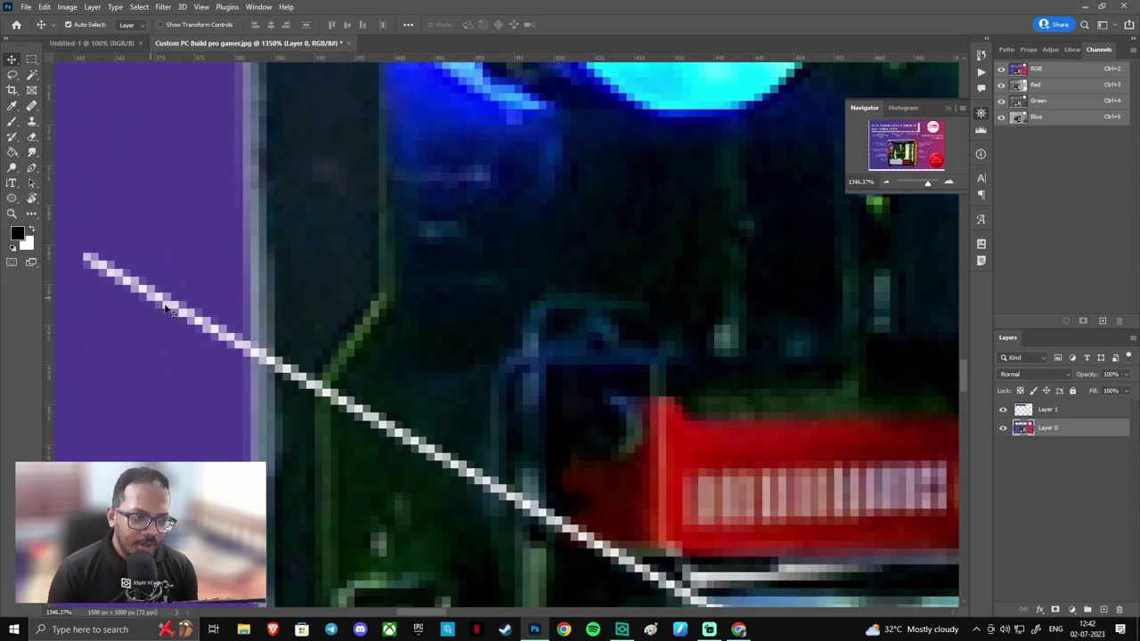
{"action": "mouse_move", "coordinate": [283, 318]}
{"action": "left_mouse_down"}
{"action": "mouse_move", "coordinate": [221, 426]}
{"action": "mouse_move", "coordinate": [71, 582]}
{"action": "left_mouse_up"}
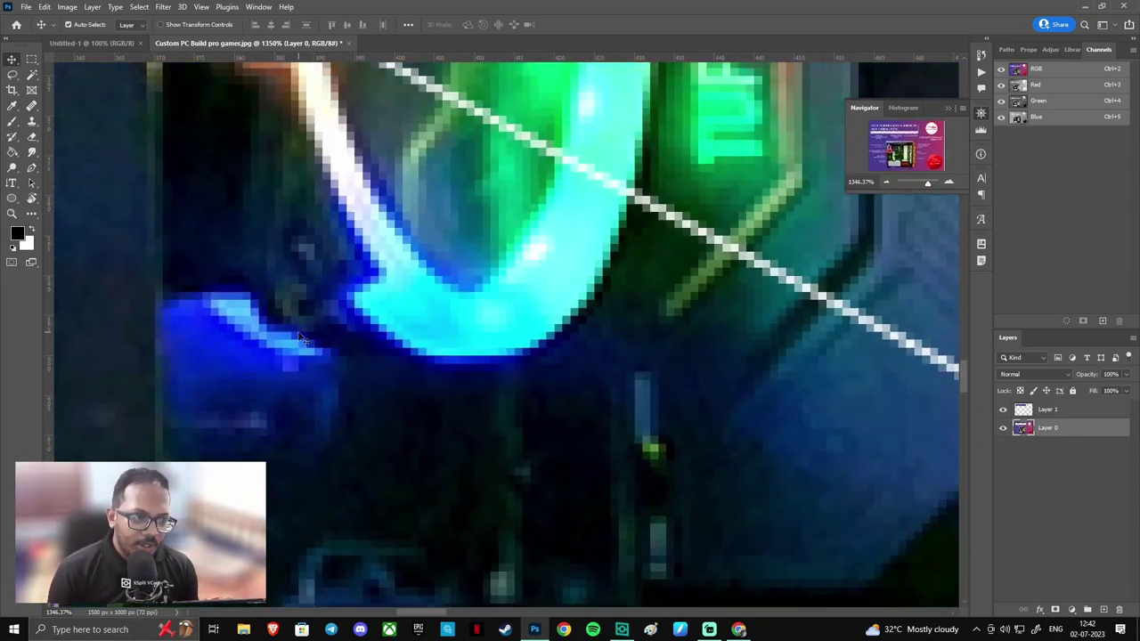
{"action": "key", "text": "ctrl+0"}
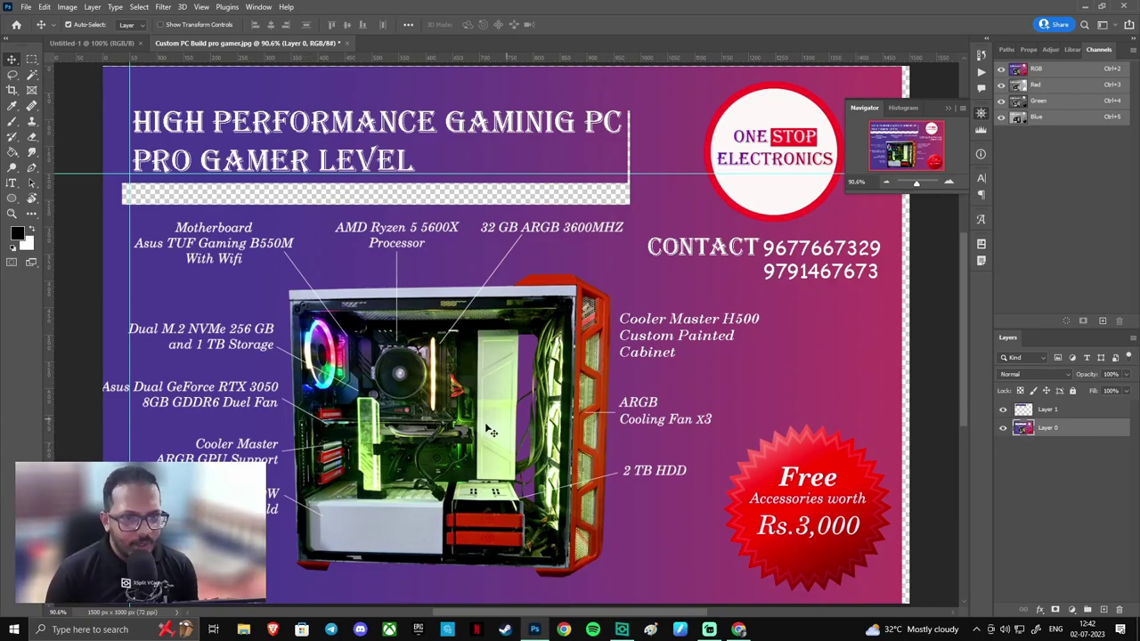
{"action": "scroll", "coordinate": [354, 432], "scroll_direction": "up", "scroll_amount": 3}
{"action": "scroll", "coordinate": [353, 426], "scroll_direction": "up", "scroll_amount": 2}
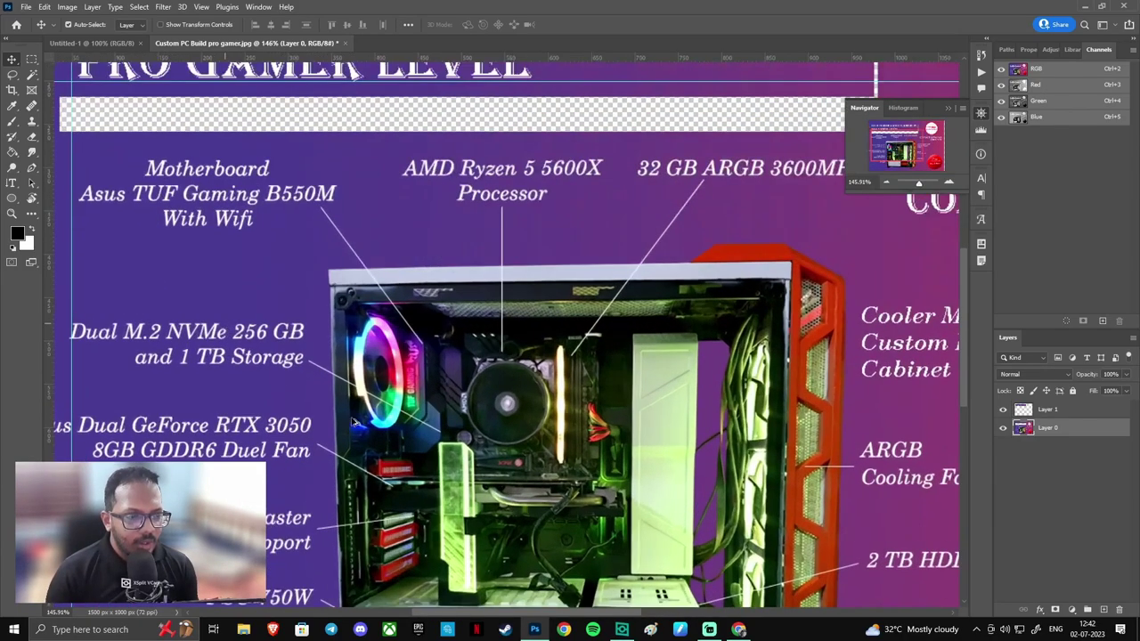
{"action": "scroll", "coordinate": [354, 426], "scroll_direction": "up", "scroll_amount": 3}
{"action": "scroll", "coordinate": [365, 446], "scroll_direction": "up", "scroll_amount": 1}
{"action": "scroll", "coordinate": [378, 470], "scroll_direction": "up", "scroll_amount": 2}
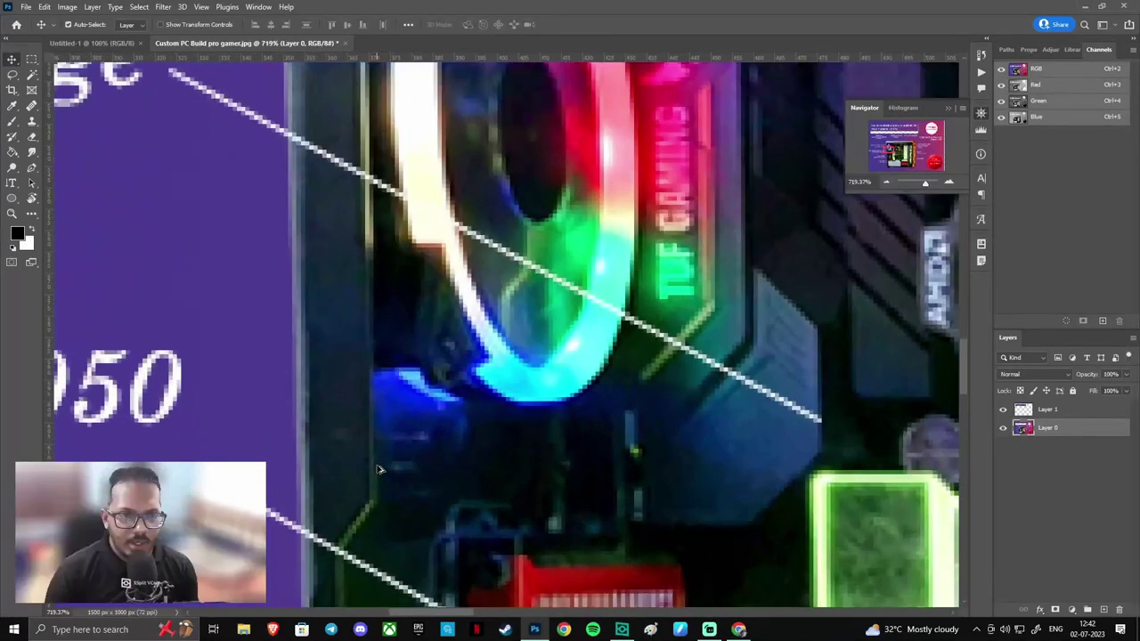
{"action": "scroll", "coordinate": [377, 469], "scroll_direction": "up", "scroll_amount": 1}
{"action": "scroll", "coordinate": [427, 427], "scroll_direction": "up", "scroll_amount": 1}
{"action": "scroll", "coordinate": [418, 427], "scroll_direction": "up", "scroll_amount": 1}
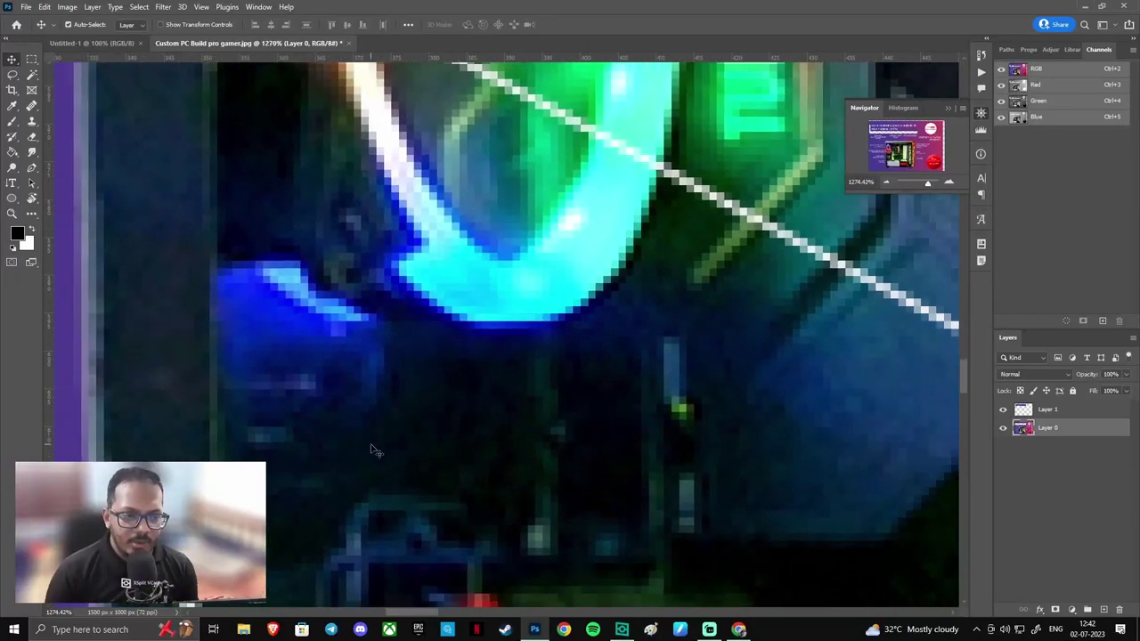
{"action": "left_click_drag", "start_coordinate": [392, 427], "coordinate": [342, 468]}
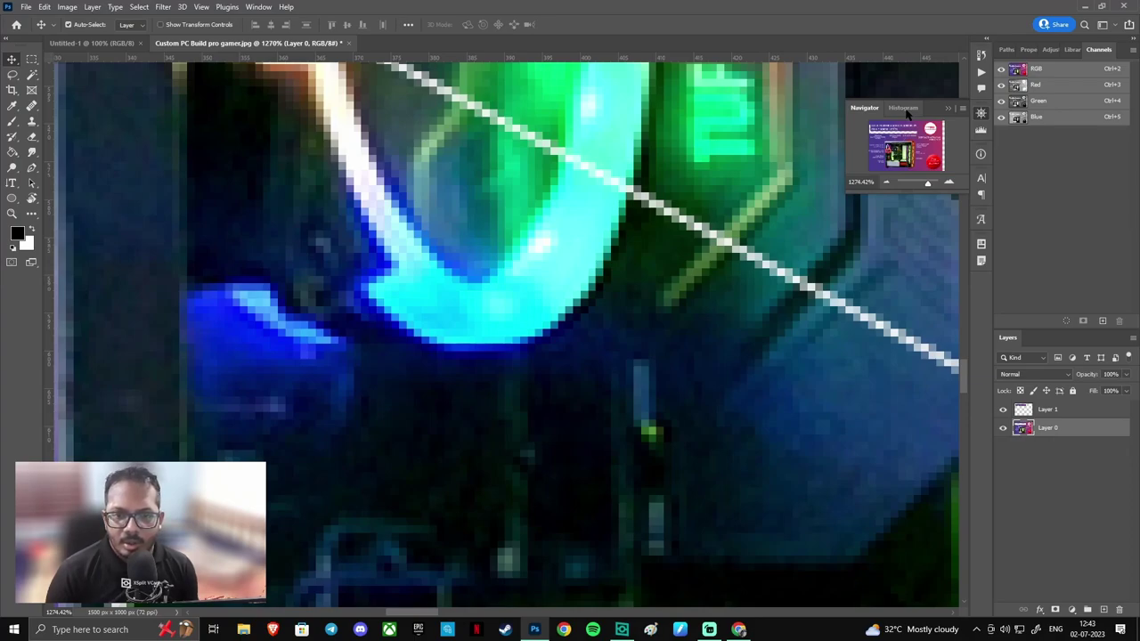
{"action": "scroll", "coordinate": [732, 394], "scroll_direction": "down", "scroll_amount": 1}
{"action": "key", "text": "ctrl+0"}
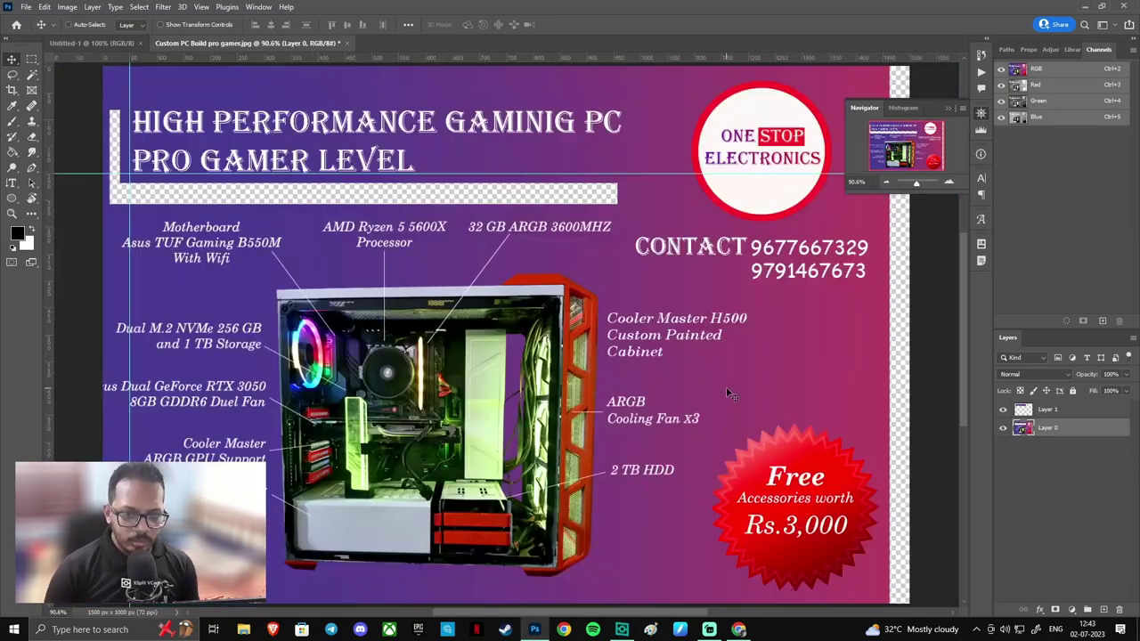
- Select the whole canvas and nudge Layer 0's poster artwork about 22 px to the right
{"action": "key", "text": "ctrl+a"}
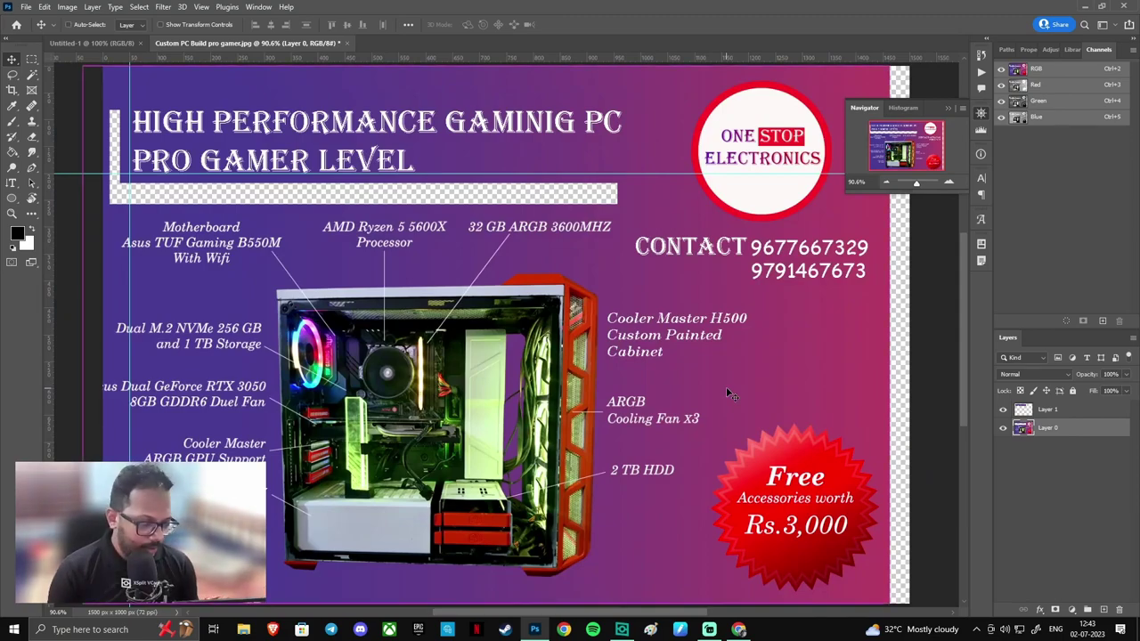
{"action": "key", "text": "shift+Right"}
{"action": "key", "text": "shift+Right"}
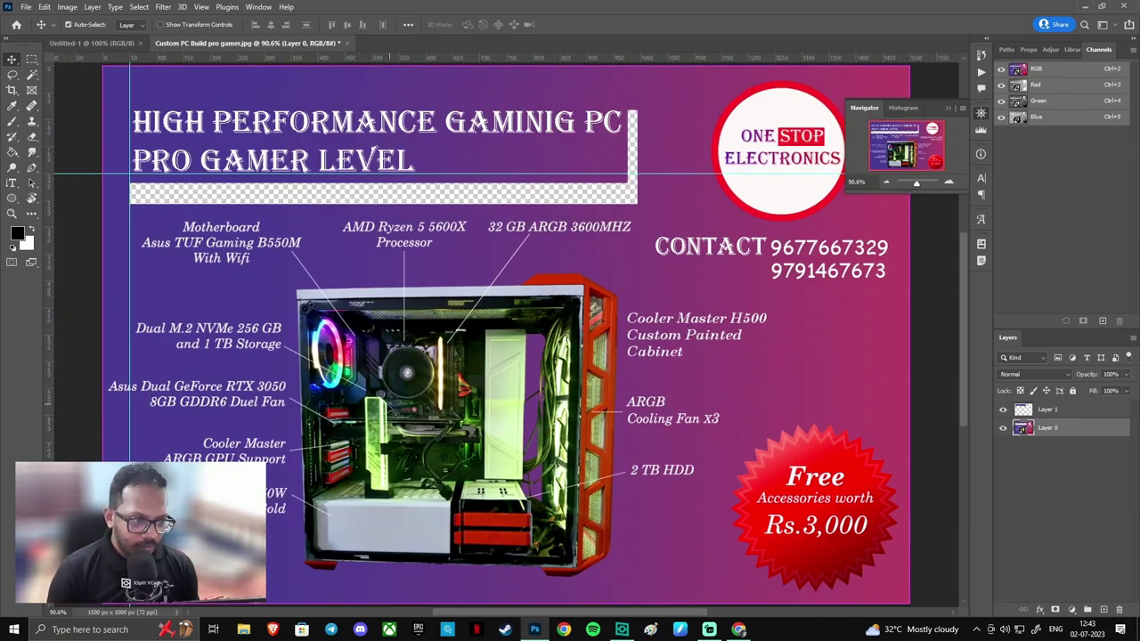
{"action": "scroll", "coordinate": [328, 401], "scroll_direction": "up", "scroll_amount": 2}
{"action": "scroll", "coordinate": [320, 402], "scroll_direction": "up", "scroll_amount": 2}
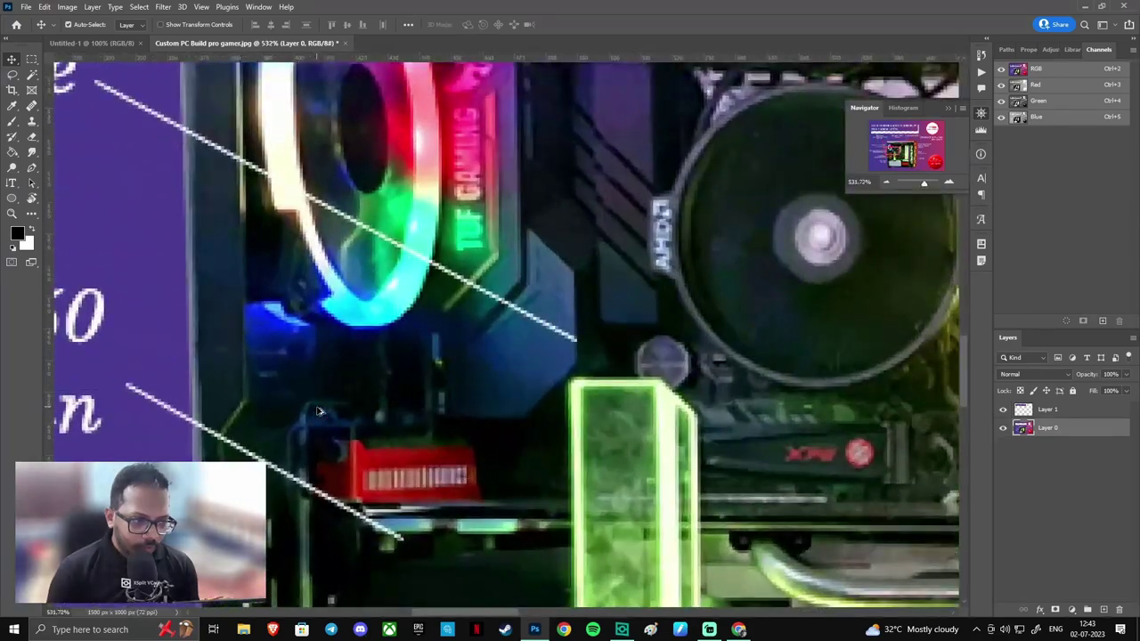
{"action": "scroll", "coordinate": [312, 405], "scroll_direction": "up", "scroll_amount": 2}
{"action": "scroll", "coordinate": [306, 405], "scroll_direction": "up", "scroll_amount": 1}
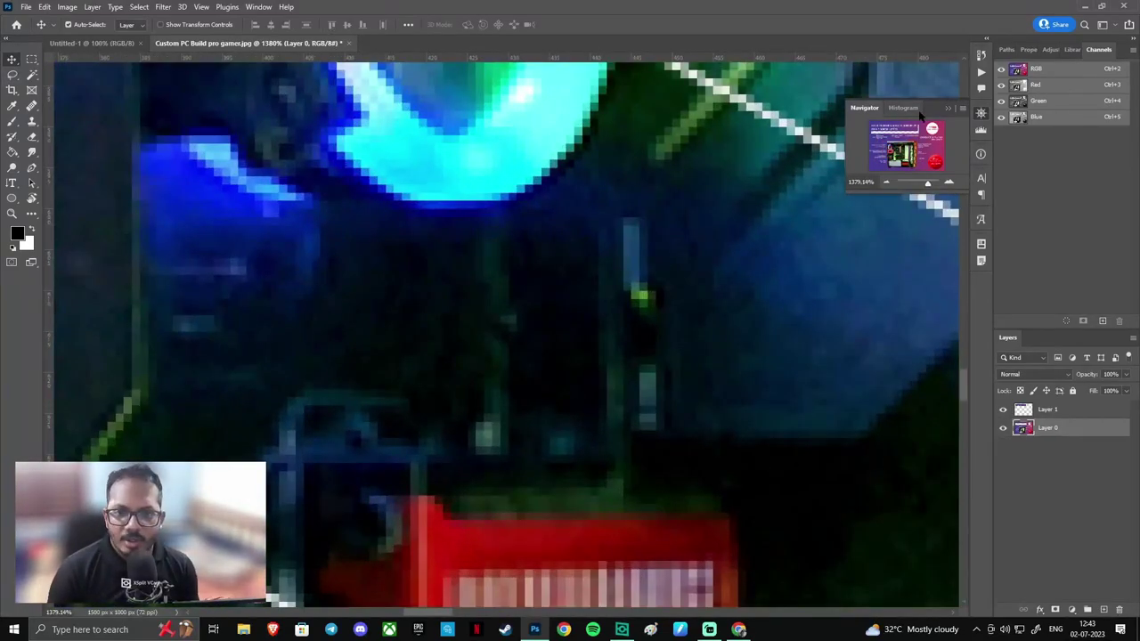
{"action": "left_click", "coordinate": [948, 108]}
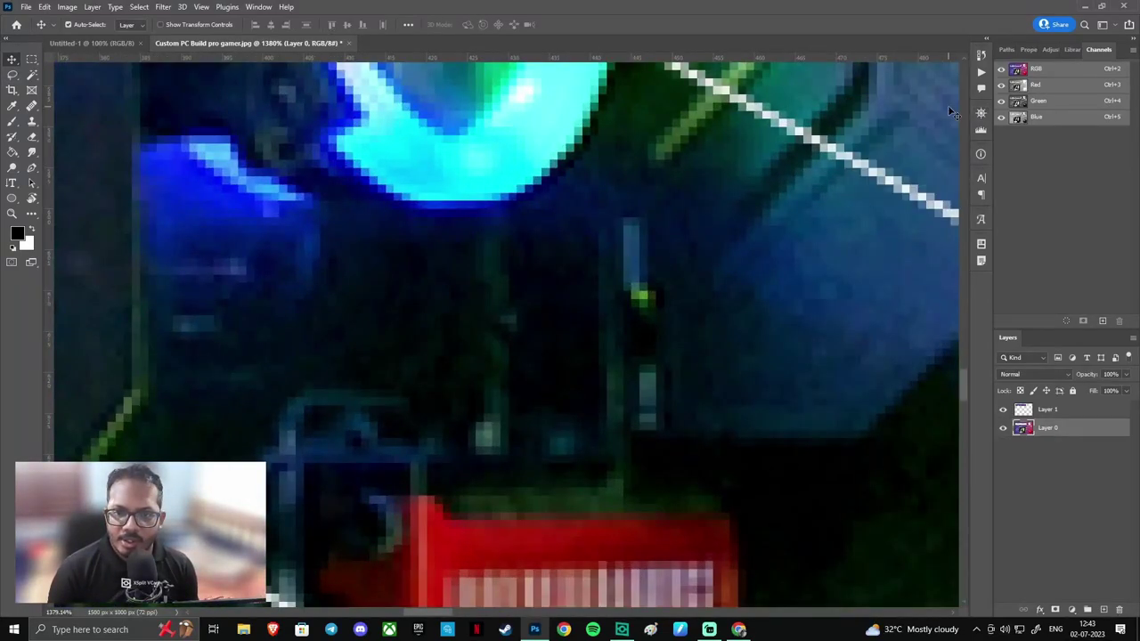
{"action": "left_click", "coordinate": [981, 88]}
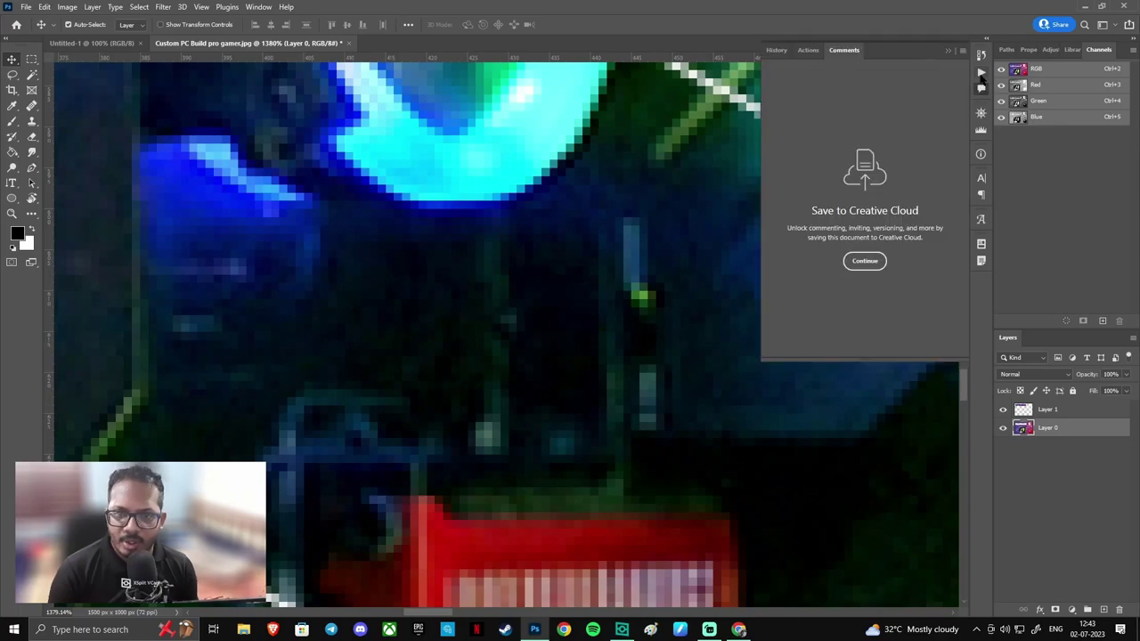
{"action": "left_click", "coordinate": [777, 51]}
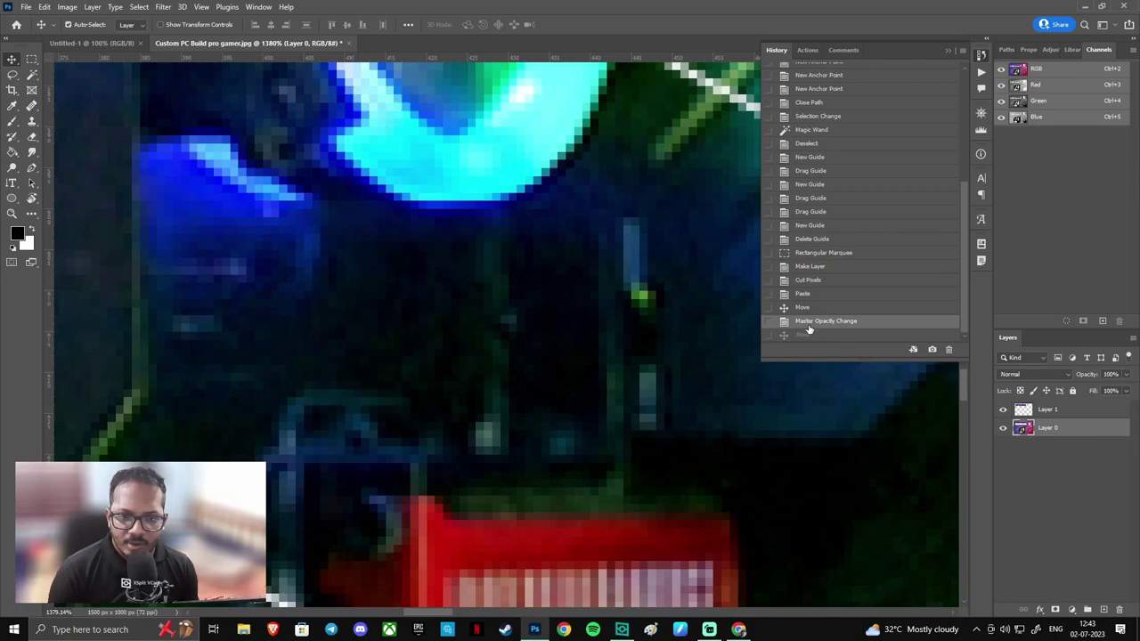
{"action": "scroll", "coordinate": [806, 328], "scroll_direction": "up", "scroll_amount": 1}
{"action": "scroll", "coordinate": [806, 326], "scroll_direction": "up", "scroll_amount": 3}
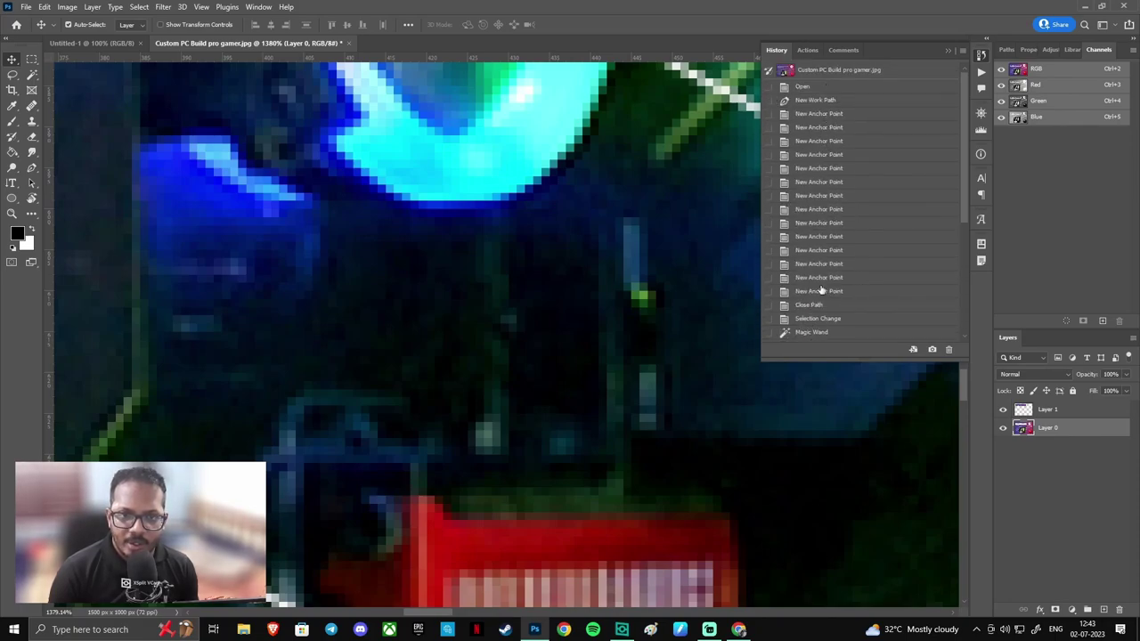
{"action": "scroll", "coordinate": [832, 224], "scroll_direction": "down", "scroll_amount": 1}
{"action": "scroll", "coordinate": [832, 227], "scroll_direction": "down", "scroll_amount": 2}
{"action": "scroll", "coordinate": [831, 229], "scroll_direction": "down", "scroll_amount": 2}
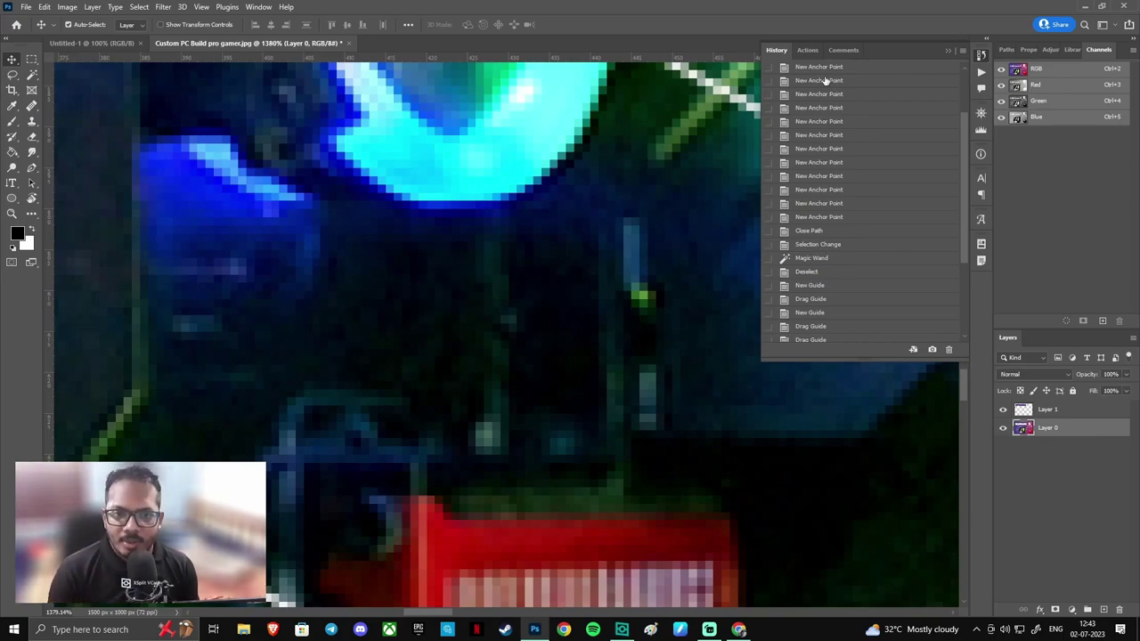
{"action": "scroll", "coordinate": [838, 275], "scroll_direction": "down", "scroll_amount": 3}
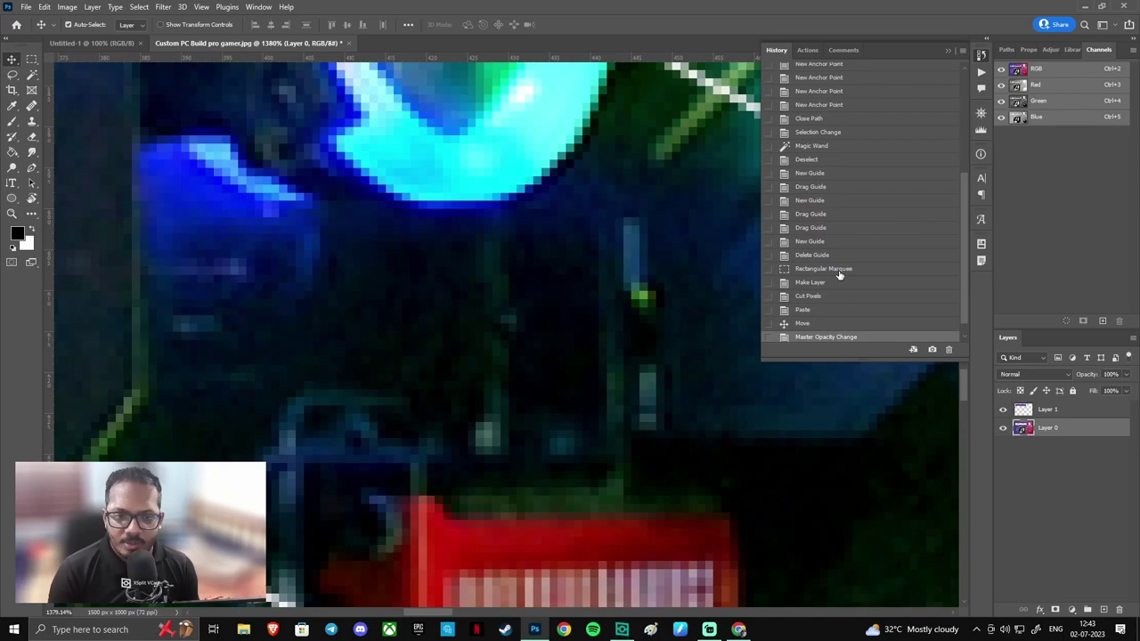
{"action": "scroll", "coordinate": [838, 275], "scroll_direction": "down", "scroll_amount": 1}
{"action": "key", "text": "ctrl+z"}
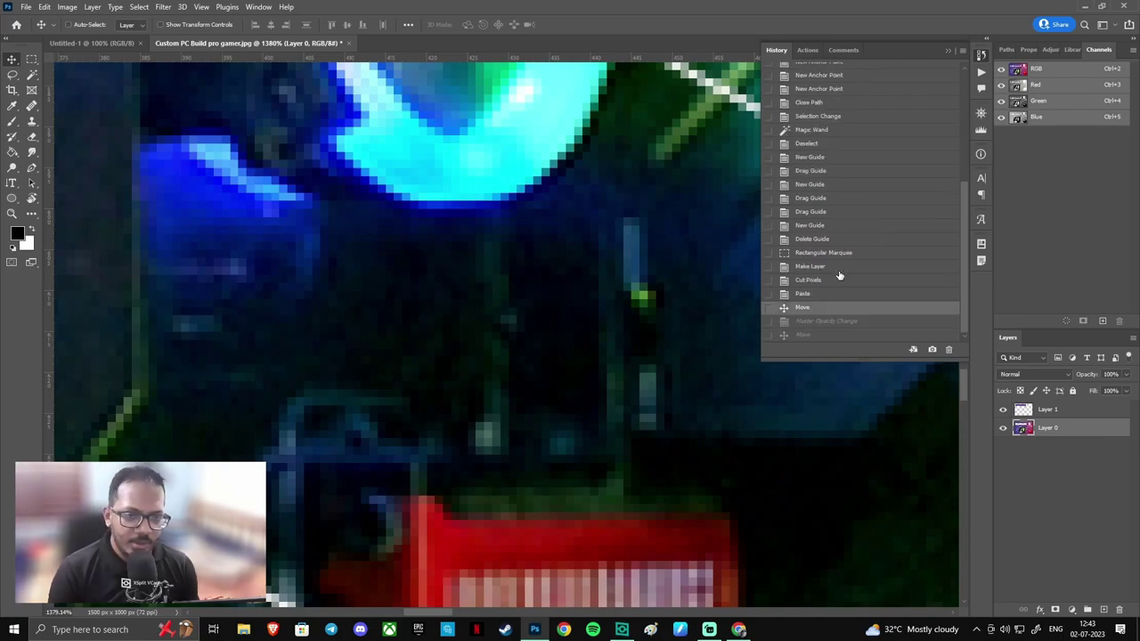
{"action": "key", "text": "ctrl+z"}
{"action": "key", "text": "ctrl+z"}
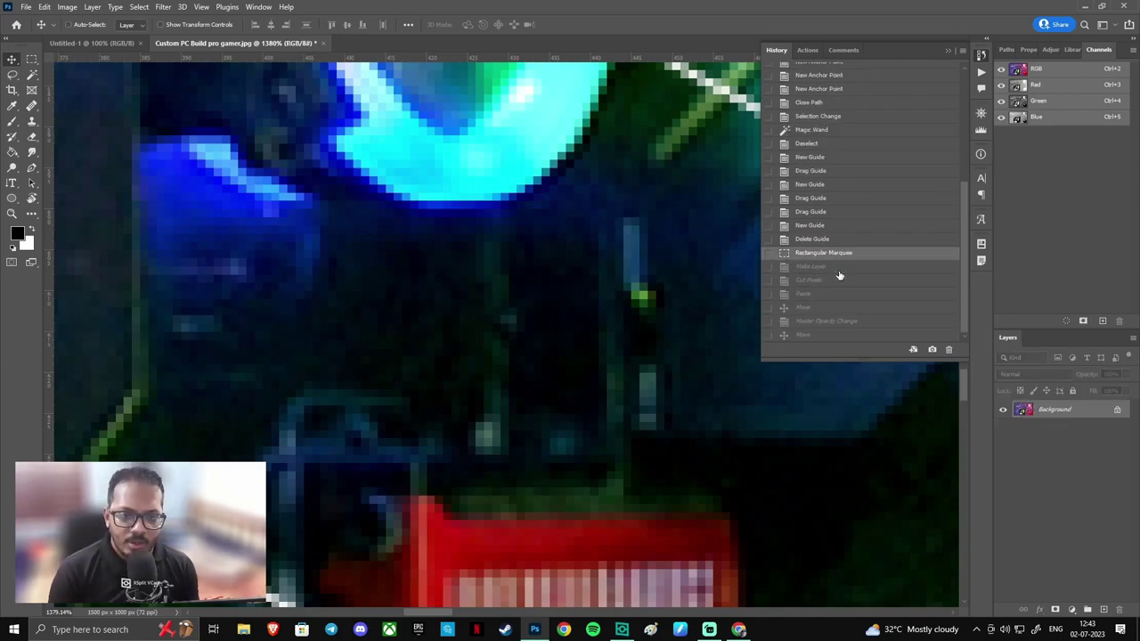
{"action": "key", "text": "ctrl+shift+z"}
{"action": "key", "text": "ctrl+shift+z"}
{"action": "key", "text": "ctrl+shift+z"}
{"action": "key", "text": "ctrl+shift+z"}
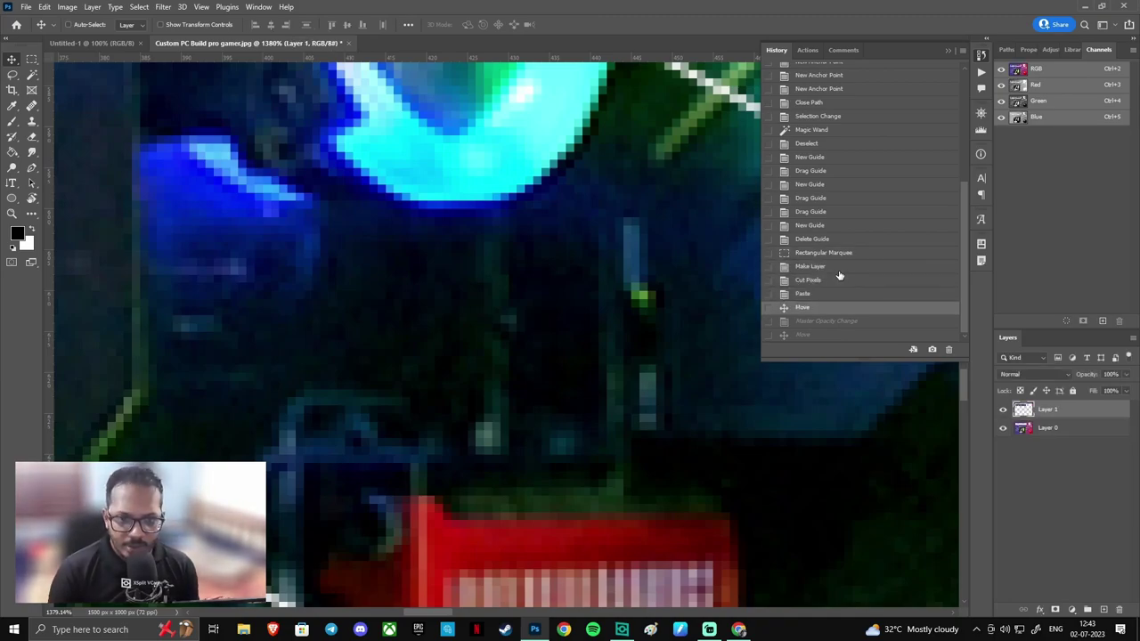
{"action": "key", "text": "ctrl+shift+z"}
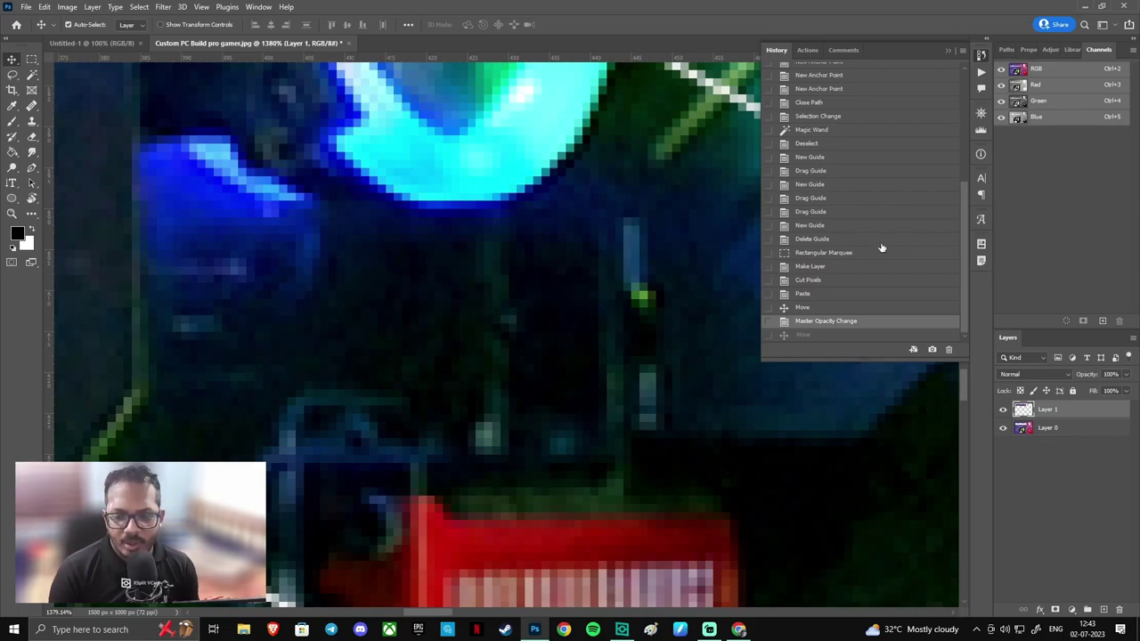
{"action": "left_click", "coordinate": [962, 43]}
- Check the Adjustments presets, then show Layer 0's properties as a 1500 × 1000 px pixel layer
{"action": "left_click", "coordinate": [1051, 50]}
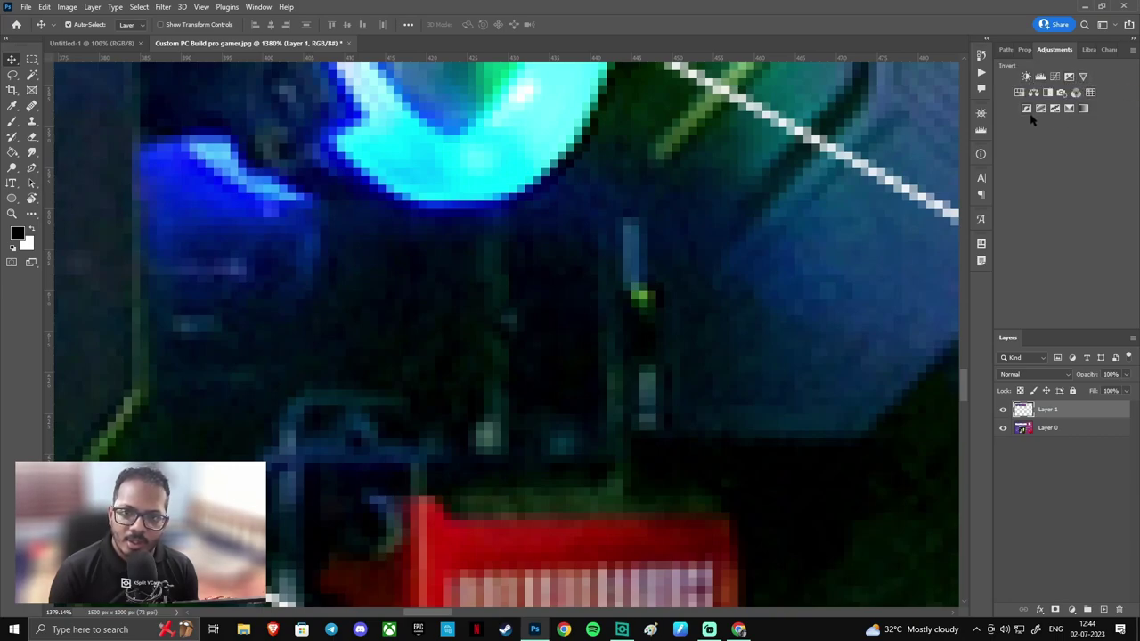
{"action": "left_click", "coordinate": [1022, 50]}
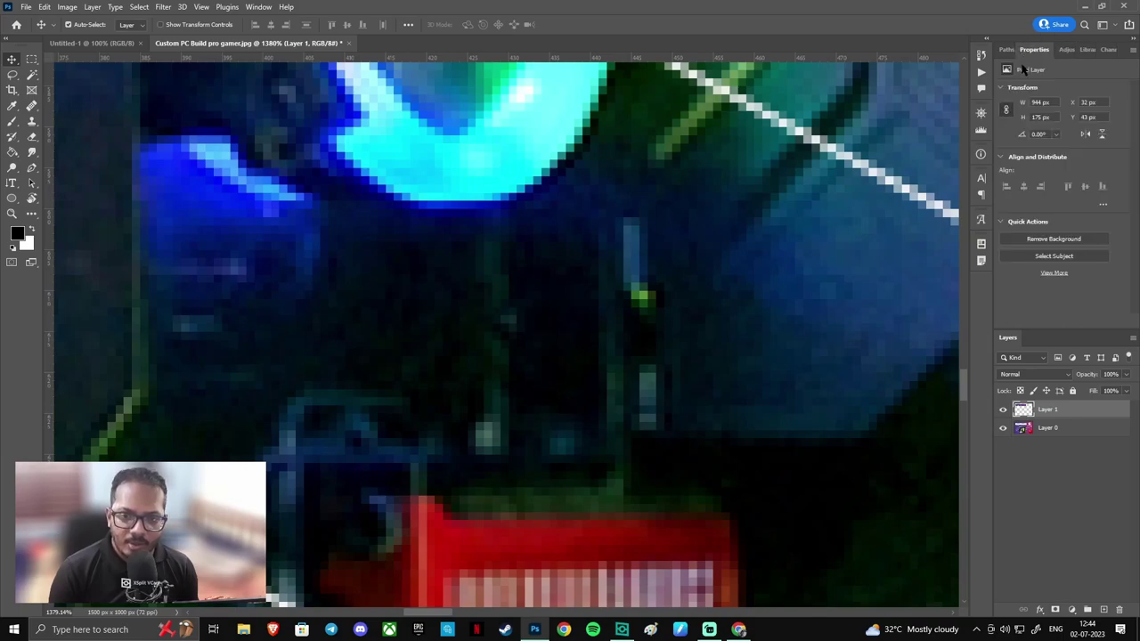
{"action": "left_click", "coordinate": [1058, 532]}
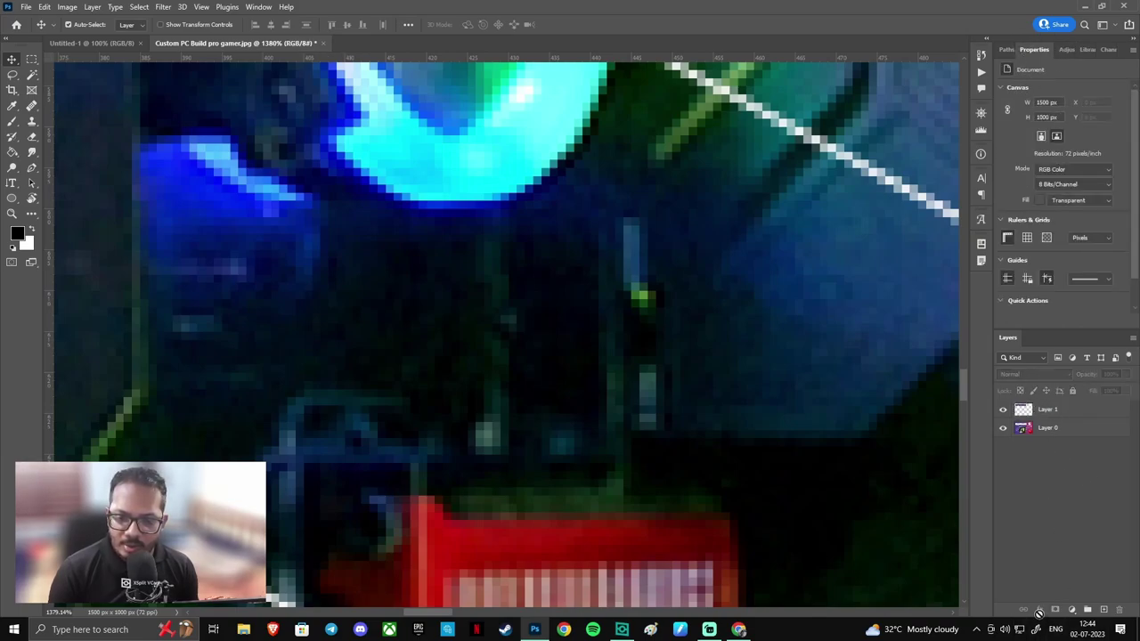
{"action": "left_click", "coordinate": [1064, 428]}
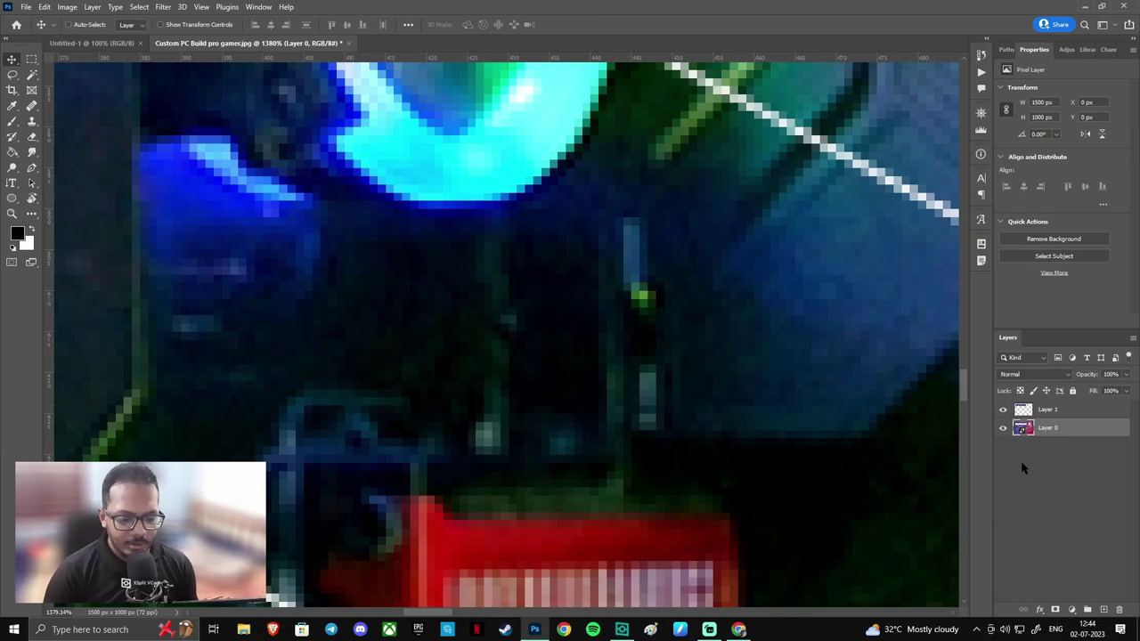
- Fit the entire gaming-PC flyer on screen with Ctrl+0
{"action": "key", "text": "ctrl+0"}
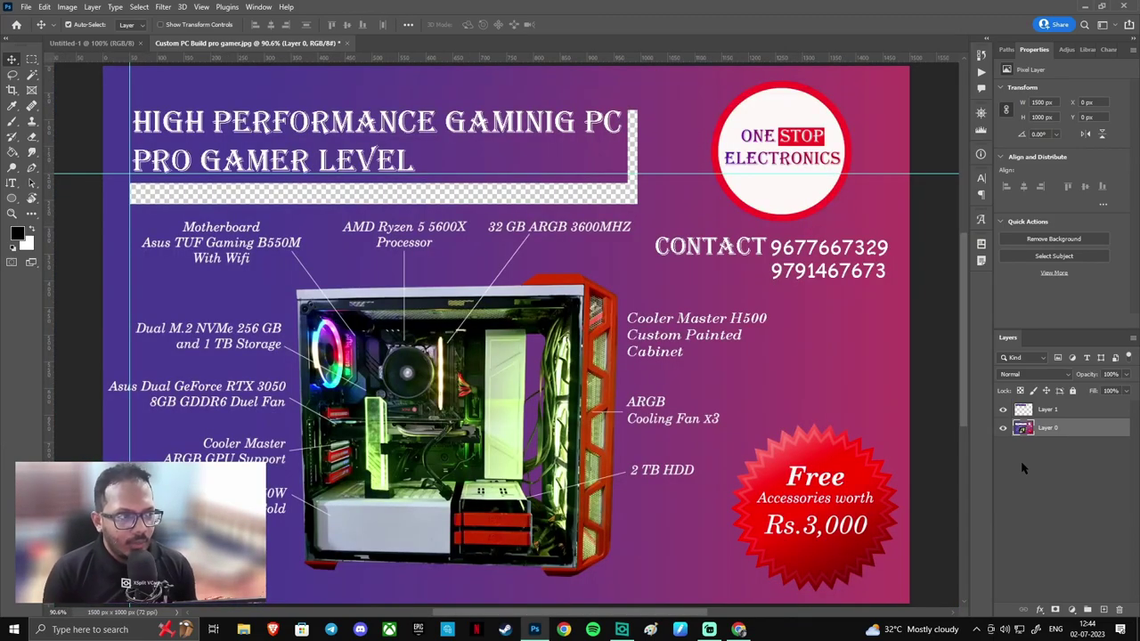